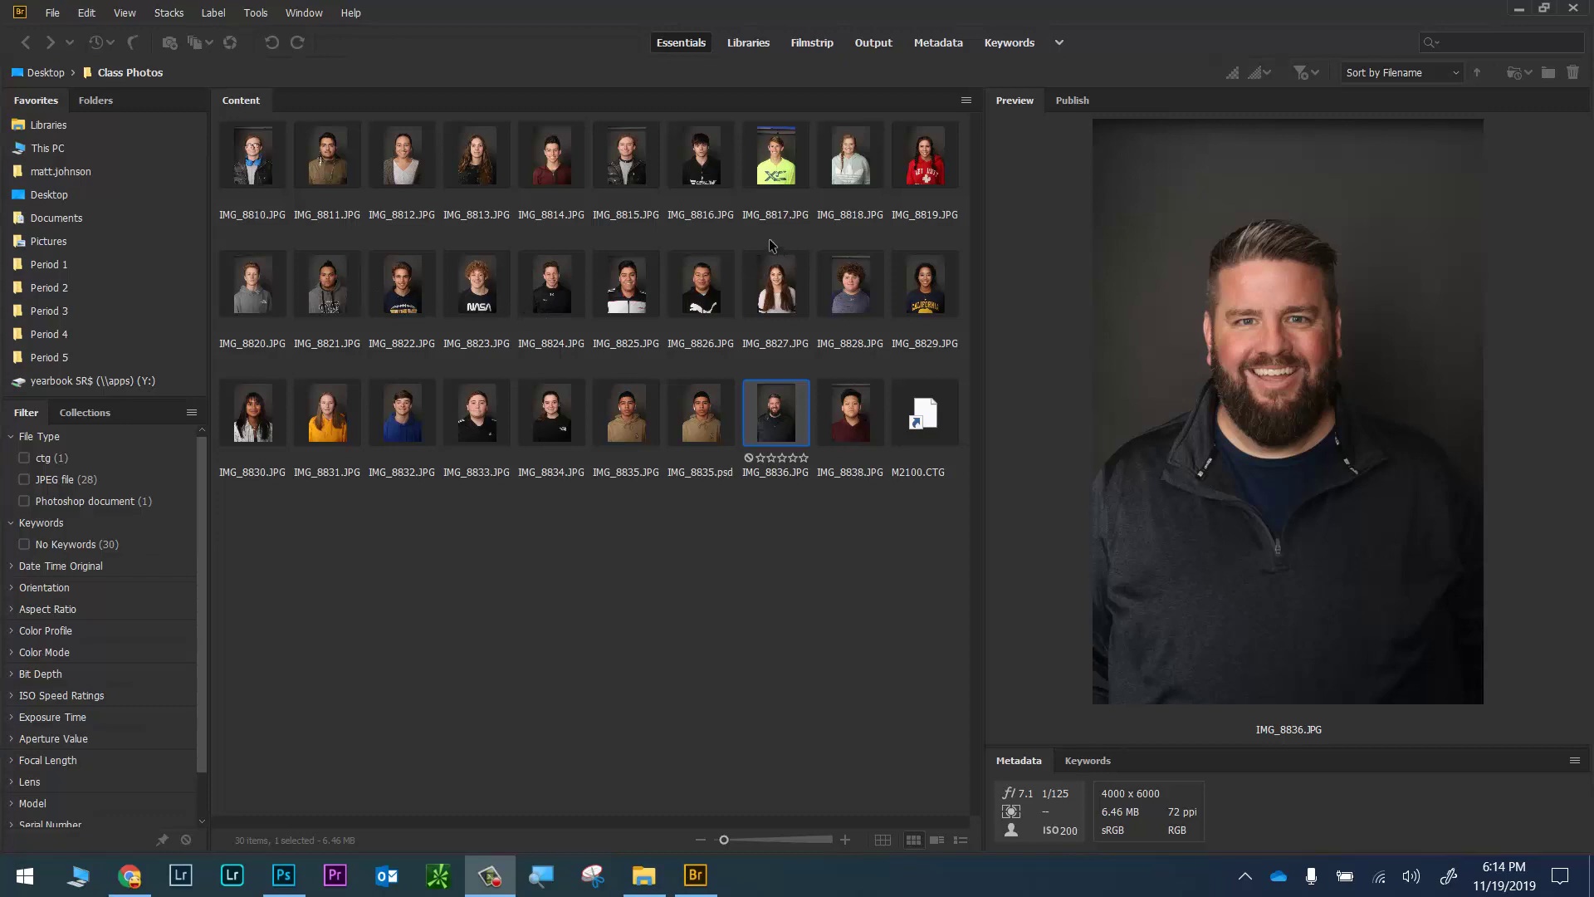
# Open the portraits IMG_8836.JPG and IMG_8833.JPG from the Class Photos folder in Bridge into Photoshop
pyautogui.click(782, 409)
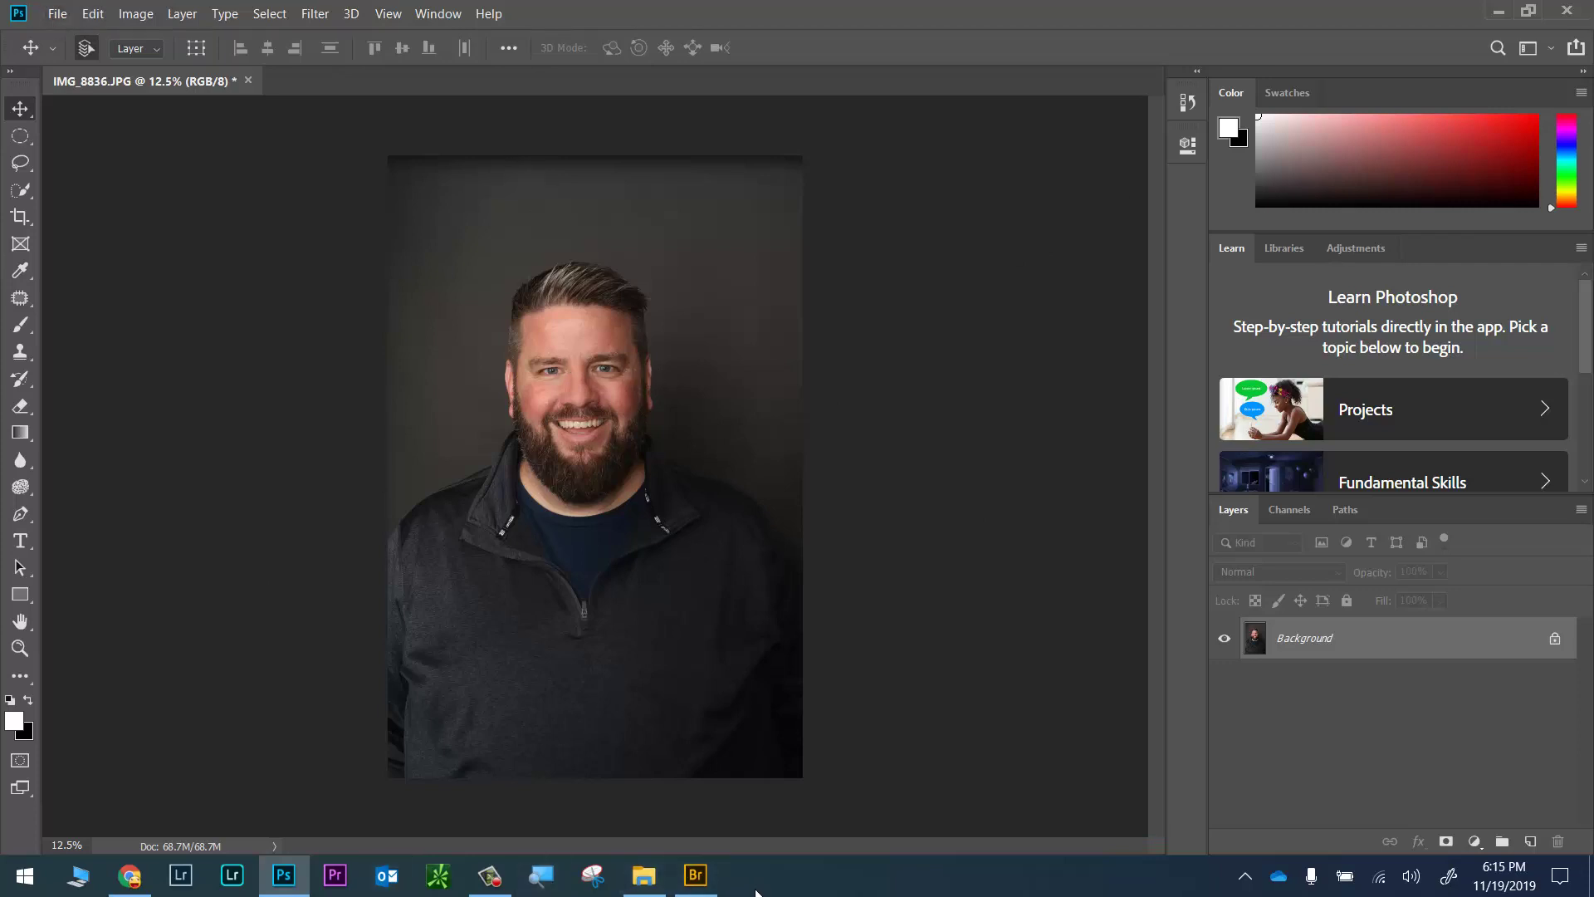
pyautogui.click(696, 879)
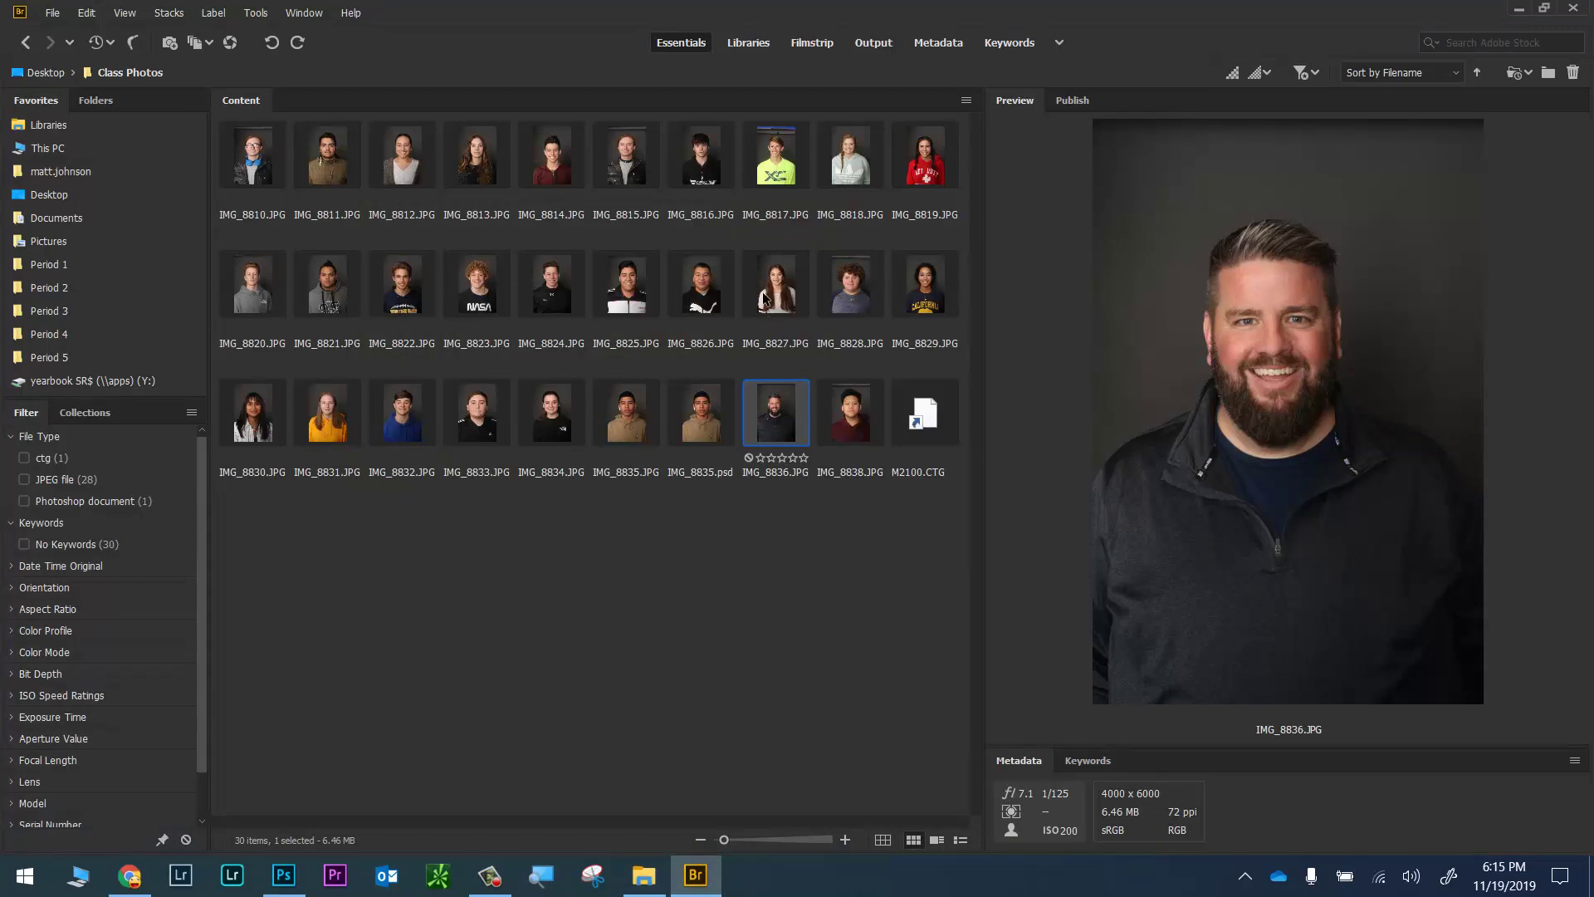
pyautogui.click(784, 165)
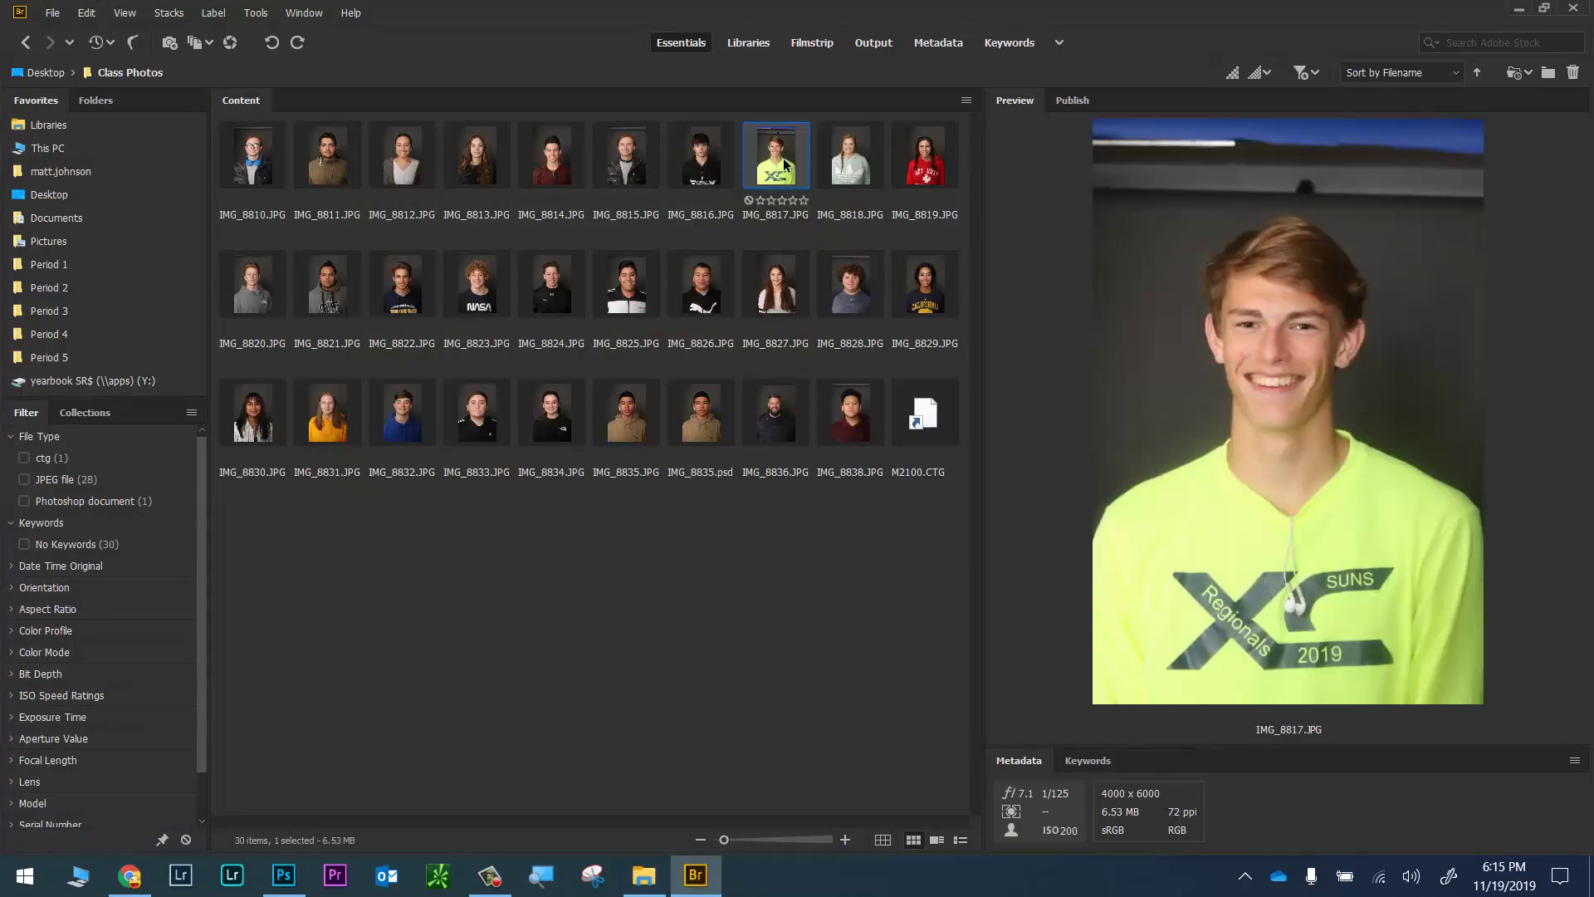
pyautogui.click(536, 291)
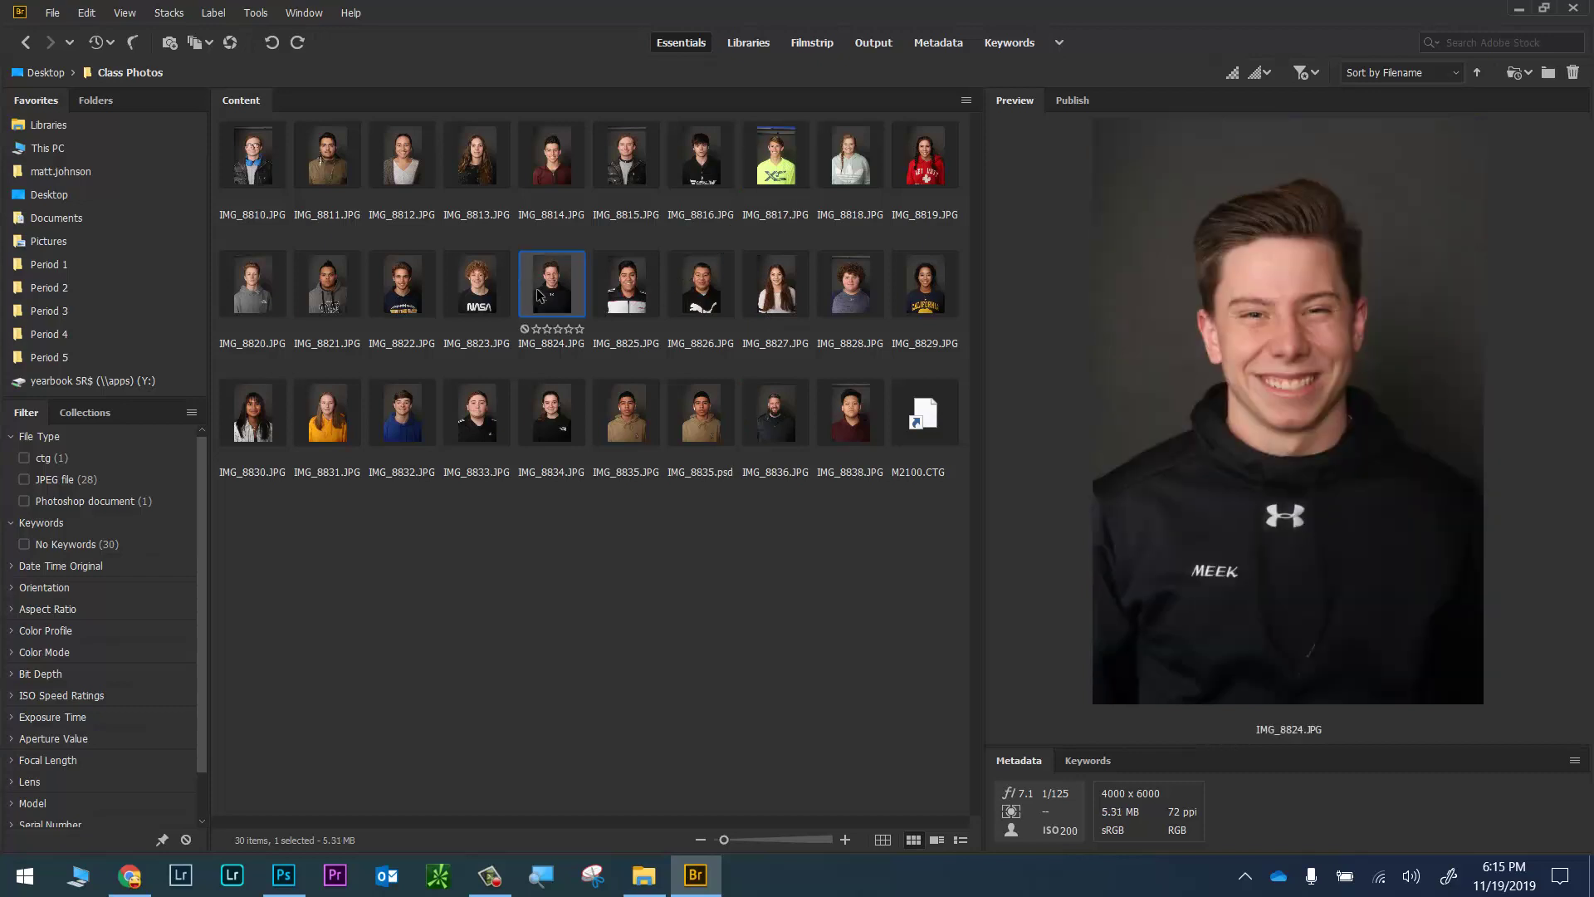
pyautogui.click(475, 413)
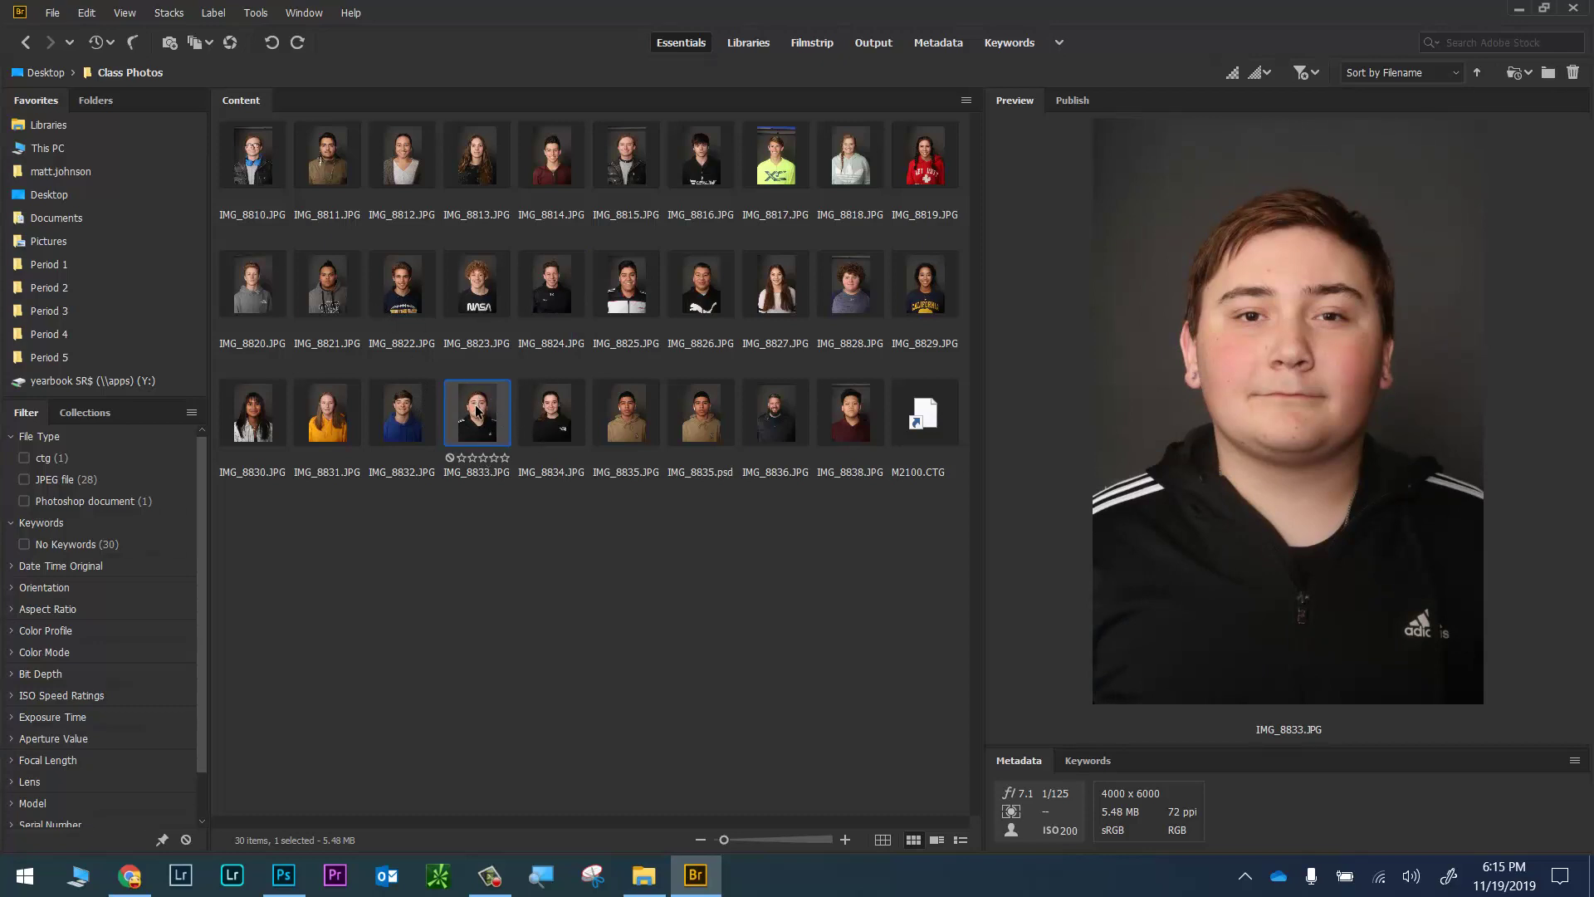
pyautogui.doubleClick(475, 409)
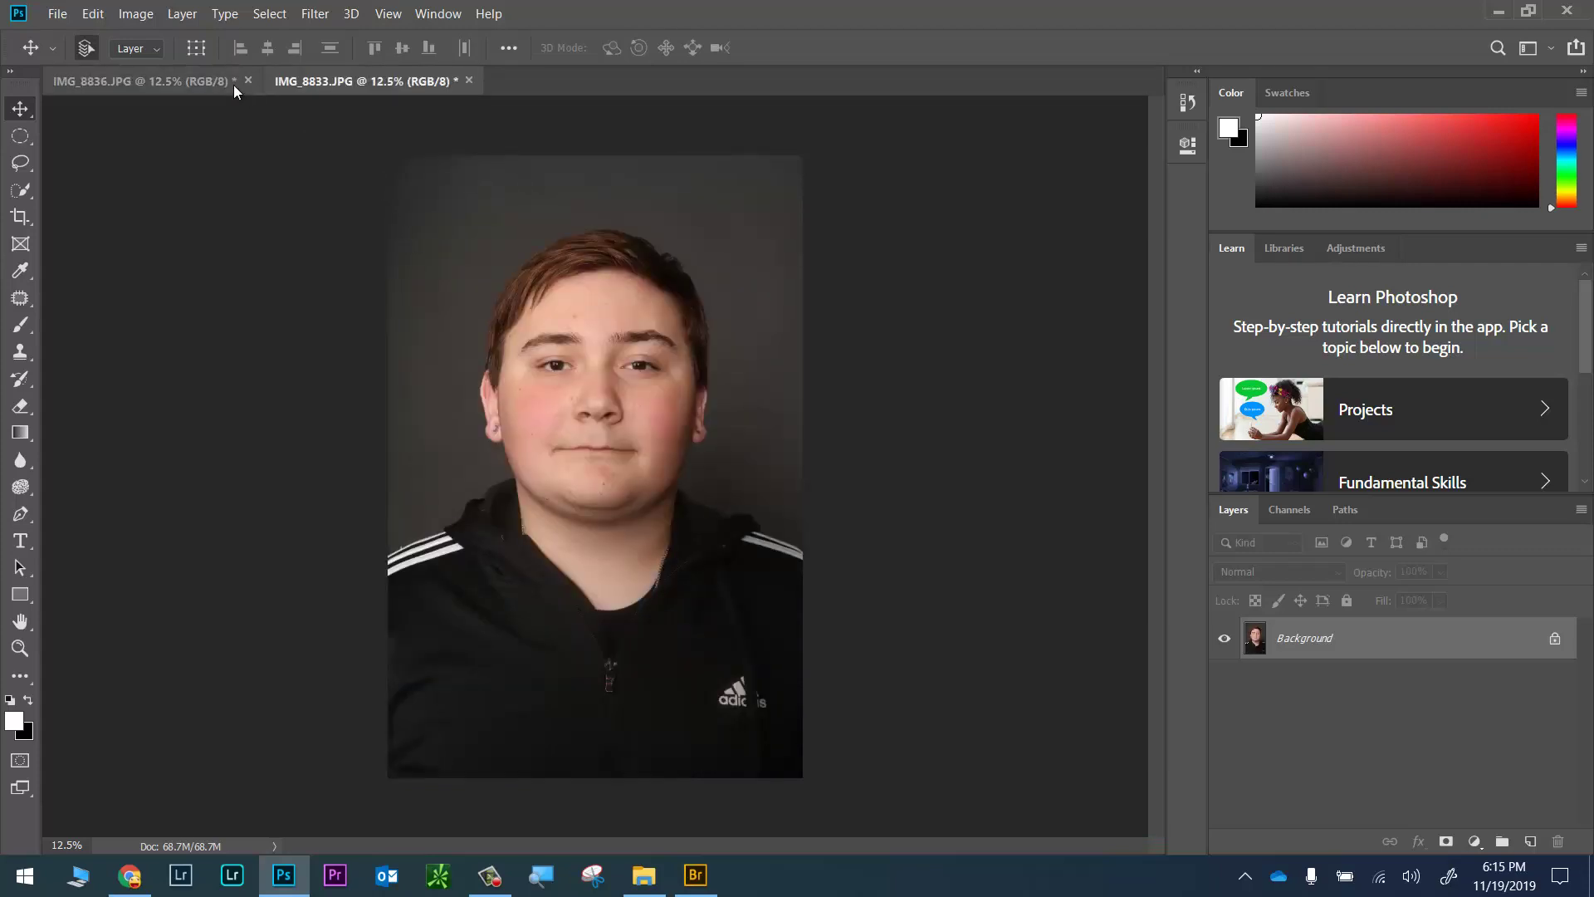
pyautogui.click(196, 86)
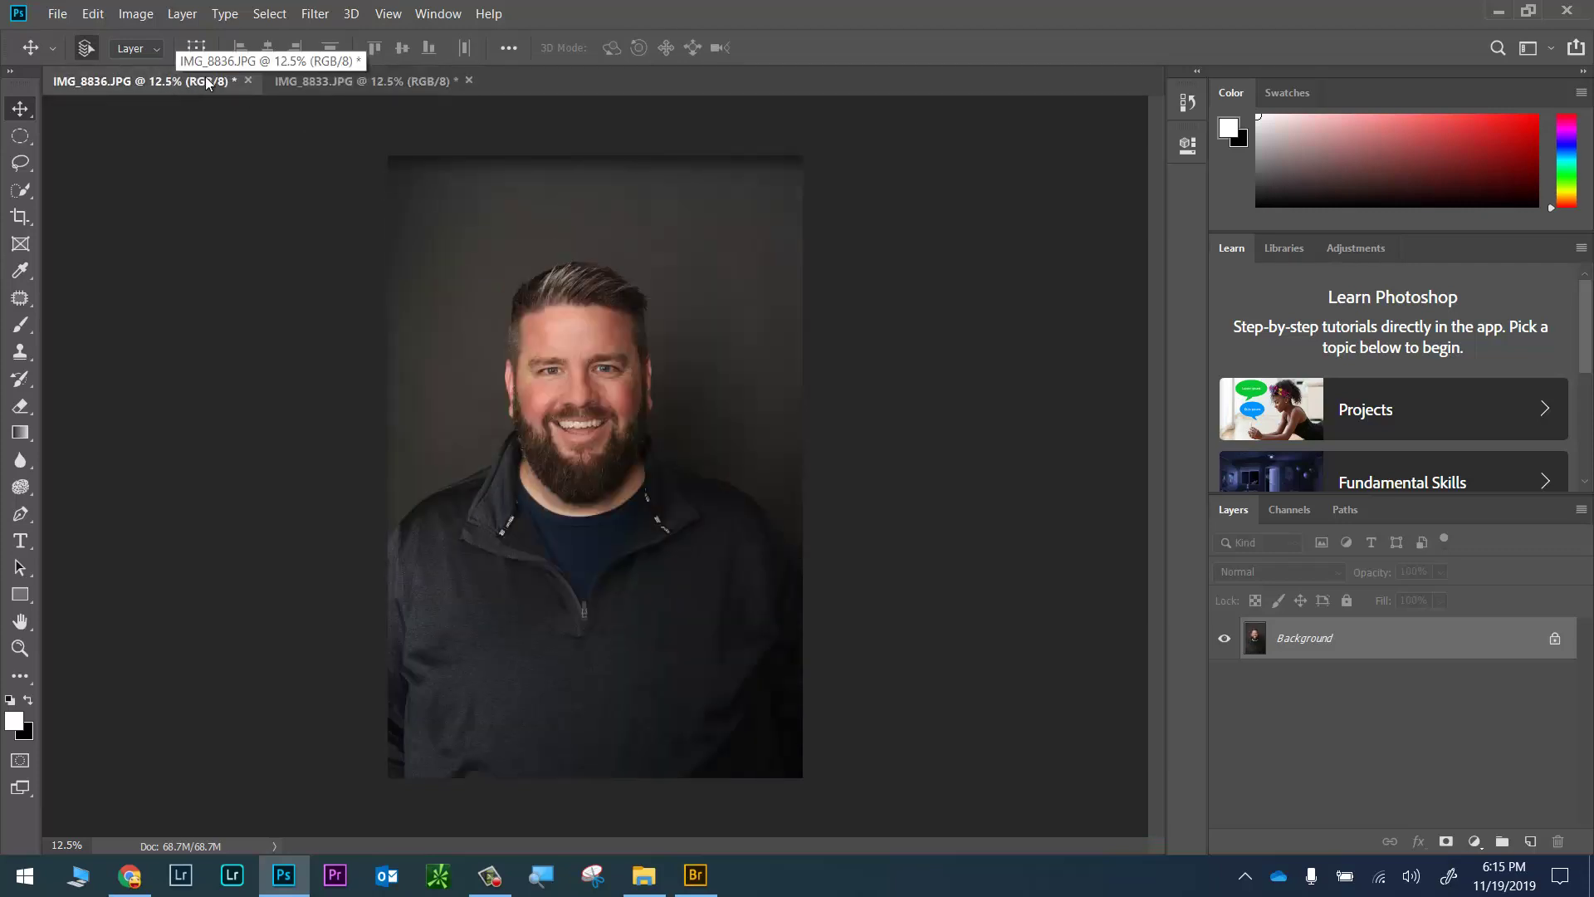
pyautogui.click(335, 83)
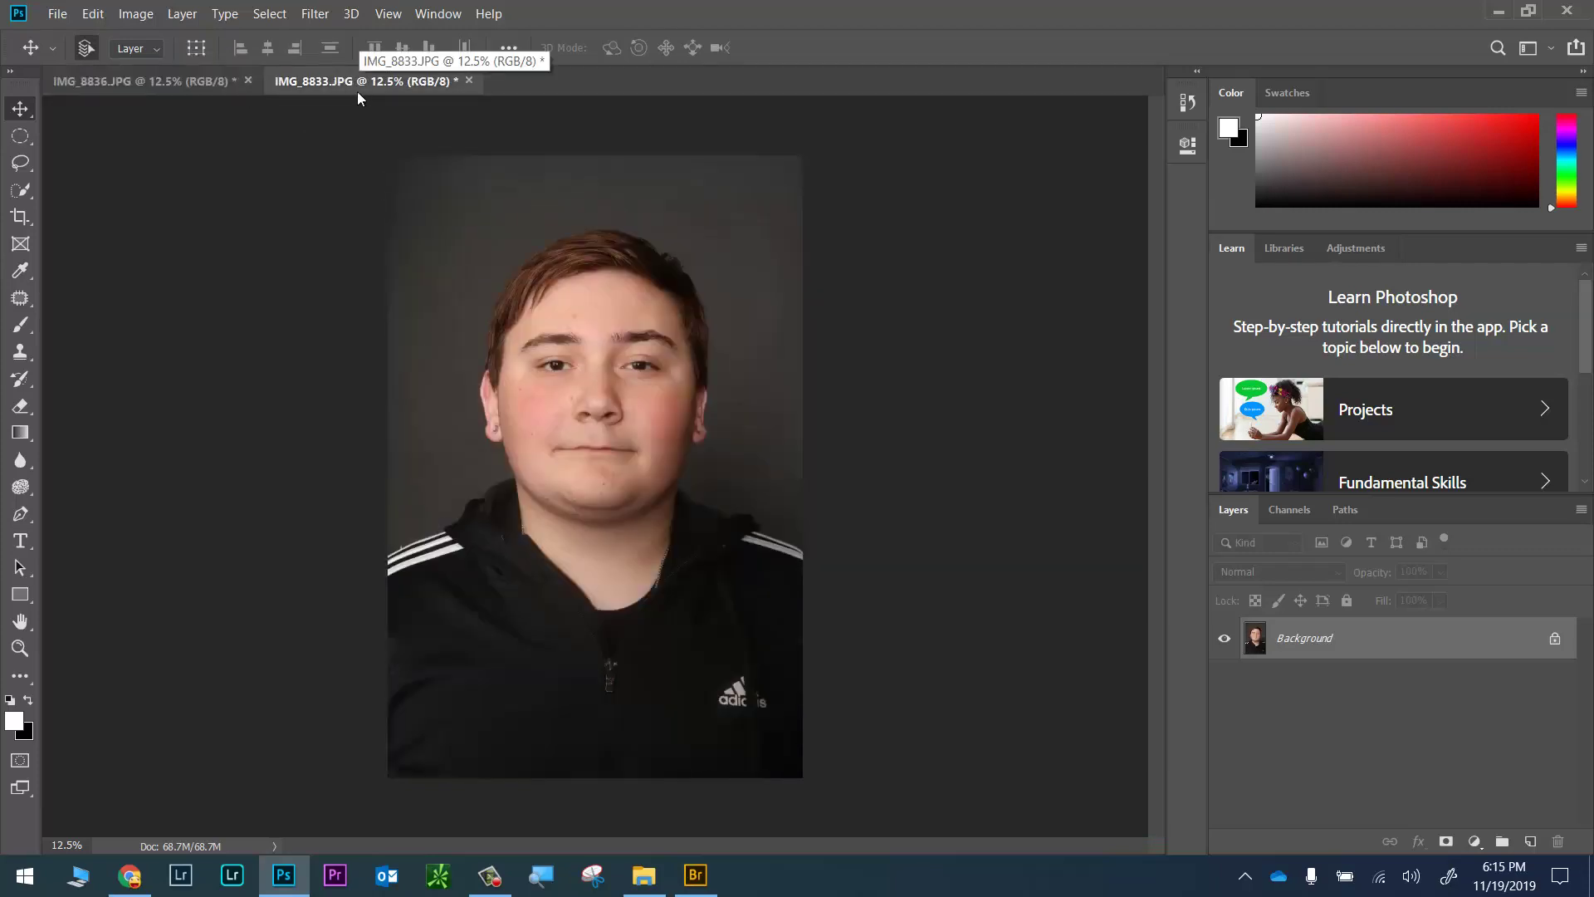
pyautogui.click(196, 83)
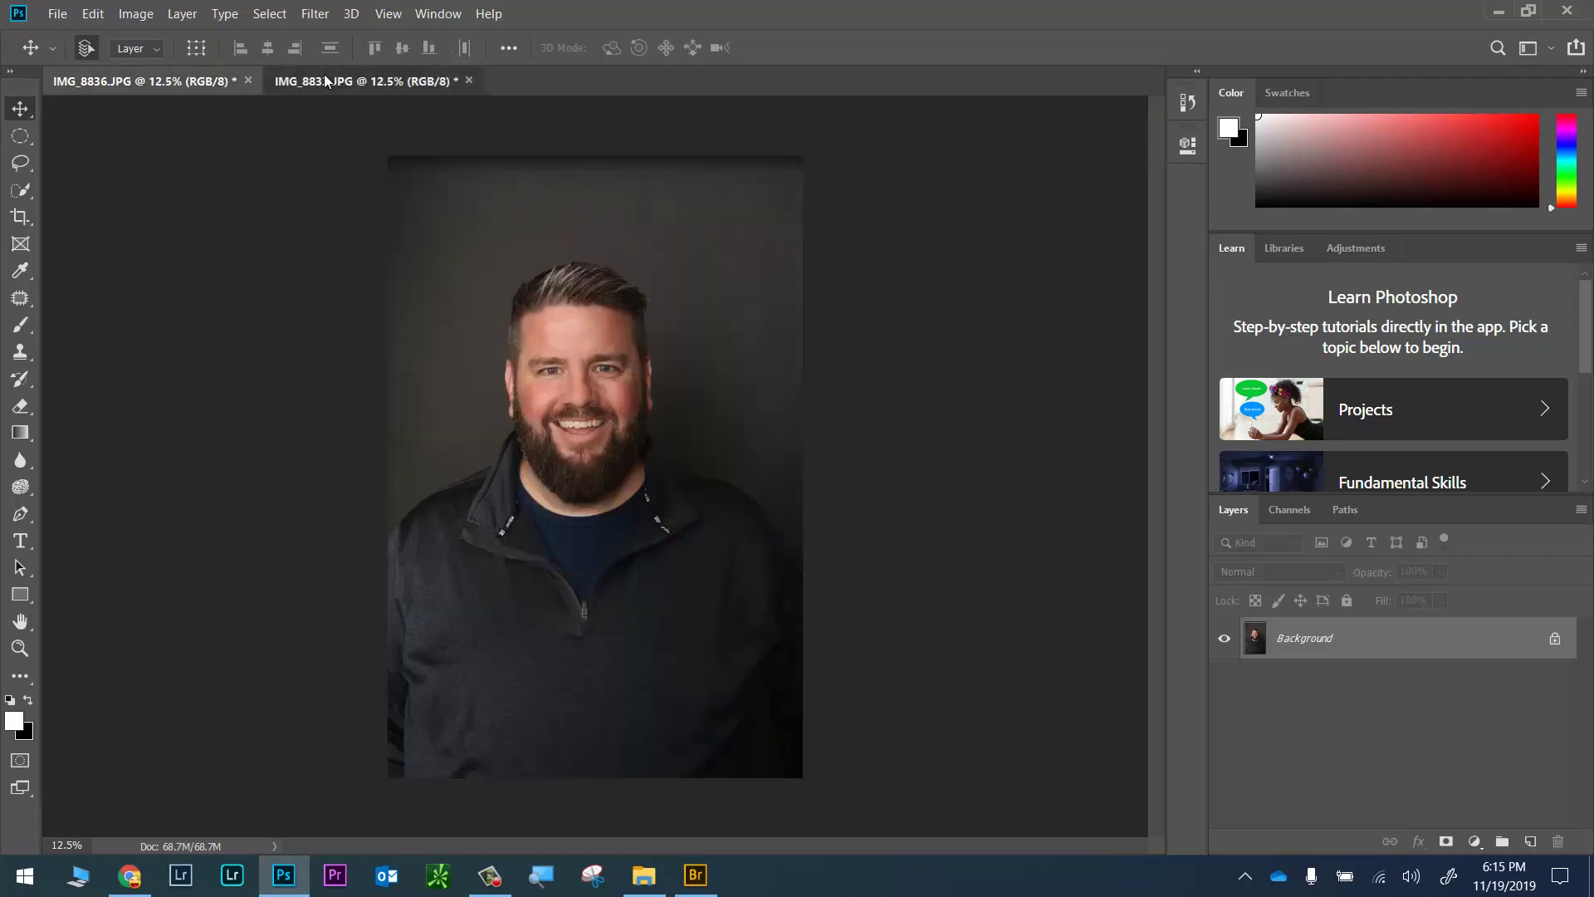
pyautogui.click(324, 75)
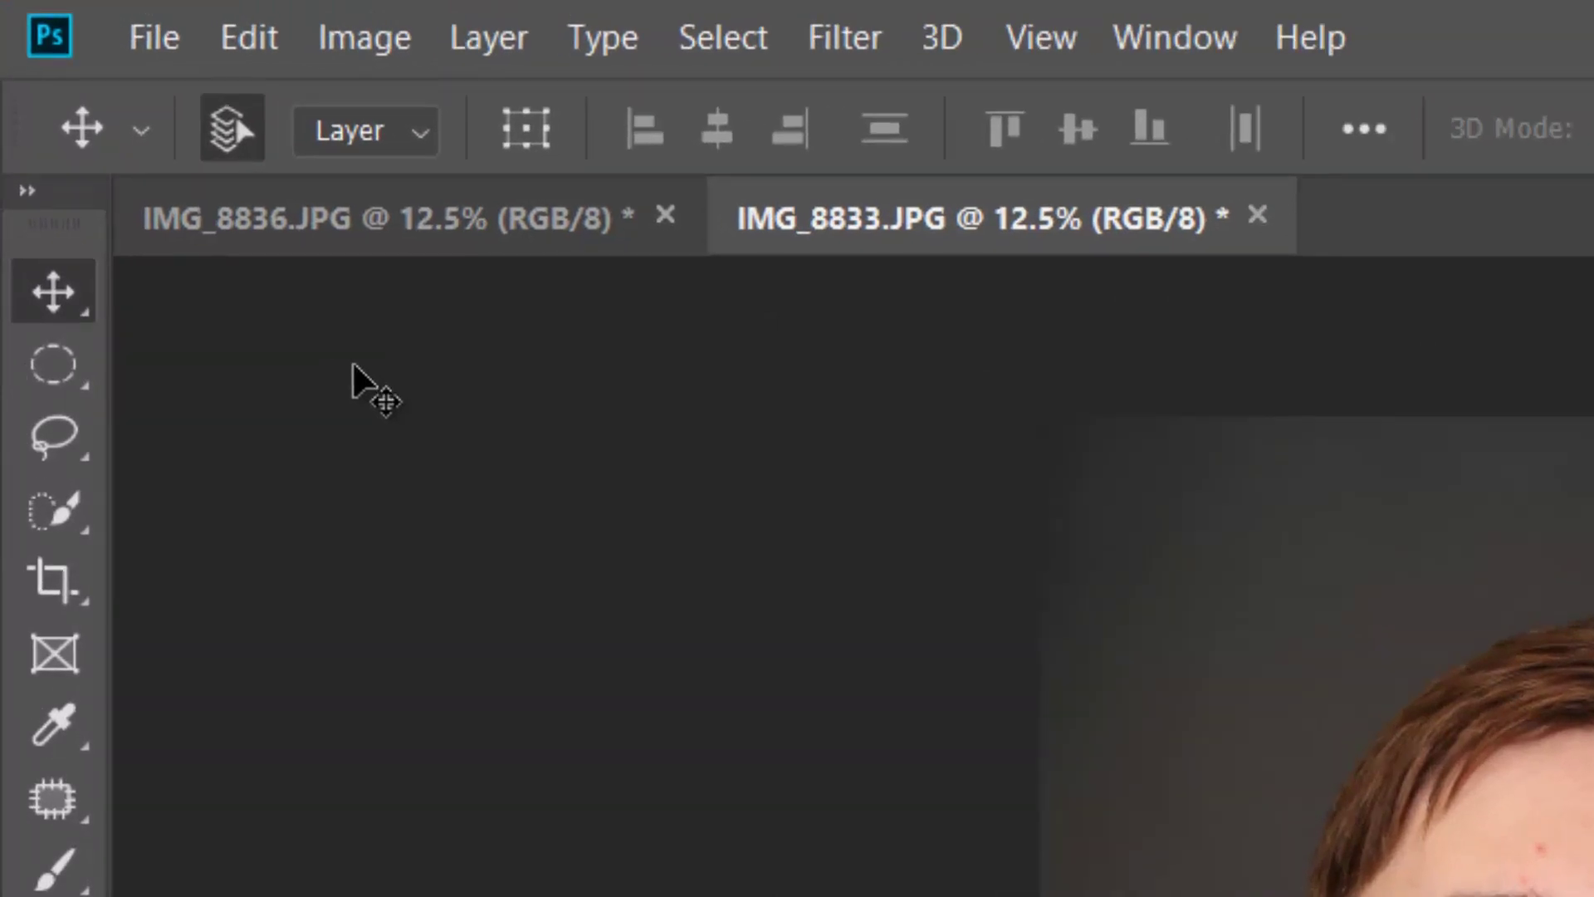
# Draw an elliptical marquee selection around the image-right eye and eyebrow of the face in IMG_8833.JPG
pyautogui.click(35, 360)
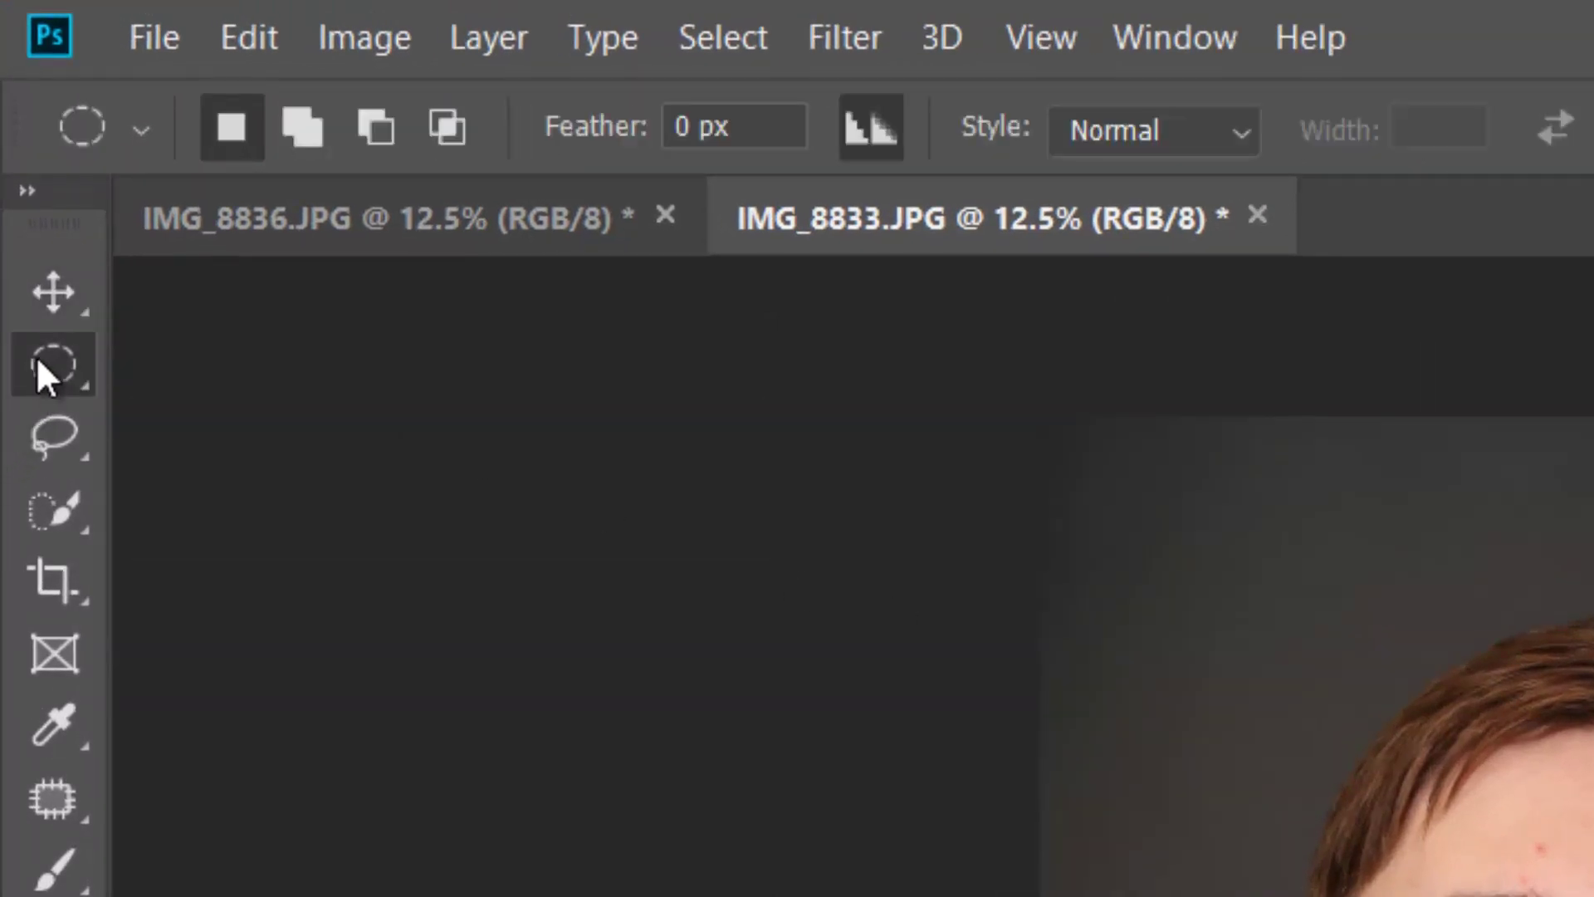
pyautogui.rightClick(37, 360)
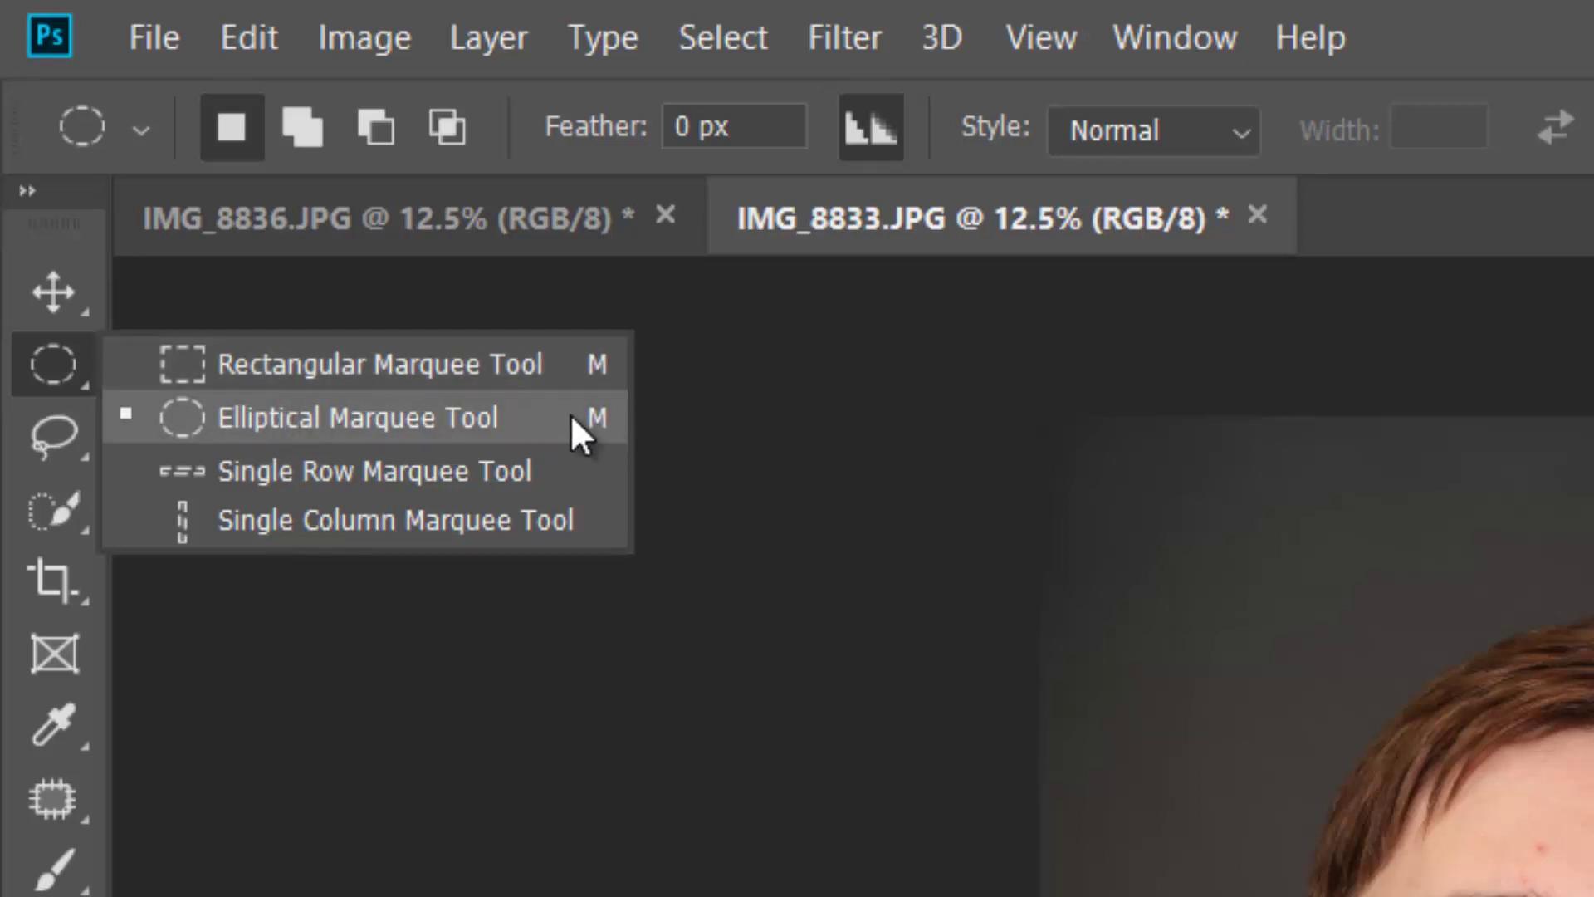
pyautogui.click(430, 415)
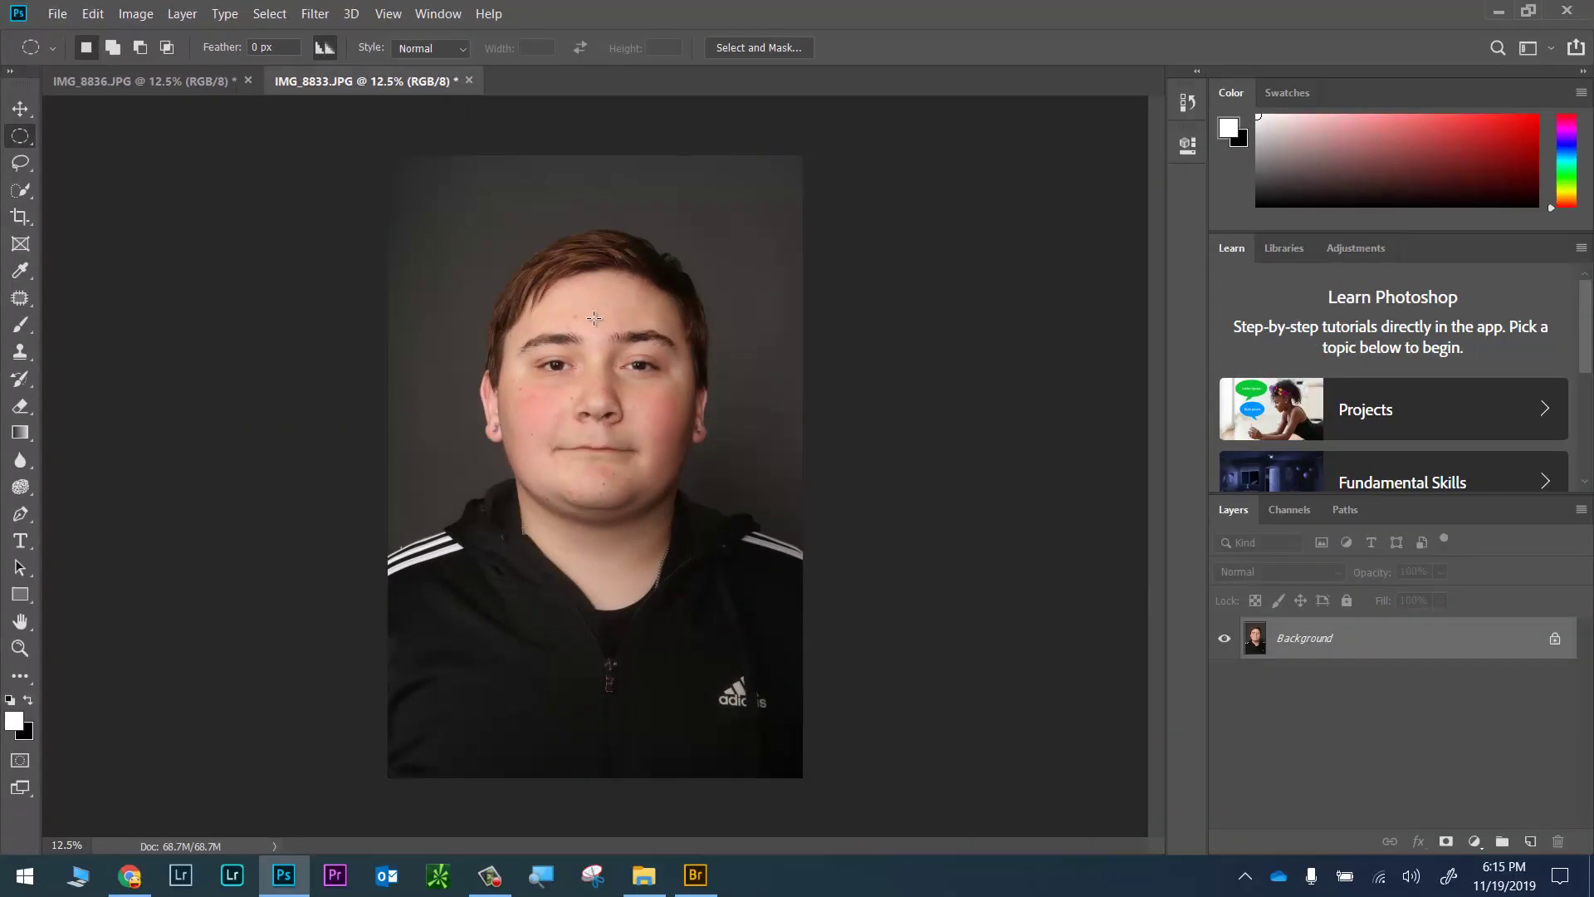
pyautogui.moveTo(593, 317); pyautogui.dragTo(671, 354)
# Try copying the selected eye area onto the face in IMG_8836.JPG with the Move tool, and undo the placement
pyautogui.click(20, 109)
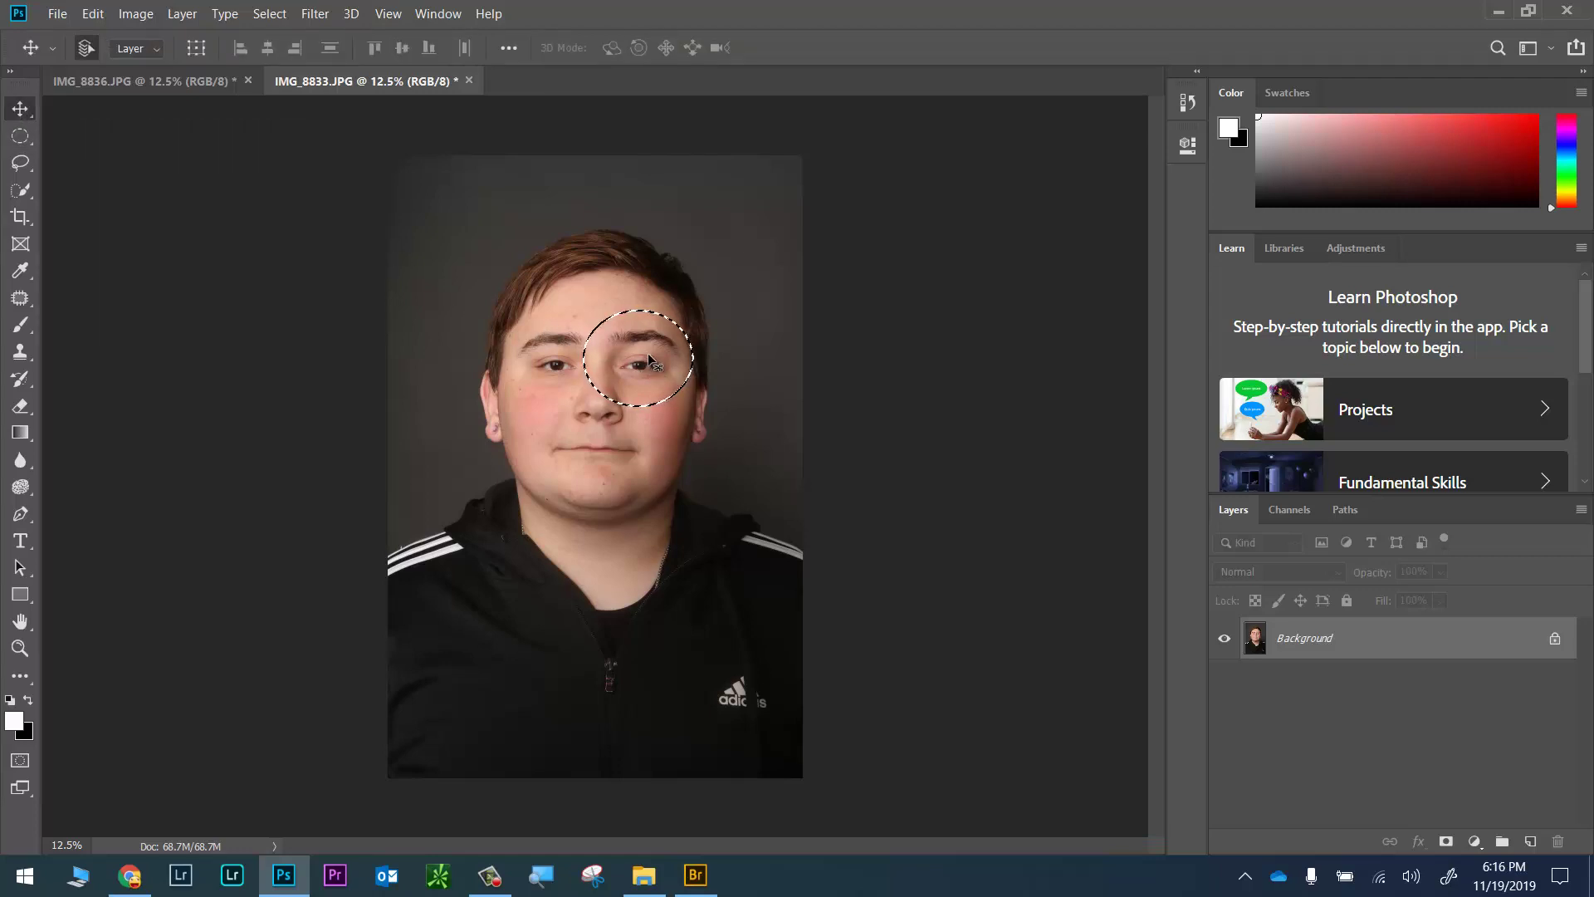
pyautogui.moveTo(654, 370); pyautogui.dragTo(119, 87)
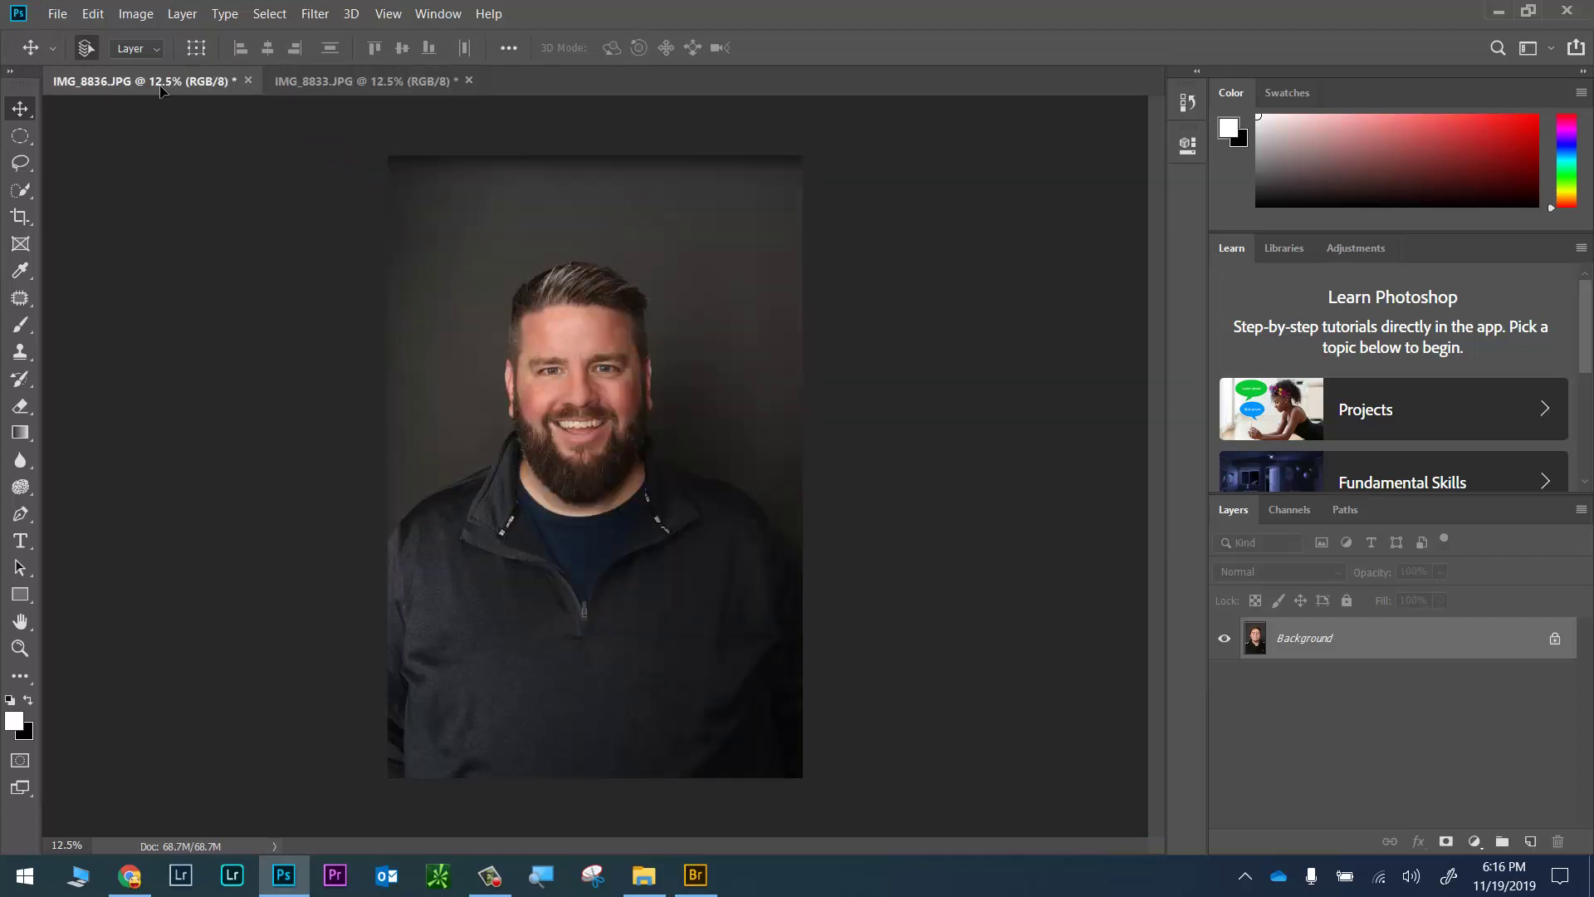
pyautogui.moveTo(174, 100); pyautogui.dragTo(181, 104)
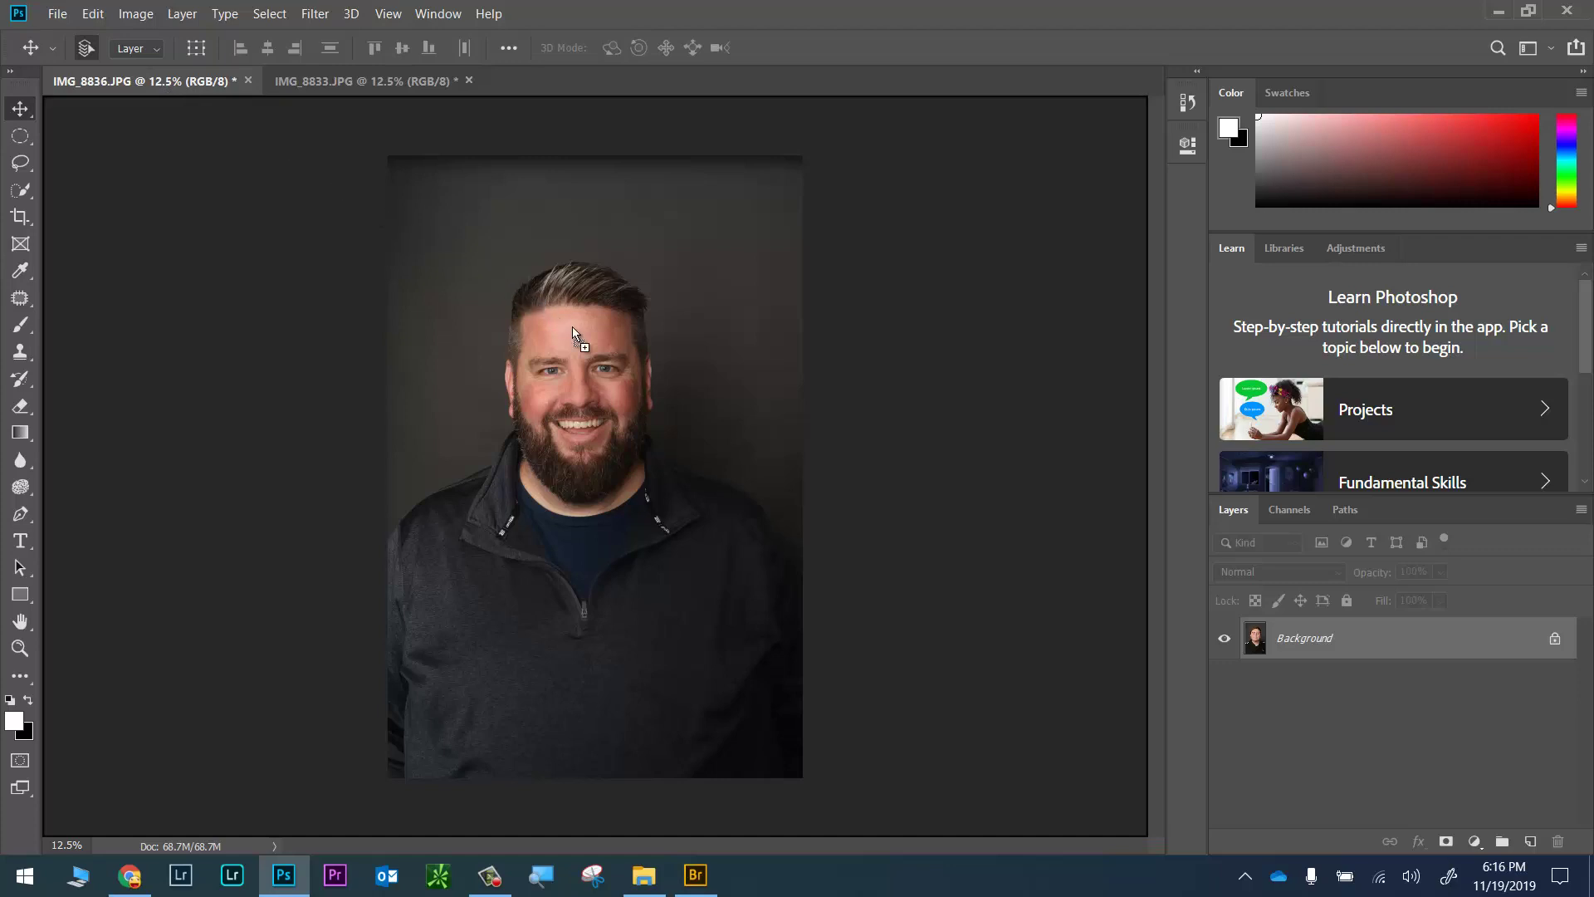
pyautogui.moveTo(607, 368); pyautogui.dragTo(608, 369)
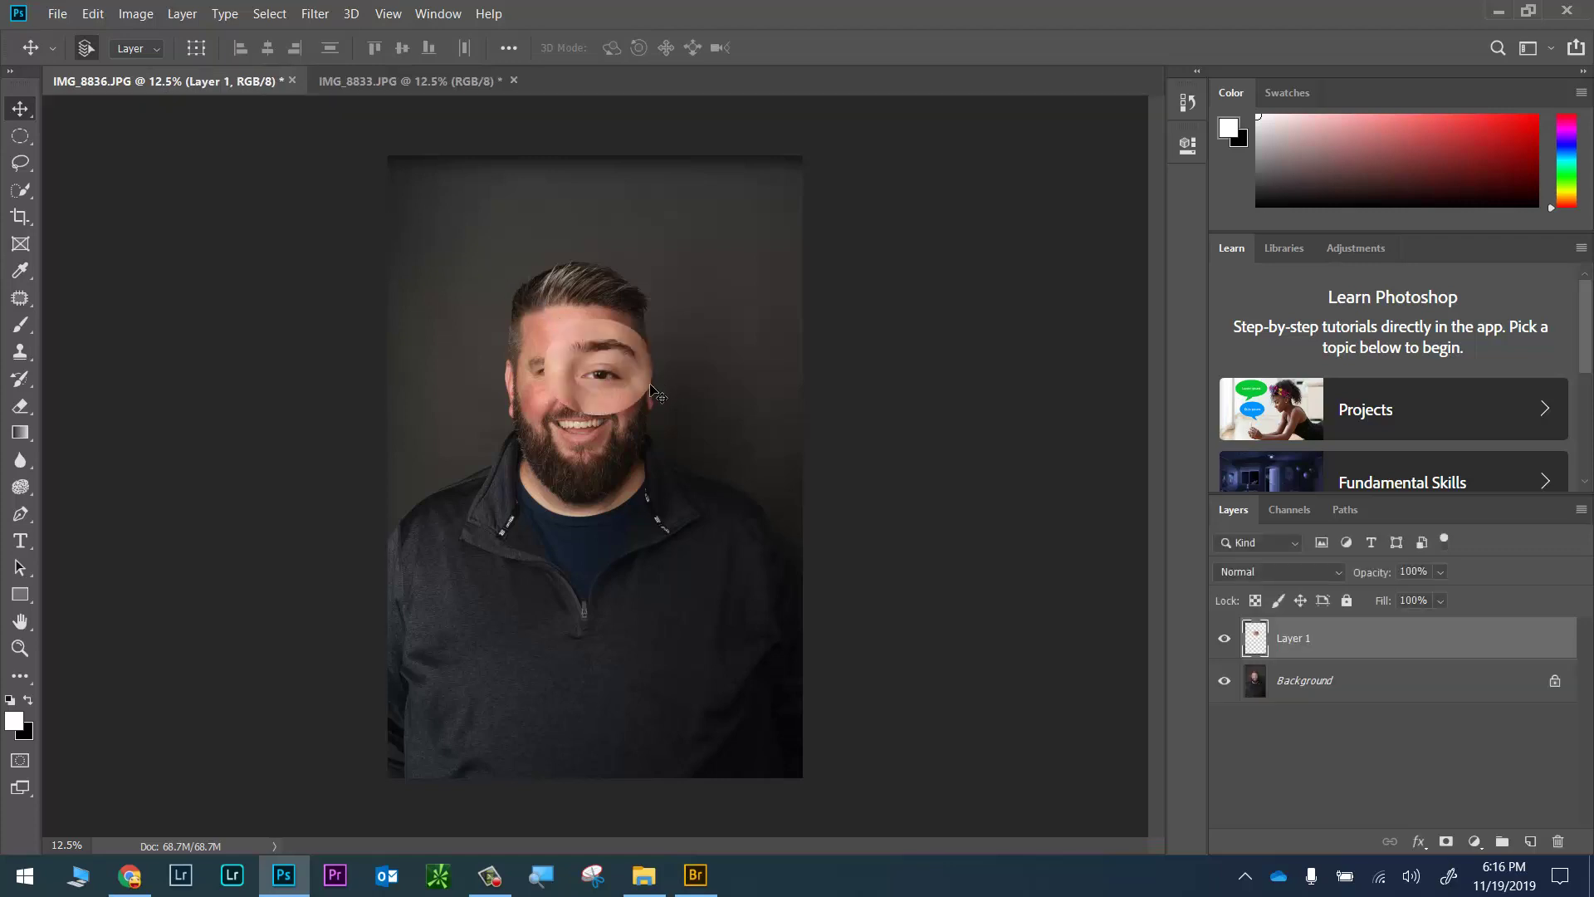
pyautogui.hotkey('ctrl', 'z')
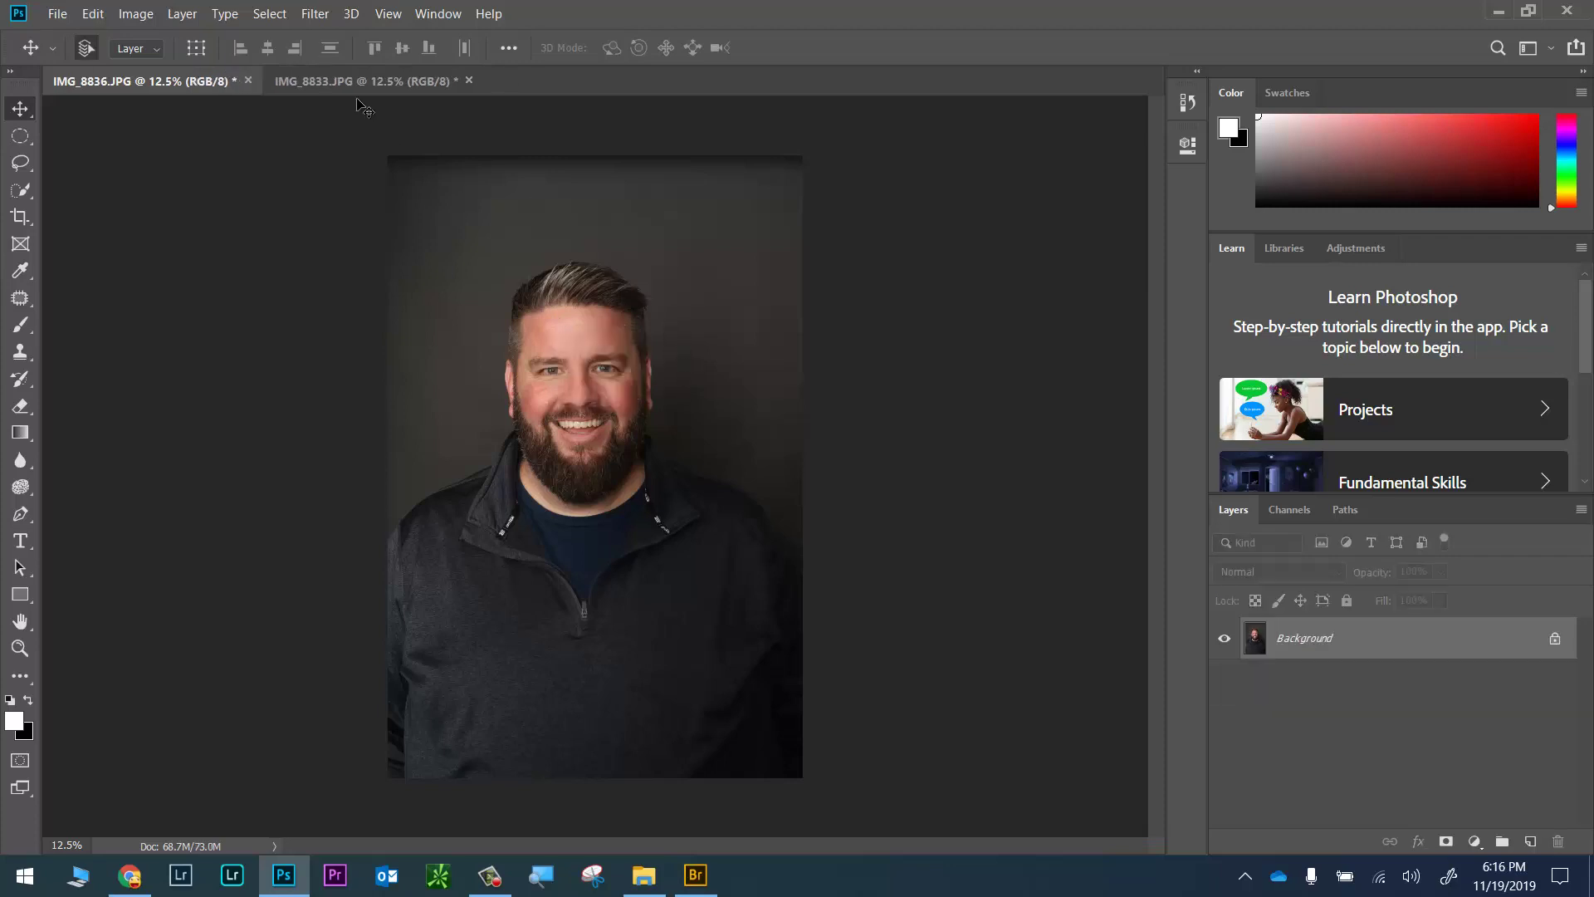
# Copy the selected eye area from IMG_8833.JPG into IMG_8836.JPG and position it over the bearded man's matching eye
pyautogui.click(360, 83)
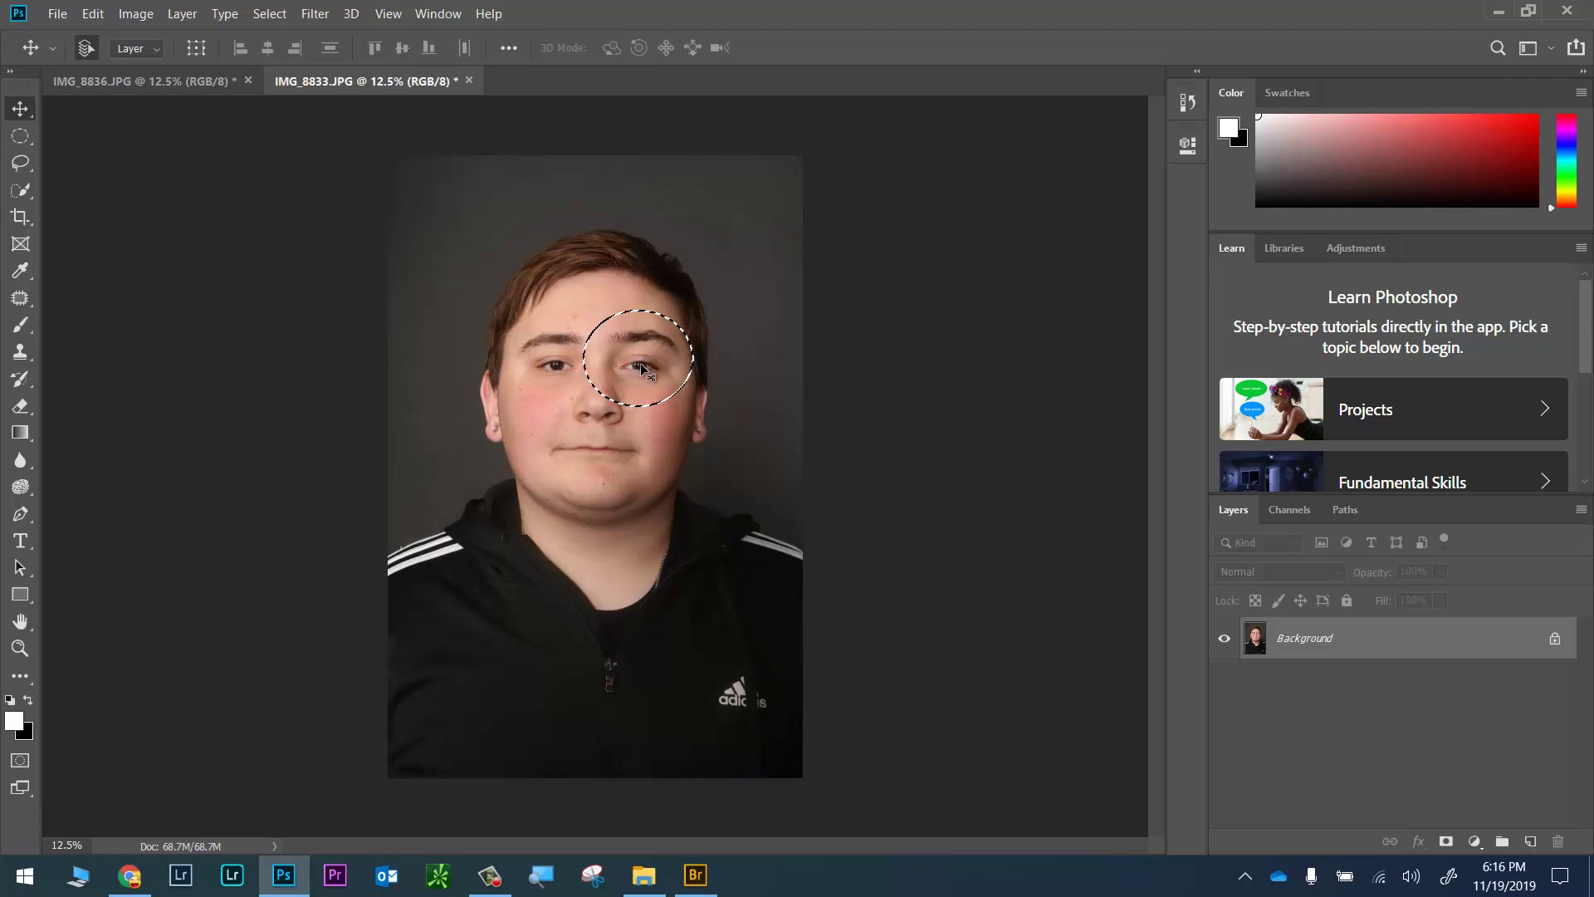
pyautogui.moveTo(600, 354); pyautogui.dragTo(474, 305)
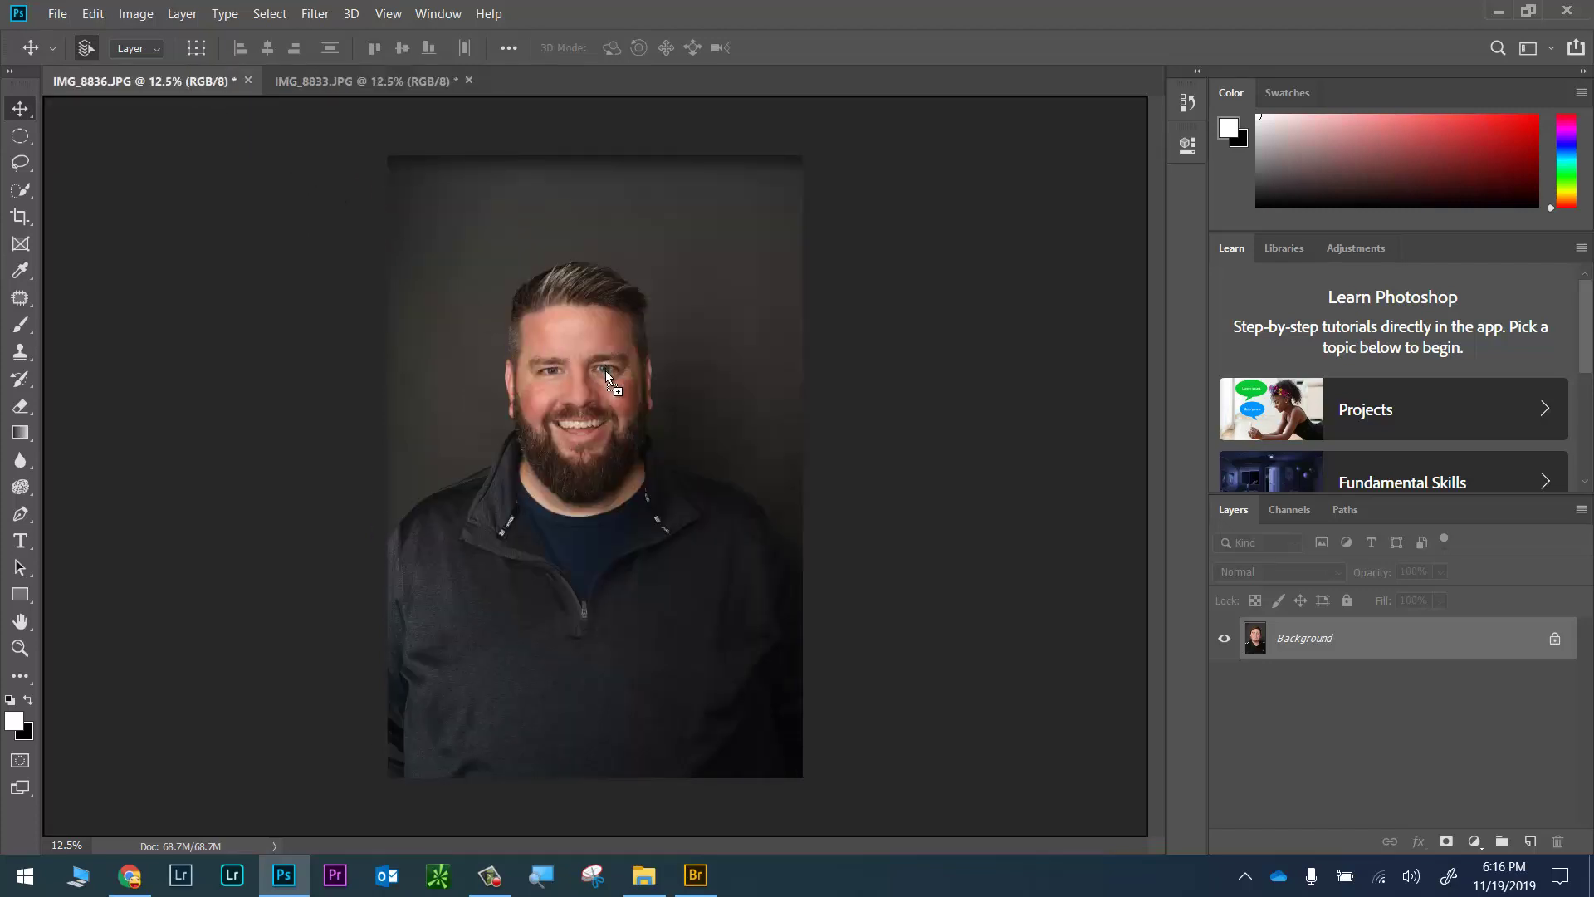
pyautogui.moveTo(605, 370); pyautogui.dragTo(606, 372)
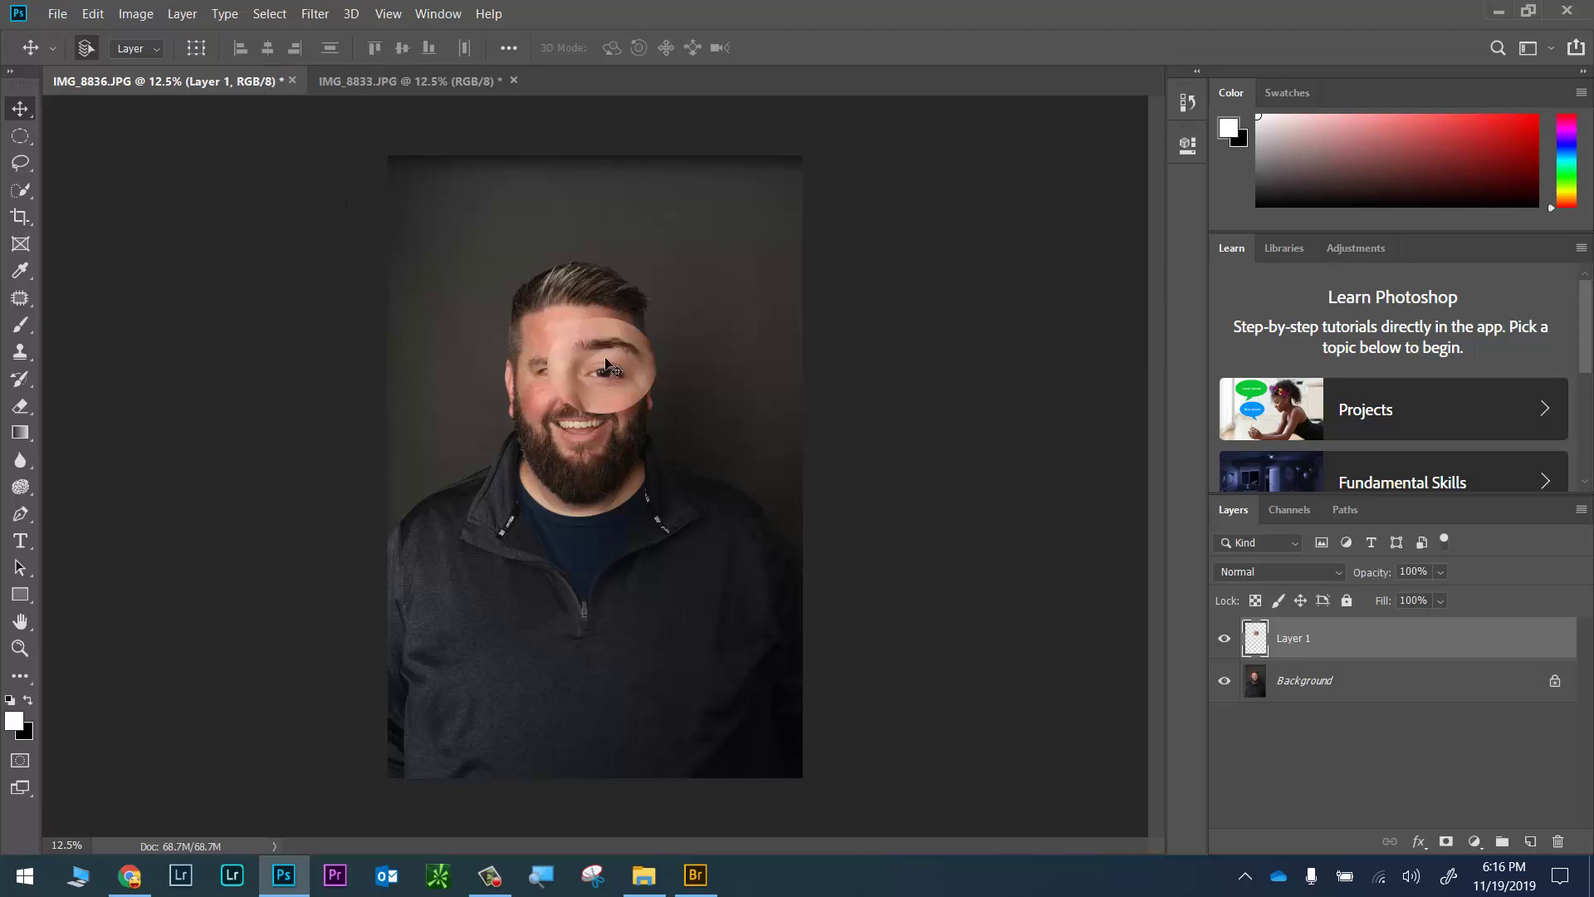
pyautogui.scroll(5, 605, 371)
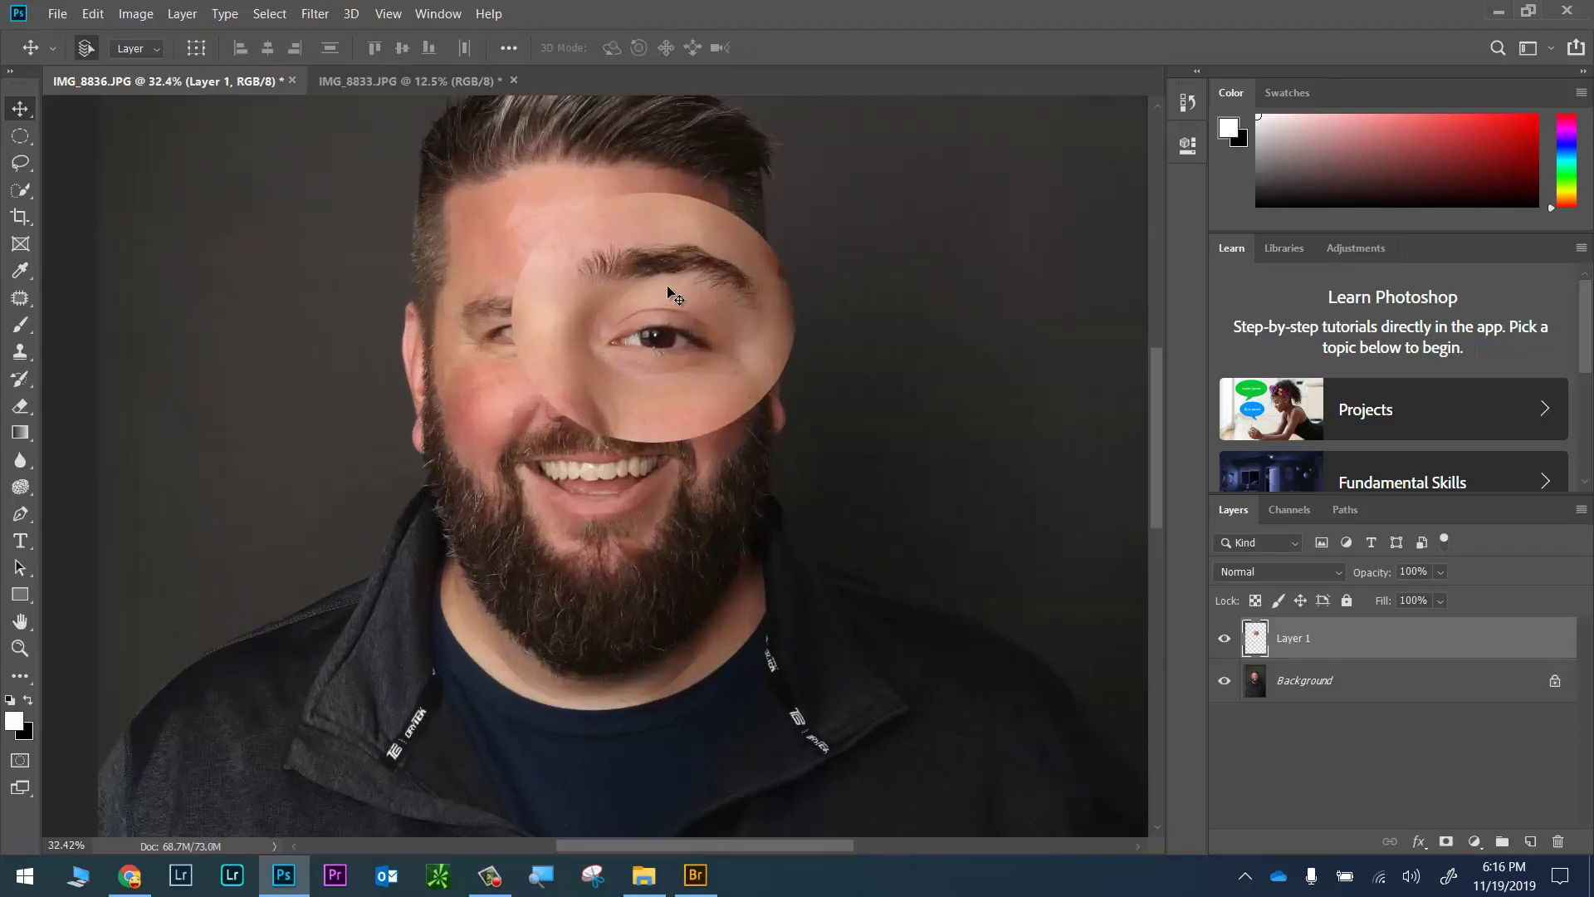
pyautogui.moveTo(670, 292); pyautogui.dragTo(705, 297)
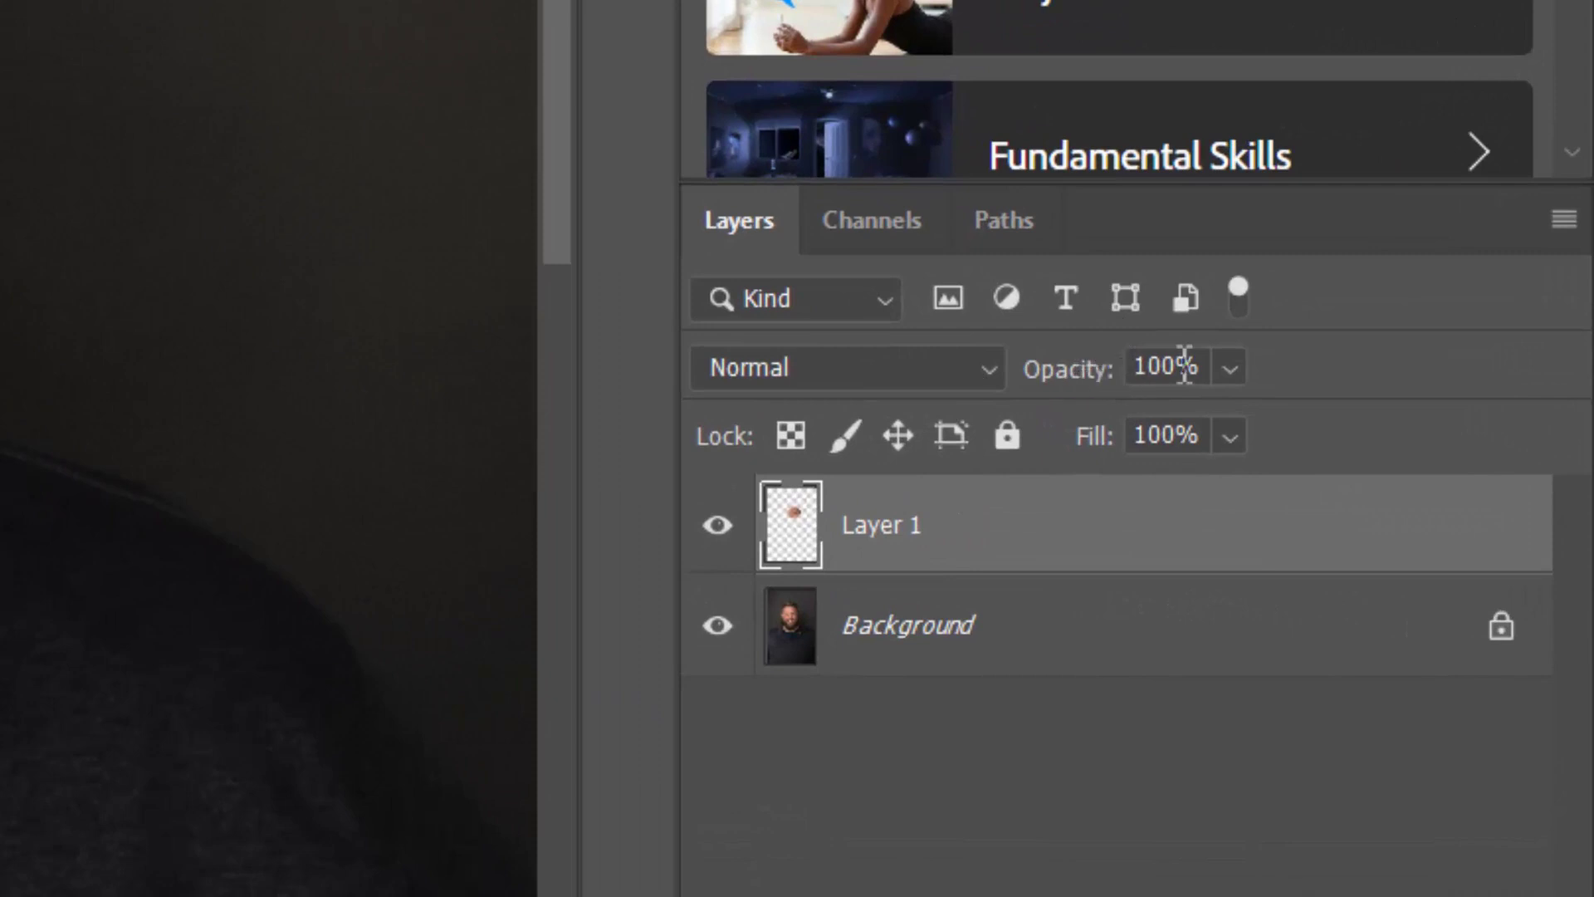
# Set the opacity of the copied eye layer to 60%
pyautogui.click(1233, 375)
pyautogui.moveTo(1227, 441); pyautogui.dragTo(1317, 423)
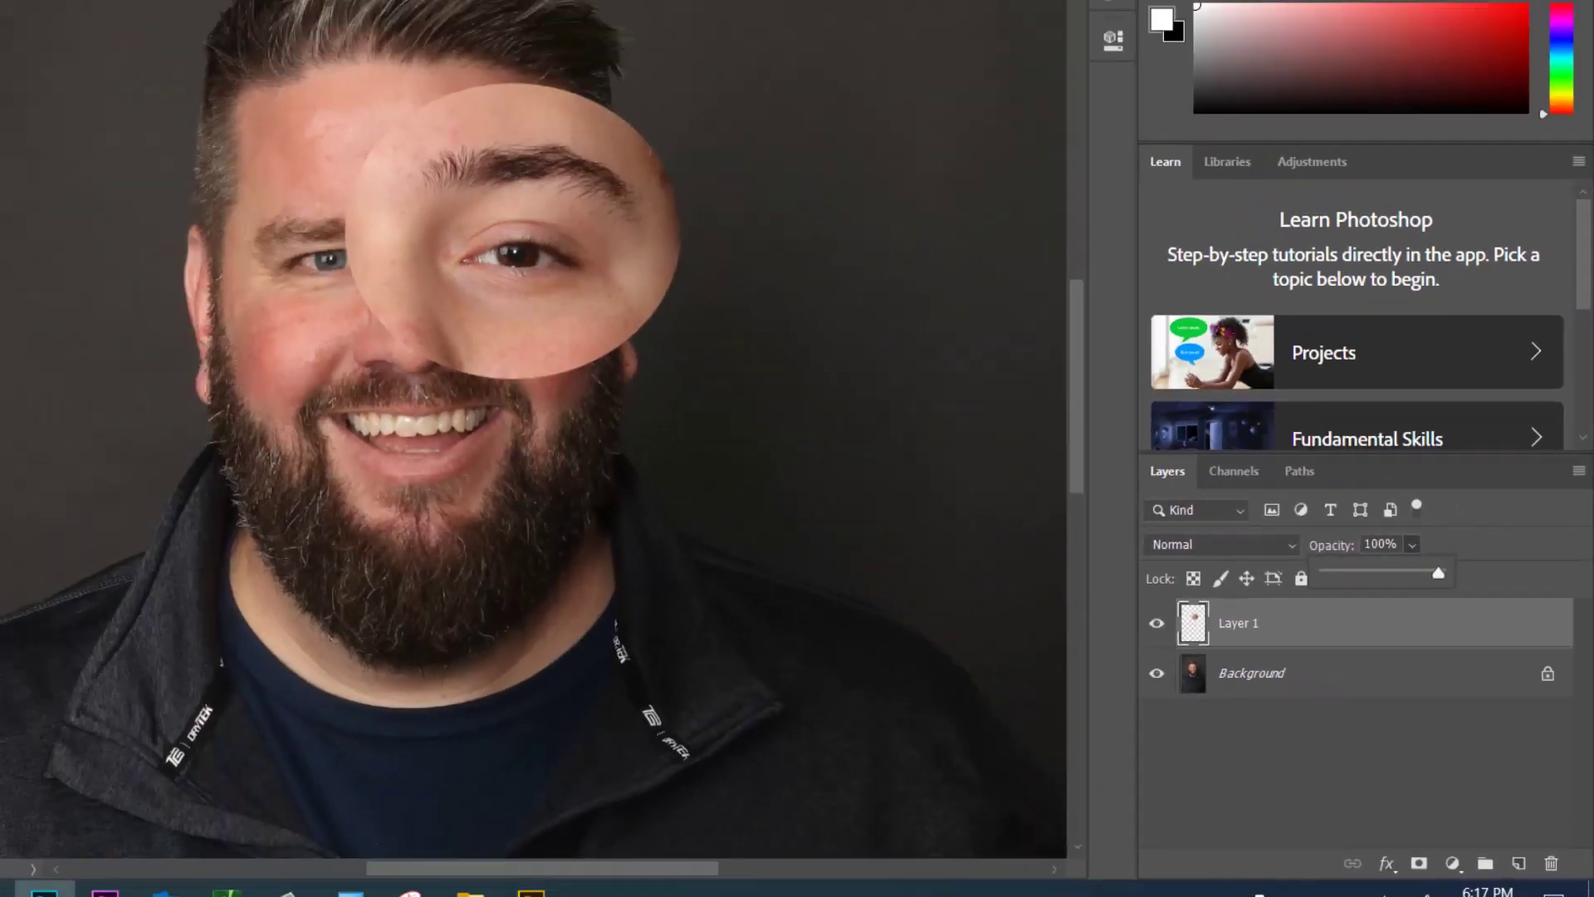
pyautogui.click(819, 124)
pyautogui.press('6')
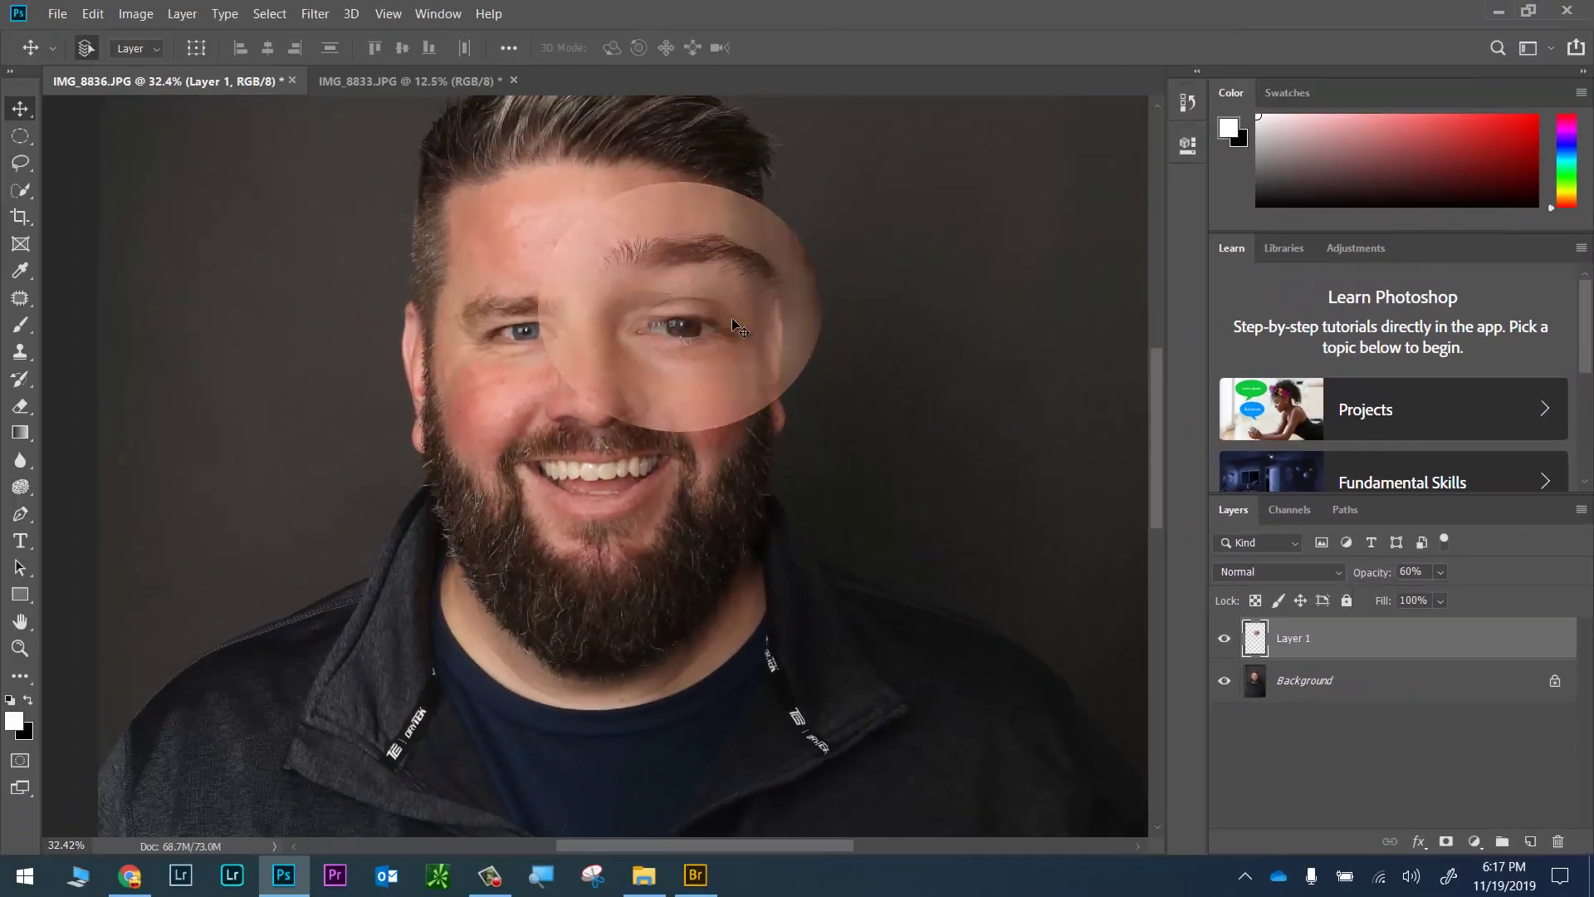
# Align the semi-transparent copied eye with the man's own eye underneath
pyautogui.moveTo(731, 317)
pyautogui.mouseDown()
pyautogui.moveTo(736, 342)
pyautogui.moveTo(720, 341)
pyautogui.mouseUp()
pyautogui.scroll(5, 682, 328)
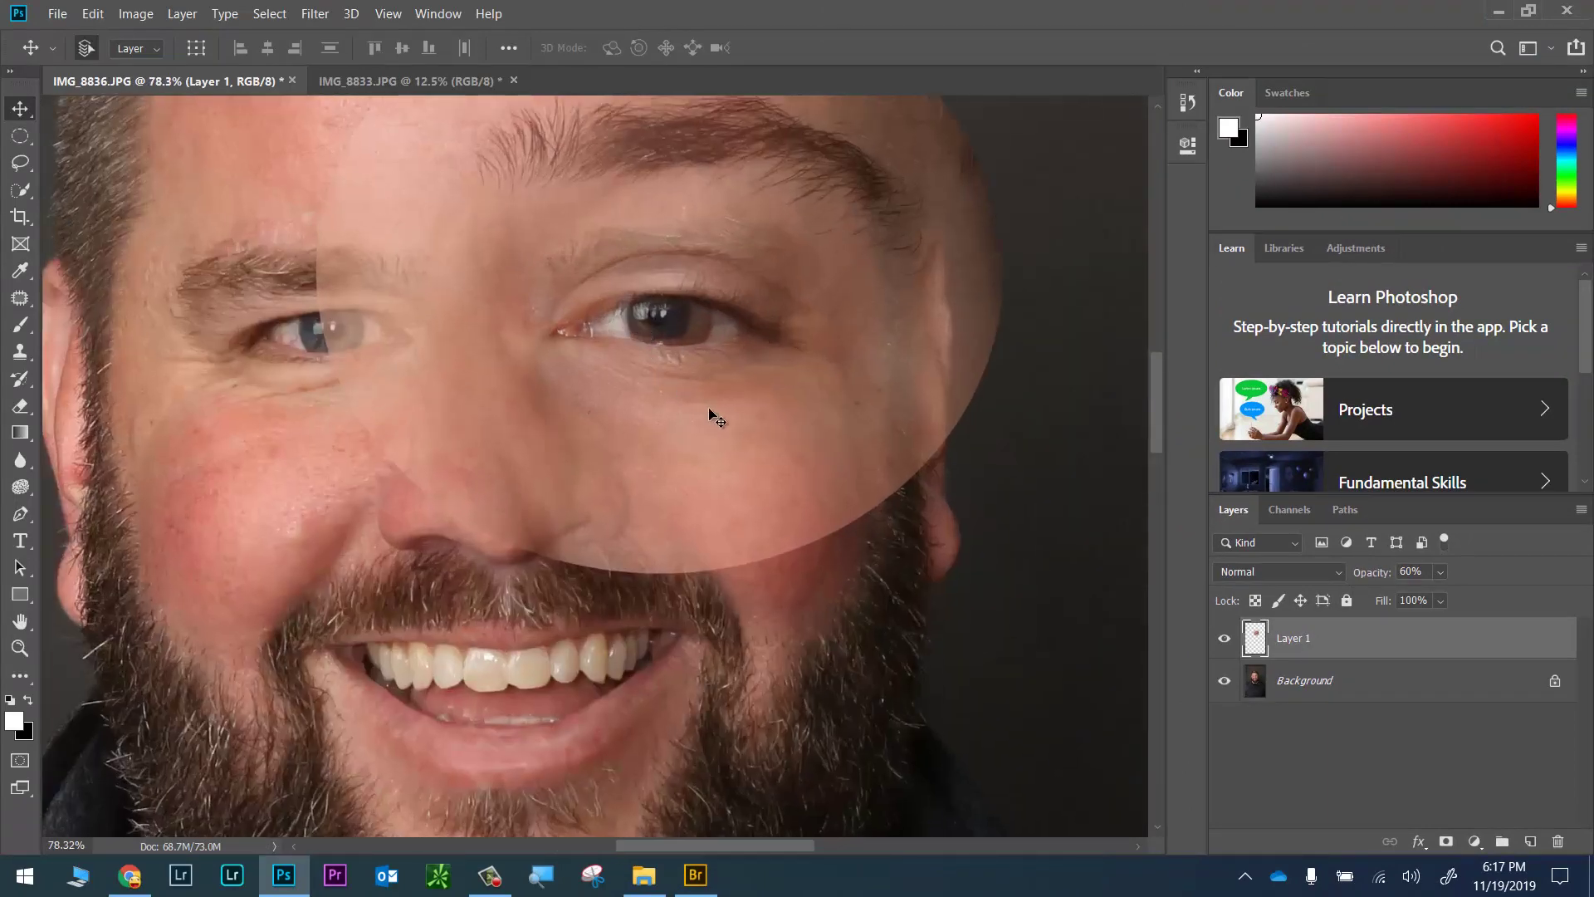
pyautogui.moveTo(714, 418)
pyautogui.mouseDown()
pyautogui.moveTo(751, 395)
pyautogui.moveTo(711, 405)
pyautogui.mouseUp()
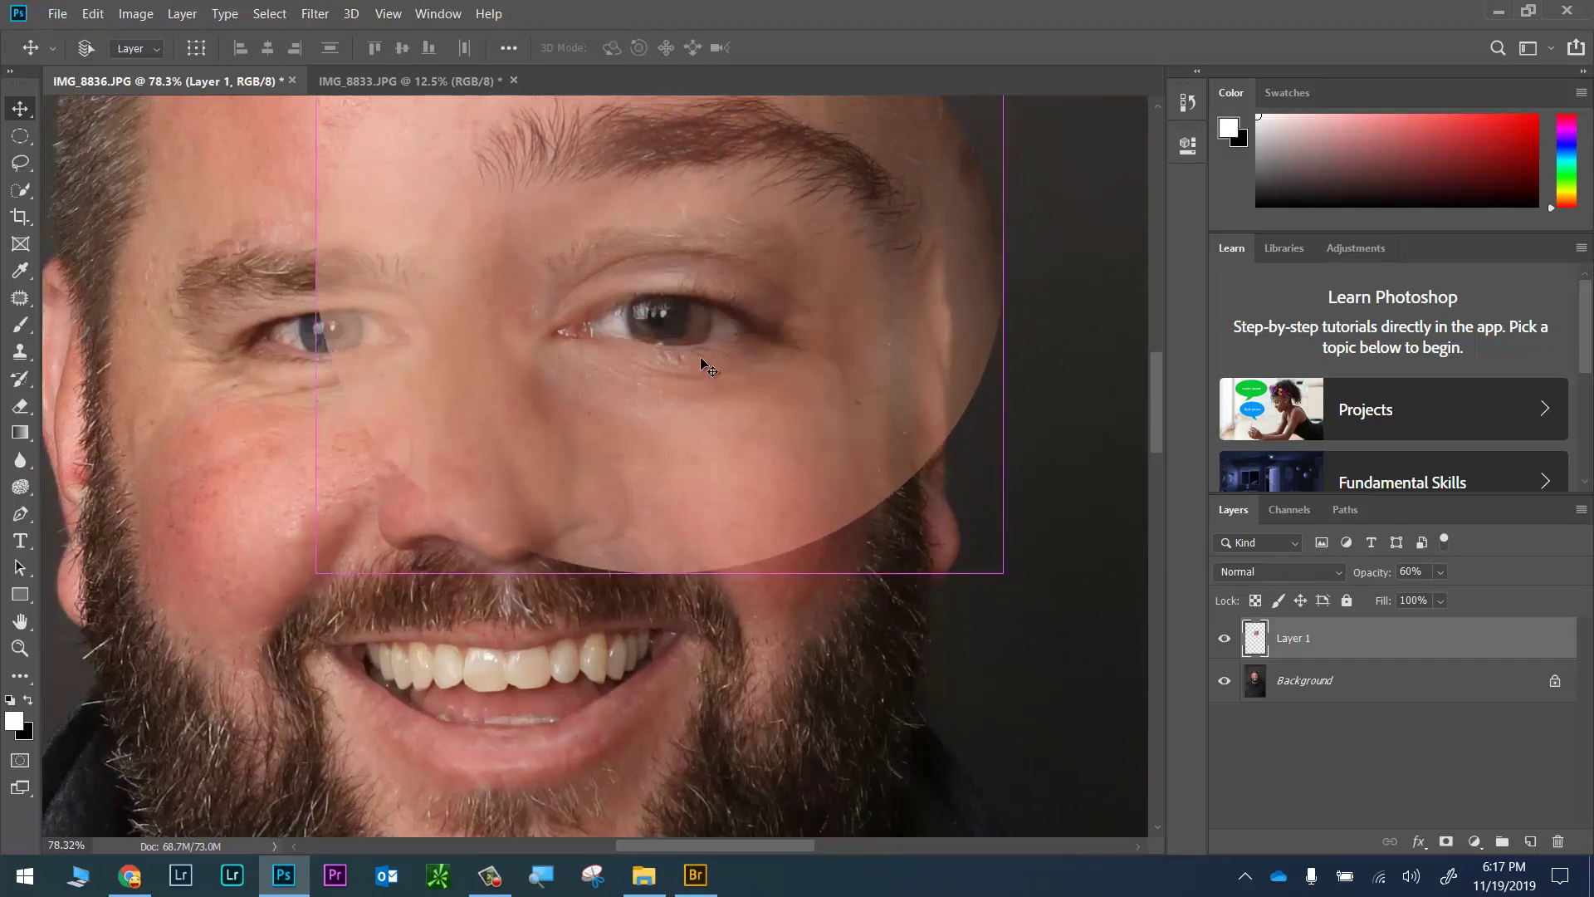
# Scale the copied eye layer down to about 87% with Free Transform, fit it over the man's eye and apply
pyautogui.hotkey('ctrl', 't')
pyautogui.scroll(2, 711, 413)
pyautogui.scroll(-4, 711, 413)
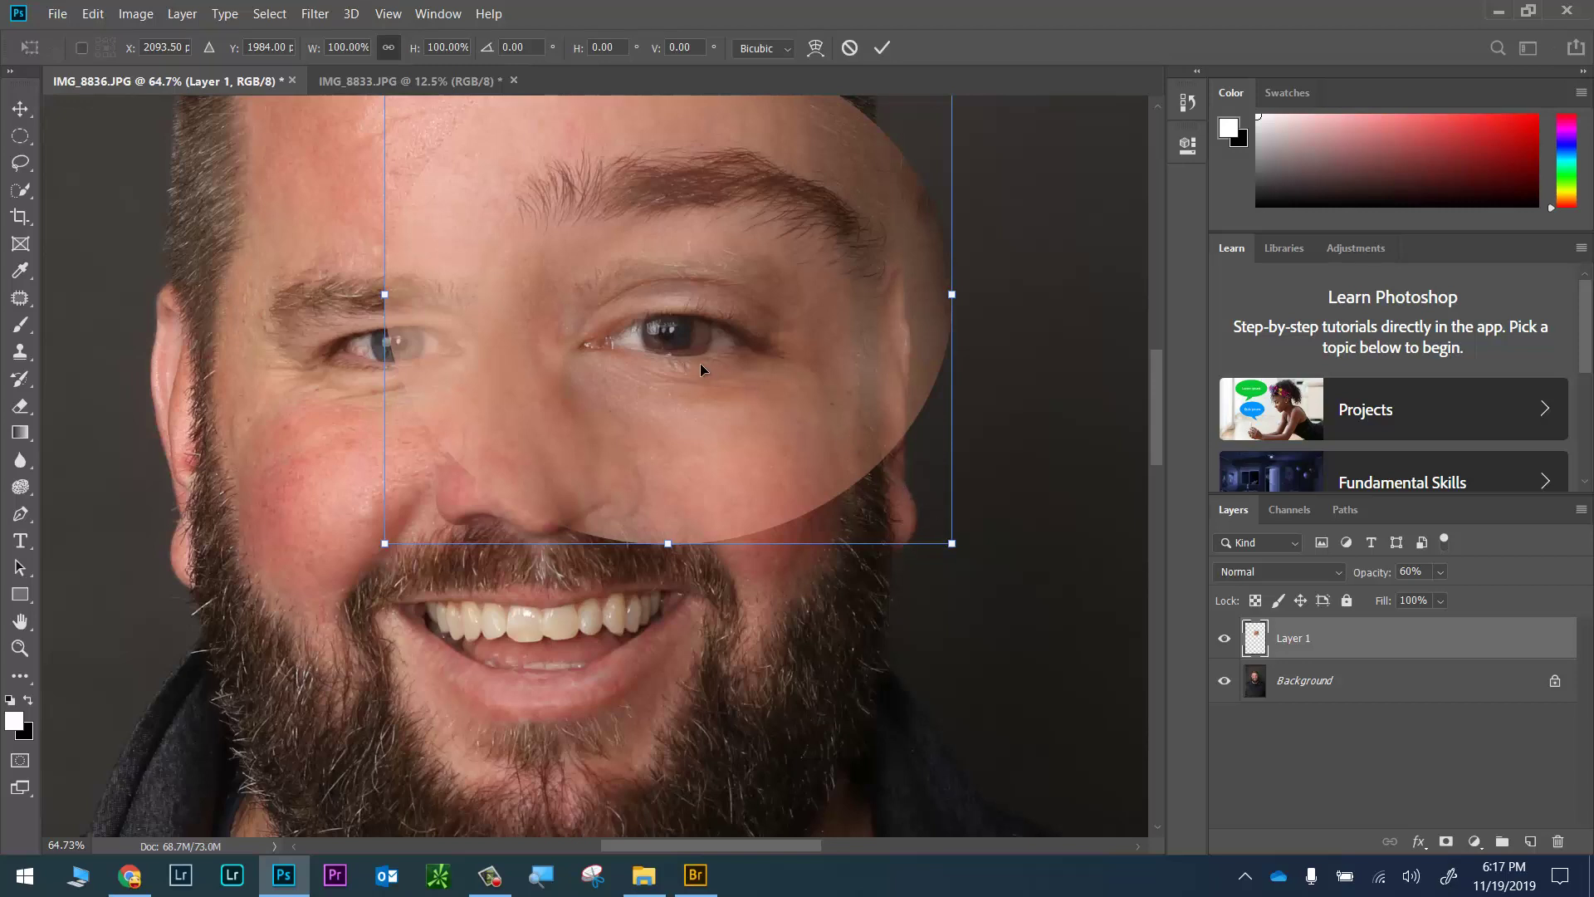
pyautogui.click(93, 14)
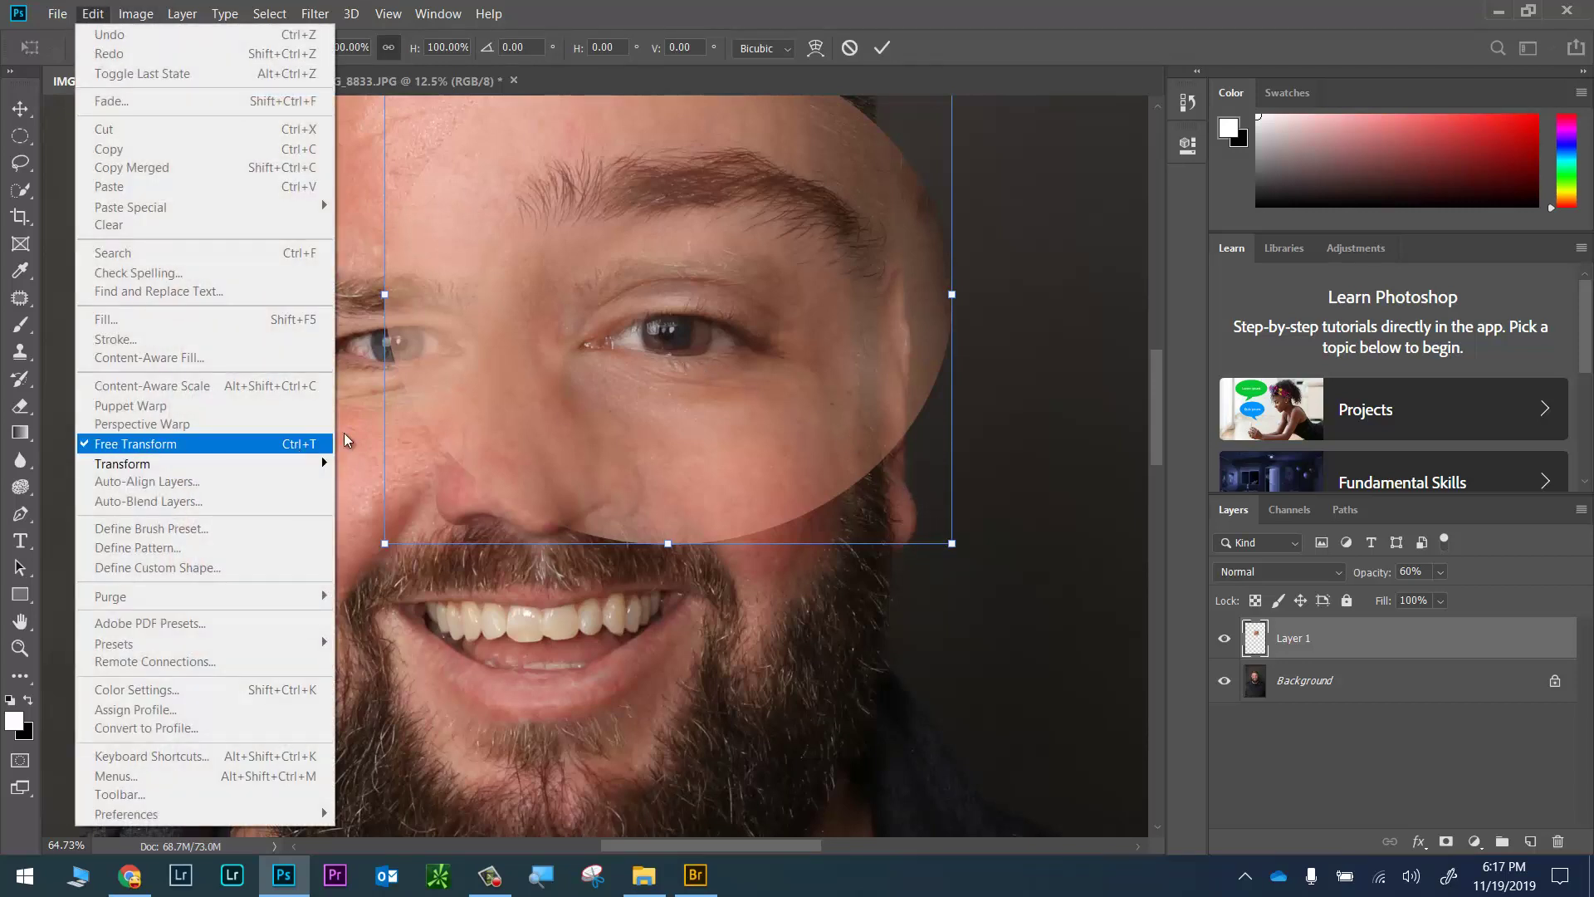
pyautogui.click(815, 291)
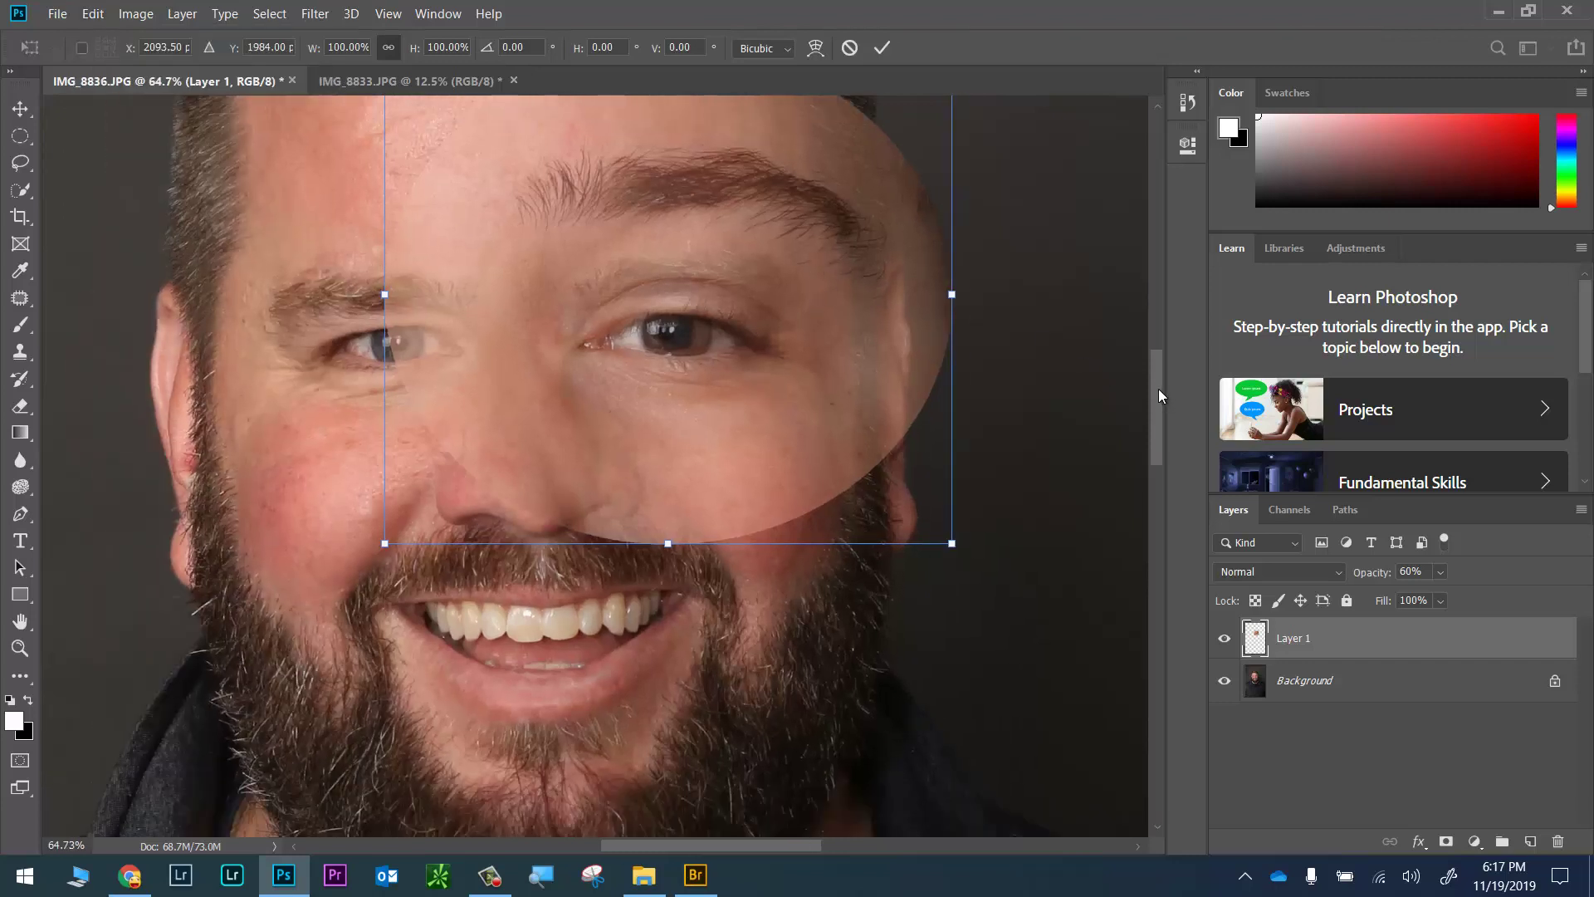
pyautogui.moveTo(1158, 389); pyautogui.dragTo(1128, 354)
pyautogui.moveTo(950, 217); pyautogui.dragTo(877, 284)
pyautogui.moveTo(756, 525); pyautogui.dragTo(783, 498)
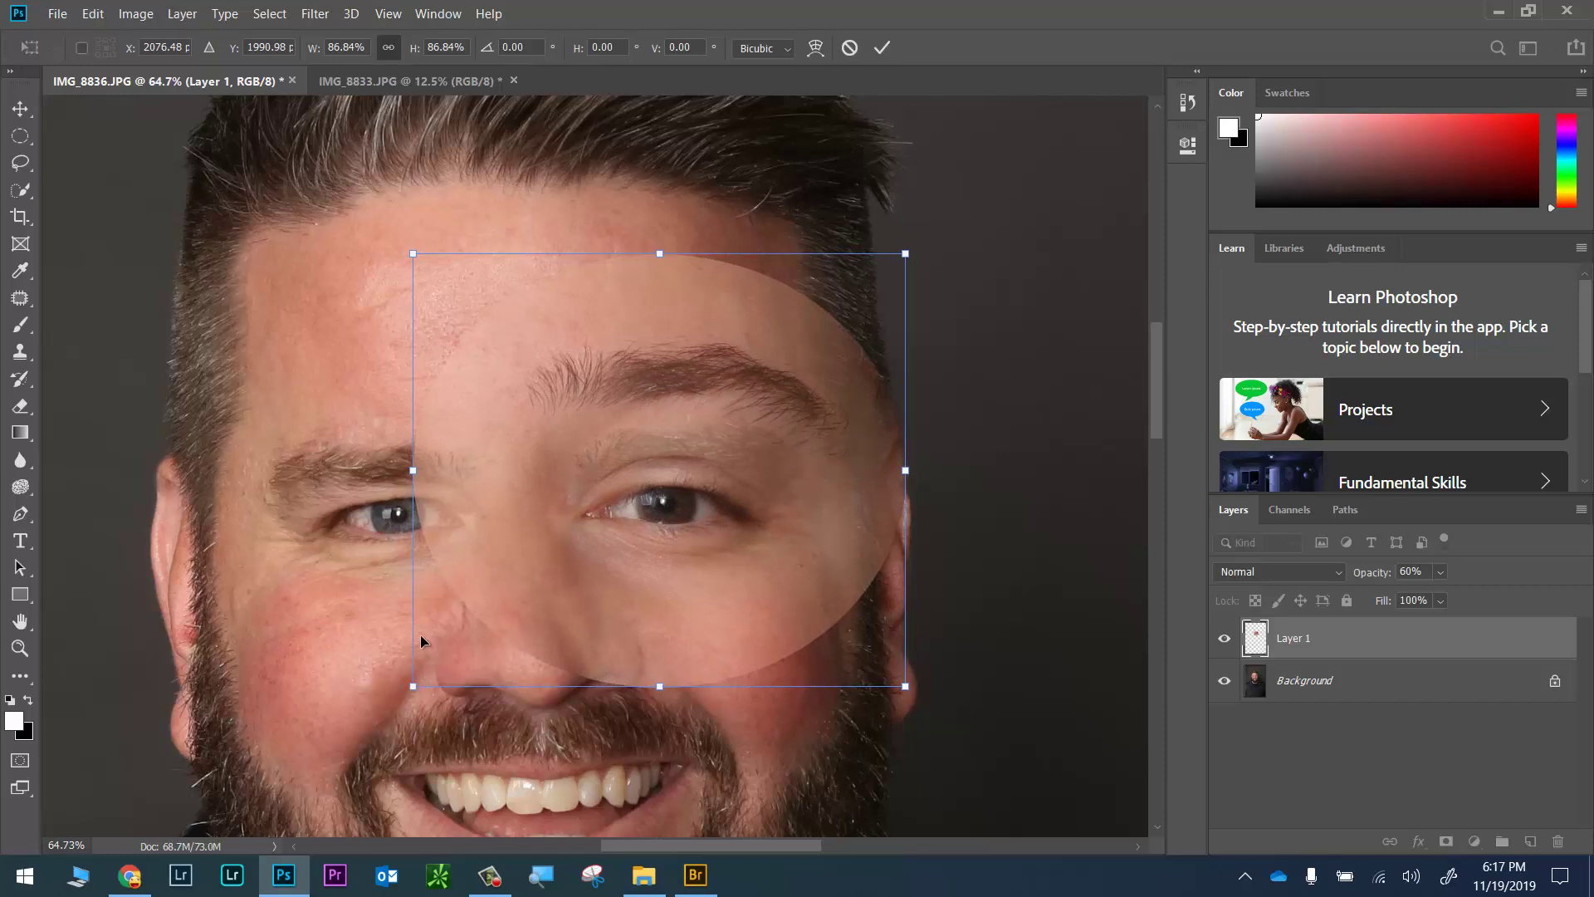
pyautogui.press('Return')
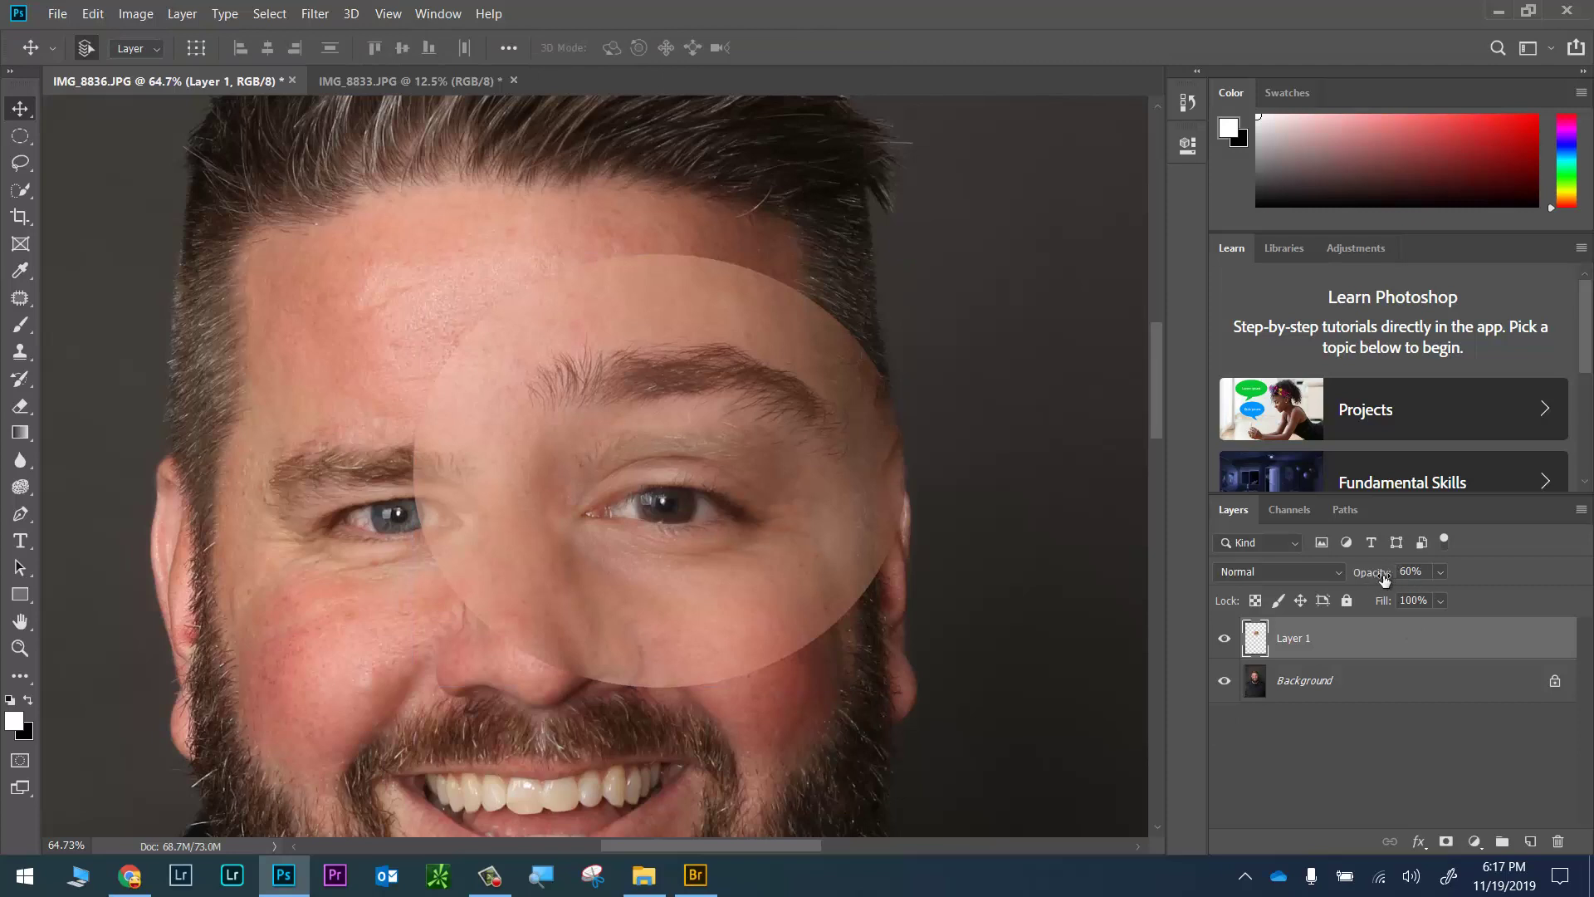
# Restore Layer 1's opacity to 100%, add a white layer mask to it and make its image content active
pyautogui.press('0')
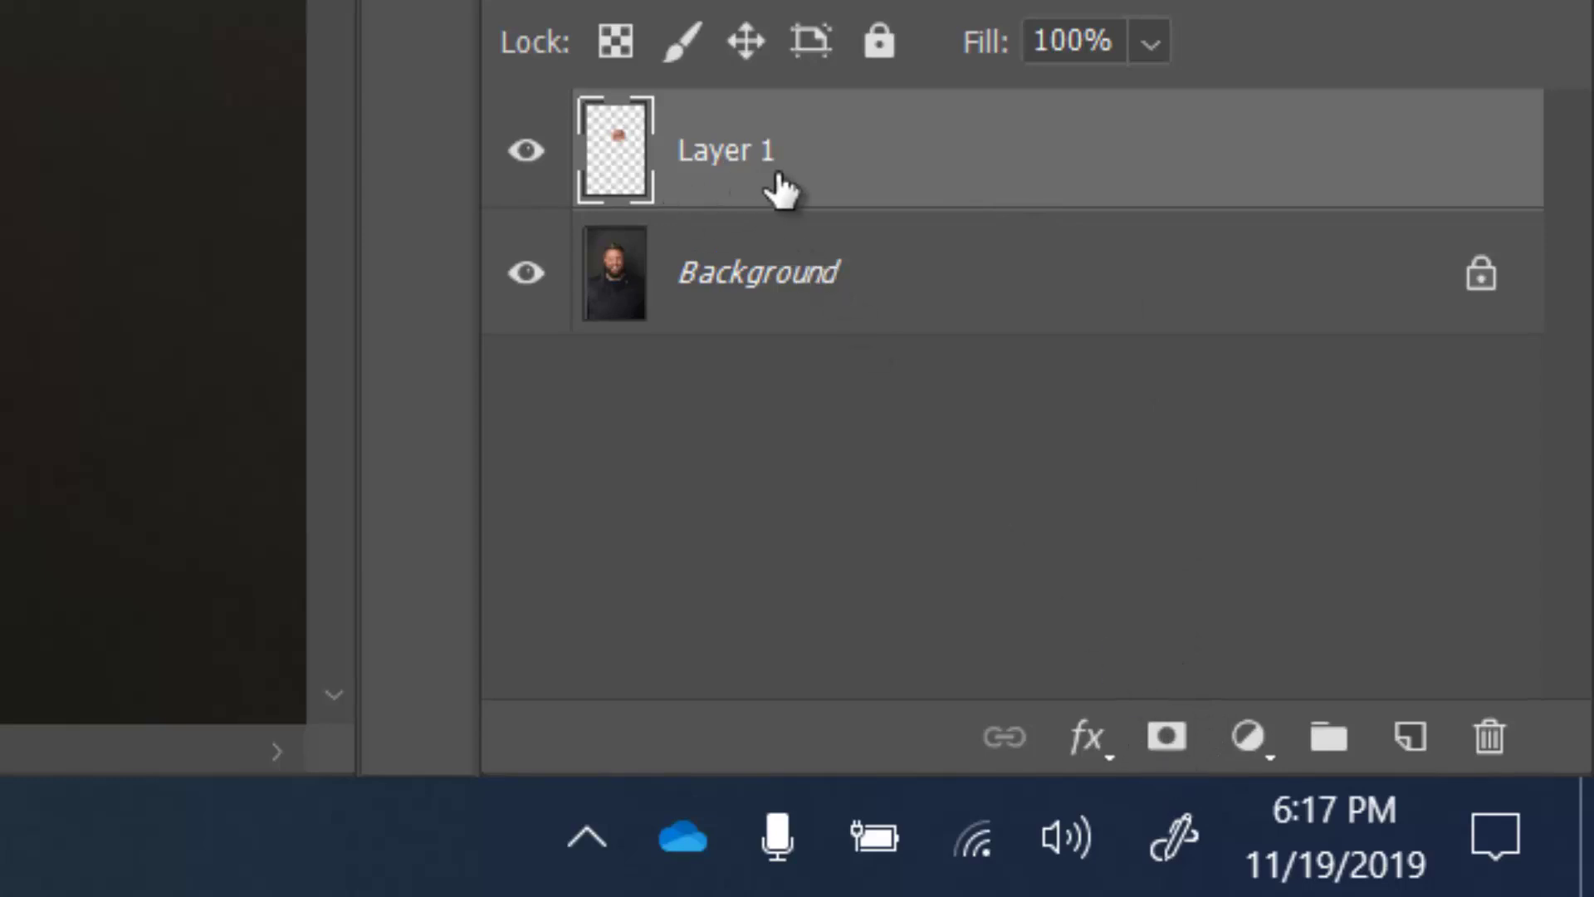
pyautogui.click(1167, 739)
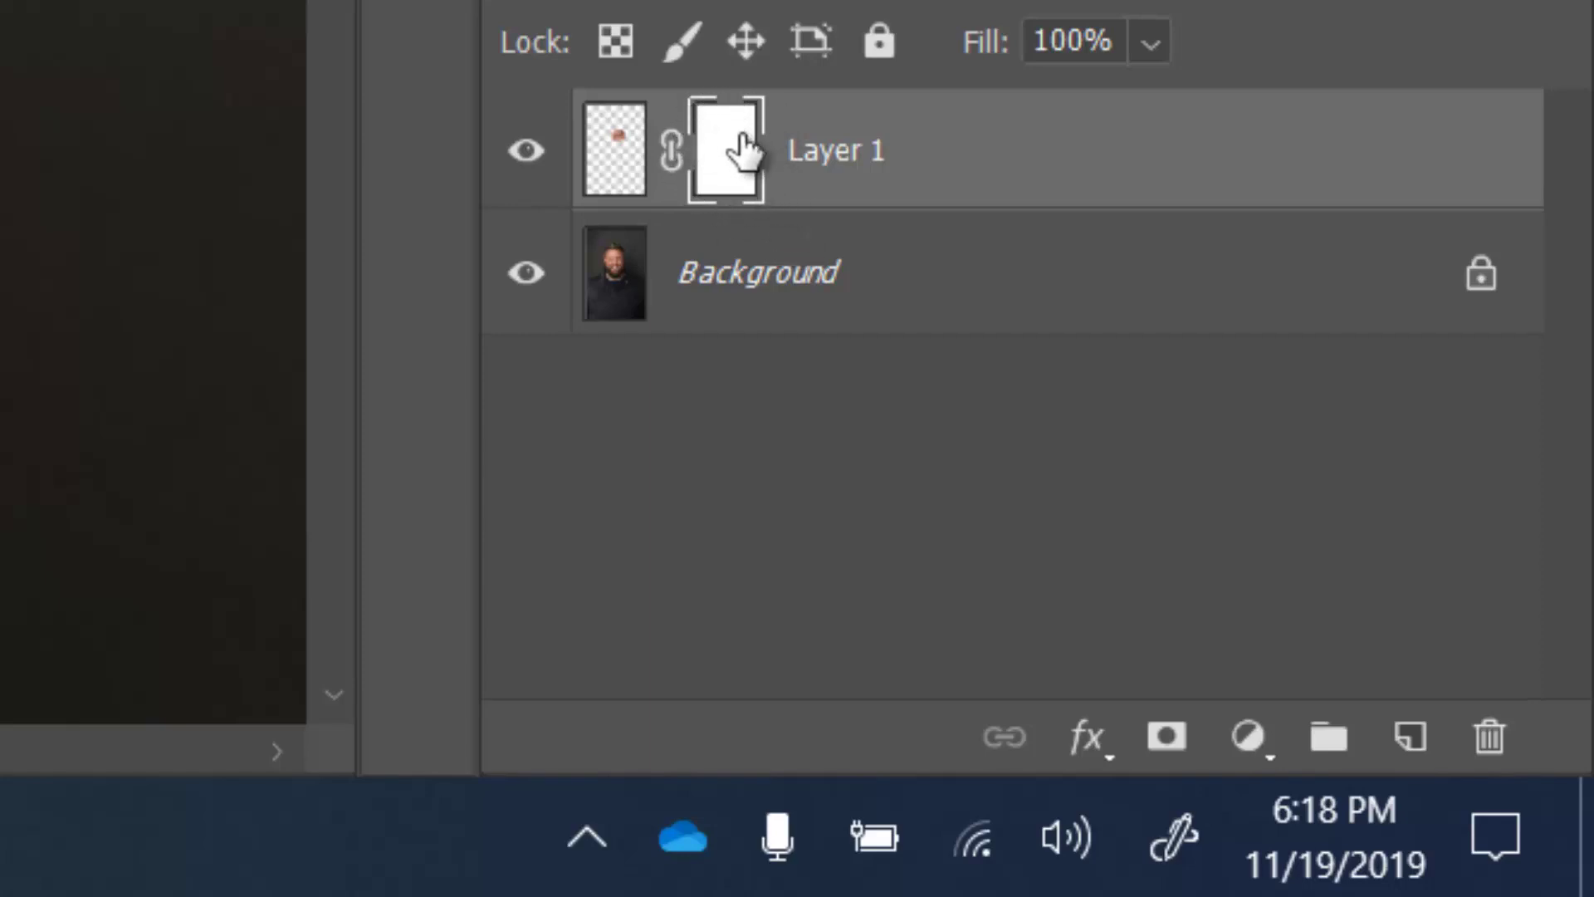
pyautogui.click(617, 164)
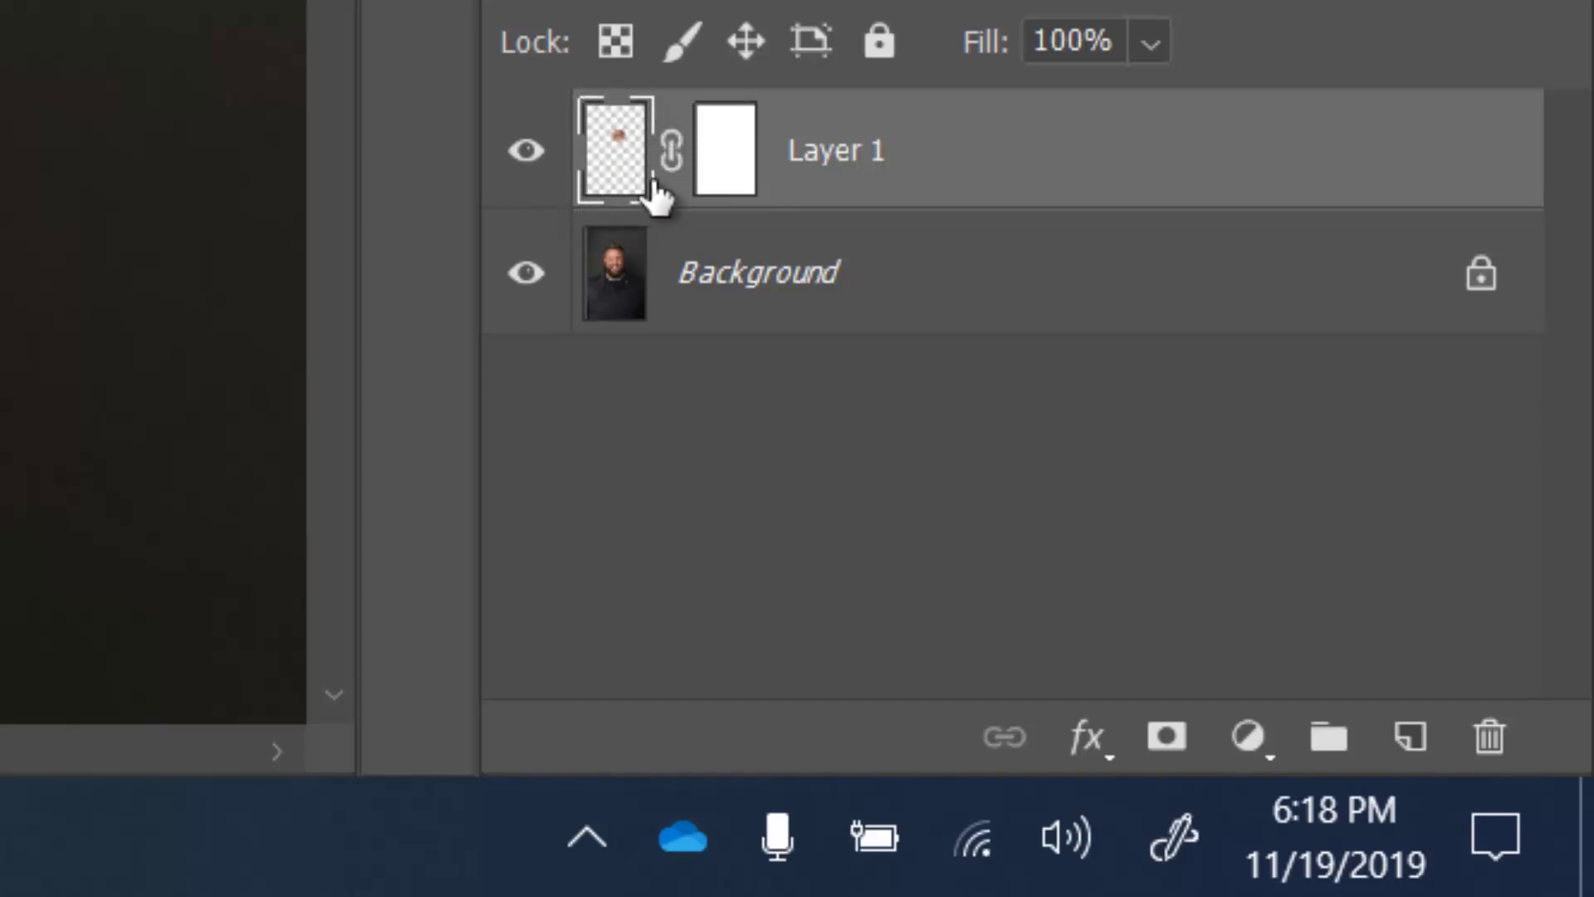
# Make Layer 1's mask active and set up the Brush with black foreground, 70 px size and 0% hardness
pyautogui.click(729, 154)
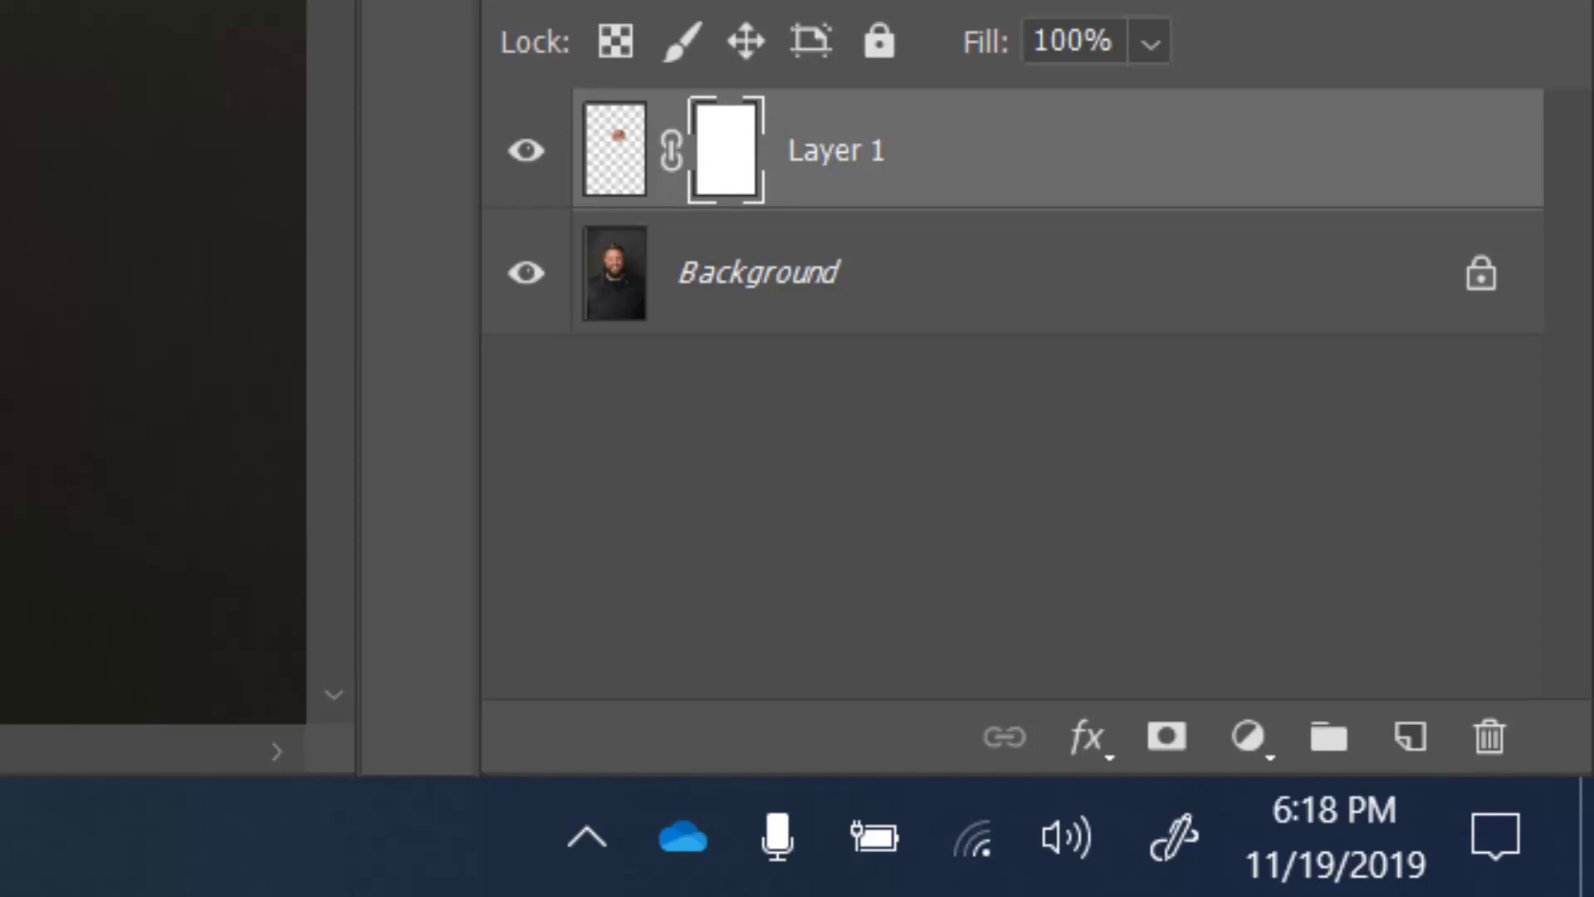
pyautogui.click(617, 158)
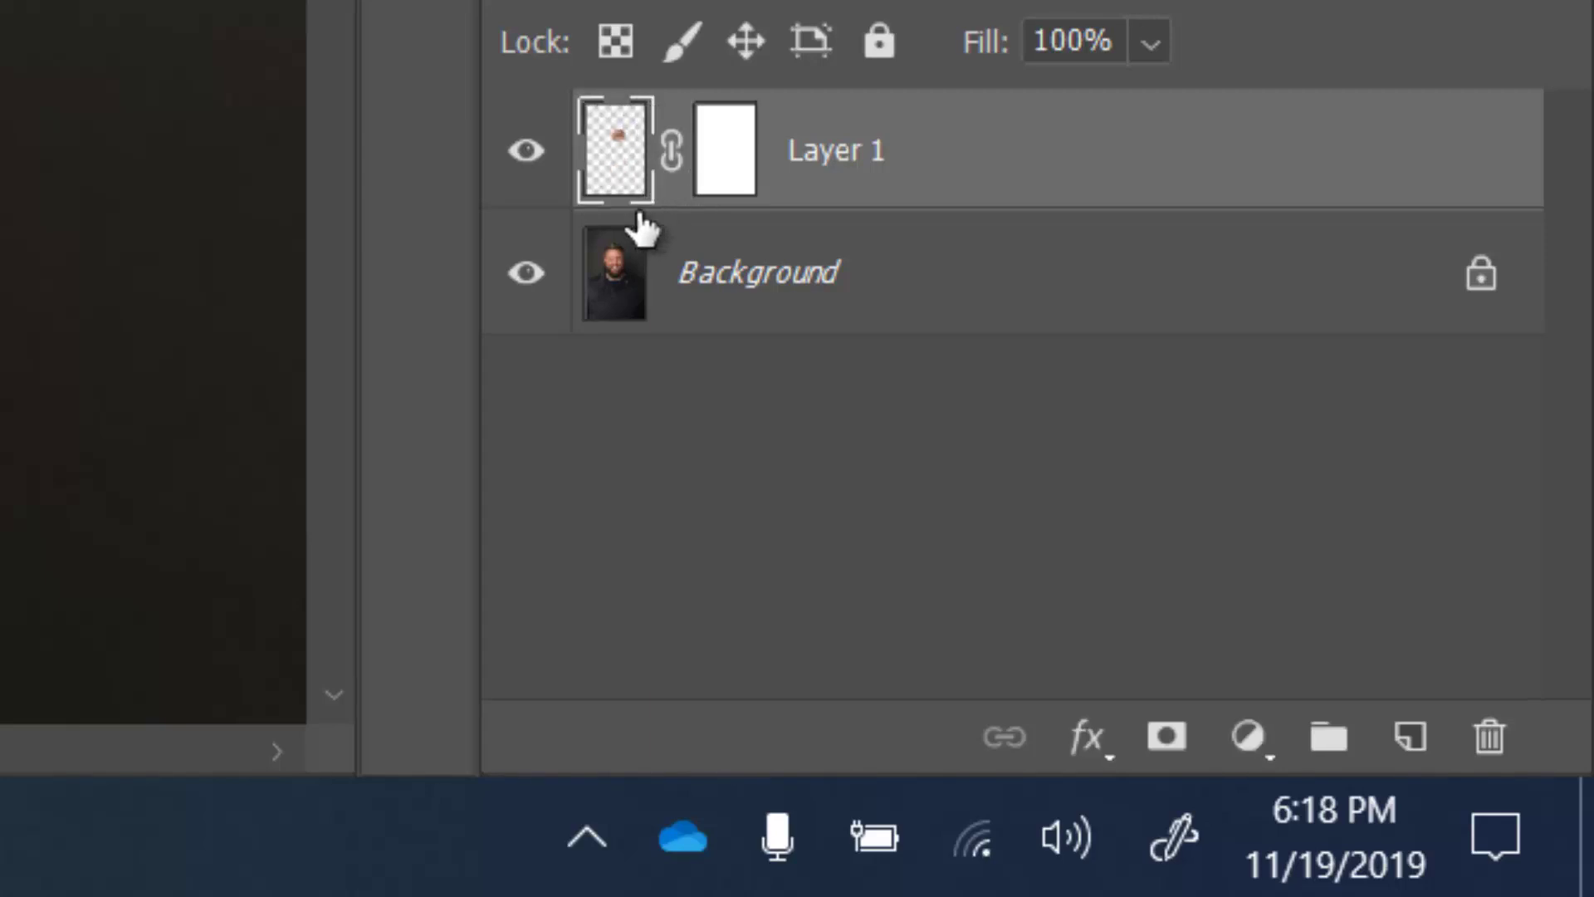
pyautogui.click(716, 153)
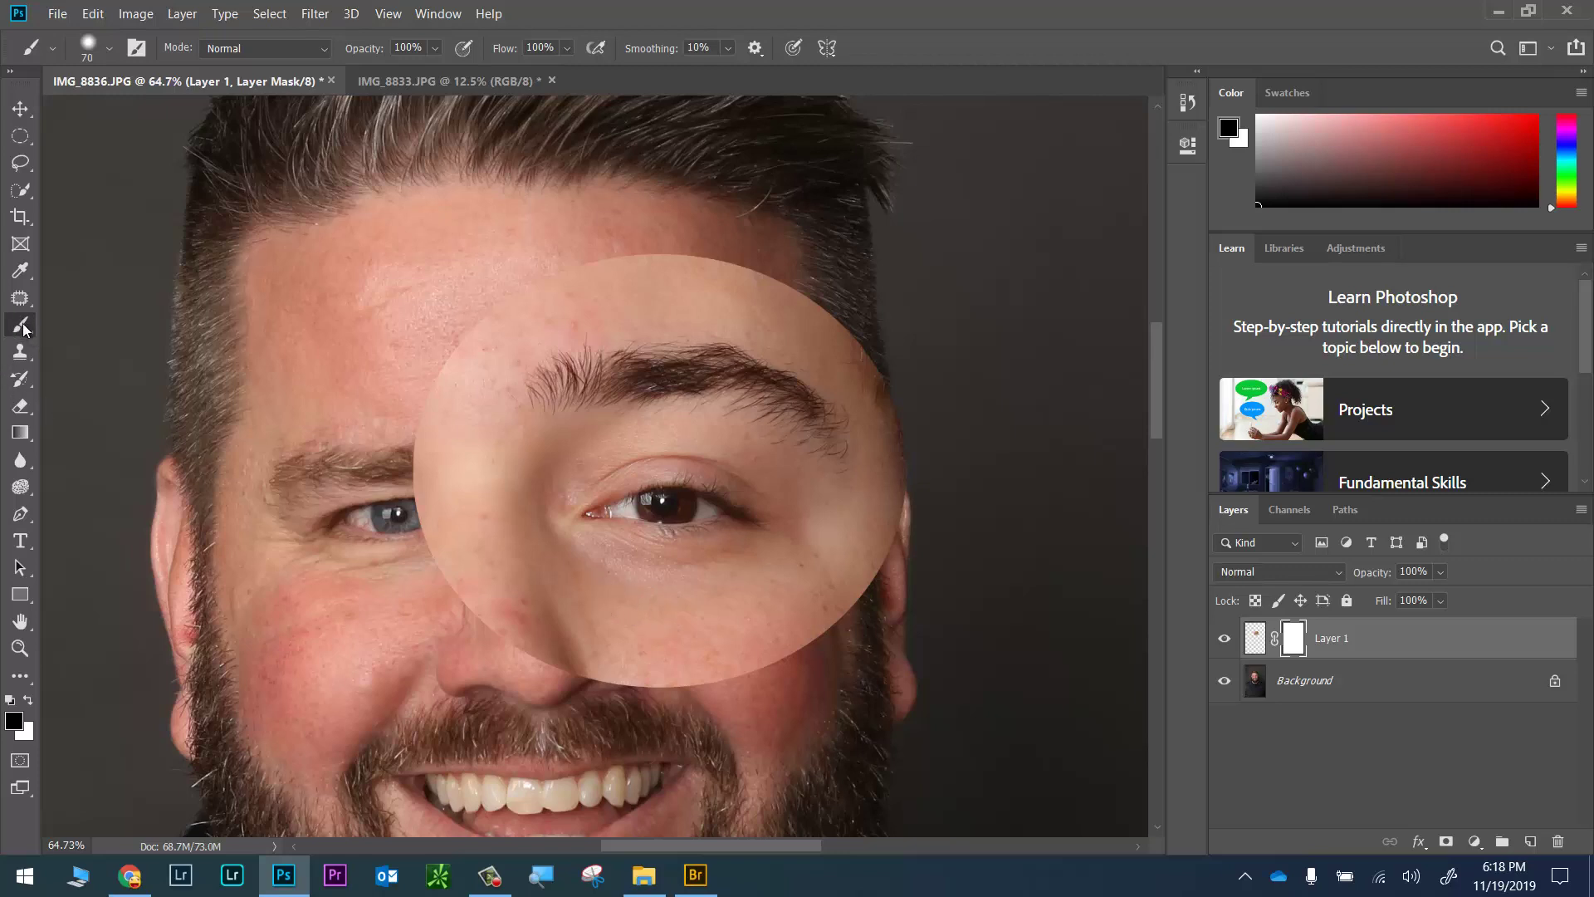
pyautogui.rightClick(570, 595)
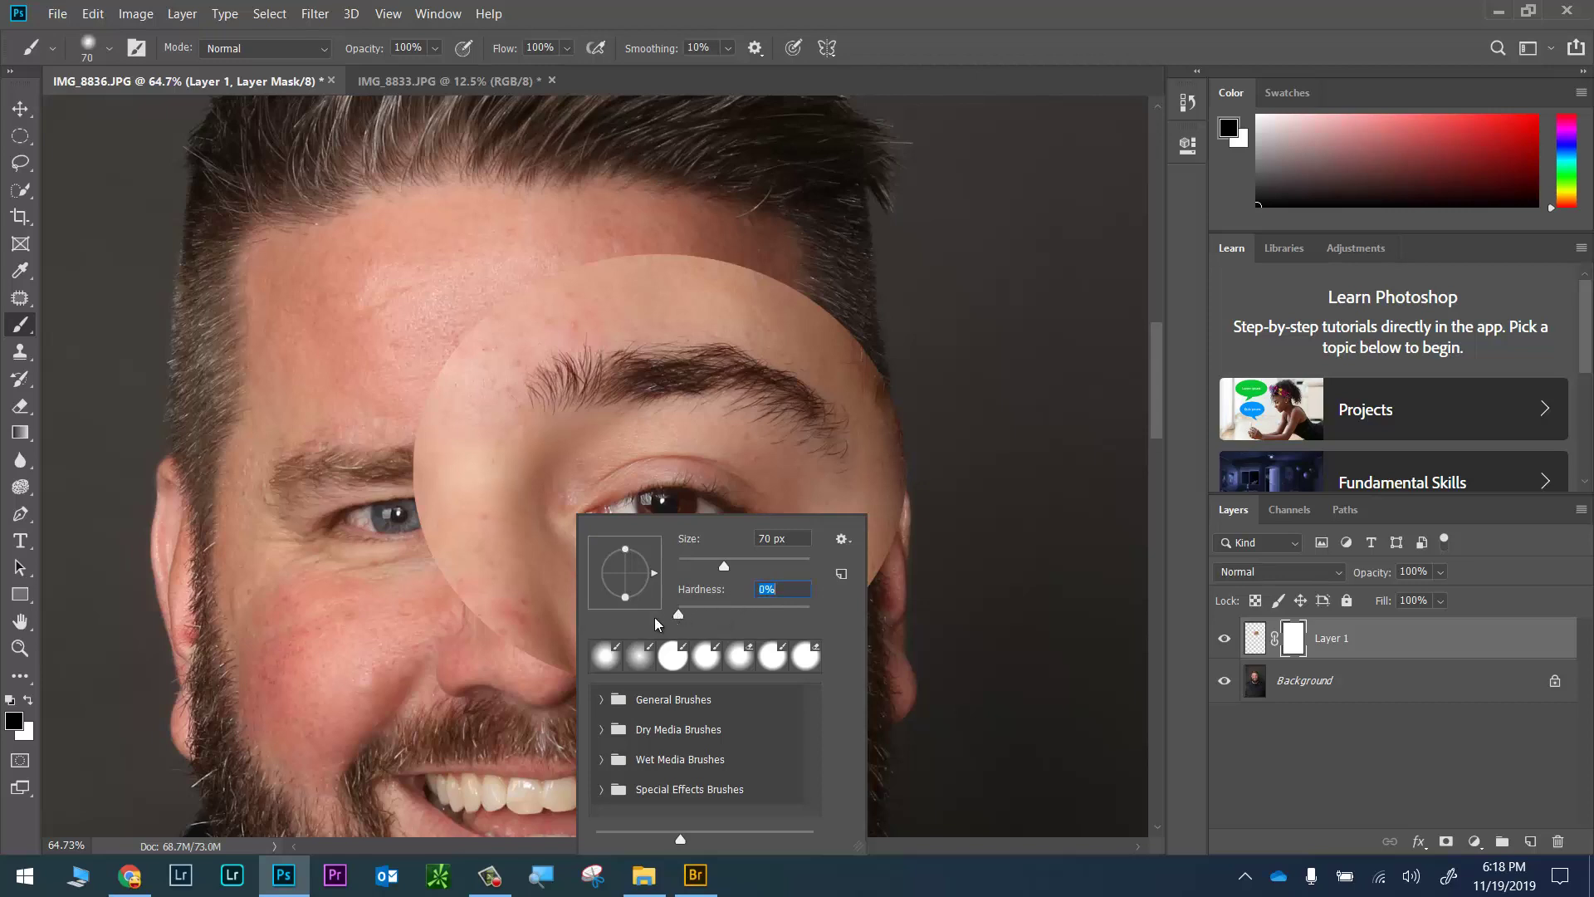
pyautogui.press('Return')
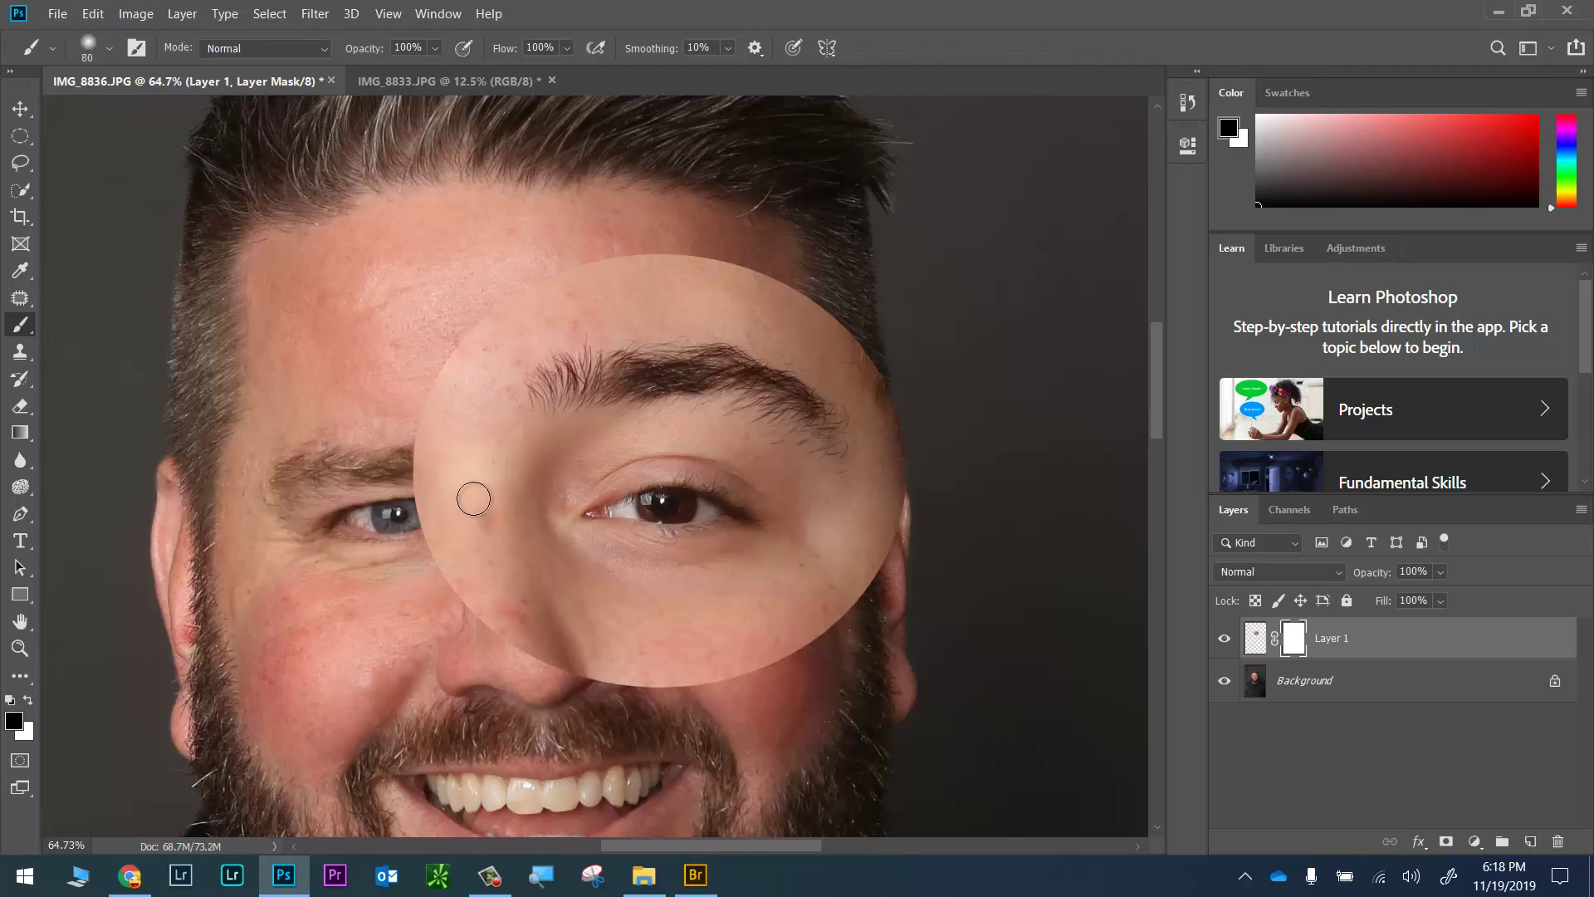
# Paint black on Layer 1's mask with a soft brush of about 300 px to hide the copied skin and eyebrow around the eye
pyautogui.press(']')
pyautogui.press(']')
pyautogui.press(']')
pyautogui.press(']')
pyautogui.press(']')
pyautogui.press(']')
pyautogui.press(']')
pyautogui.press(']')
pyautogui.press(']')
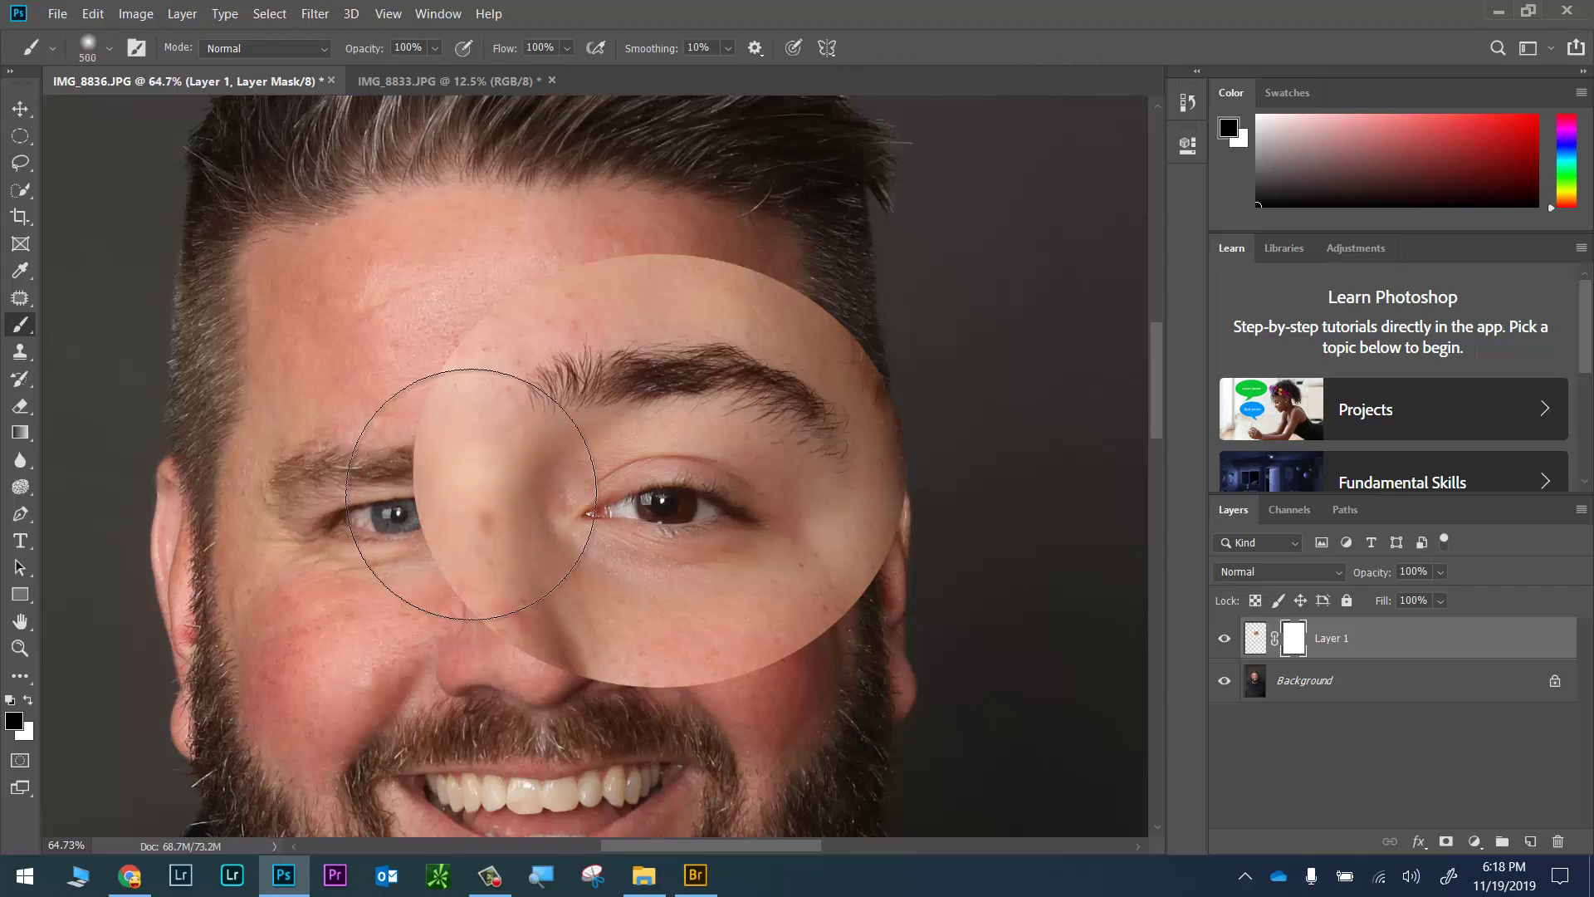
pyautogui.press('[')
pyautogui.press('[')
pyautogui.moveTo(463, 491)
pyautogui.mouseDown()
pyautogui.moveTo(485, 591)
pyautogui.moveTo(476, 503)
pyautogui.moveTo(454, 531)
pyautogui.moveTo(445, 467)
pyautogui.moveTo(528, 363)
pyautogui.moveTo(590, 348)
pyautogui.moveTo(544, 353)
pyautogui.moveTo(761, 339)
pyautogui.moveTo(833, 364)
pyautogui.moveTo(543, 306)
pyautogui.moveTo(833, 288)
pyautogui.moveTo(376, 286)
pyautogui.moveTo(796, 382)
pyautogui.moveTo(534, 371)
pyautogui.moveTo(778, 382)
pyautogui.moveTo(847, 437)
pyautogui.moveTo(881, 503)
pyautogui.moveTo(891, 393)
pyautogui.moveTo(888, 519)
pyautogui.moveTo(832, 588)
pyautogui.moveTo(542, 633)
pyautogui.moveTo(516, 603)
pyautogui.moveTo(592, 685)
pyautogui.moveTo(838, 631)
pyautogui.moveTo(917, 564)
pyautogui.moveTo(812, 667)
pyautogui.moveTo(863, 520)
pyautogui.mouseUp()
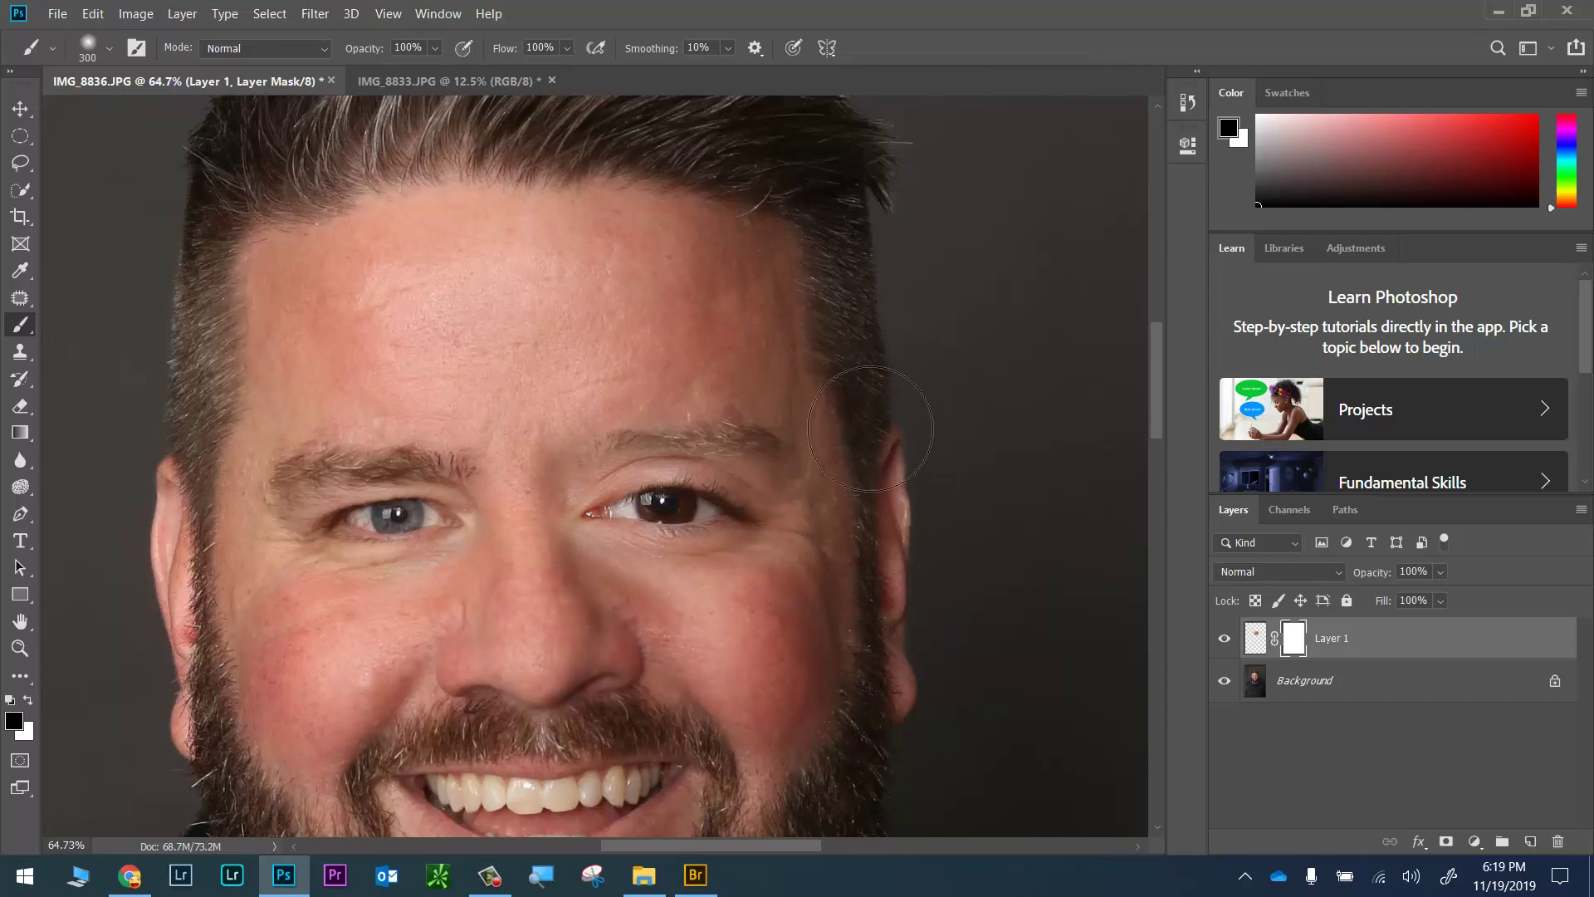
pyautogui.moveTo(871, 428)
pyautogui.mouseDown()
pyautogui.moveTo(730, 375)
pyautogui.moveTo(513, 375)
pyautogui.moveTo(480, 402)
pyautogui.moveTo(851, 389)
pyautogui.moveTo(488, 403)
pyautogui.moveTo(770, 387)
pyautogui.mouseUp()
pyautogui.moveTo(836, 428)
pyautogui.mouseDown()
pyautogui.moveTo(694, 398)
pyautogui.moveTo(535, 428)
pyautogui.moveTo(667, 393)
pyautogui.moveTo(806, 386)
pyautogui.moveTo(833, 399)
pyautogui.moveTo(828, 435)
pyautogui.moveTo(623, 390)
pyautogui.moveTo(498, 419)
pyautogui.moveTo(606, 521)
pyautogui.mouseUp()
# Paint white on Layer 1's mask with a brush reduced to 80 px to restore the copied eye's iris and upper lashes
pyautogui.scroll(4, 607, 522)
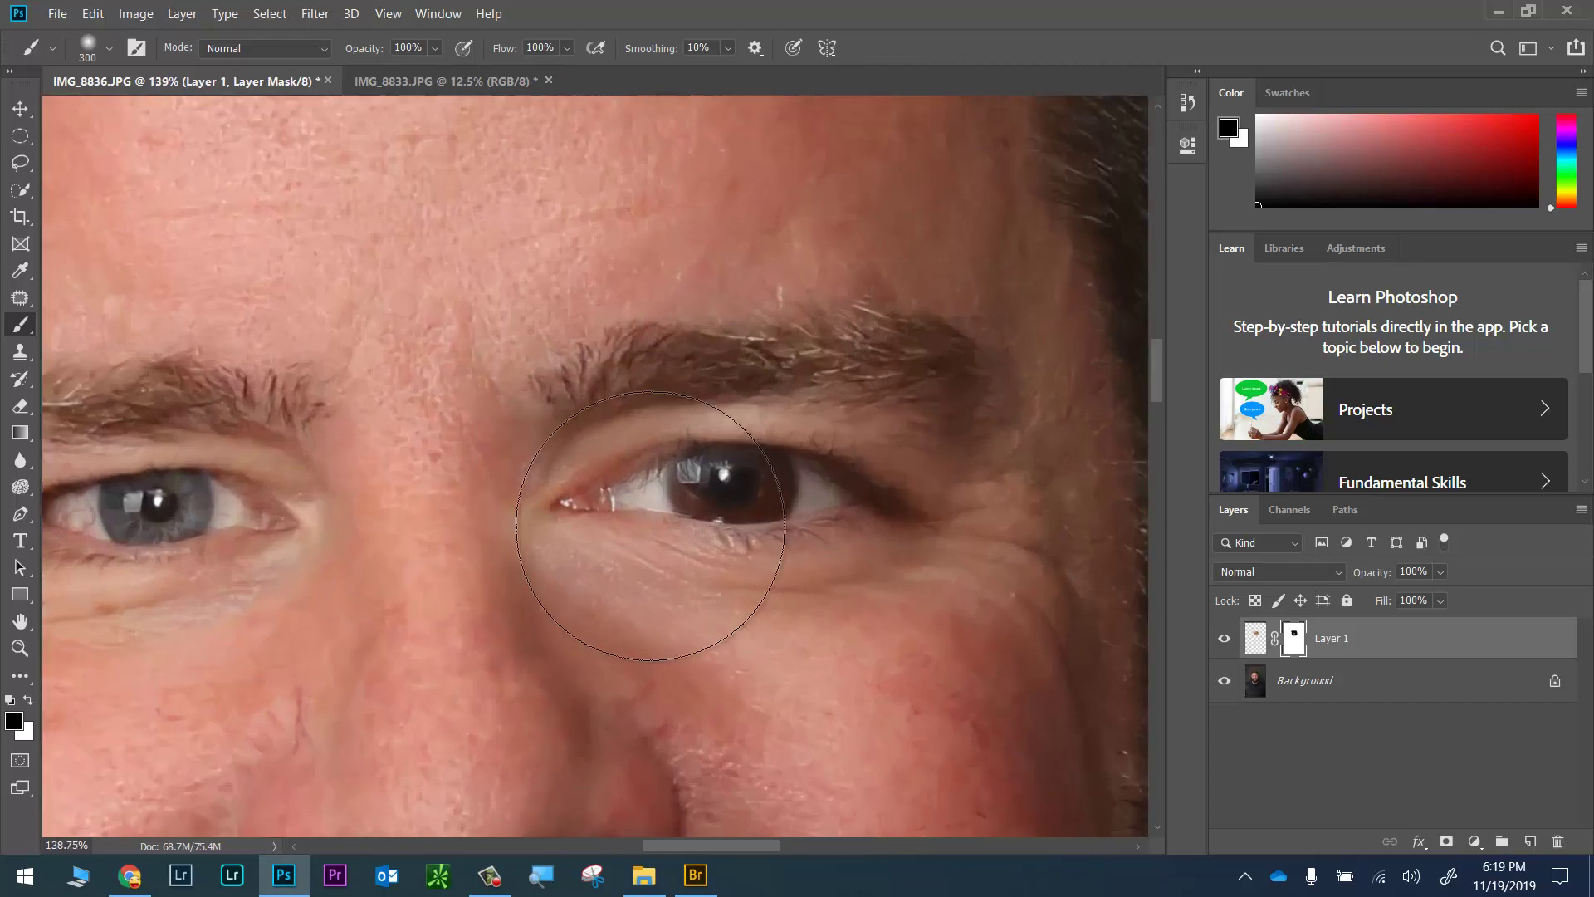
pyautogui.press('v')
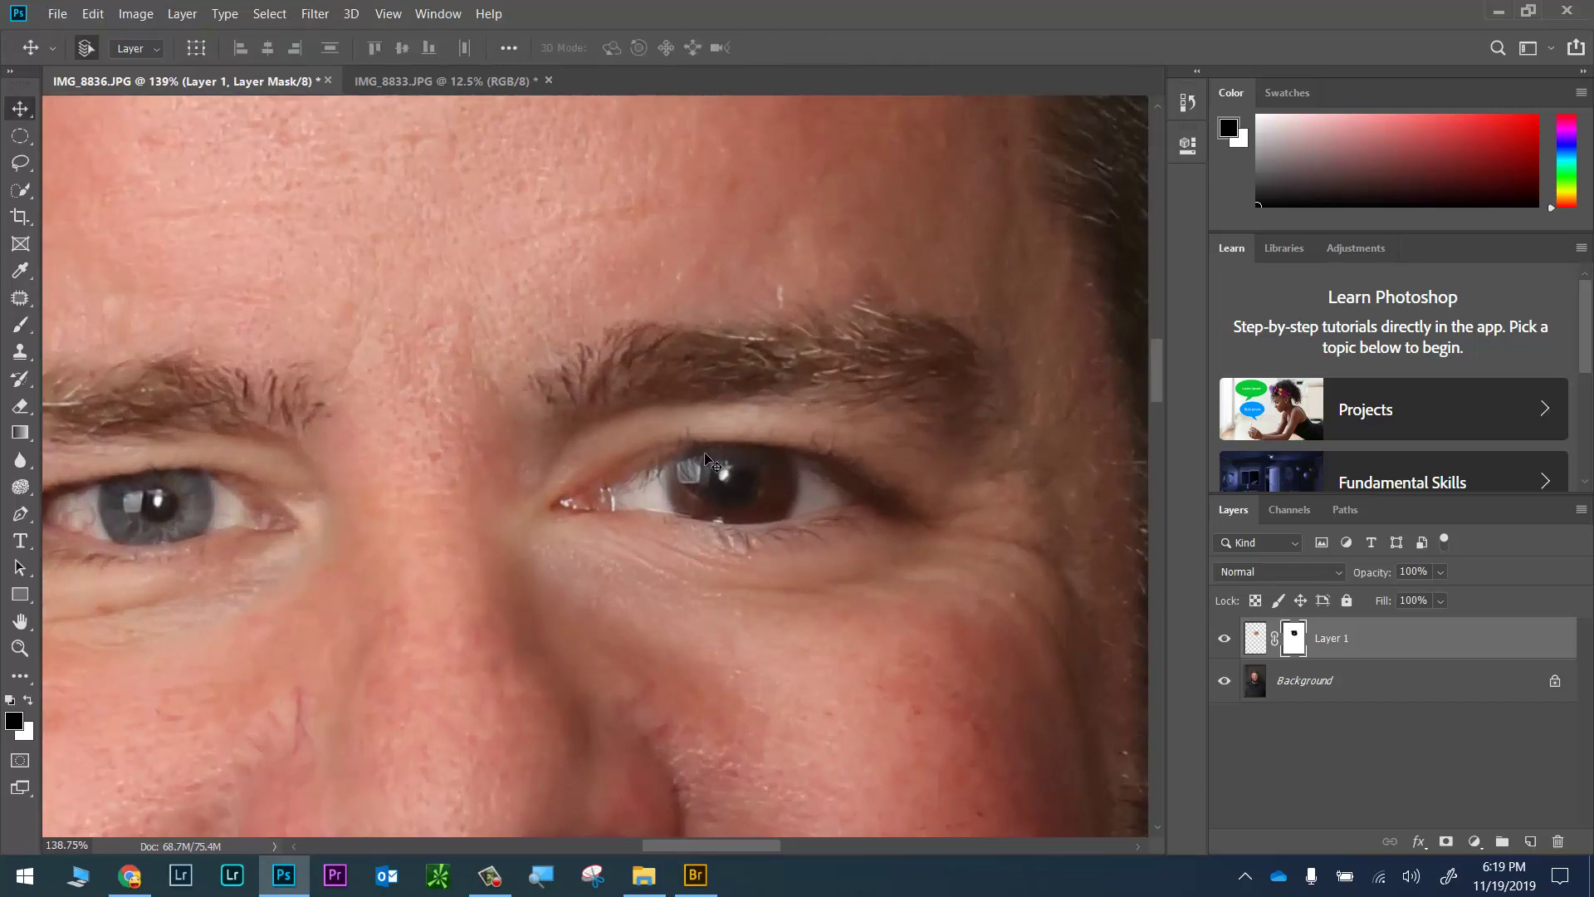
pyautogui.press('b')
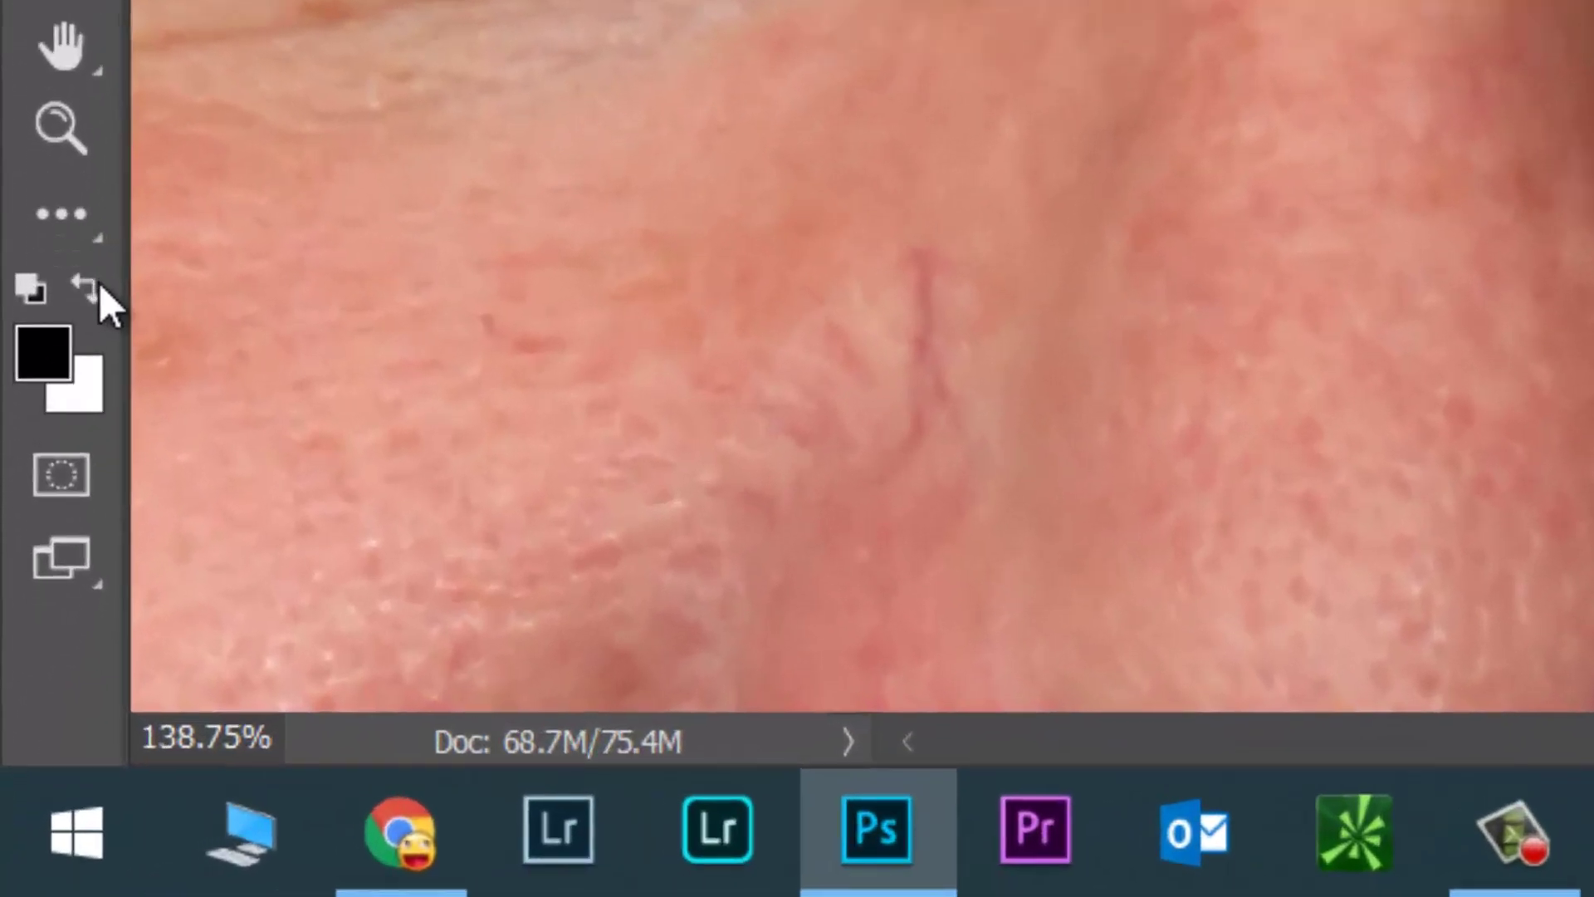
pyautogui.click(93, 290)
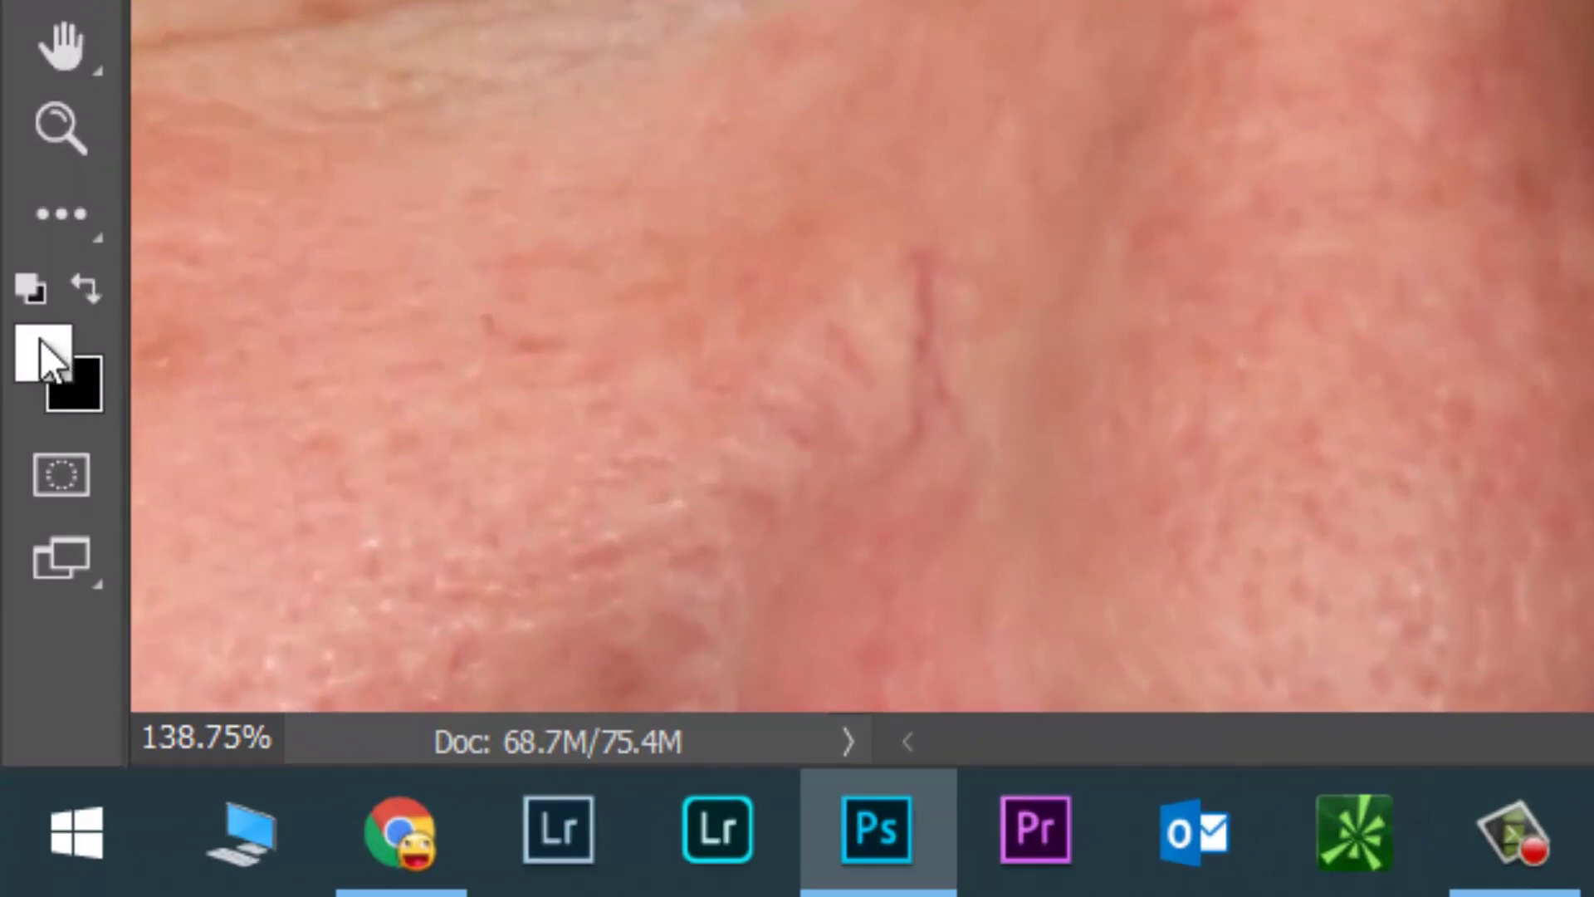
pyautogui.press('x')
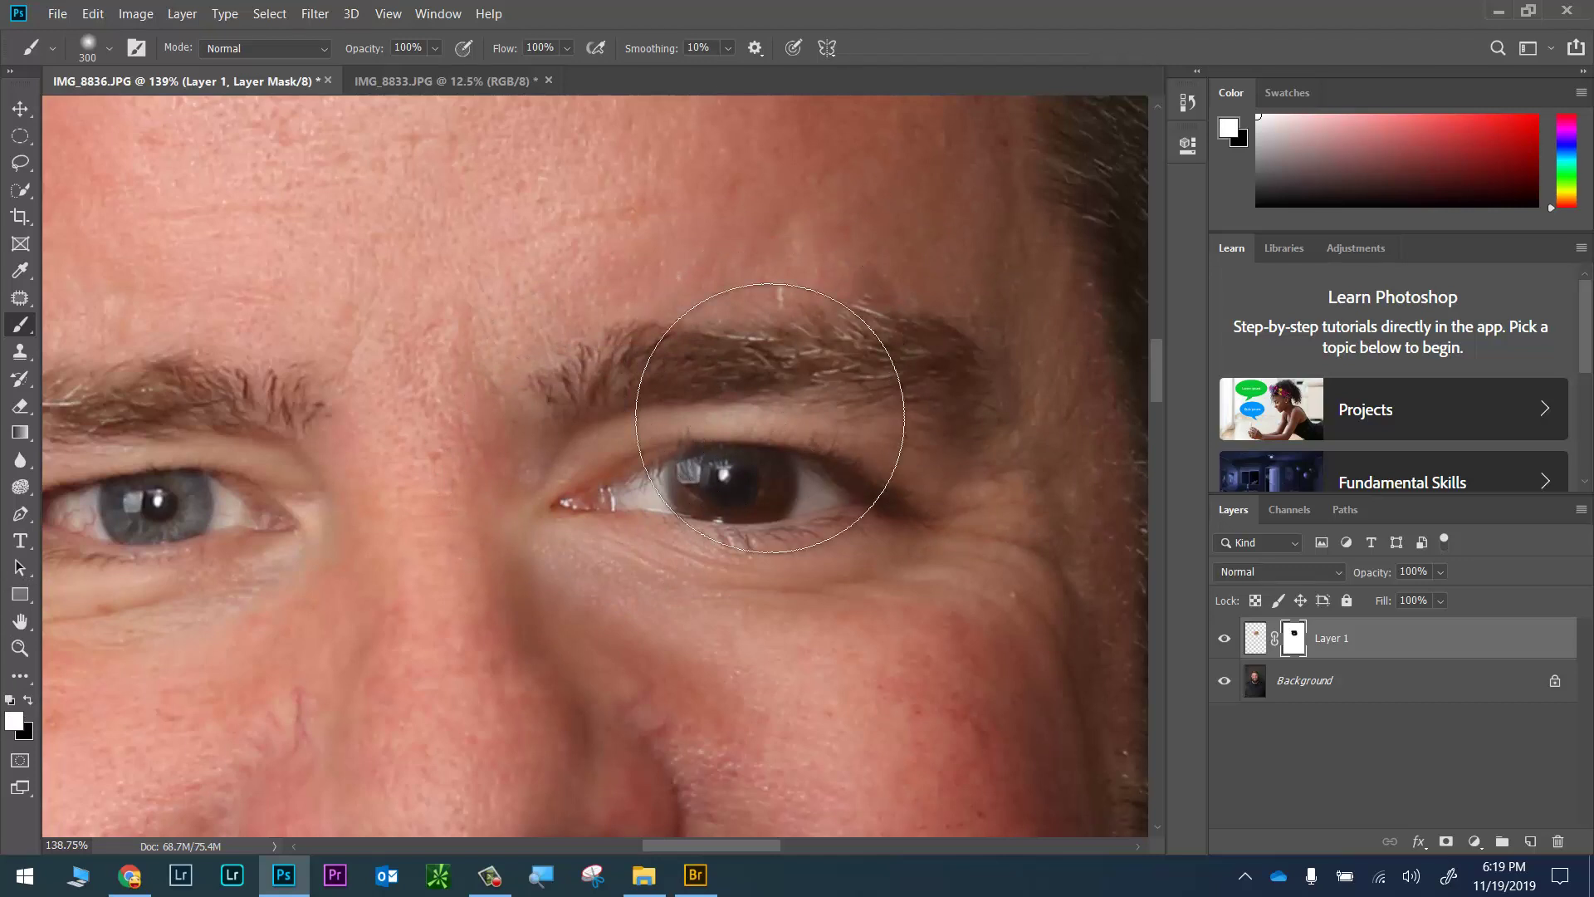
pyautogui.press('[')
pyautogui.press('[')
pyautogui.press('[')
pyautogui.press('[')
pyautogui.press('[')
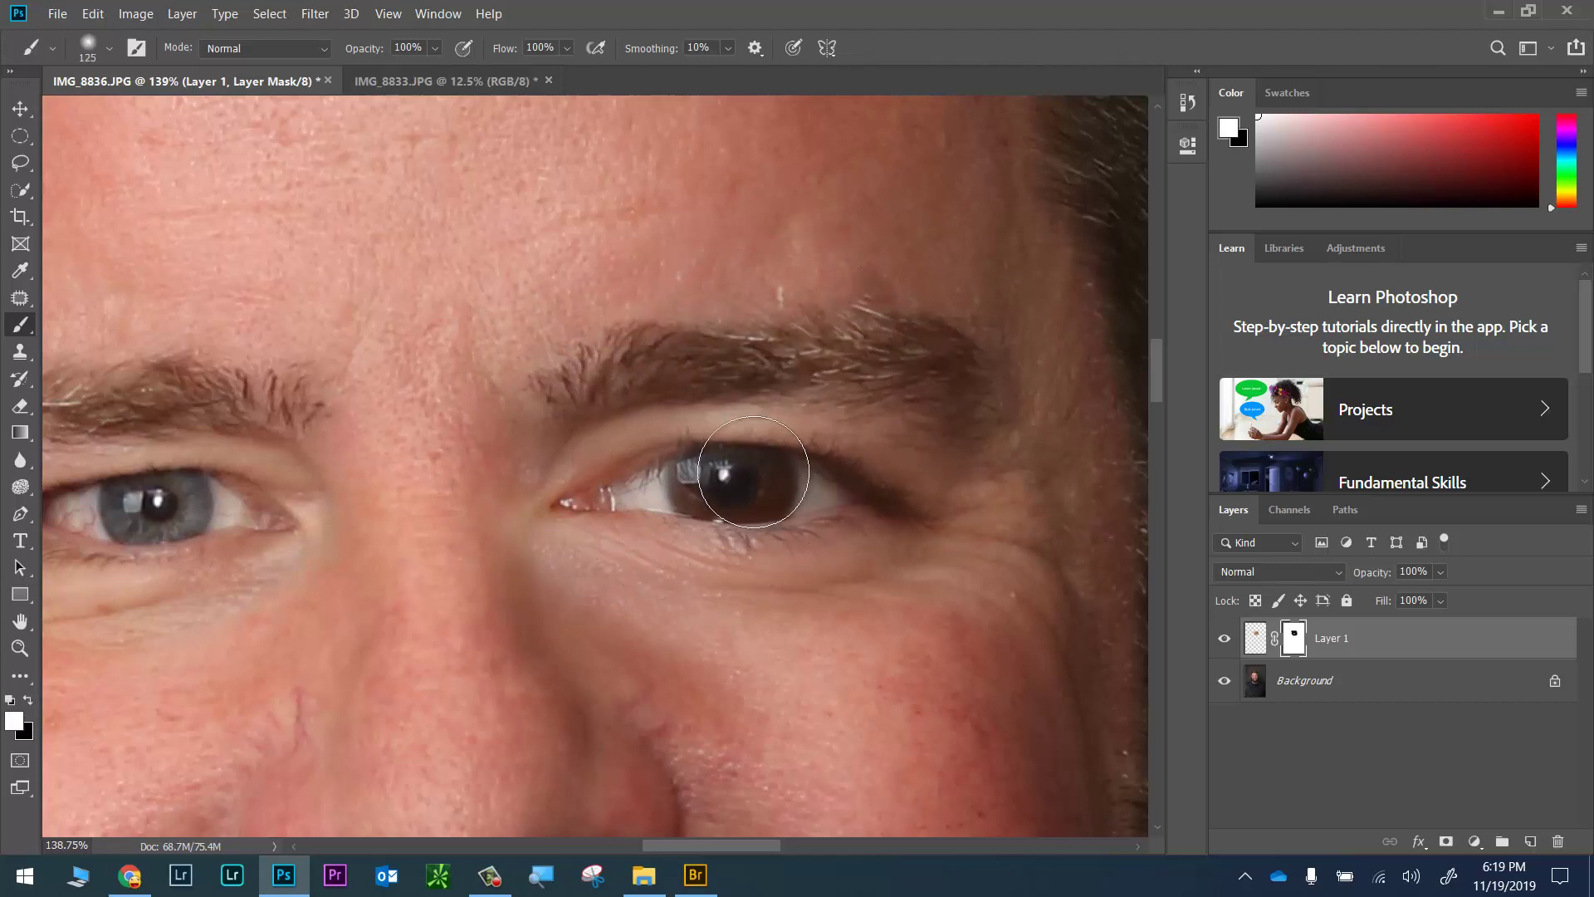
pyautogui.press('[')
pyautogui.press('[')
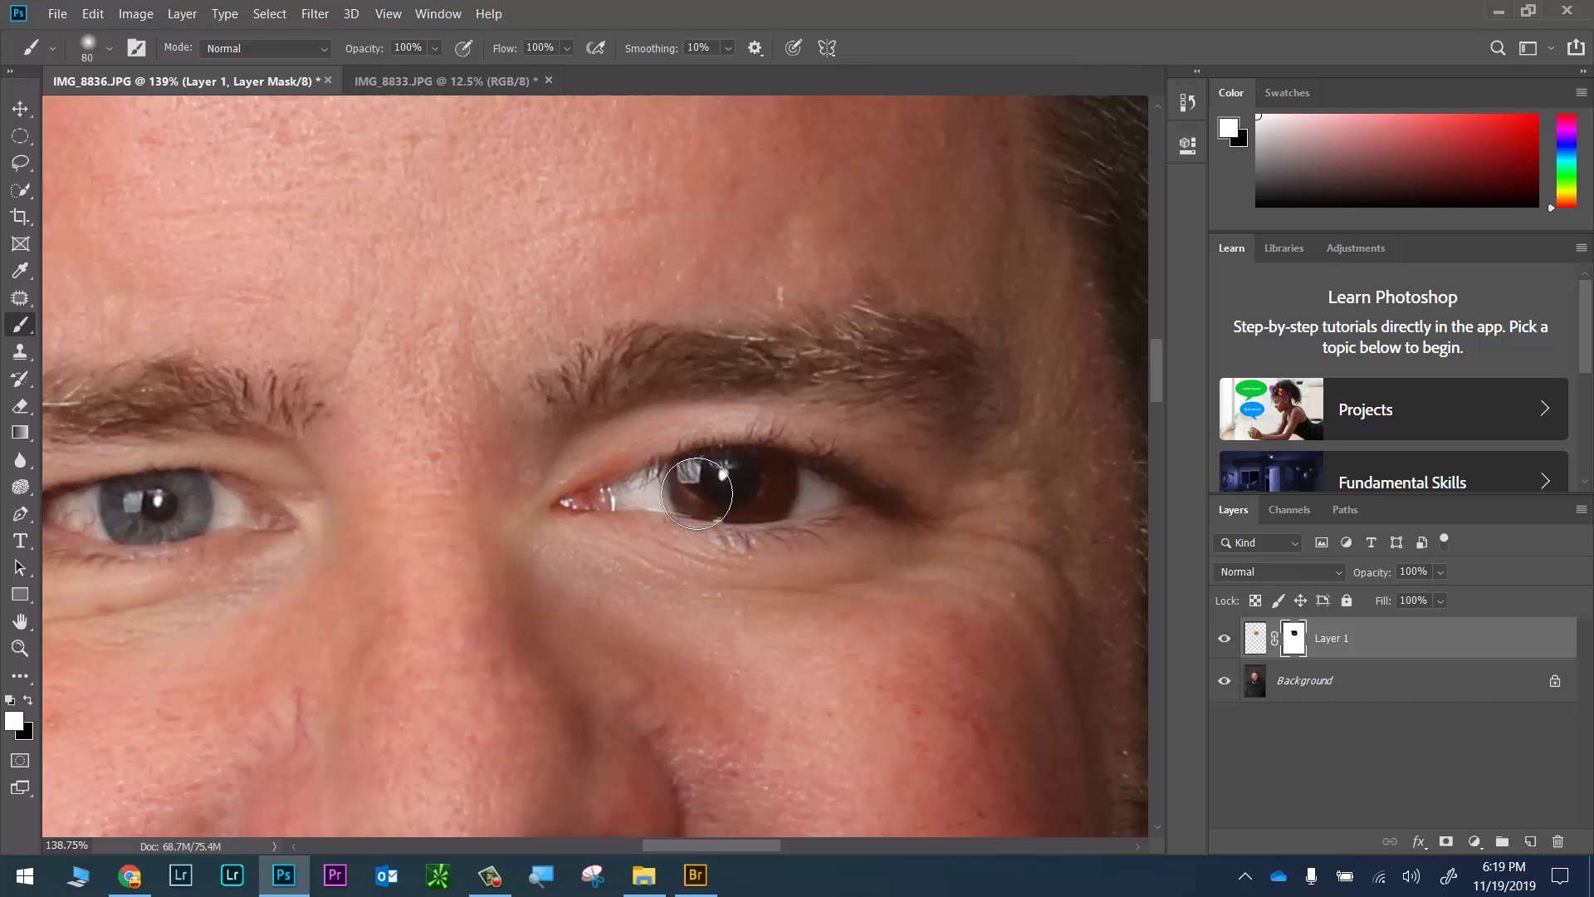
pyautogui.scroll(-6, 697, 494)
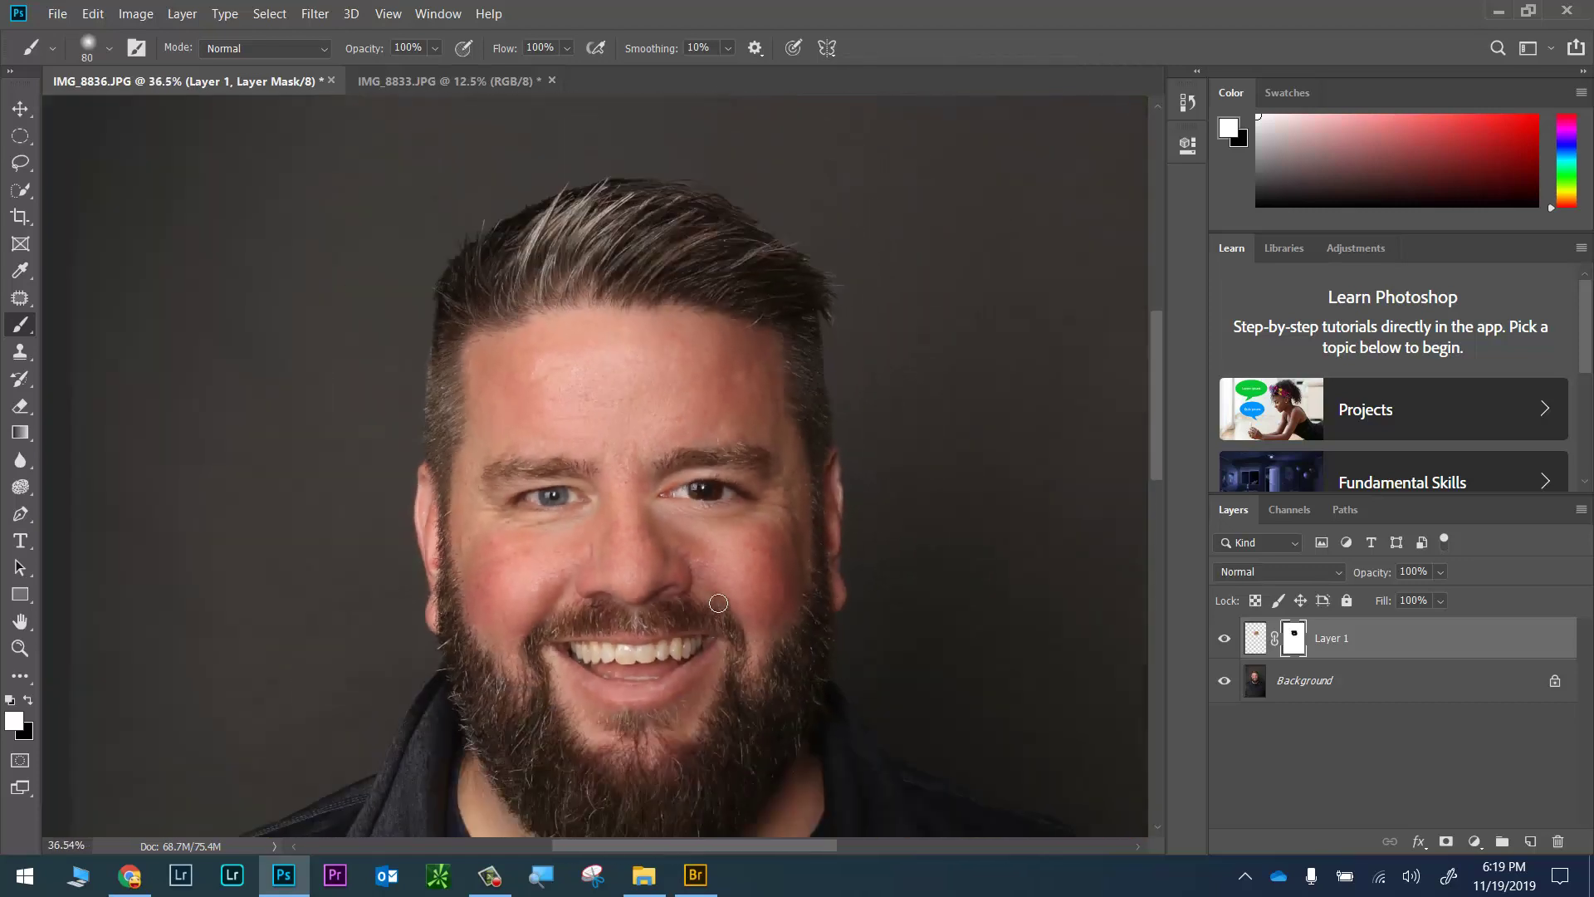
# Move the elliptical selection in IMG_8833.JPG onto the subject's other eye and copy it over the man's blue eye in IMG_8836.JPG
pyautogui.click(430, 80)
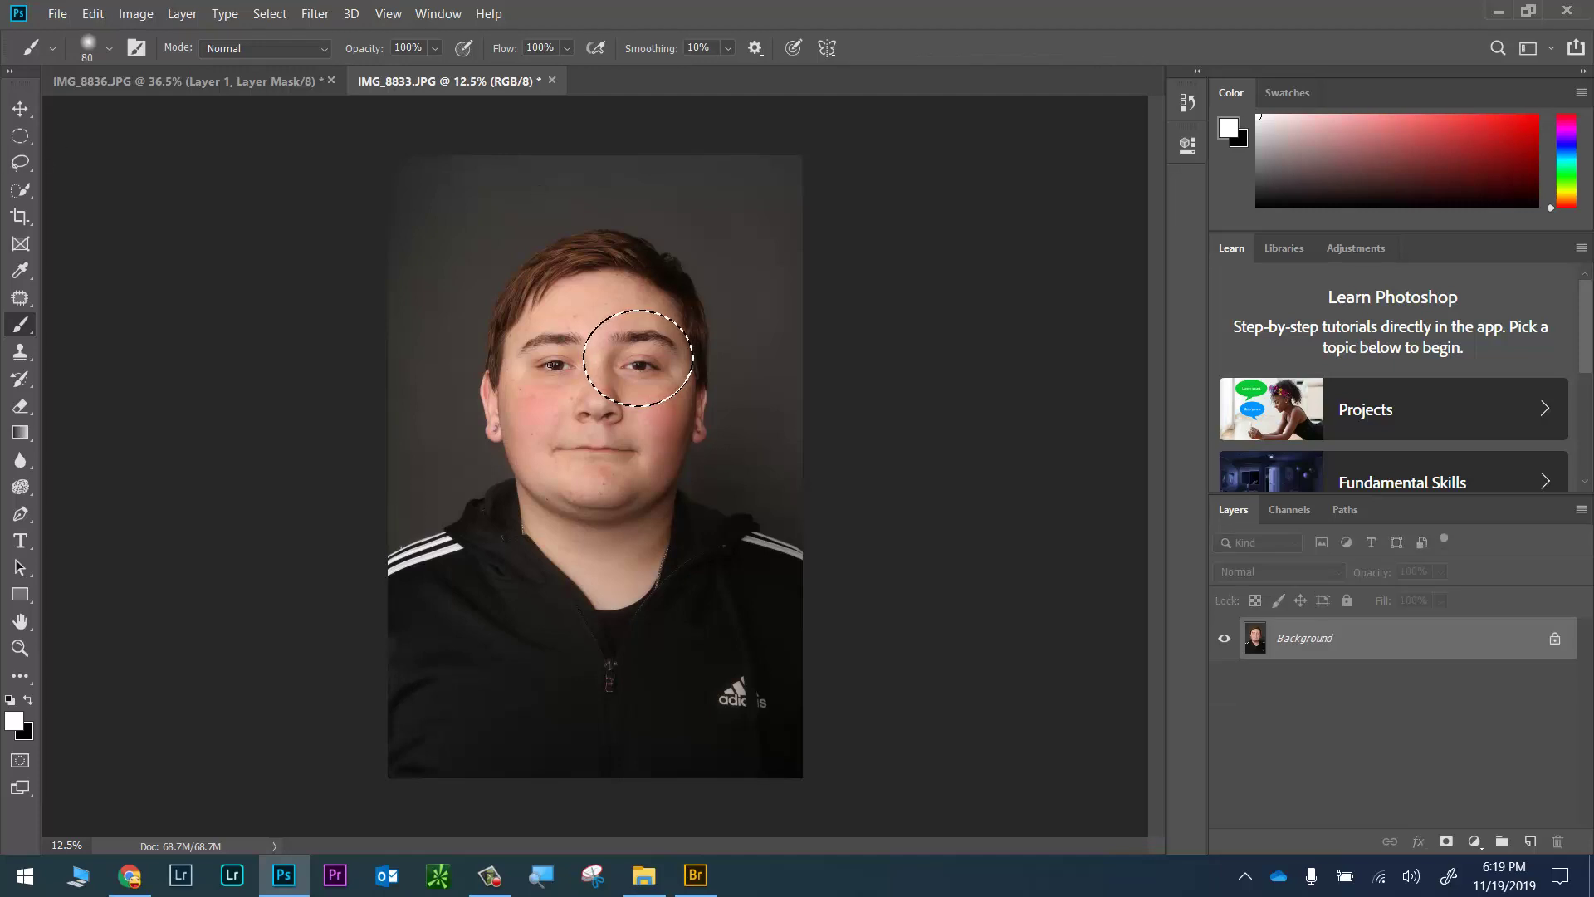
pyautogui.click(20, 137)
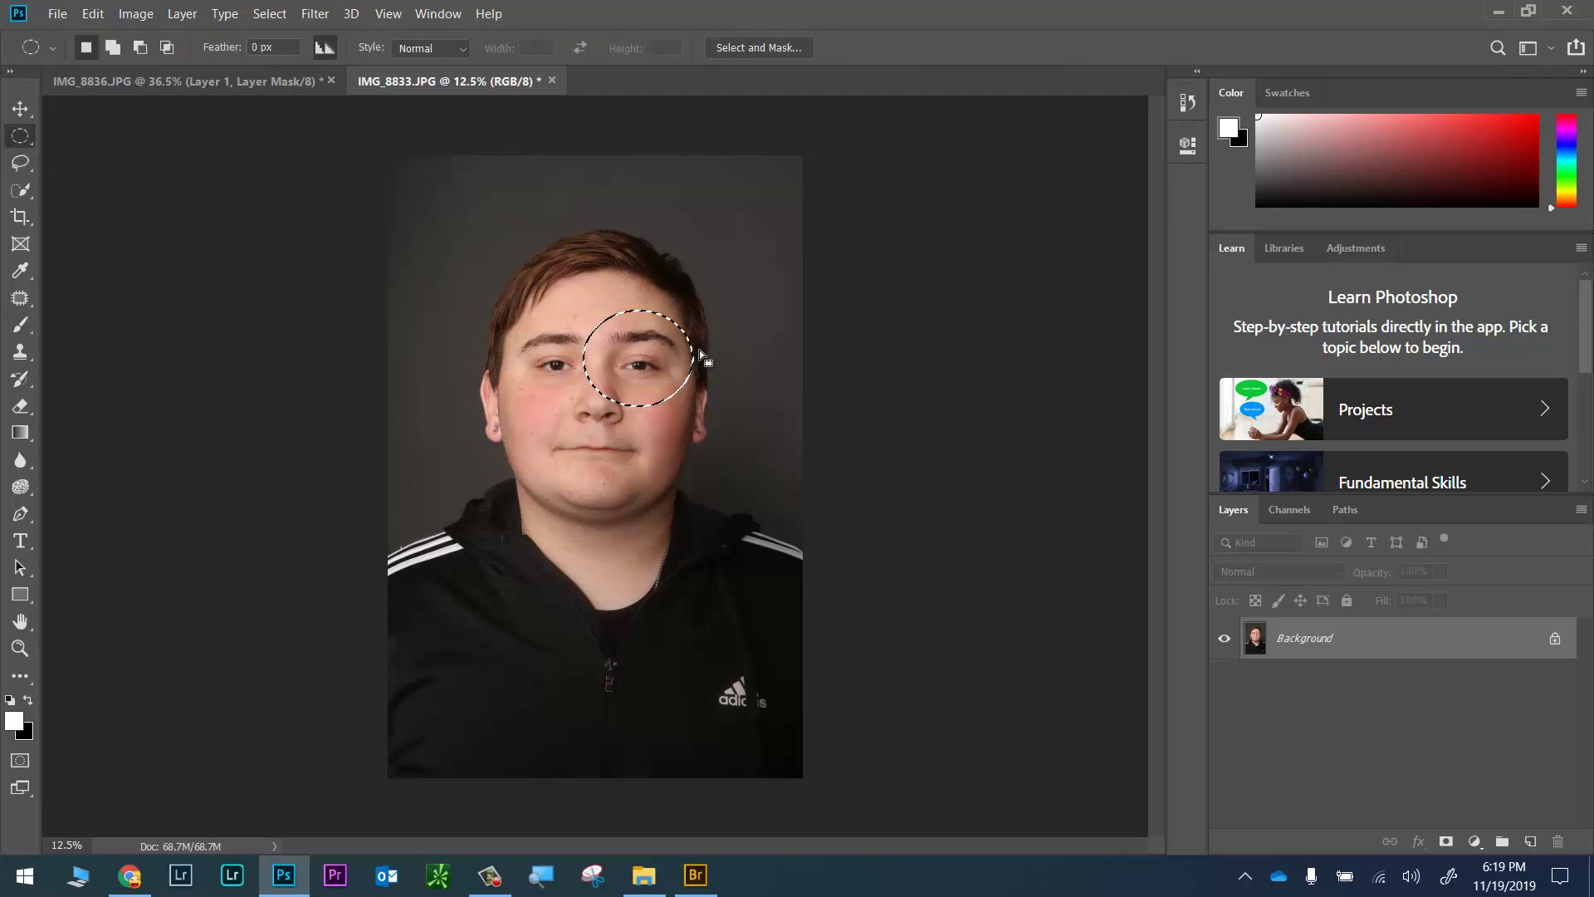
pyautogui.moveTo(654, 354); pyautogui.dragTo(556, 498)
pyautogui.click(10, 108)
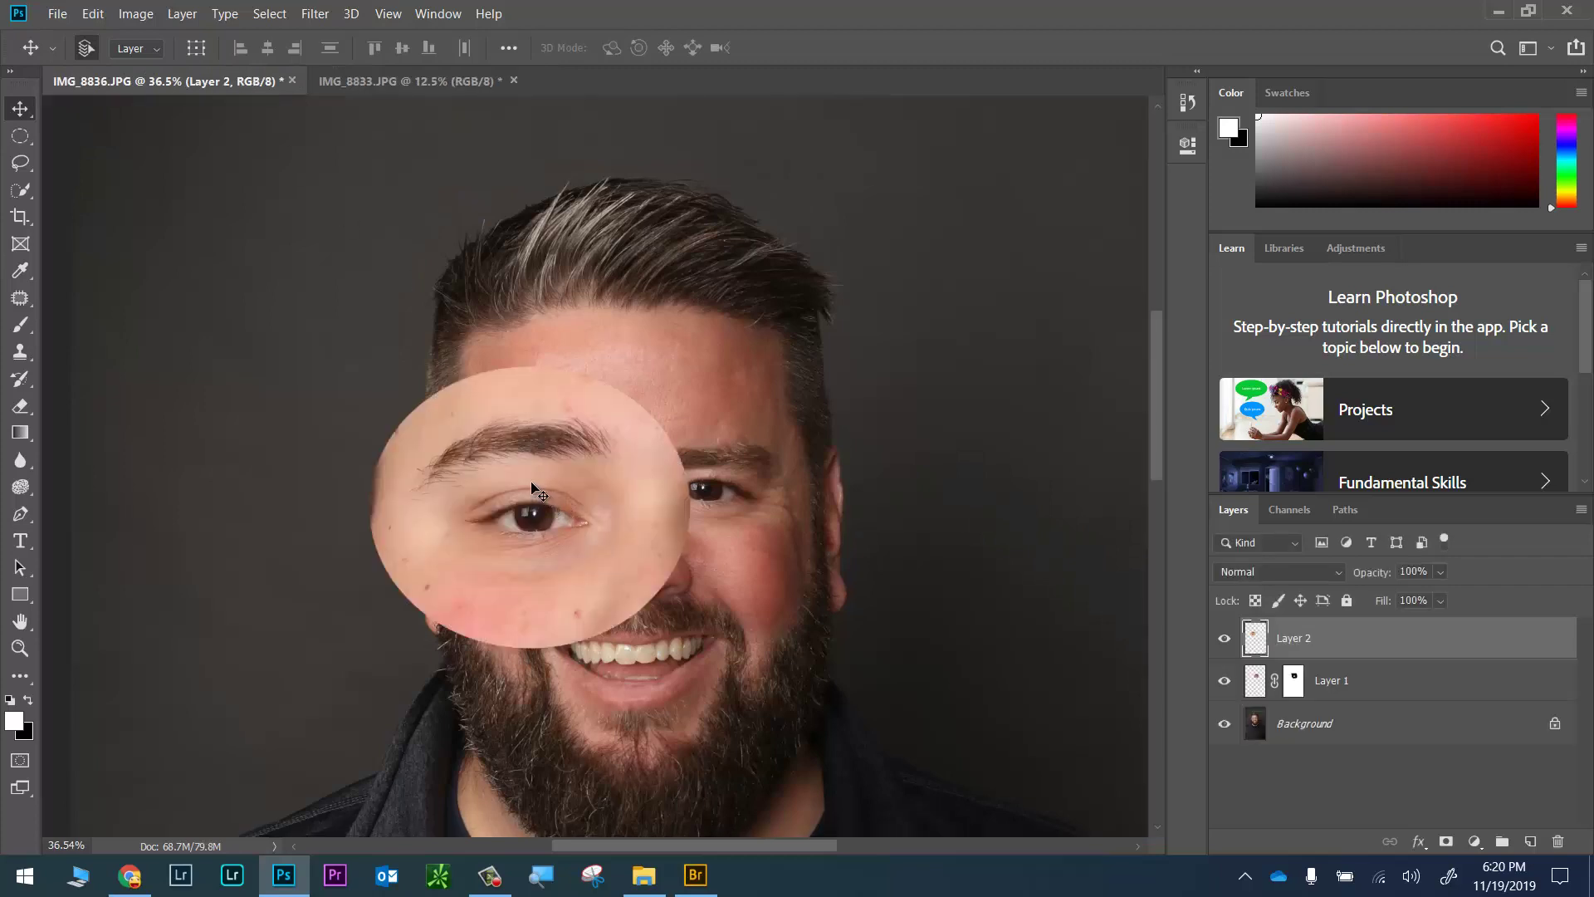
# Set Layer 2's opacity to 60%, then scale it to about 80%, rotate it about -3.9° and fit it over the man's blue eye
pyautogui.press('6')
pyautogui.hotkey('ctrl', 't')
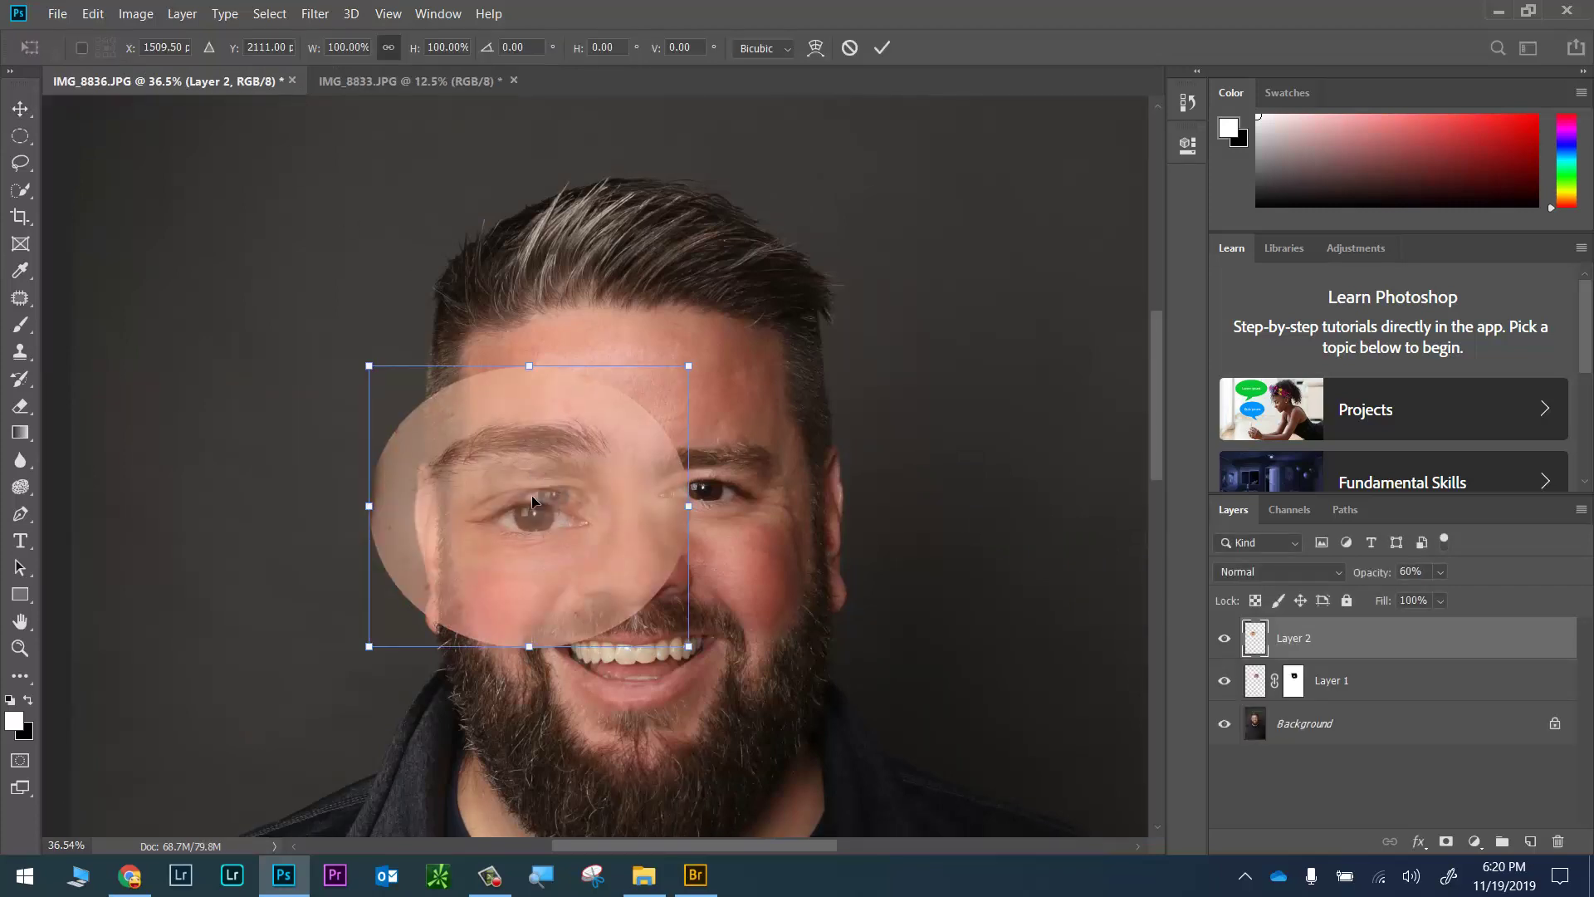
pyautogui.scroll(3, 536, 584)
pyautogui.scroll(1, 534, 580)
pyautogui.moveTo(541, 526); pyautogui.dragTo(558, 466)
pyautogui.moveTo(129, 678); pyautogui.dragTo(318, 641)
pyautogui.moveTo(382, 532)
pyautogui.mouseDown()
pyautogui.moveTo(385, 546)
pyautogui.moveTo(404, 535)
pyautogui.mouseUp()
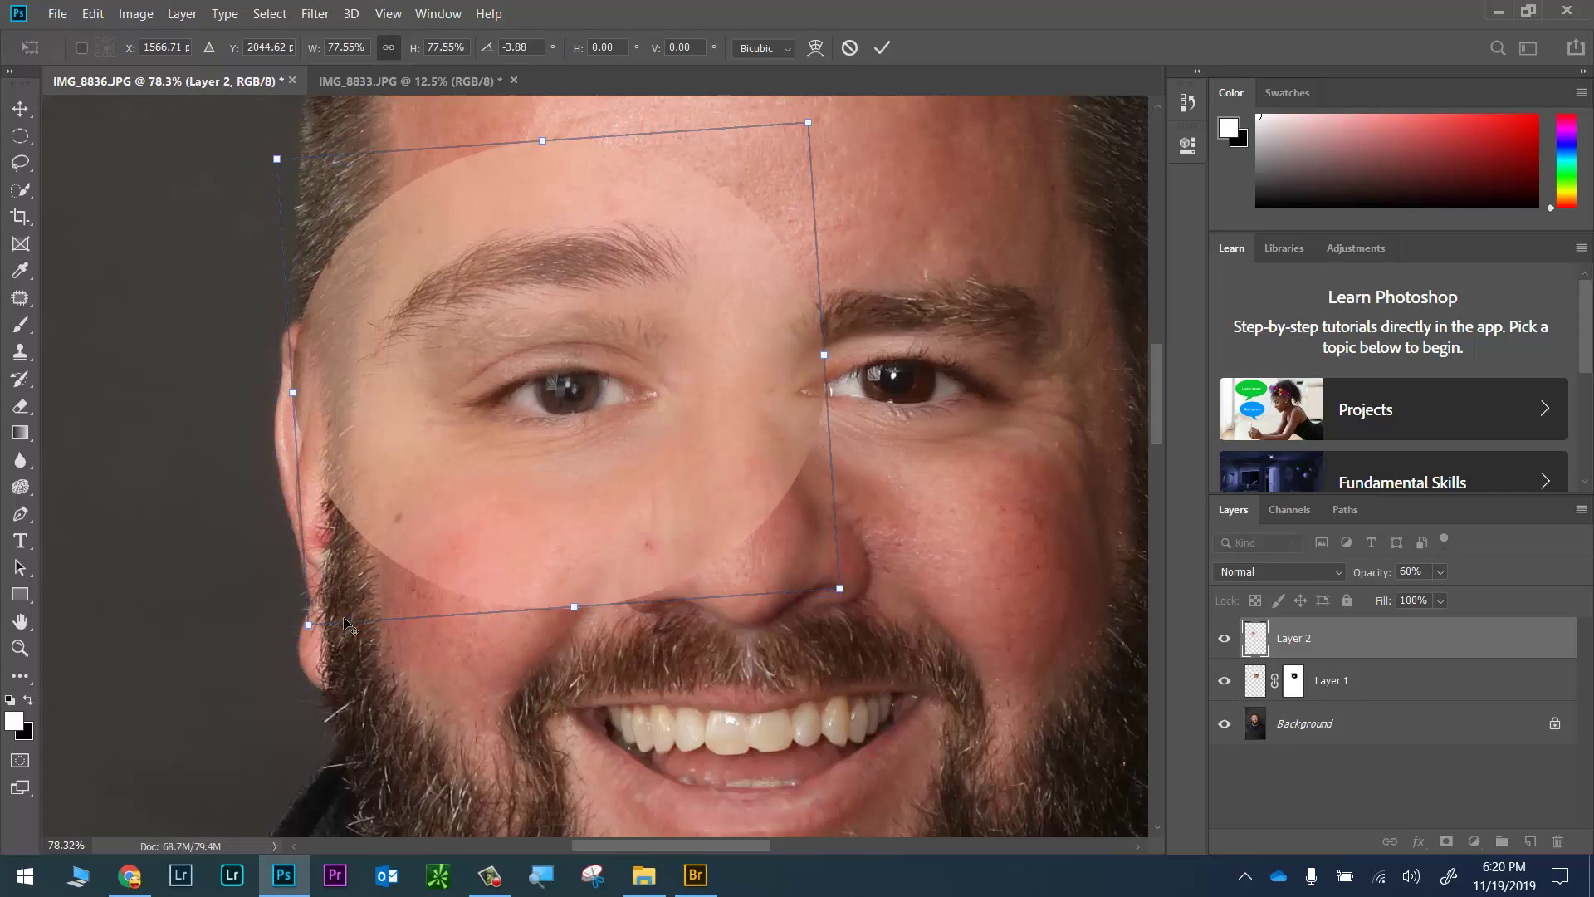
pyautogui.moveTo(309, 626); pyautogui.dragTo(301, 631)
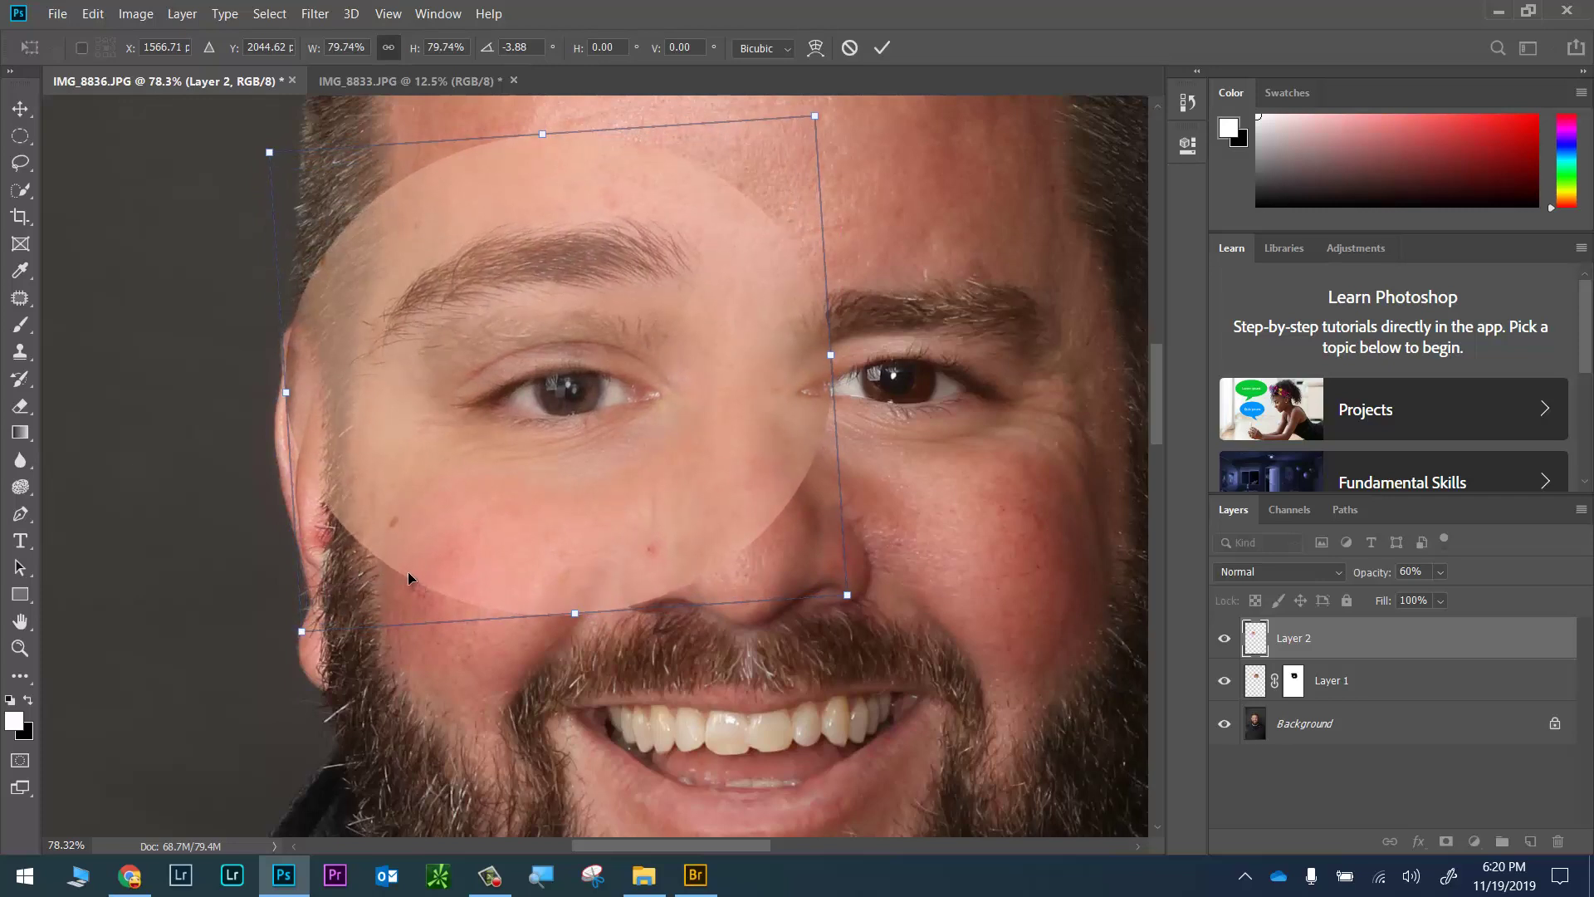
pyautogui.press('Return')
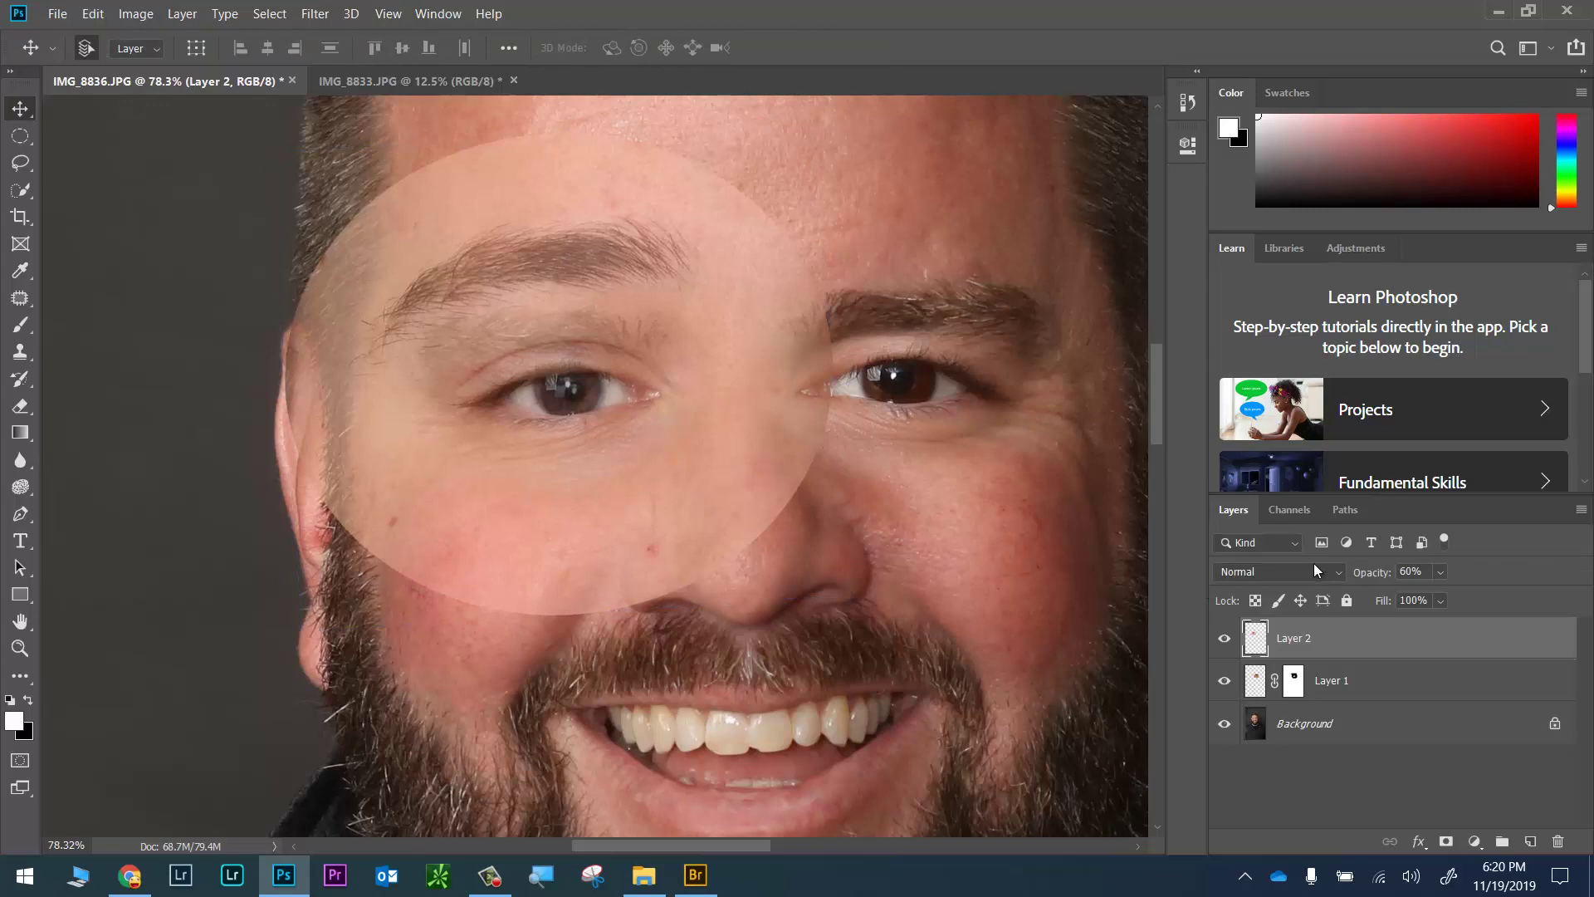
# Restore Layer 2's opacity to 100% and add a white layer mask to it
pyautogui.press('0')
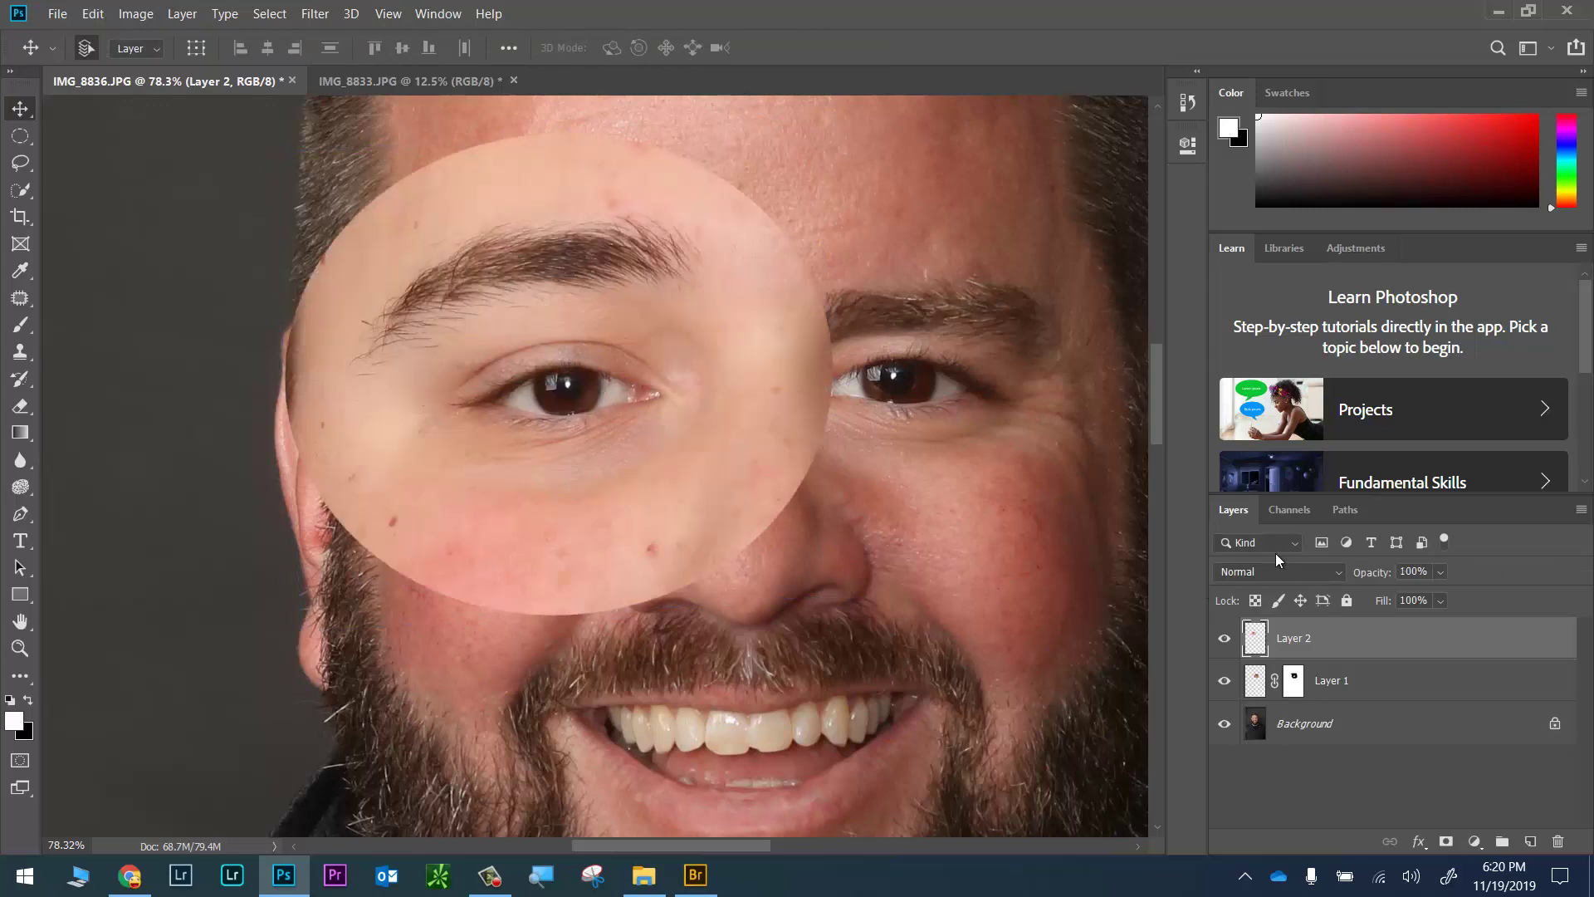
pyautogui.click(1446, 843)
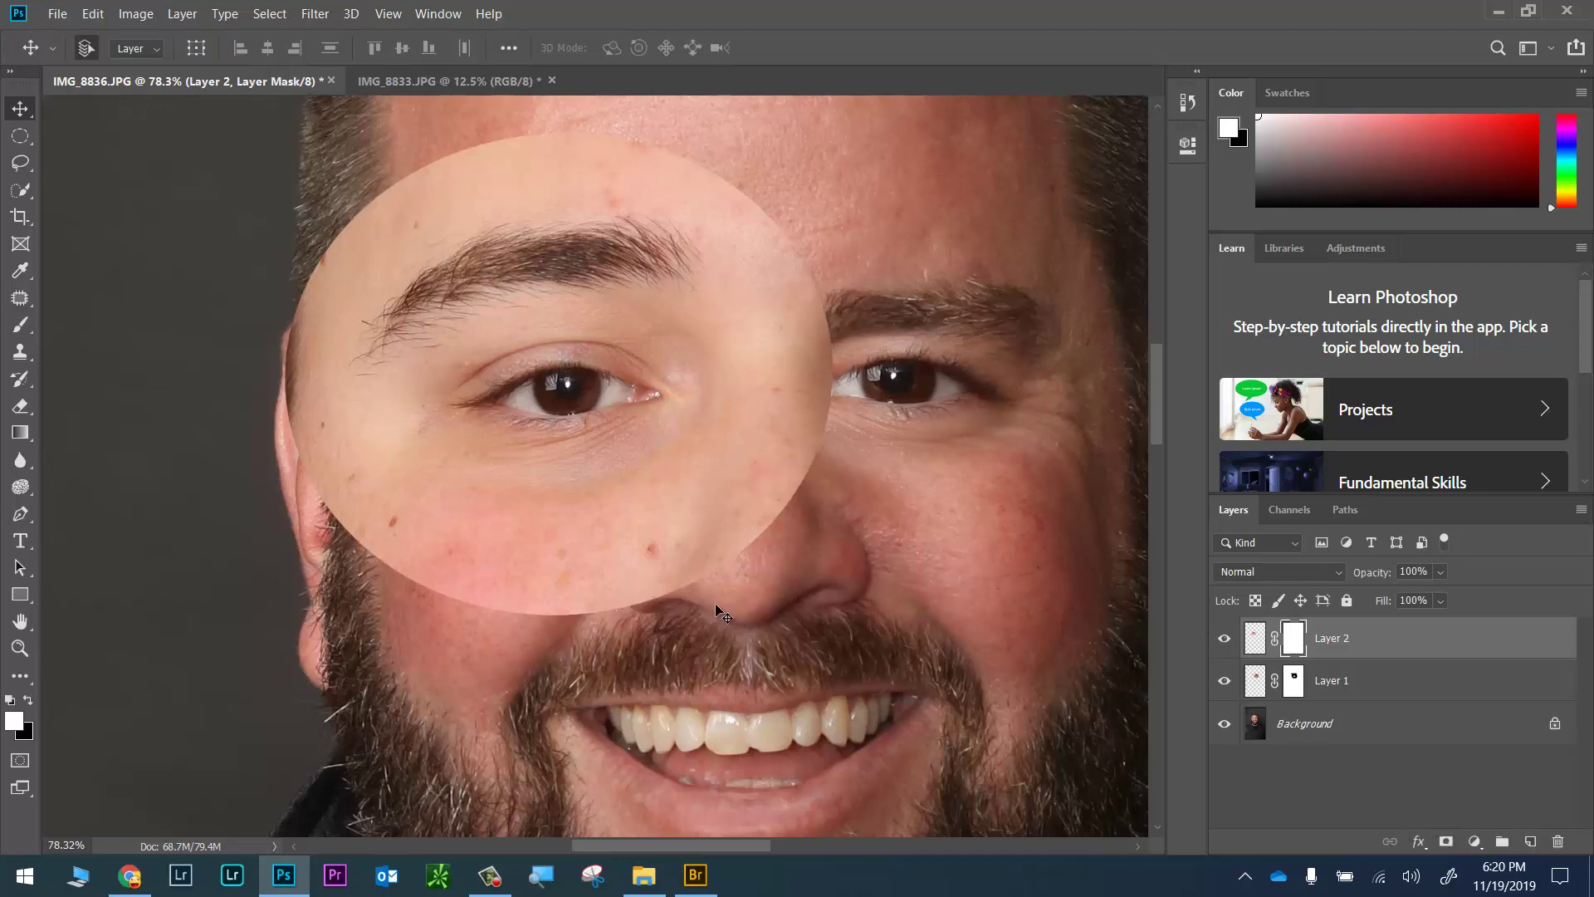
# Paint black on Layer 2's mask with a 254 px soft brush to hide the copied skin and eyebrow around the eye
pyautogui.press('b')
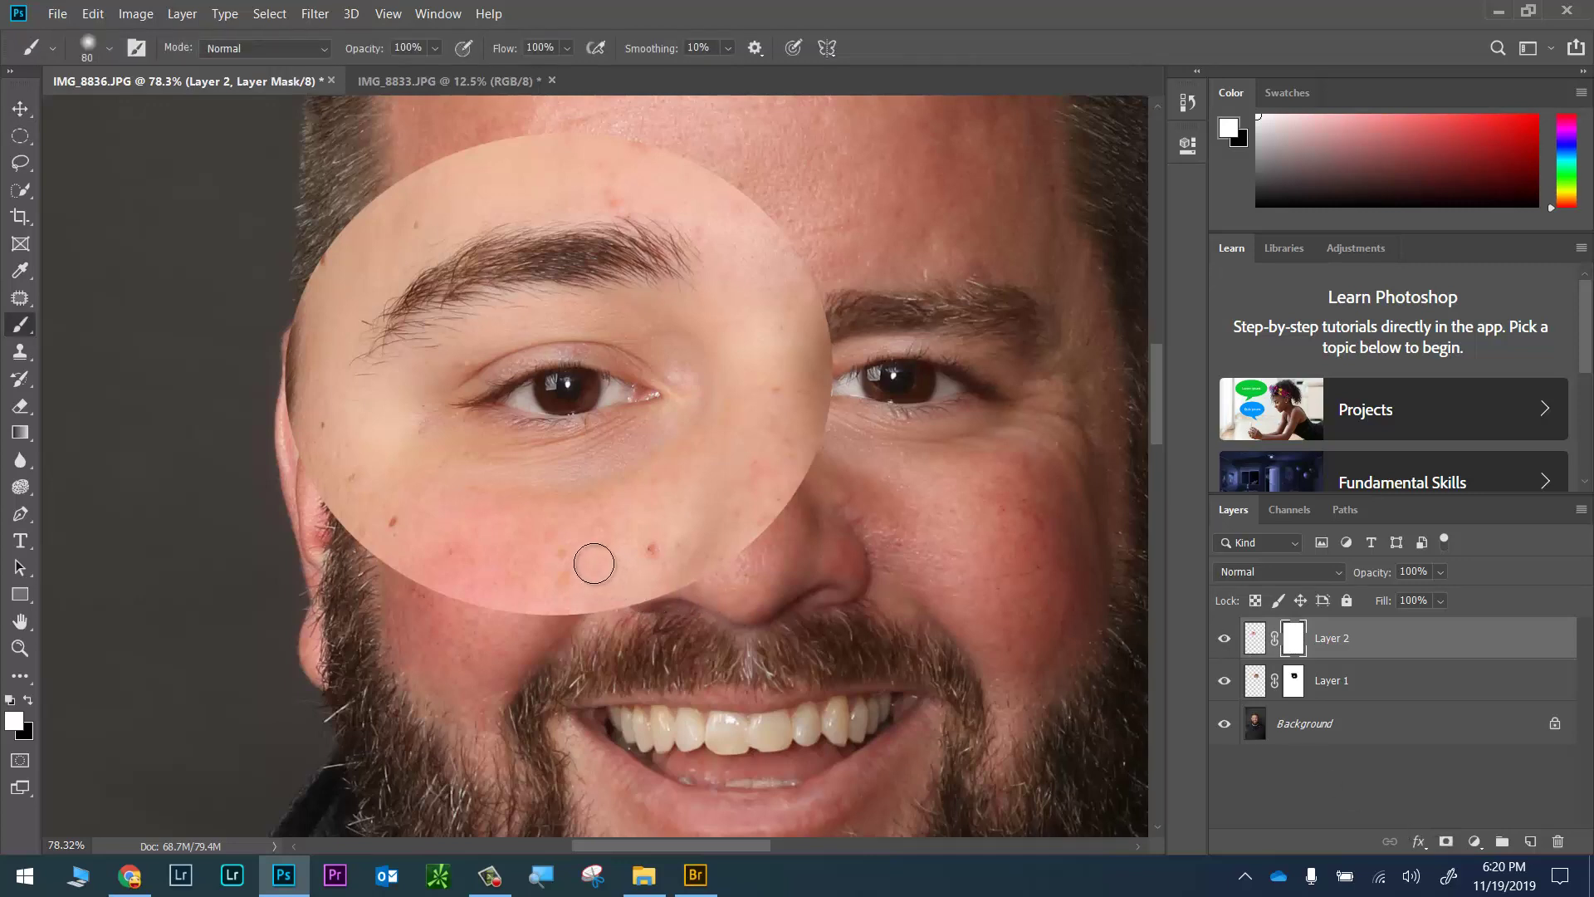
pyautogui.moveTo(595, 563)
pyautogui.mouseDown()
pyautogui.moveTo(683, 570)
pyautogui.moveTo(653, 570)
pyautogui.moveTo(669, 573)
pyautogui.mouseUp()
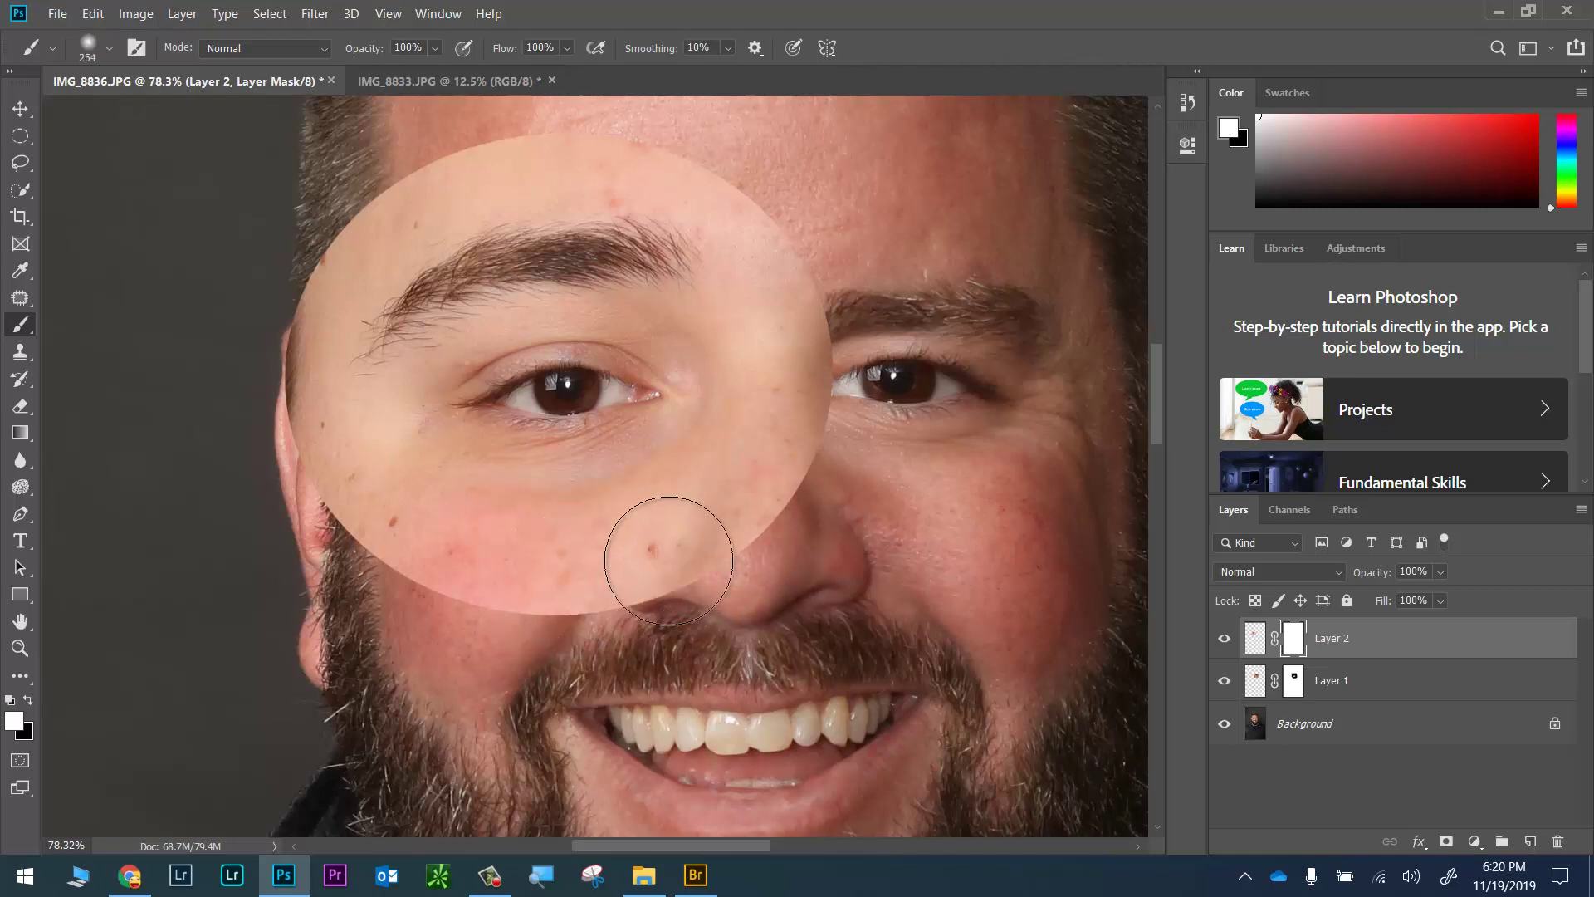
pyautogui.press('x')
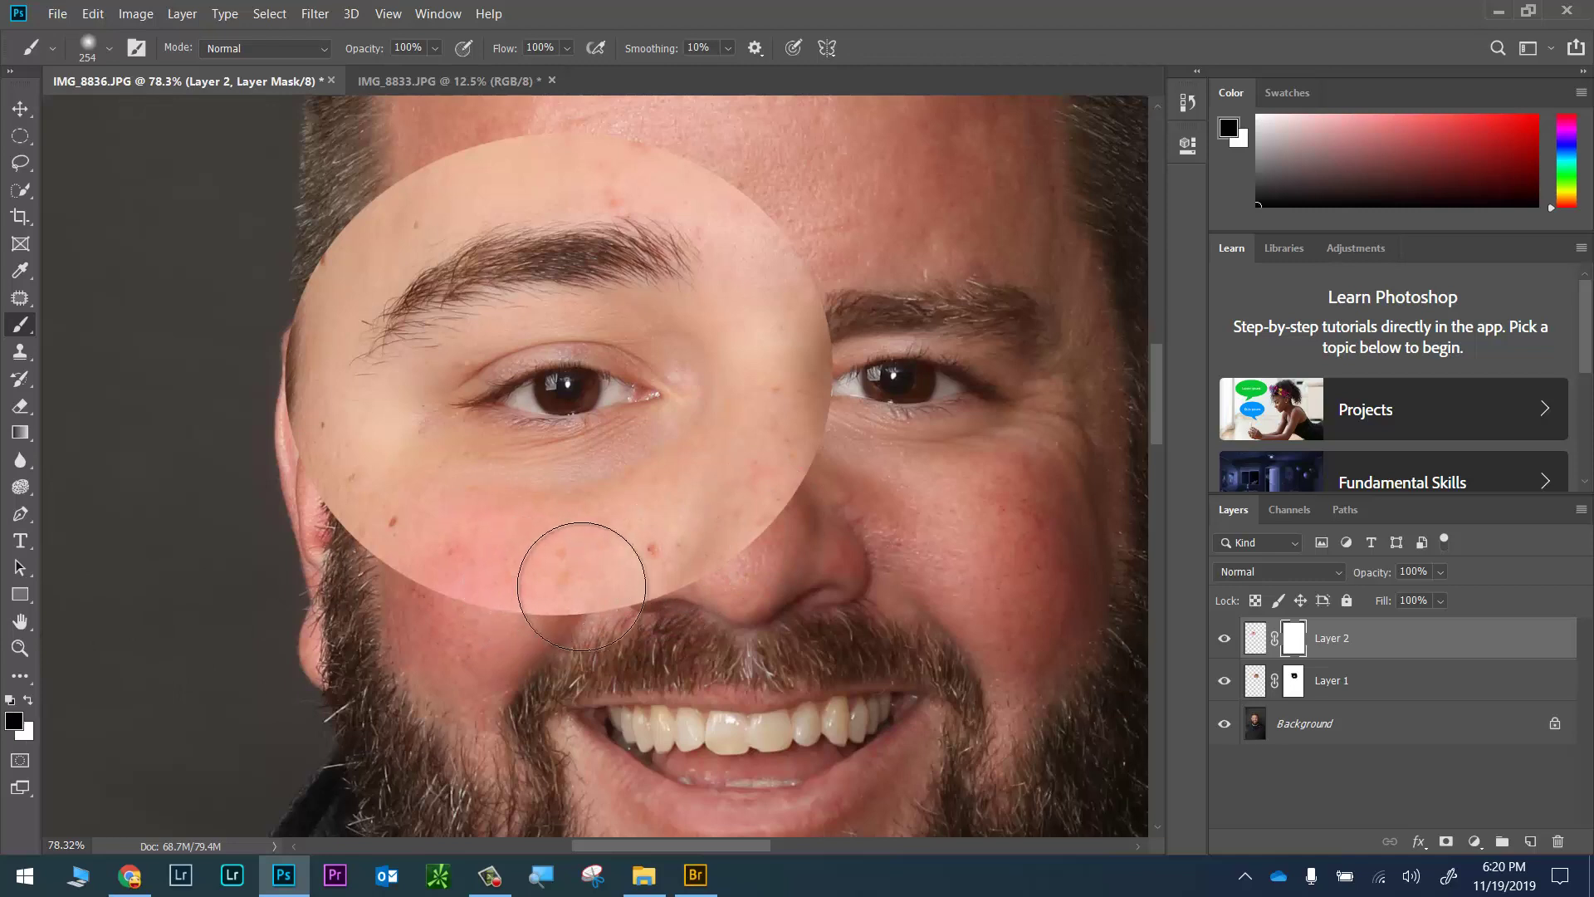
pyautogui.moveTo(570, 562)
pyautogui.mouseDown()
pyautogui.moveTo(675, 540)
pyautogui.moveTo(586, 568)
pyautogui.moveTo(716, 549)
pyautogui.moveTo(842, 375)
pyautogui.moveTo(824, 420)
pyautogui.moveTo(718, 207)
pyautogui.moveTo(603, 145)
pyautogui.moveTo(676, 192)
pyautogui.moveTo(655, 210)
pyautogui.moveTo(319, 234)
pyautogui.moveTo(661, 202)
pyautogui.moveTo(433, 183)
pyautogui.moveTo(534, 163)
pyautogui.moveTo(653, 178)
pyautogui.moveTo(571, 239)
pyautogui.moveTo(351, 293)
pyautogui.moveTo(634, 244)
pyautogui.moveTo(702, 258)
pyautogui.moveTo(432, 278)
pyautogui.moveTo(679, 270)
pyautogui.moveTo(733, 299)
pyautogui.moveTo(549, 274)
pyautogui.moveTo(435, 287)
pyautogui.moveTo(756, 277)
pyautogui.moveTo(709, 293)
pyautogui.moveTo(459, 276)
pyautogui.moveTo(376, 331)
pyautogui.moveTo(339, 471)
pyautogui.moveTo(303, 365)
pyautogui.moveTo(309, 406)
pyautogui.moveTo(447, 588)
pyautogui.moveTo(732, 556)
pyautogui.moveTo(338, 526)
pyautogui.moveTo(808, 550)
pyautogui.moveTo(526, 536)
pyautogui.moveTo(430, 320)
pyautogui.moveTo(714, 281)
pyautogui.moveTo(660, 256)
pyautogui.moveTo(534, 262)
pyautogui.moveTo(524, 332)
pyautogui.mouseUp()
# Paint white on Layer 2's mask with a brush reduced to 80 px to restore the copied iris, eye whites and lashes
pyautogui.press('x')
pyautogui.press('[')
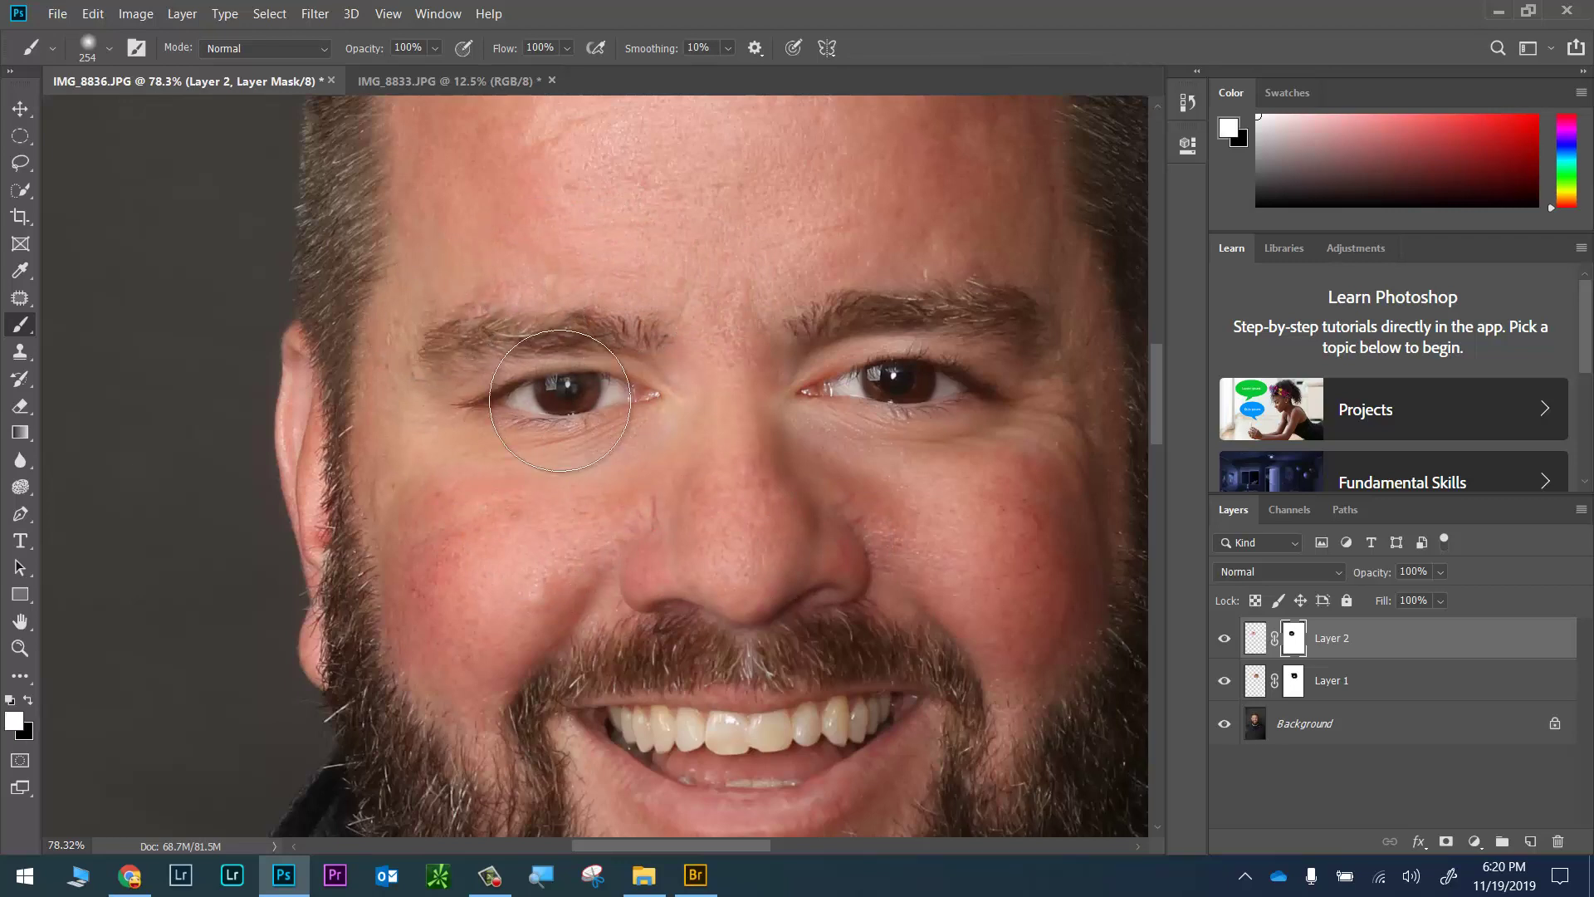
pyautogui.scroll(5, 605, 386)
pyautogui.press('[')
pyautogui.press('[')
pyautogui.press('[')
pyautogui.press('[')
pyautogui.press('[')
pyautogui.press('[')
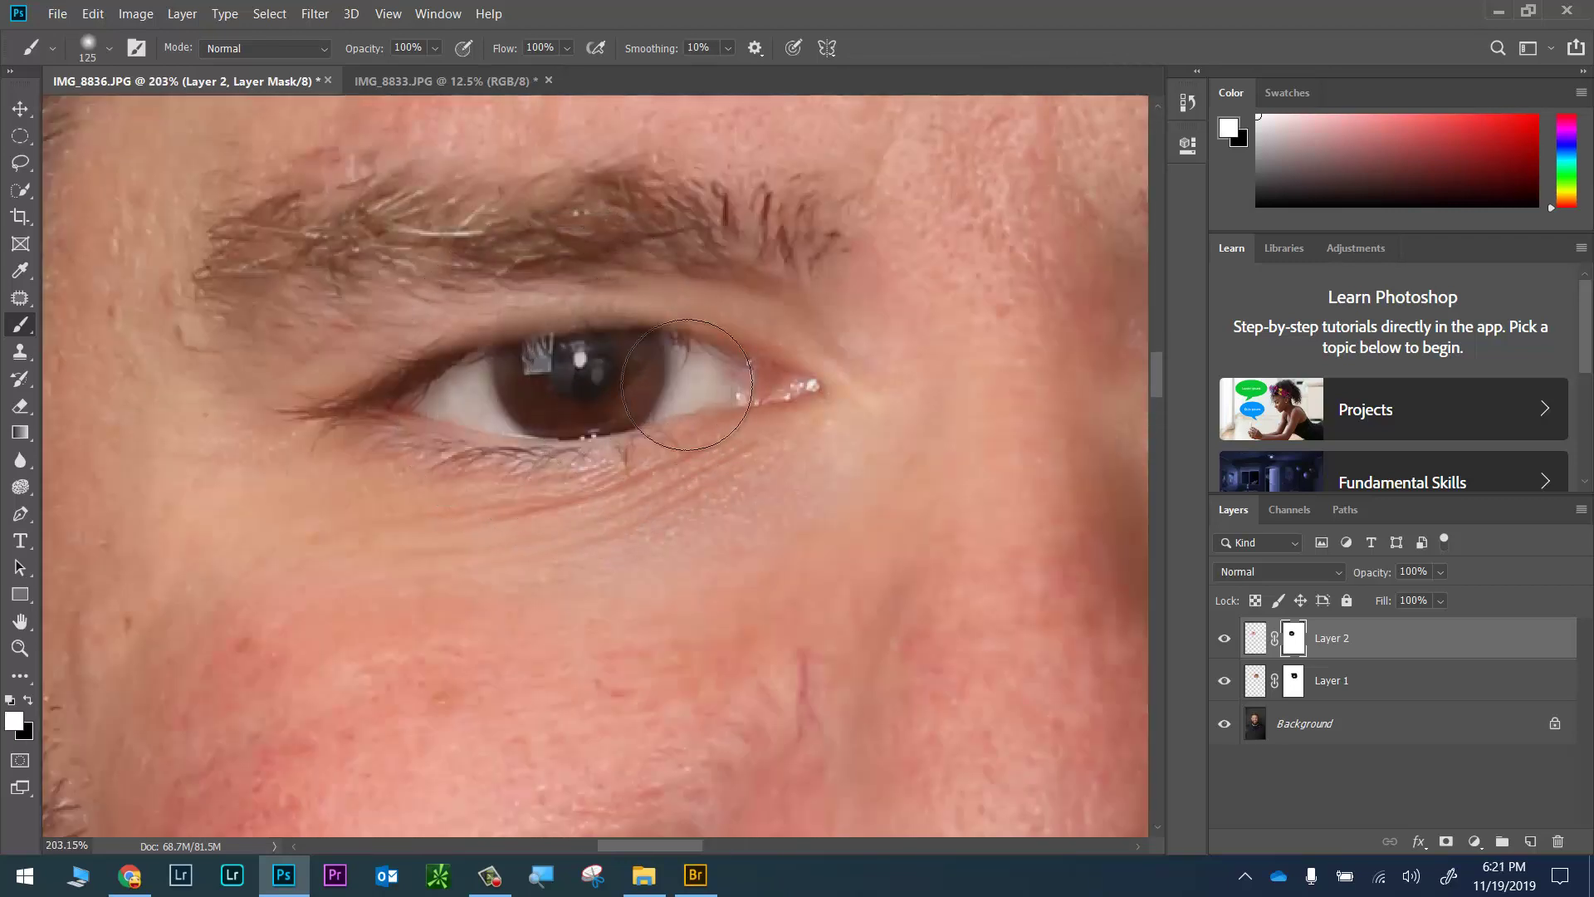
pyautogui.moveTo(720, 394)
pyautogui.mouseDown()
pyautogui.moveTo(585, 362)
pyautogui.moveTo(483, 365)
pyautogui.moveTo(434, 388)
pyautogui.moveTo(526, 352)
pyautogui.moveTo(659, 353)
pyautogui.moveTo(585, 337)
pyautogui.moveTo(389, 380)
pyautogui.moveTo(499, 417)
pyautogui.mouseUp()
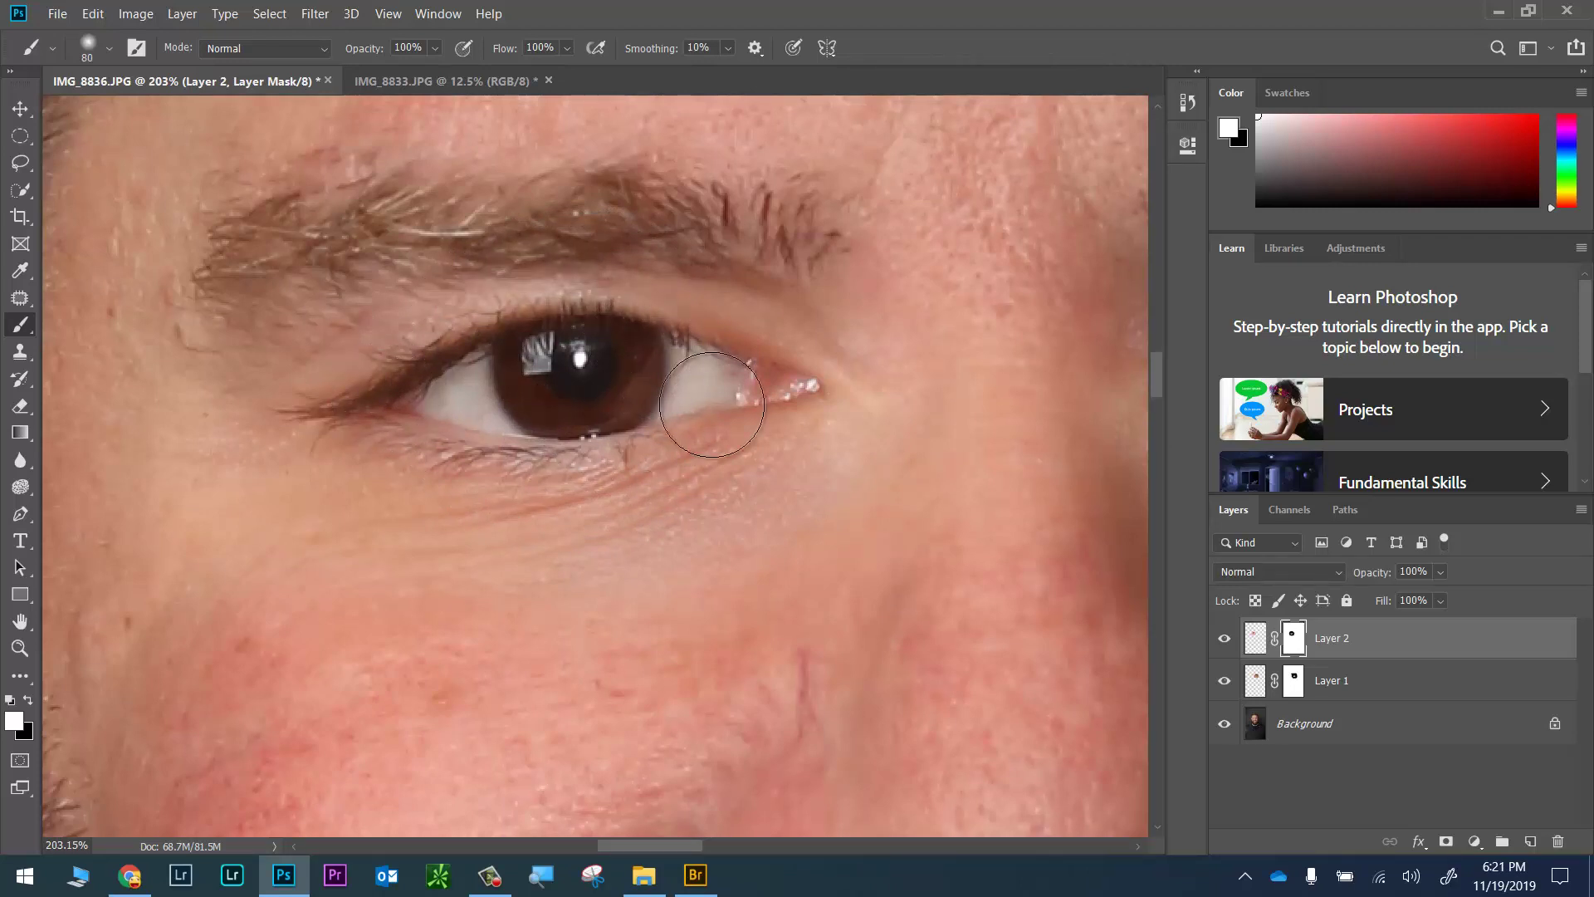
pyautogui.scroll(-4, 749, 385)
pyautogui.scroll(-4, 748, 386)
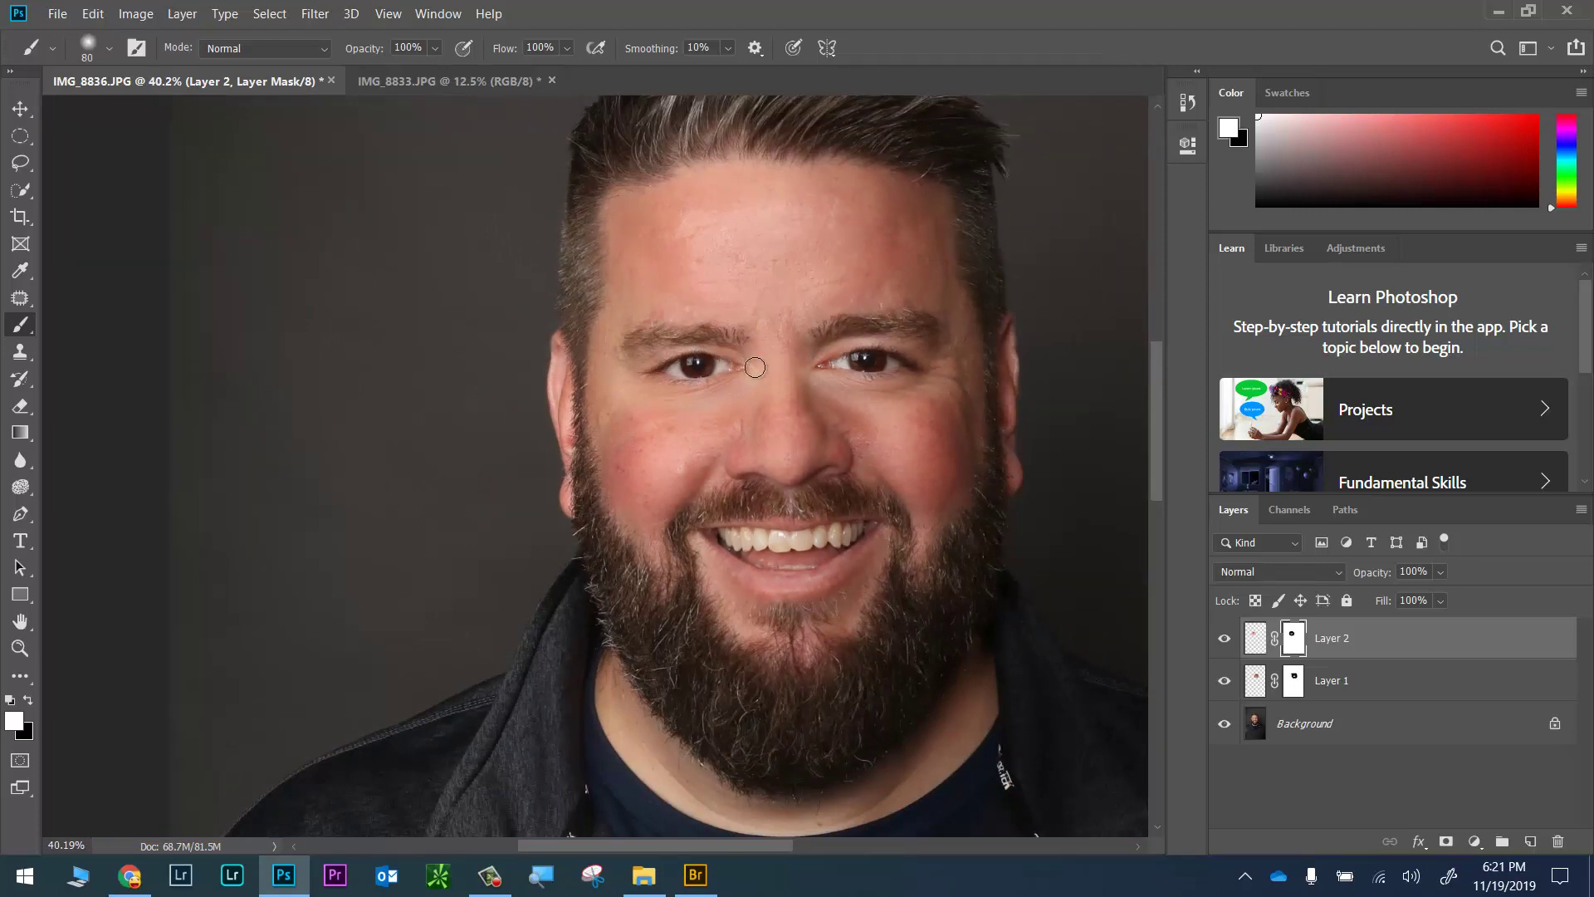
# Rotate Layer 1 about -0.17° and shift it slightly so the copied eye lines up with the face
pyautogui.press('v')
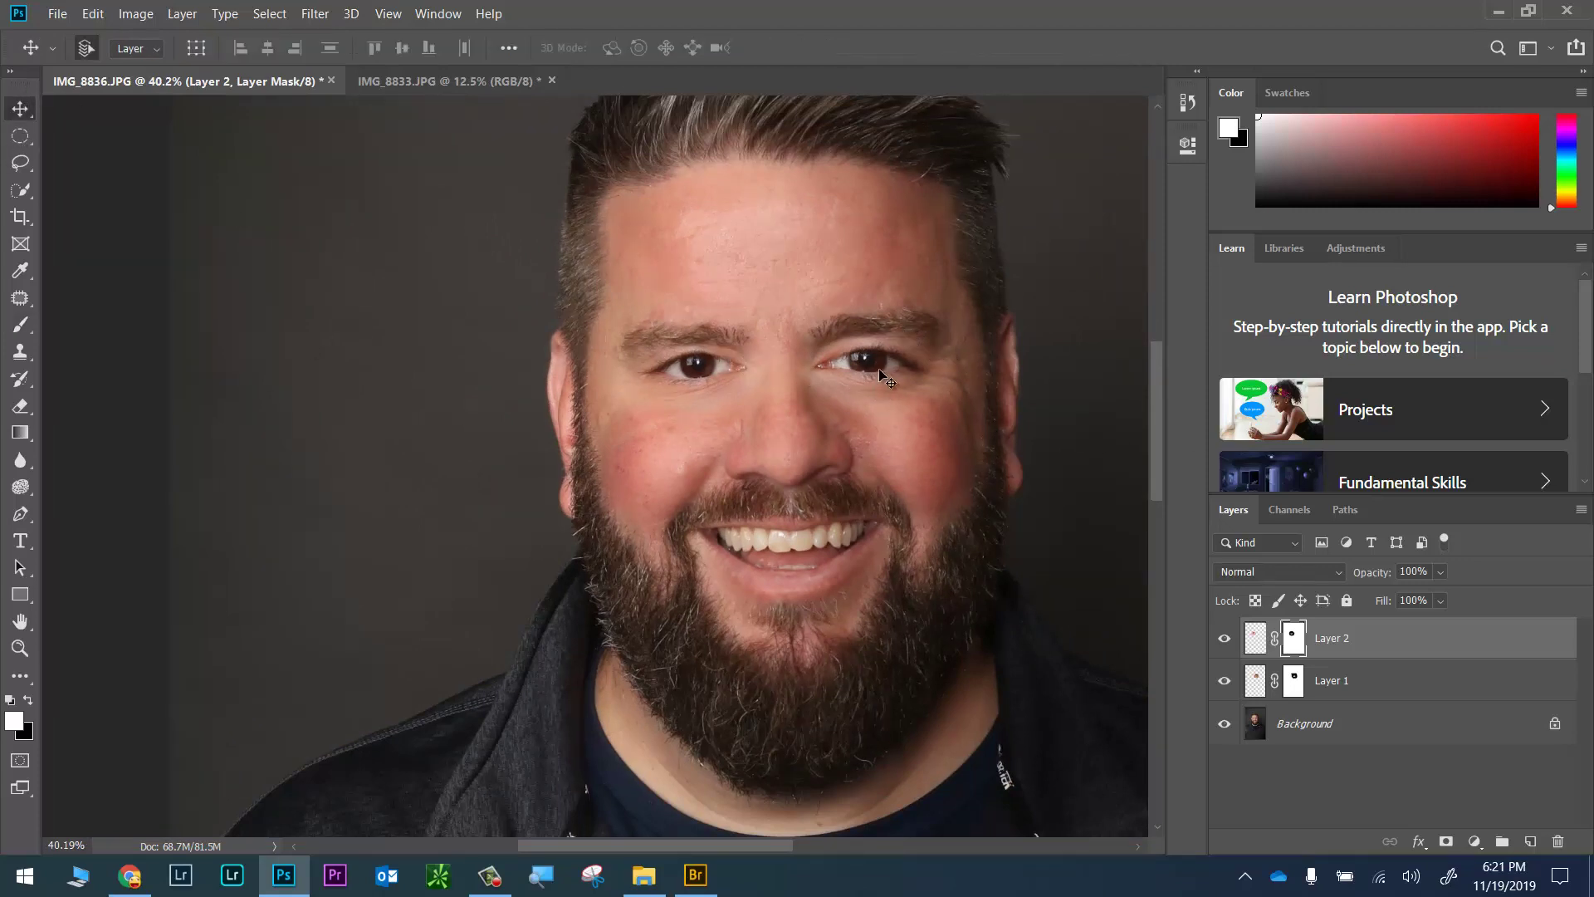
pyautogui.moveTo(874, 359)
pyautogui.mouseDown()
pyautogui.moveTo(881, 374)
pyautogui.moveTo(876, 355)
pyautogui.mouseUp()
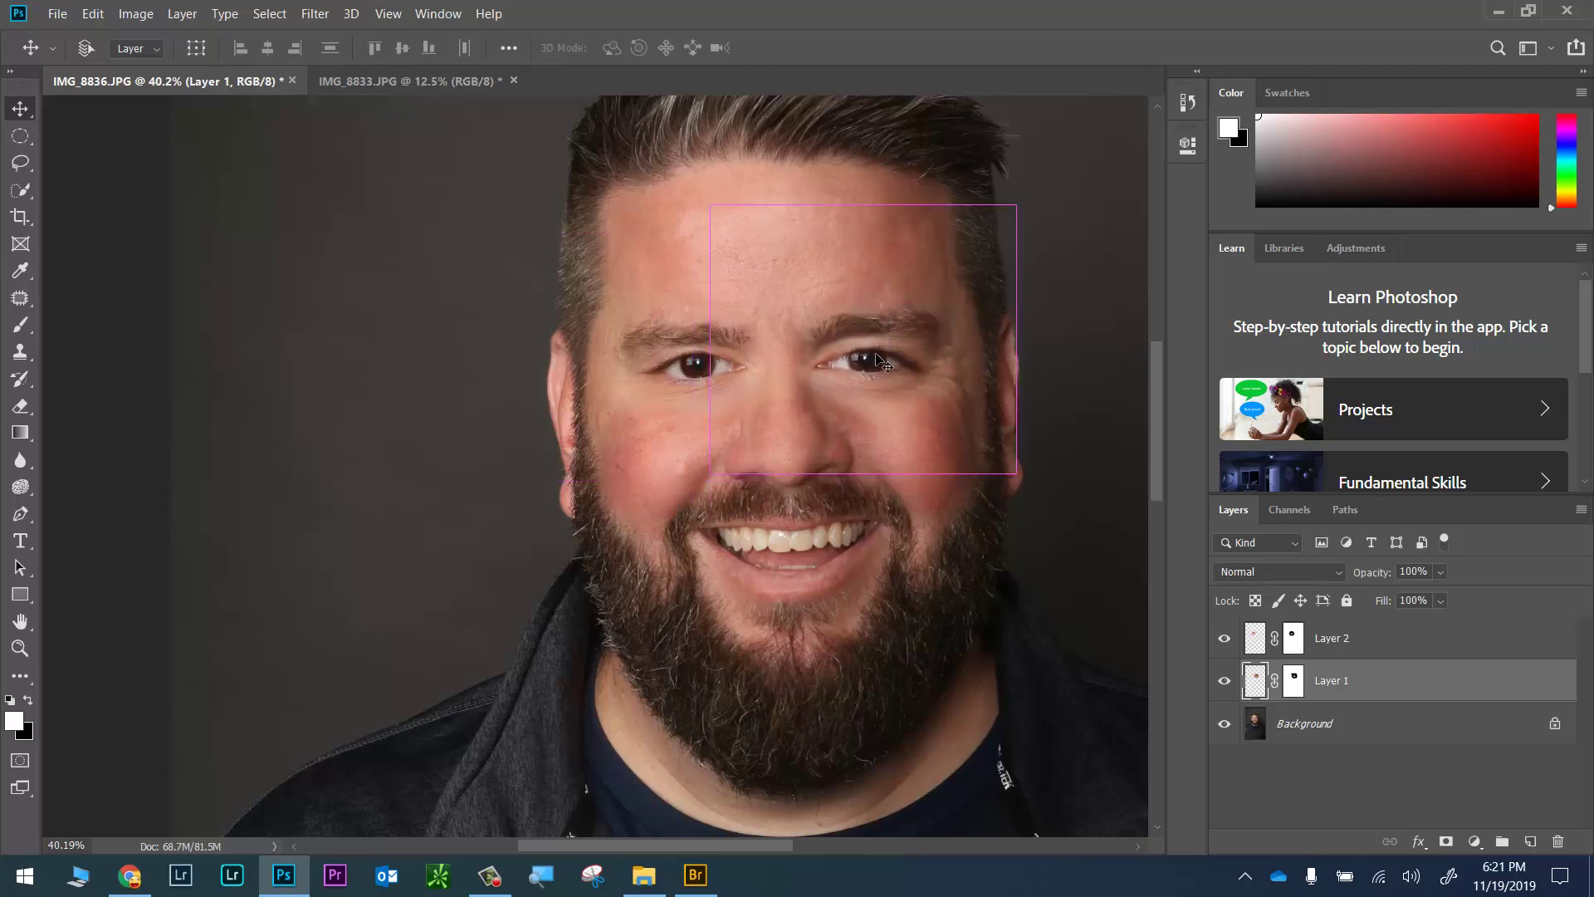
pyautogui.hotkey('ctrl', 't')
pyautogui.moveTo(1075, 276)
pyautogui.mouseDown()
pyautogui.moveTo(1062, 214)
pyautogui.moveTo(1075, 272)
pyautogui.mouseUp()
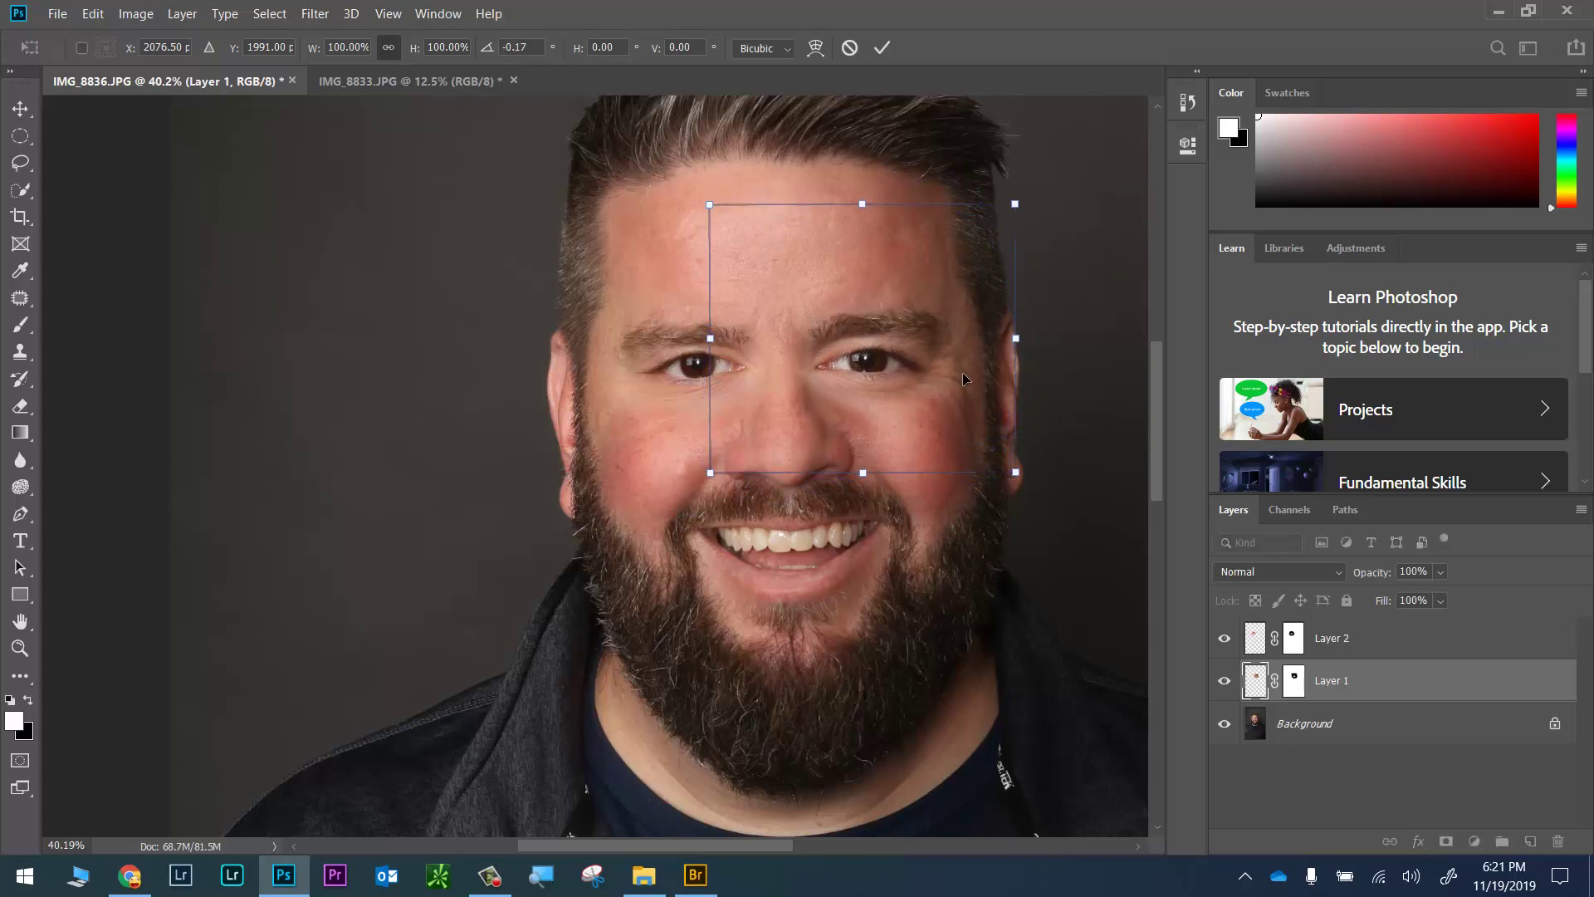
pyautogui.moveTo(963, 379); pyautogui.dragTo(967, 377)
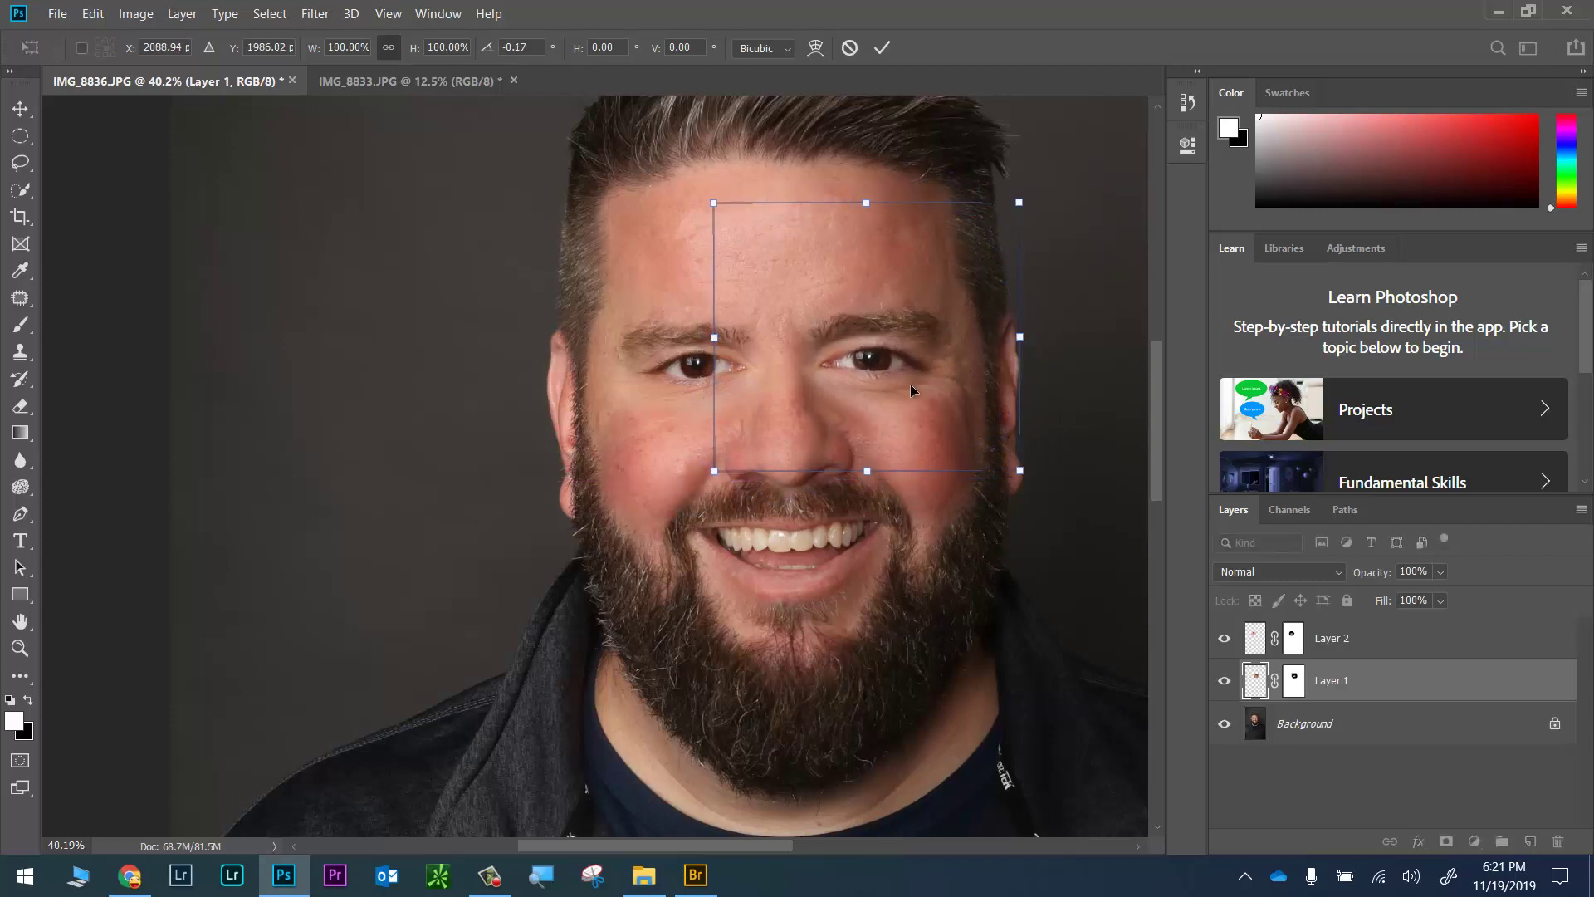
pyautogui.moveTo(765, 392); pyautogui.dragTo(756, 387)
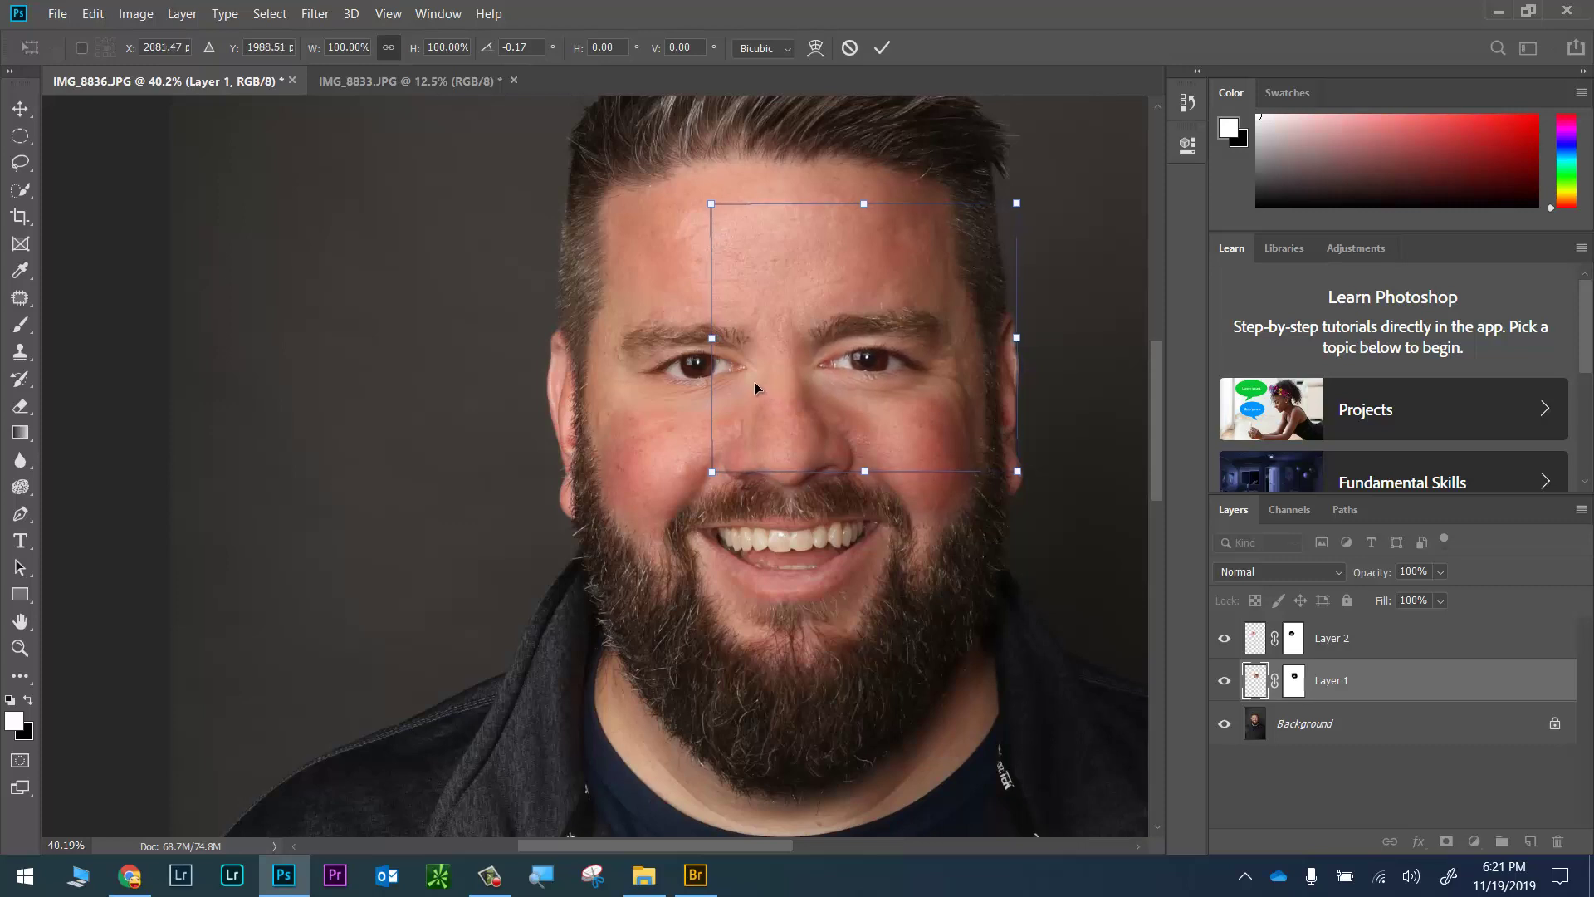
pyautogui.press('Return')
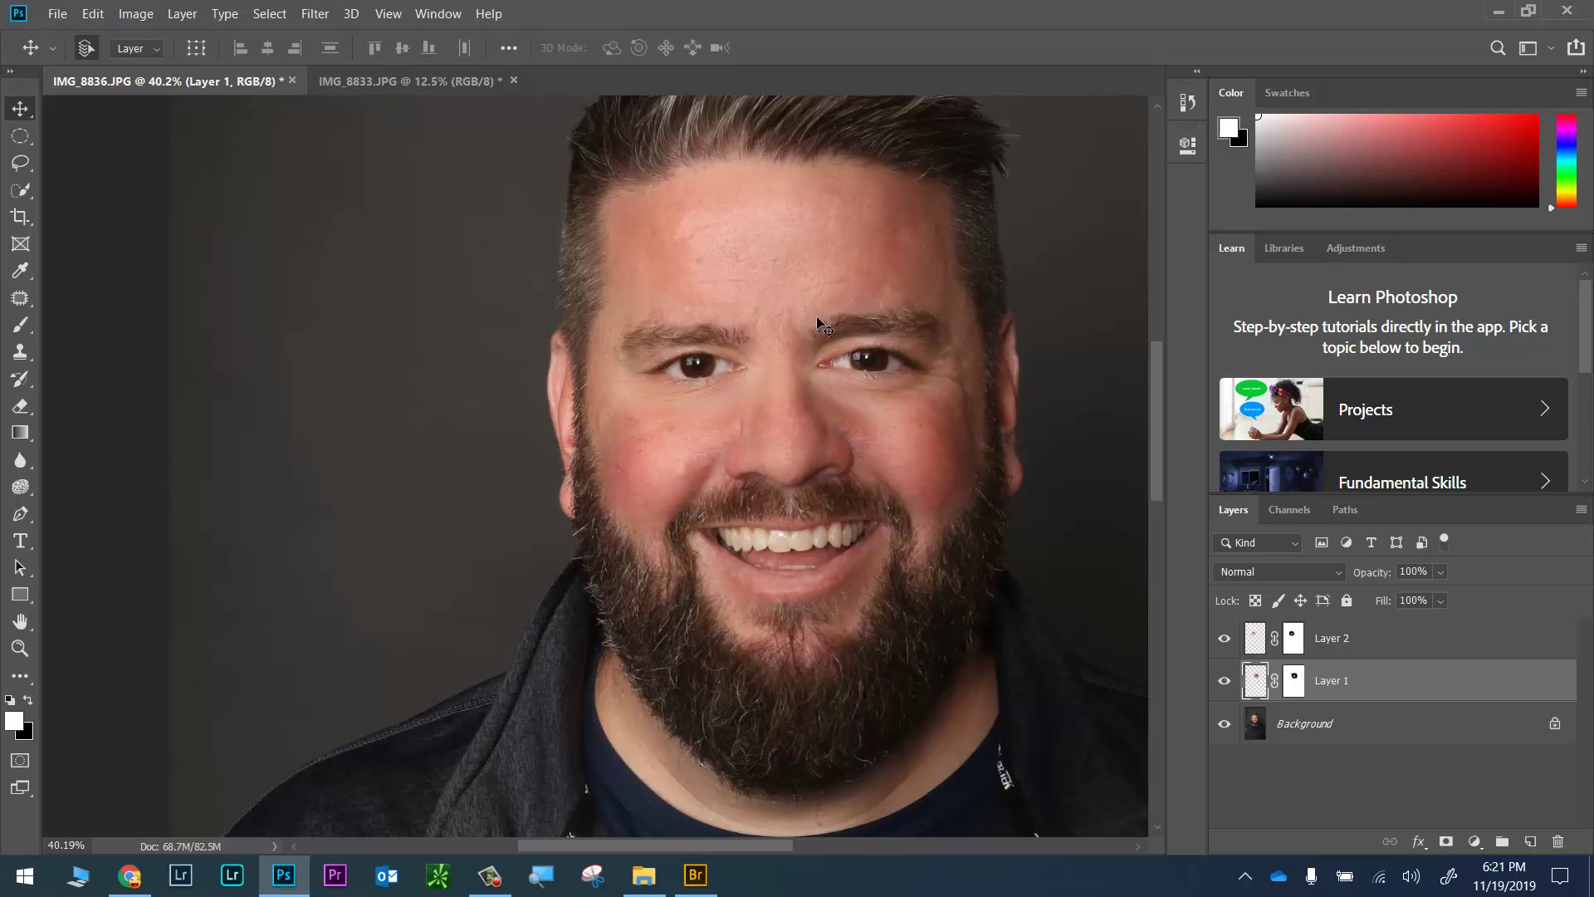
# Close IMG_8833.JPG without saving its changes
pyautogui.click(402, 81)
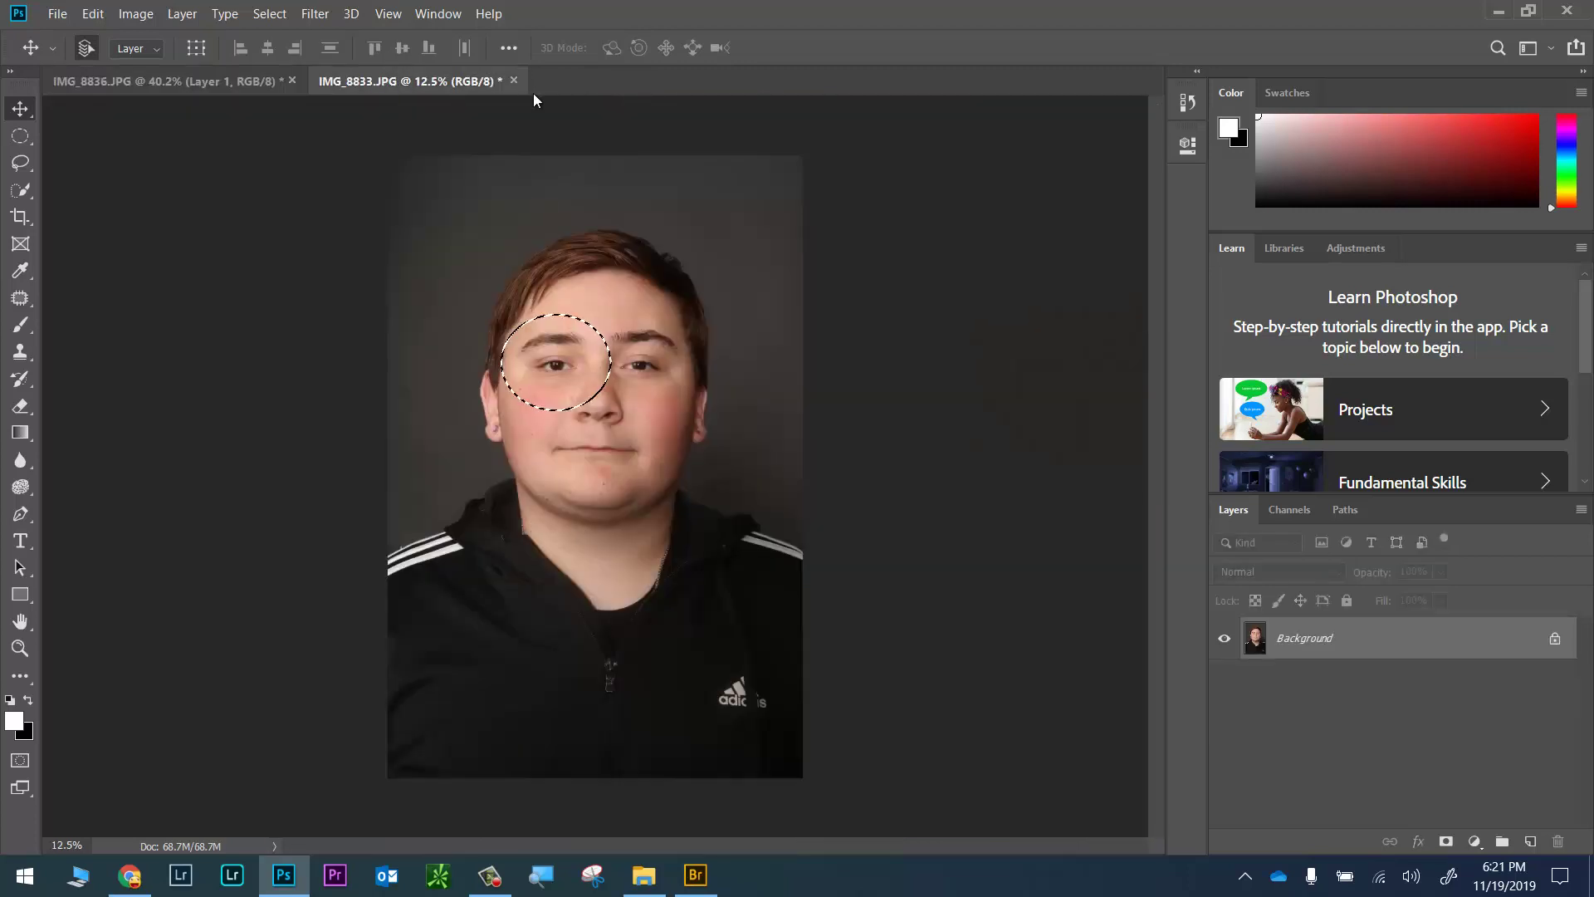
pyautogui.click(514, 81)
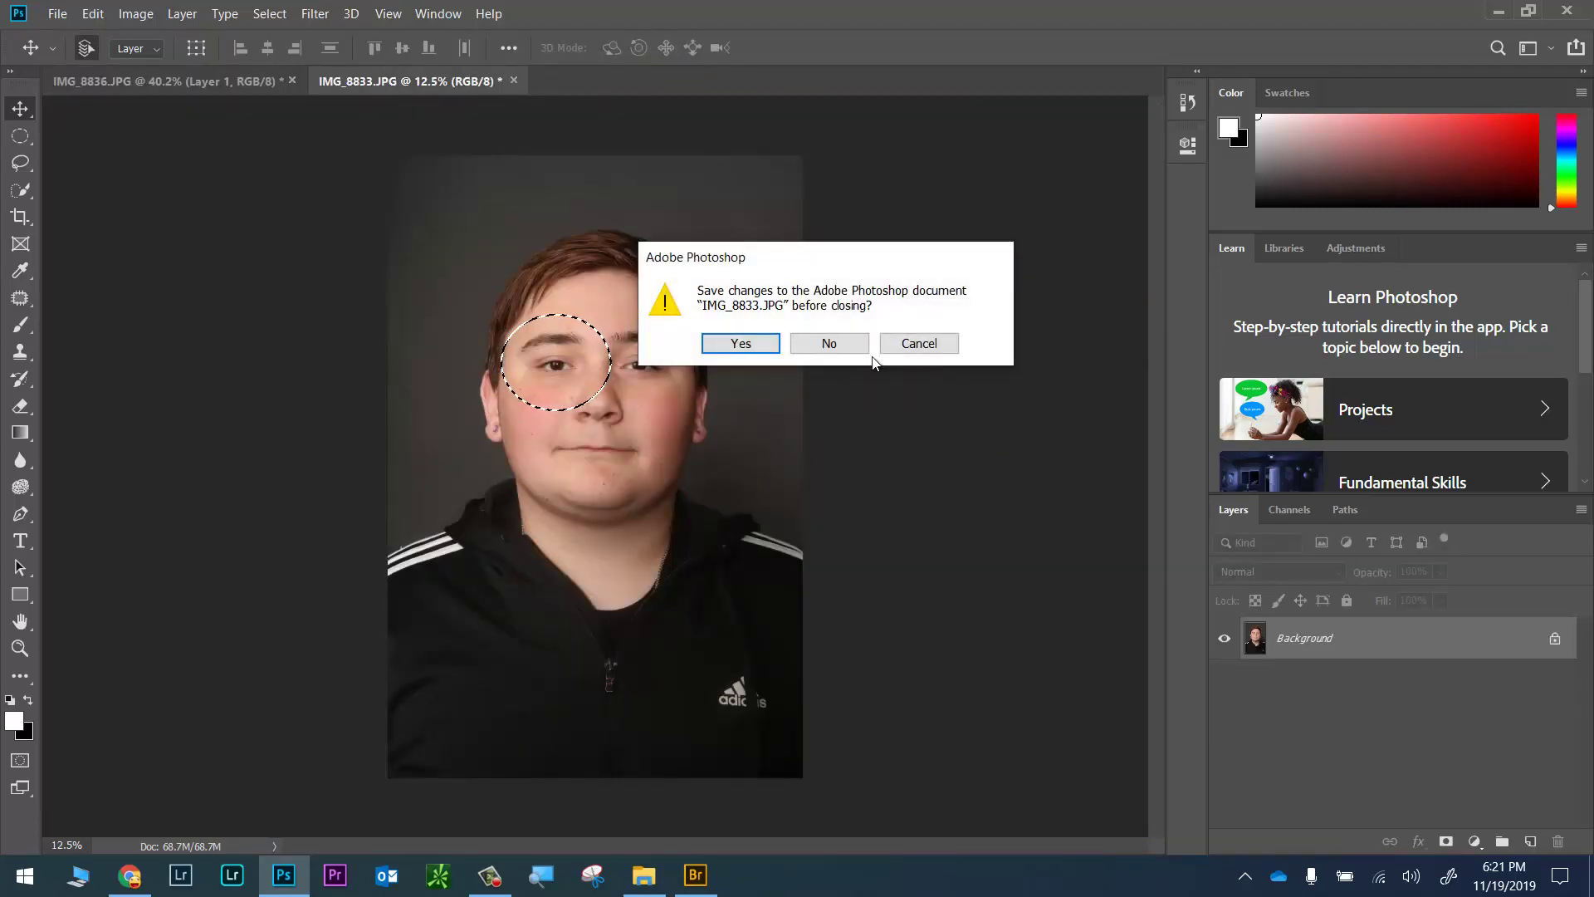
pyautogui.click(829, 344)
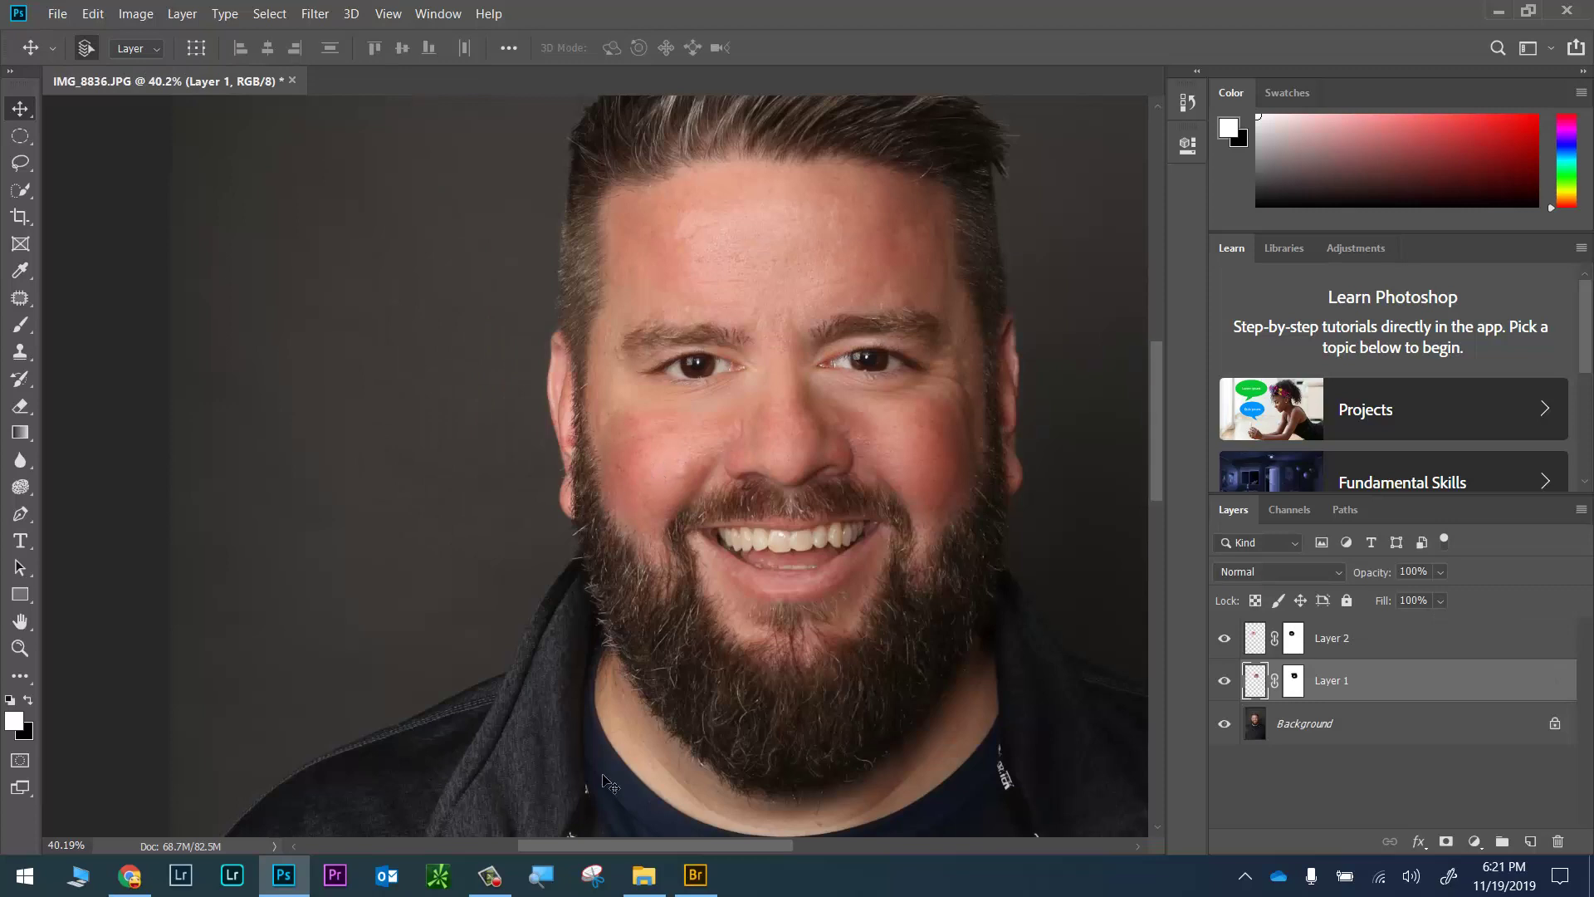
# Switch to Adobe Bridge and open IMG_8822.JPG from the Class Photos folder in Photoshop
pyautogui.click(689, 878)
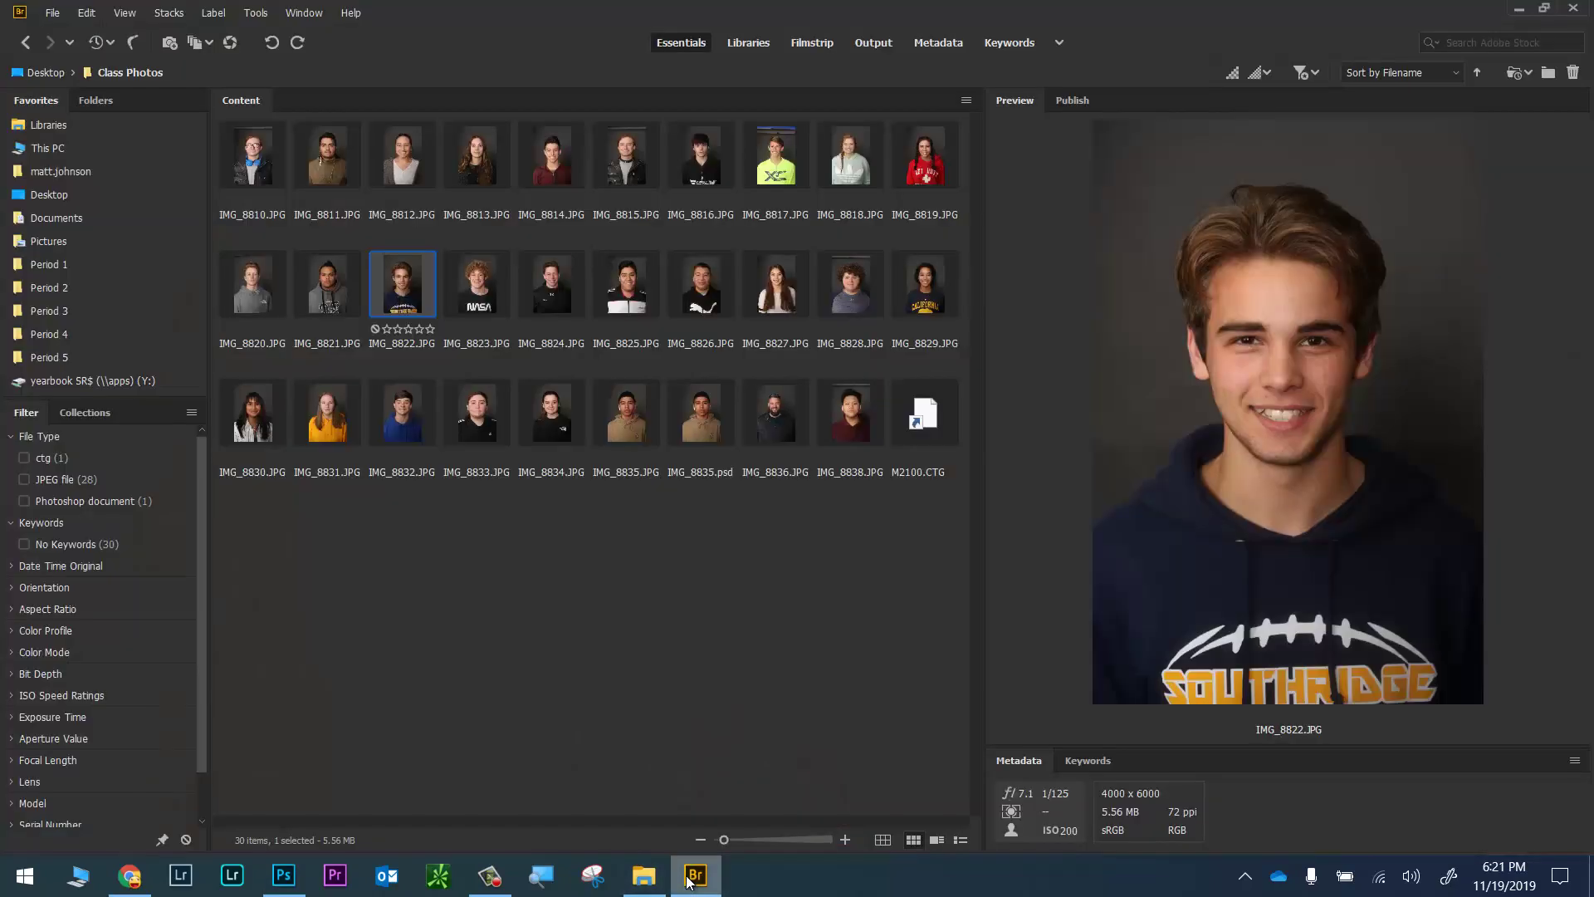
pyautogui.moveTo(689, 882)
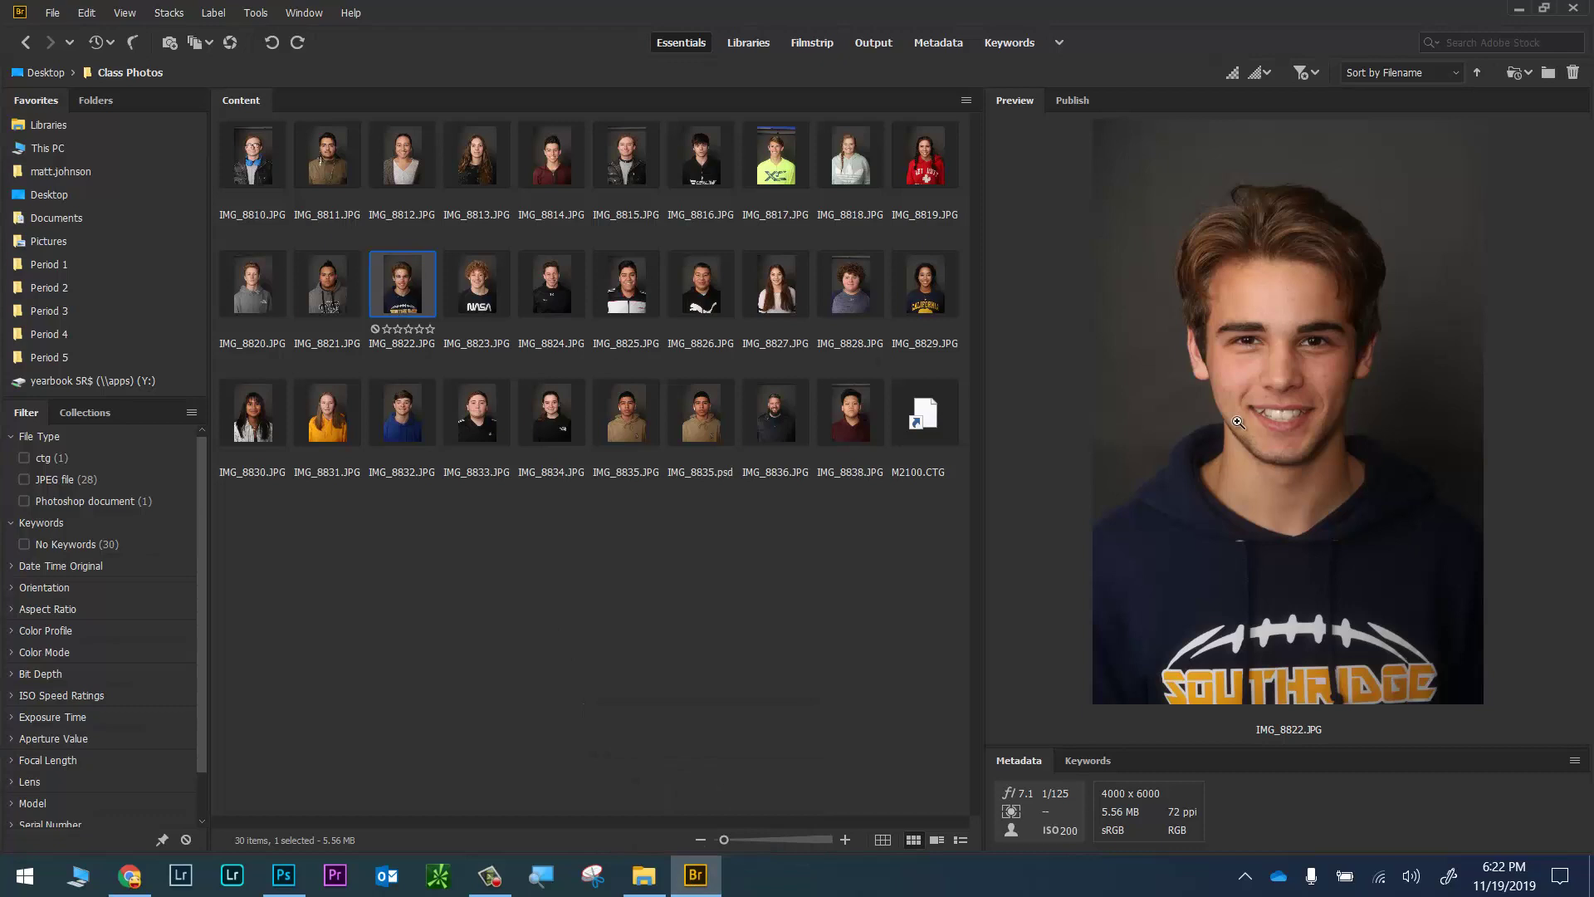
pyautogui.doubleClick(405, 283)
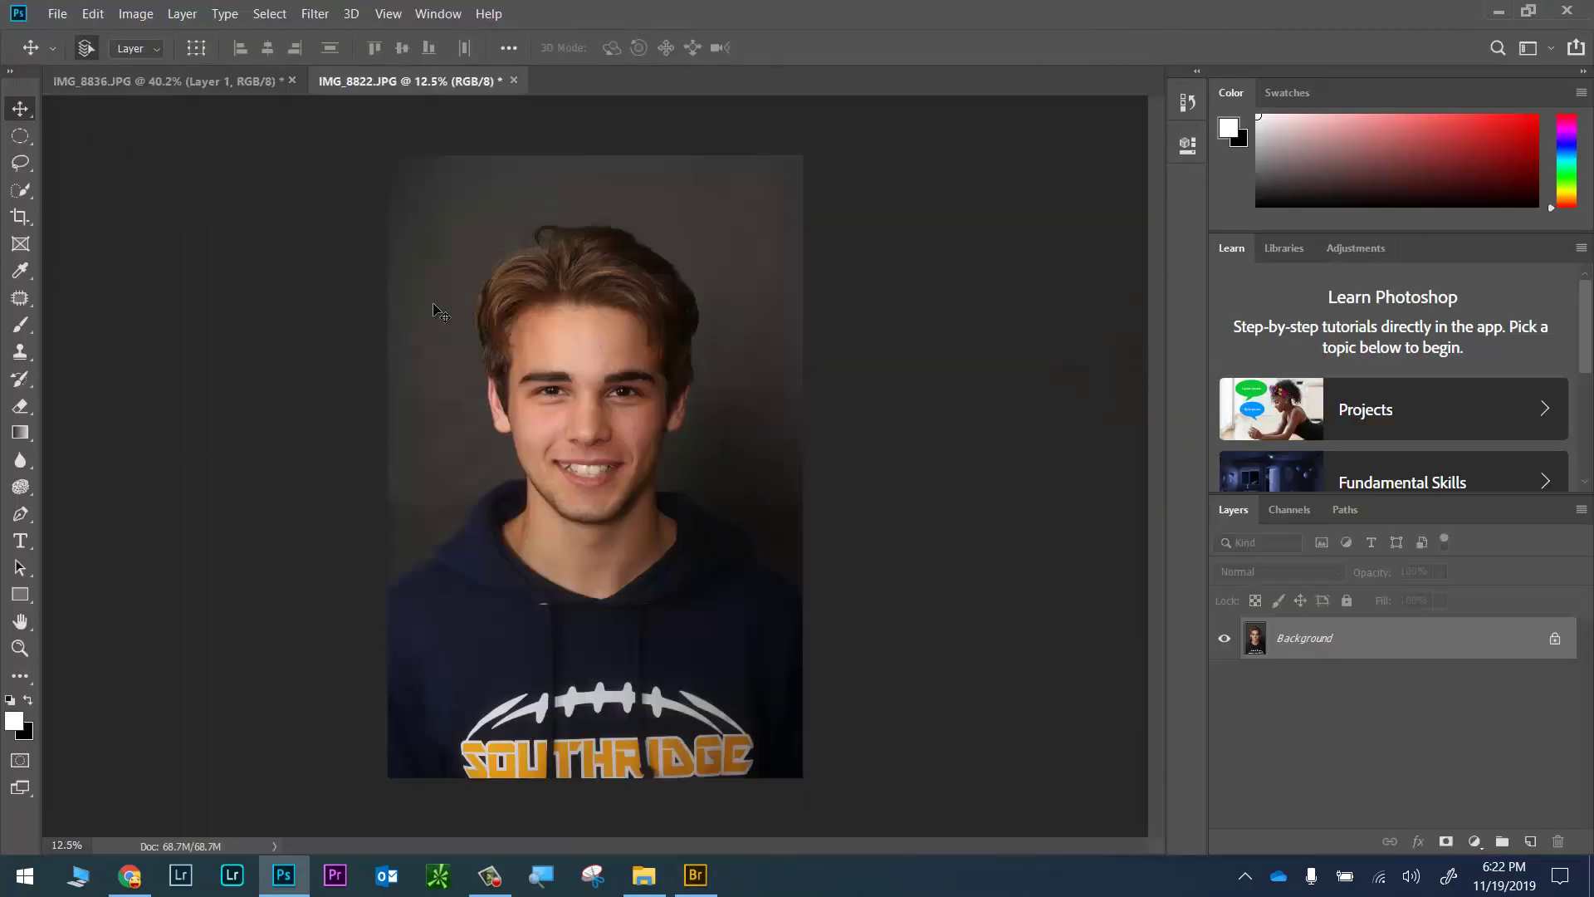
# Select the smiling mouth in IMG_8822.JPG with an elliptical marquee and move a copy over the man's mouth in IMG_8836.JPG
pyautogui.click(20, 135)
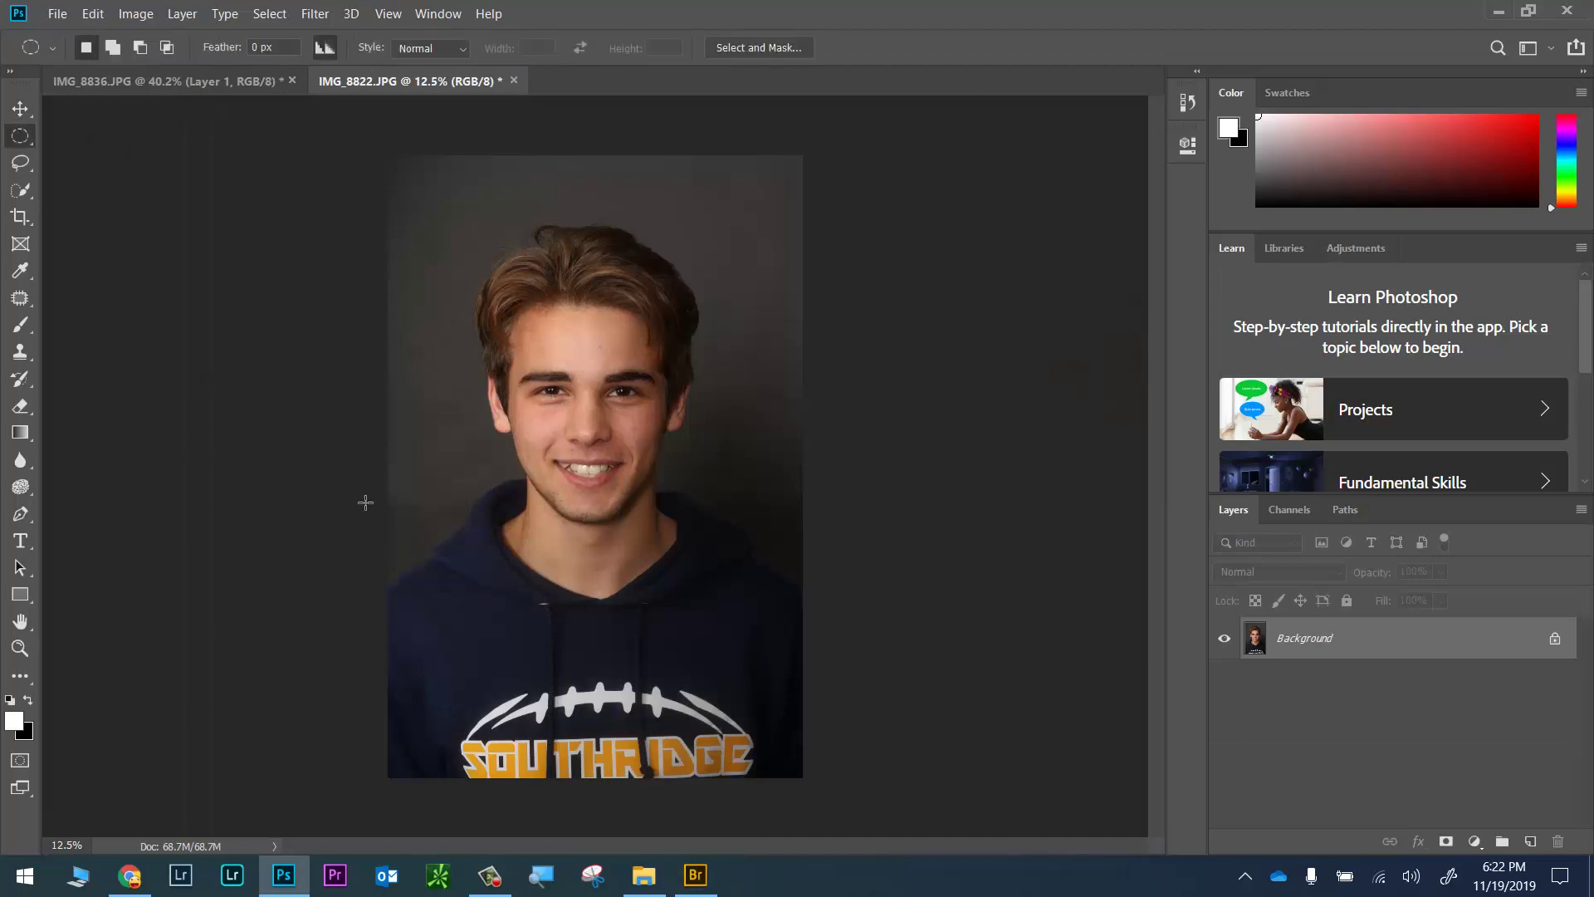
pyautogui.moveTo(521, 425); pyautogui.dragTo(838, 491)
pyautogui.click(20, 108)
pyautogui.moveTo(805, 544); pyautogui.dragTo(737, 619)
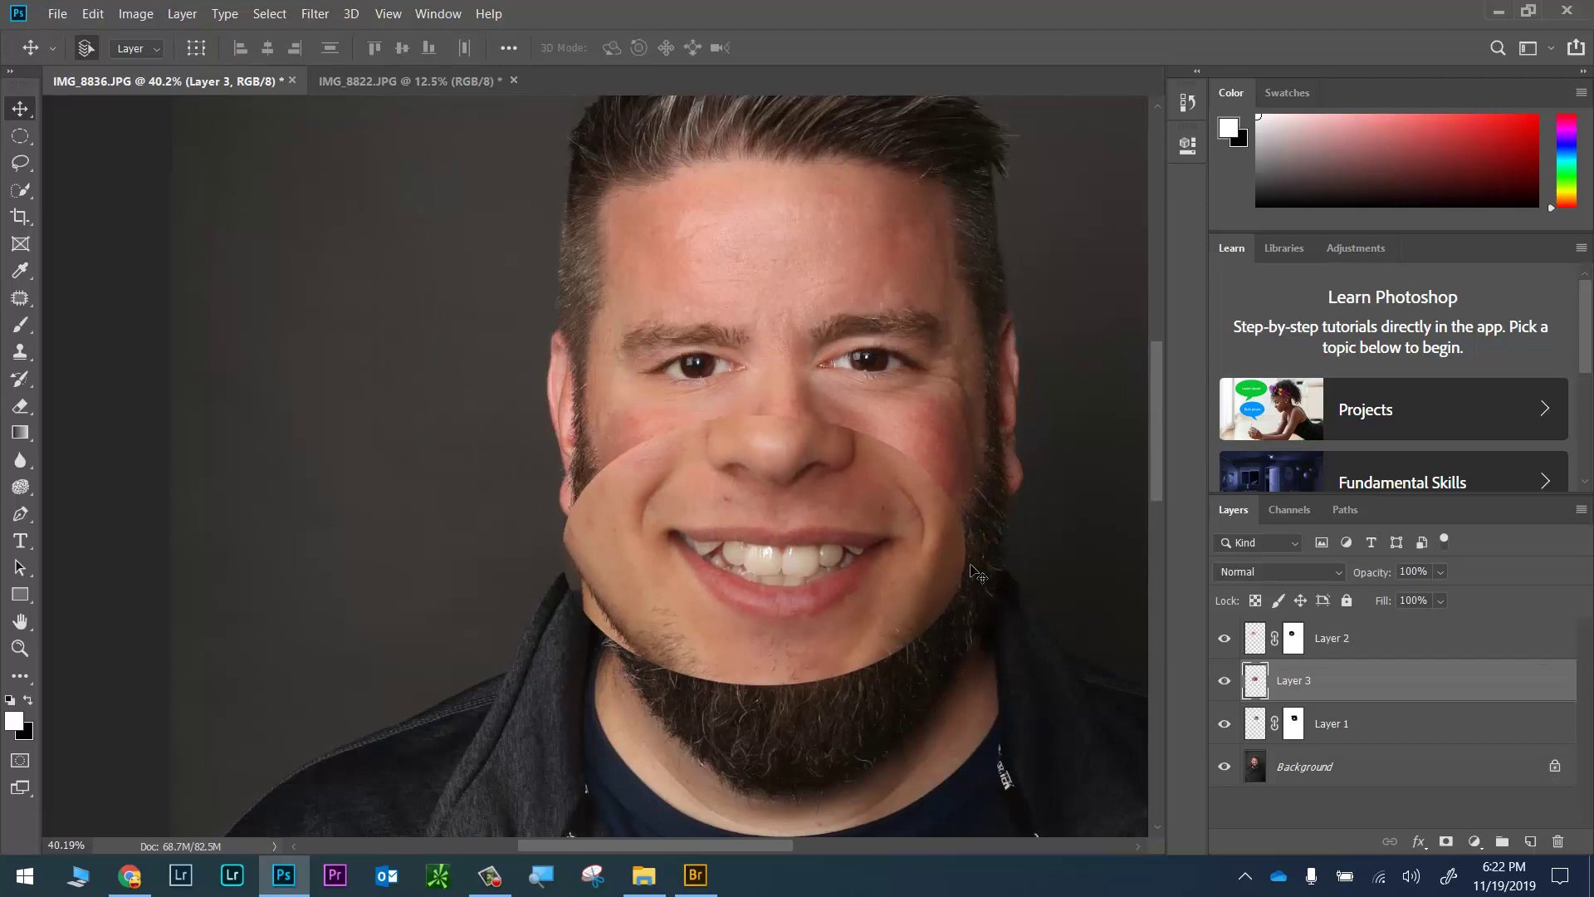
# Set Layer 3's opacity to 60%, then rotate it about -4.54°, scale it to about 81.8% and fit it over the man's mouth
pyautogui.press('6')
pyautogui.hotkey('ctrl', 't')
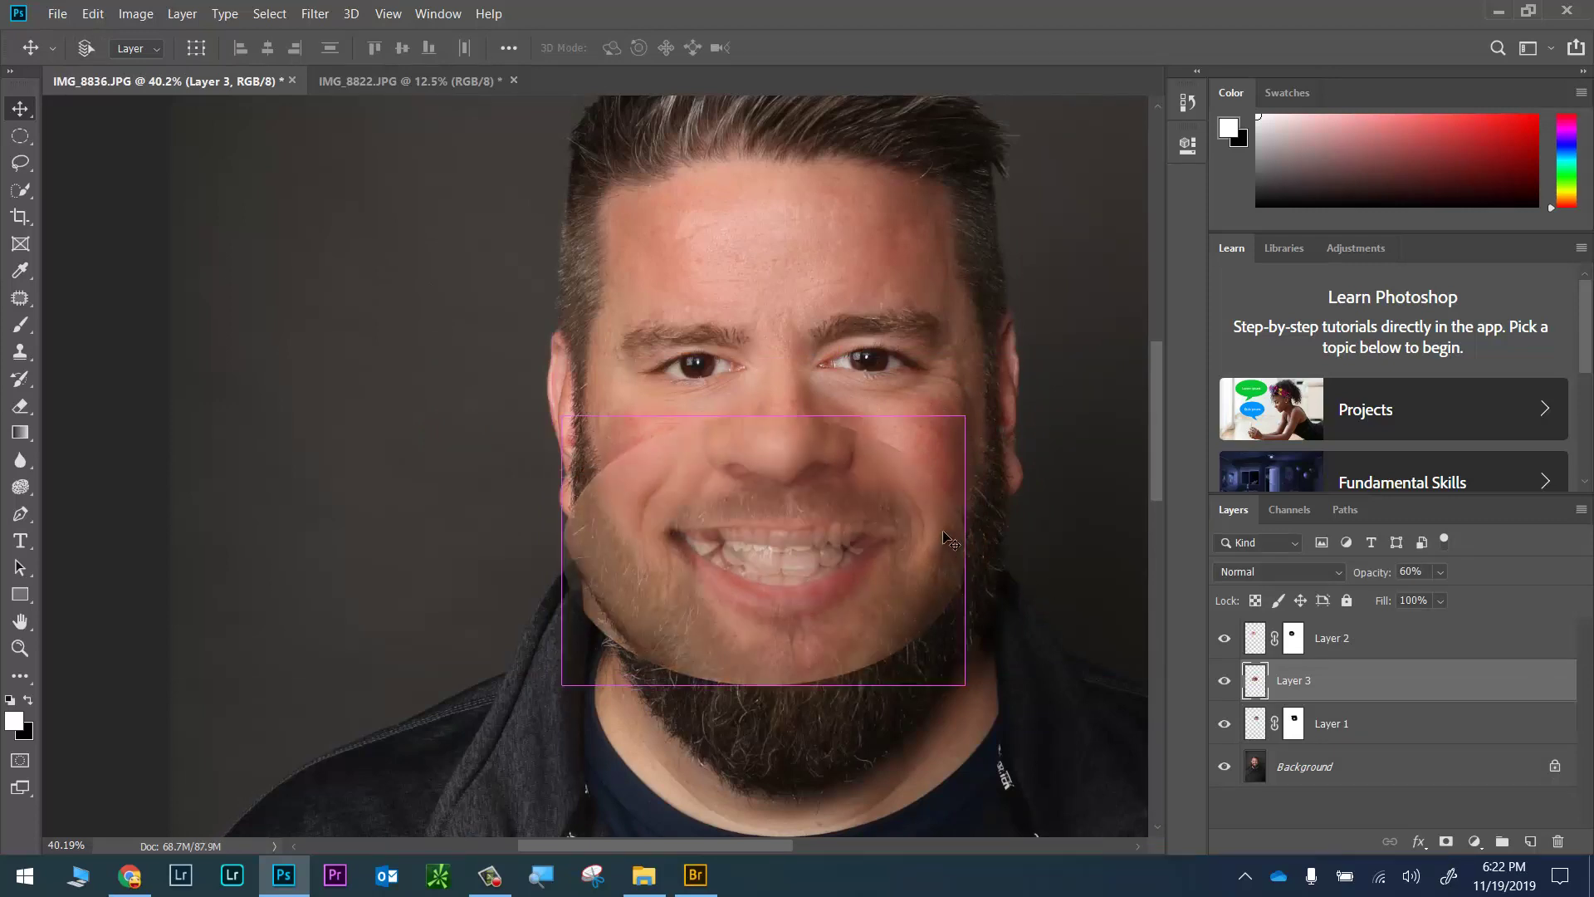
pyautogui.moveTo(1015, 353); pyautogui.dragTo(998, 332)
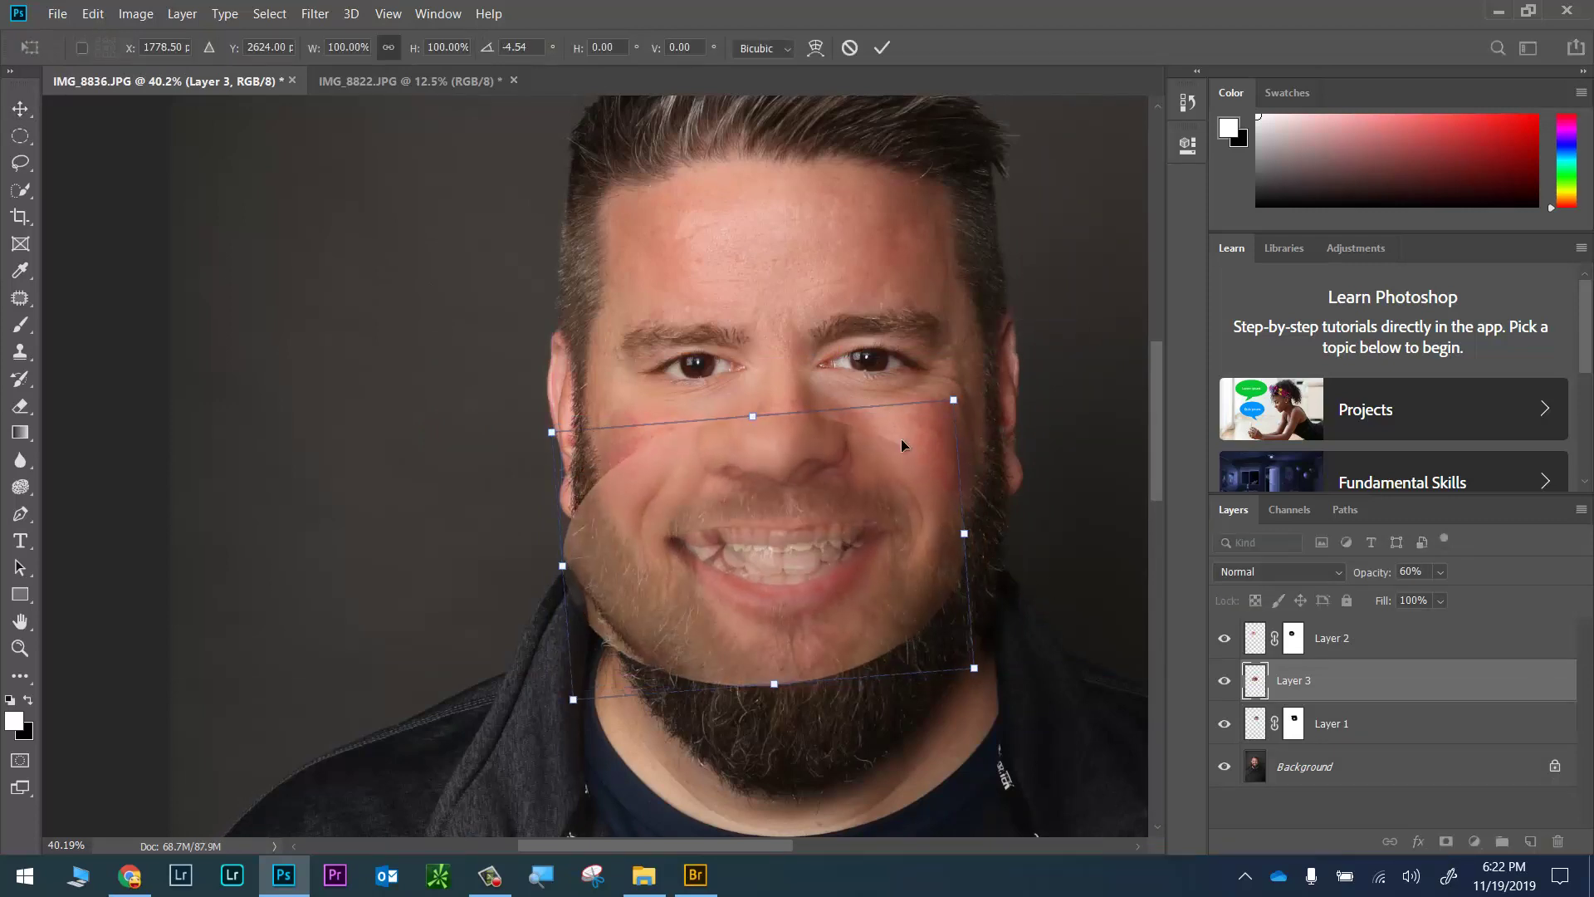
pyautogui.scroll(3, 751, 546)
pyautogui.moveTo(777, 594); pyautogui.dragTo(829, 580)
pyautogui.moveTo(883, 656); pyautogui.dragTo(680, 591)
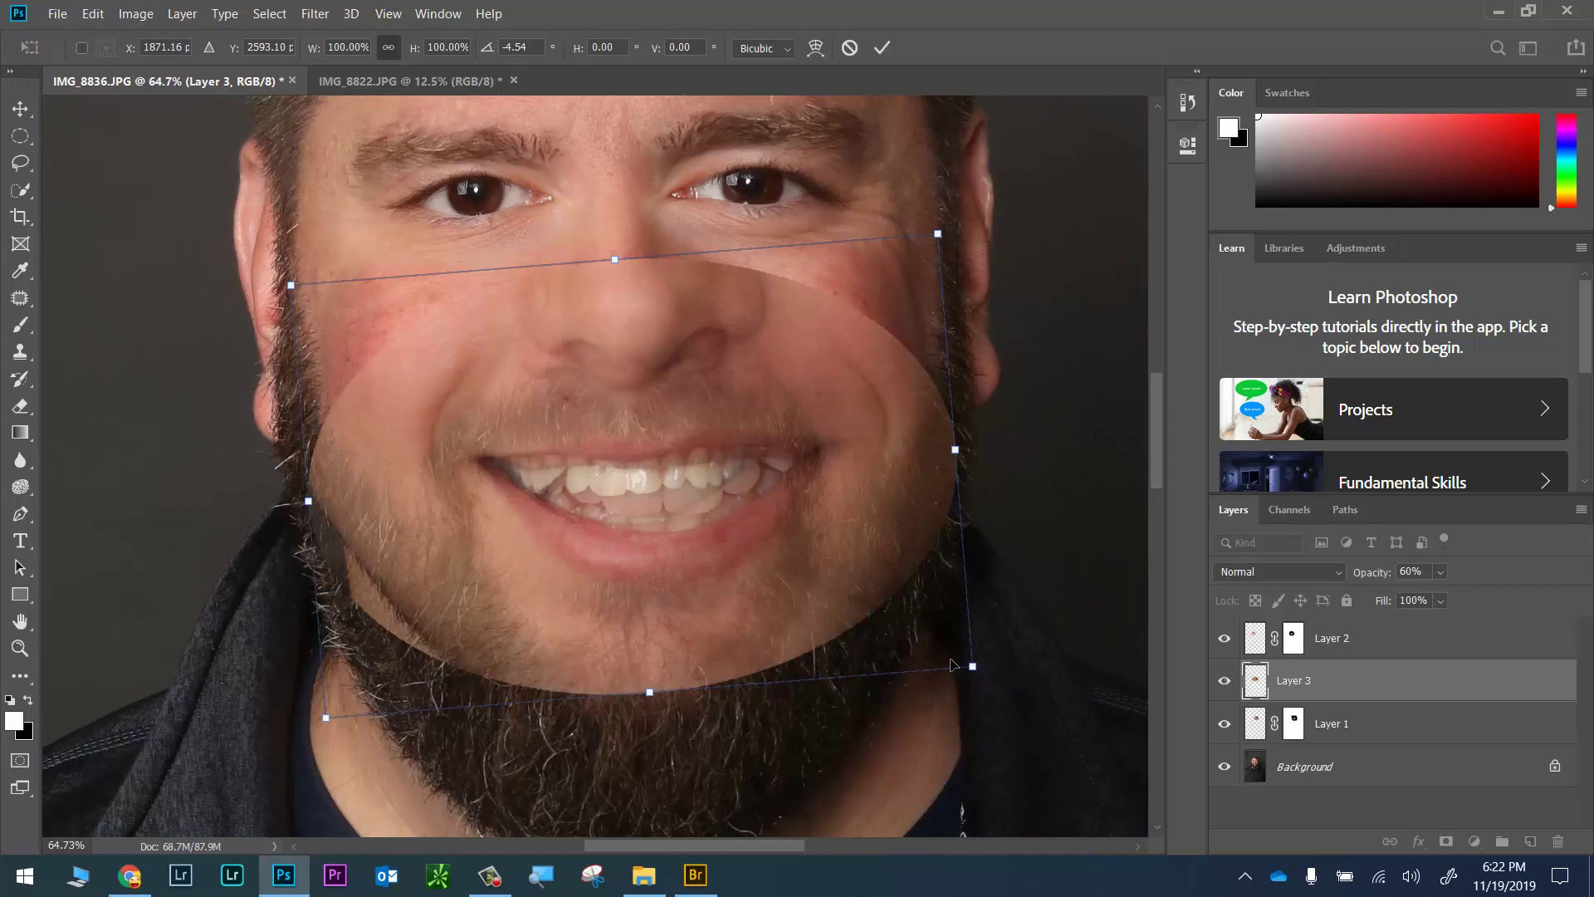
pyautogui.moveTo(938, 233); pyautogui.dragTo(828, 309)
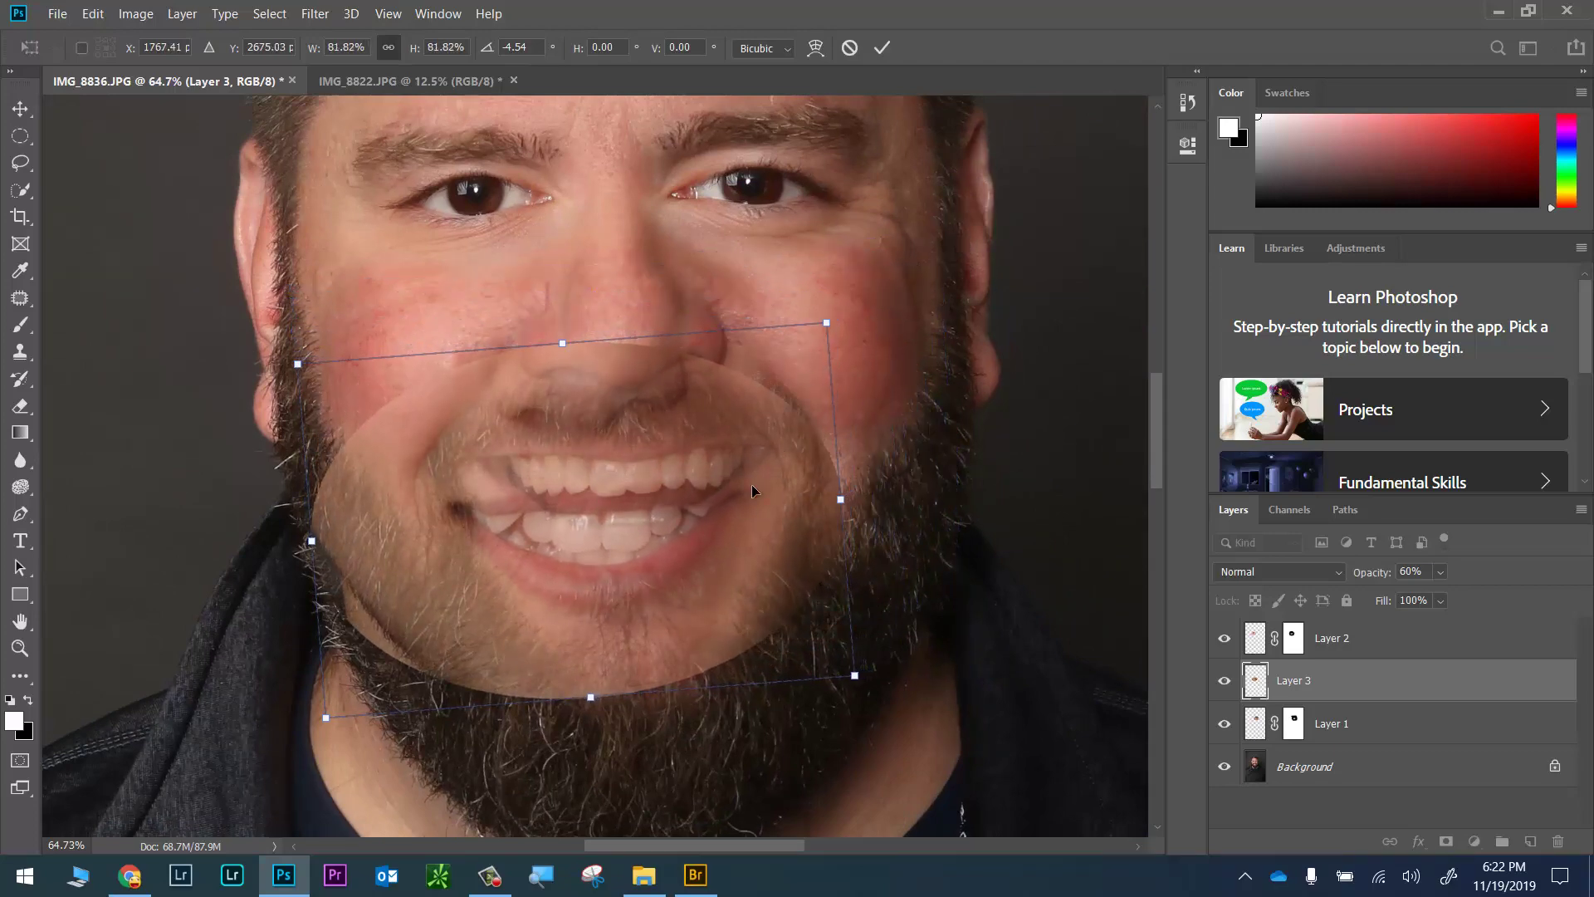
pyautogui.moveTo(756, 490)
pyautogui.mouseDown()
pyautogui.moveTo(725, 437)
pyautogui.moveTo(743, 504)
pyautogui.mouseUp()
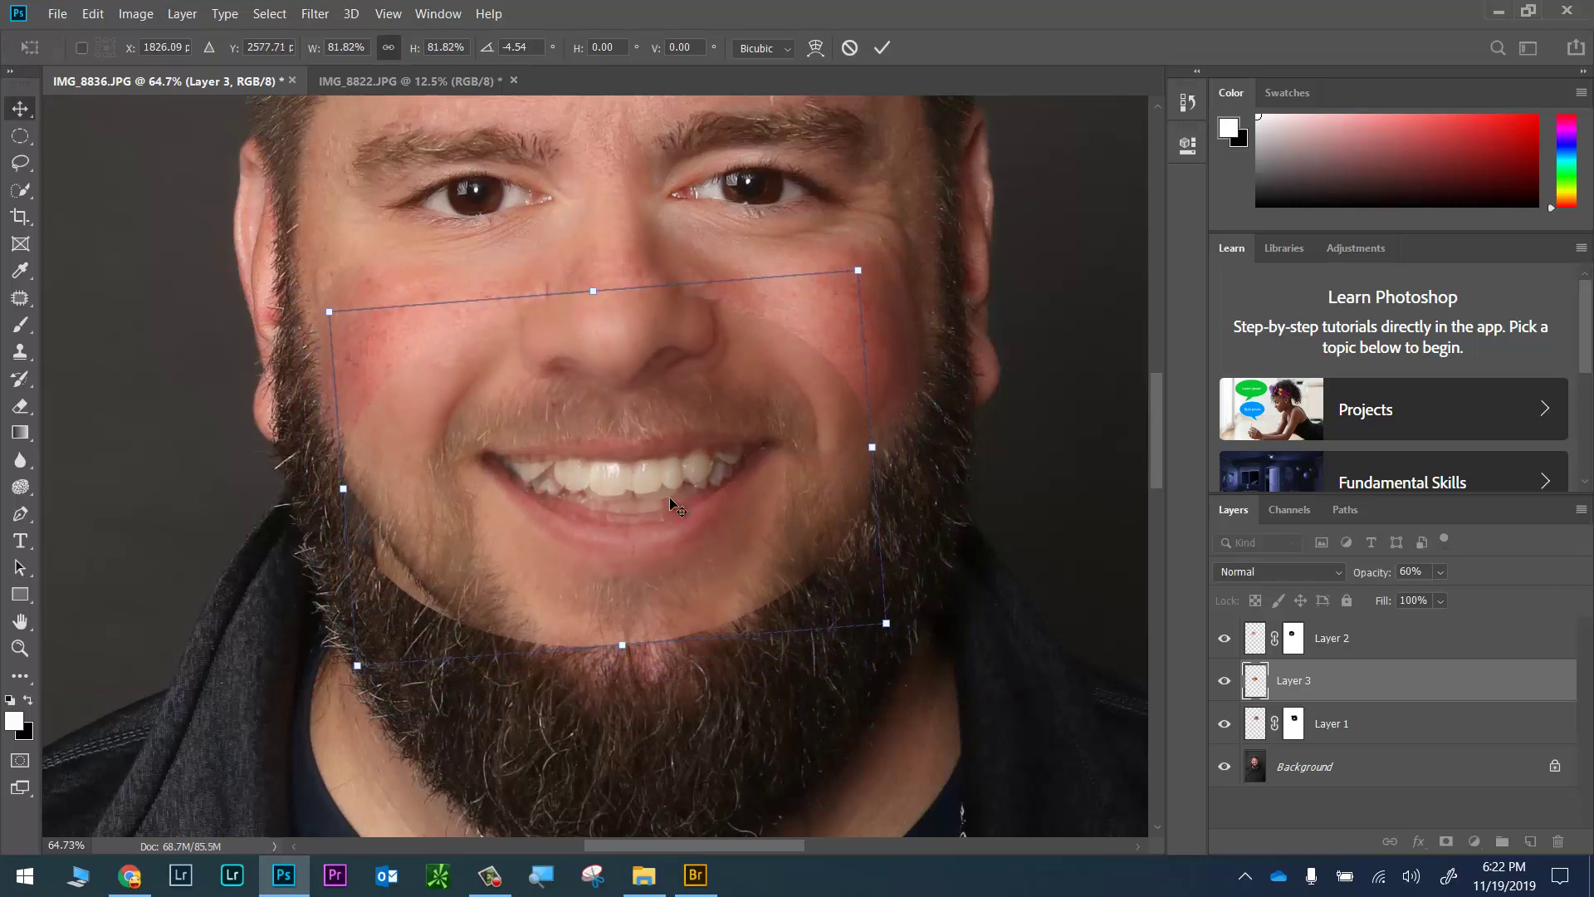
pyautogui.press('Return')
# Restore Layer 3's opacity to 100% and add a white layer mask to it
pyautogui.press('0')
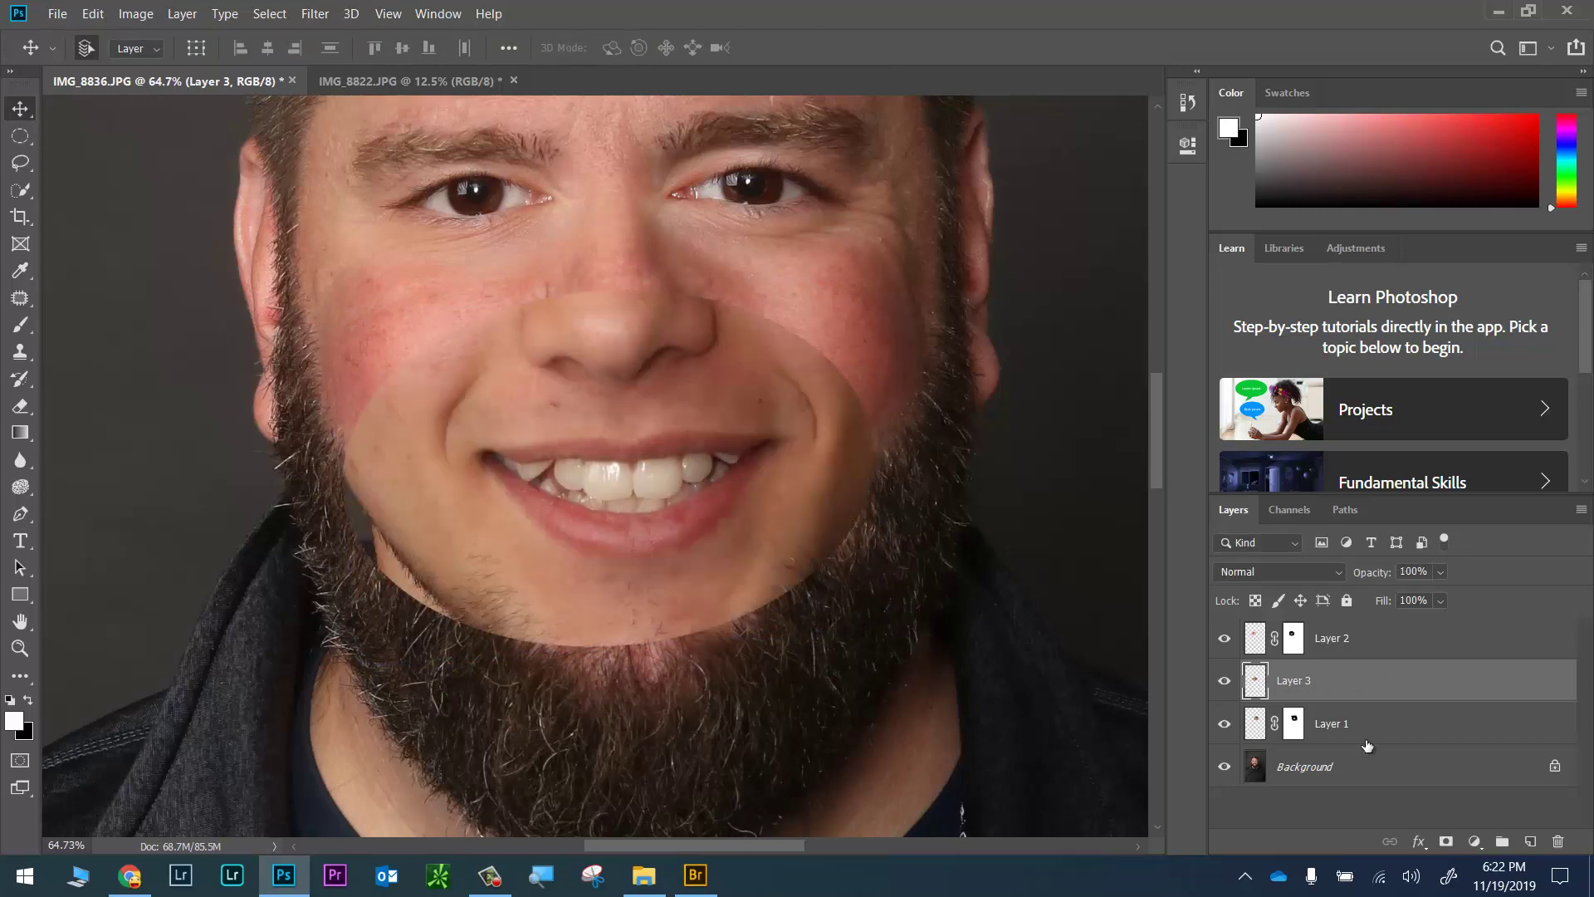
pyautogui.click(1446, 842)
# Paint black on Layer 3's mask with a 200 px soft brush to hide the copied nose, cheeks and chin around the mouth
pyautogui.press('b')
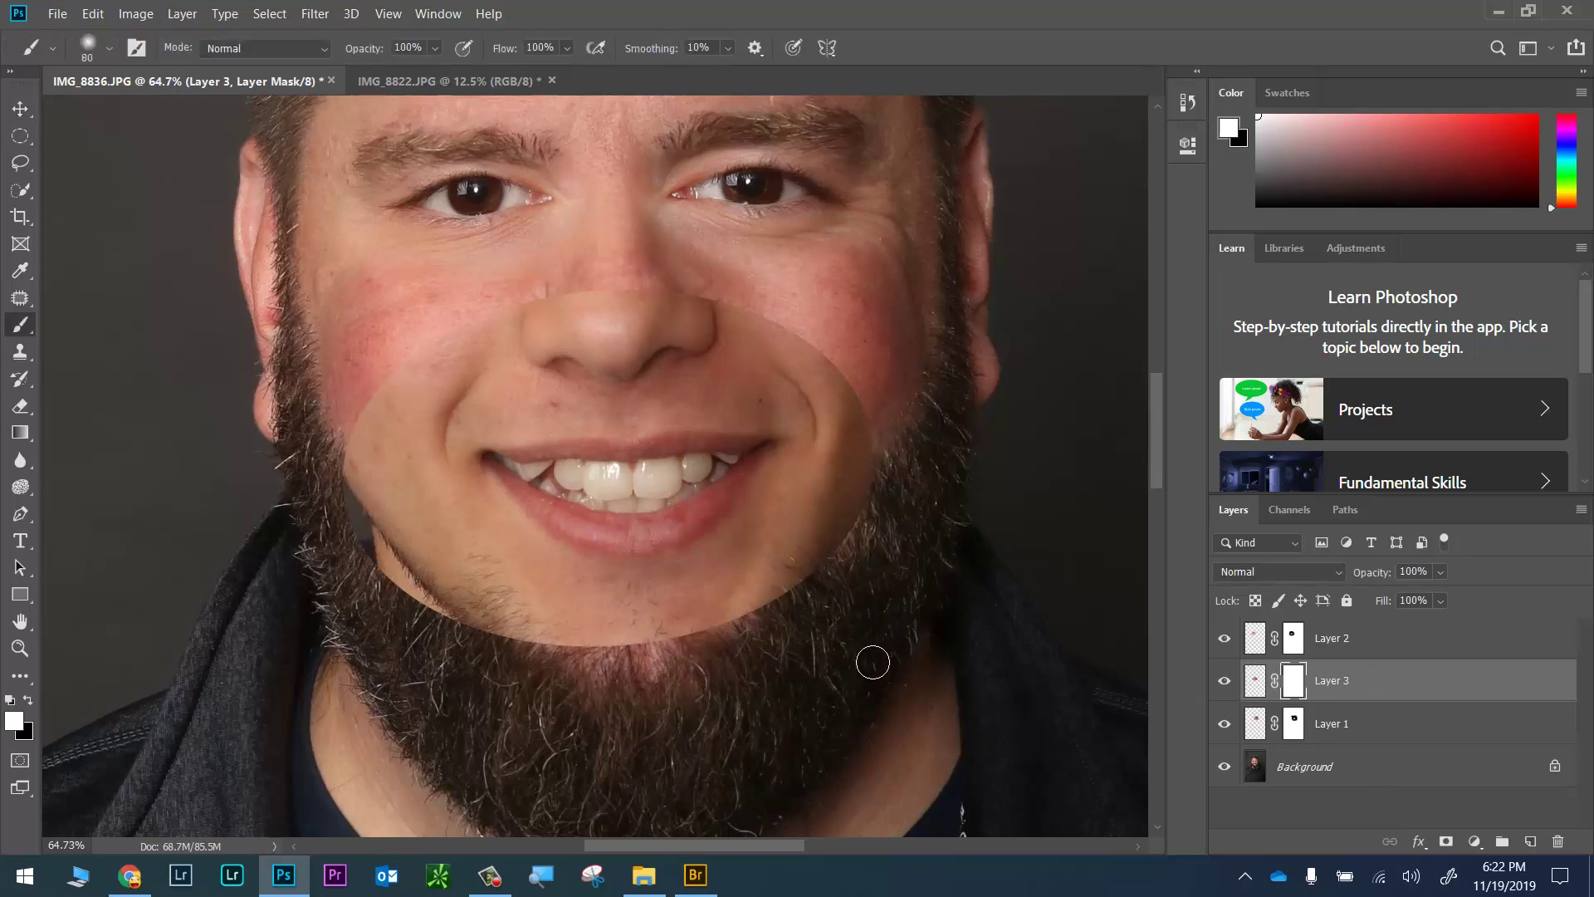
pyautogui.press('x')
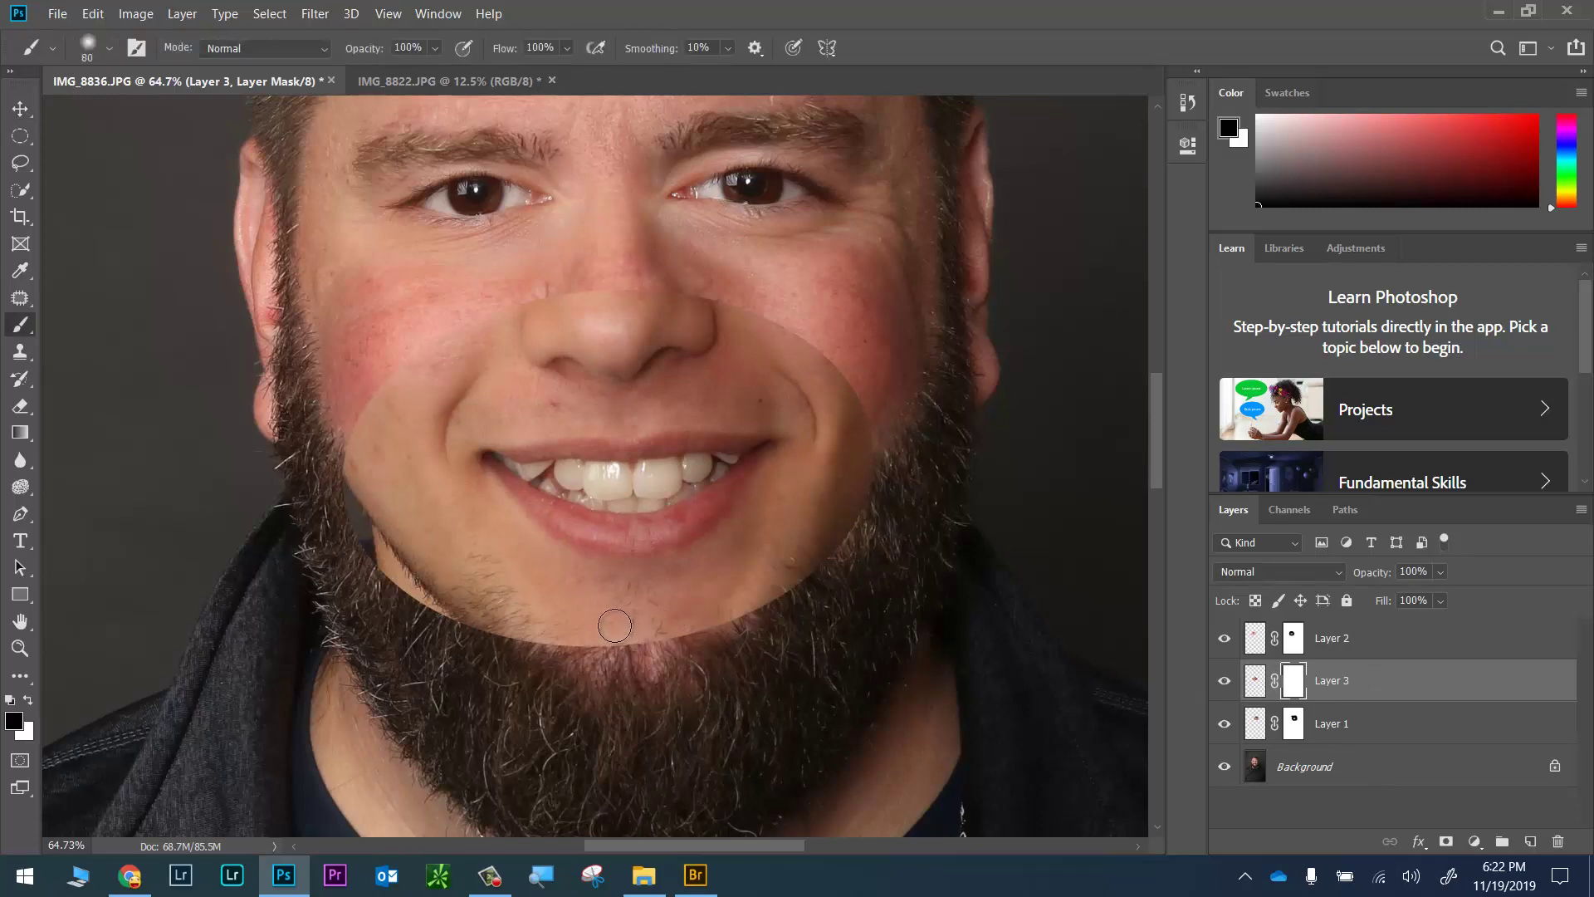
pyautogui.press(']')
pyautogui.press(']')
pyautogui.press(']')
pyautogui.press(']')
pyautogui.press(']')
pyautogui.press(']')
pyautogui.keyDown('alt'); pyautogui.rightClick(597, 656); pyautogui.keyUp('alt')
pyautogui.moveTo(597, 657)
pyautogui.mouseDown()
pyautogui.moveTo(451, 606)
pyautogui.moveTo(548, 633)
pyautogui.moveTo(694, 613)
pyautogui.moveTo(827, 577)
pyautogui.moveTo(855, 513)
pyautogui.moveTo(820, 565)
pyautogui.moveTo(845, 498)
pyautogui.moveTo(833, 419)
pyautogui.moveTo(787, 359)
pyautogui.moveTo(571, 337)
pyautogui.moveTo(728, 325)
pyautogui.moveTo(520, 324)
pyautogui.mouseUp()
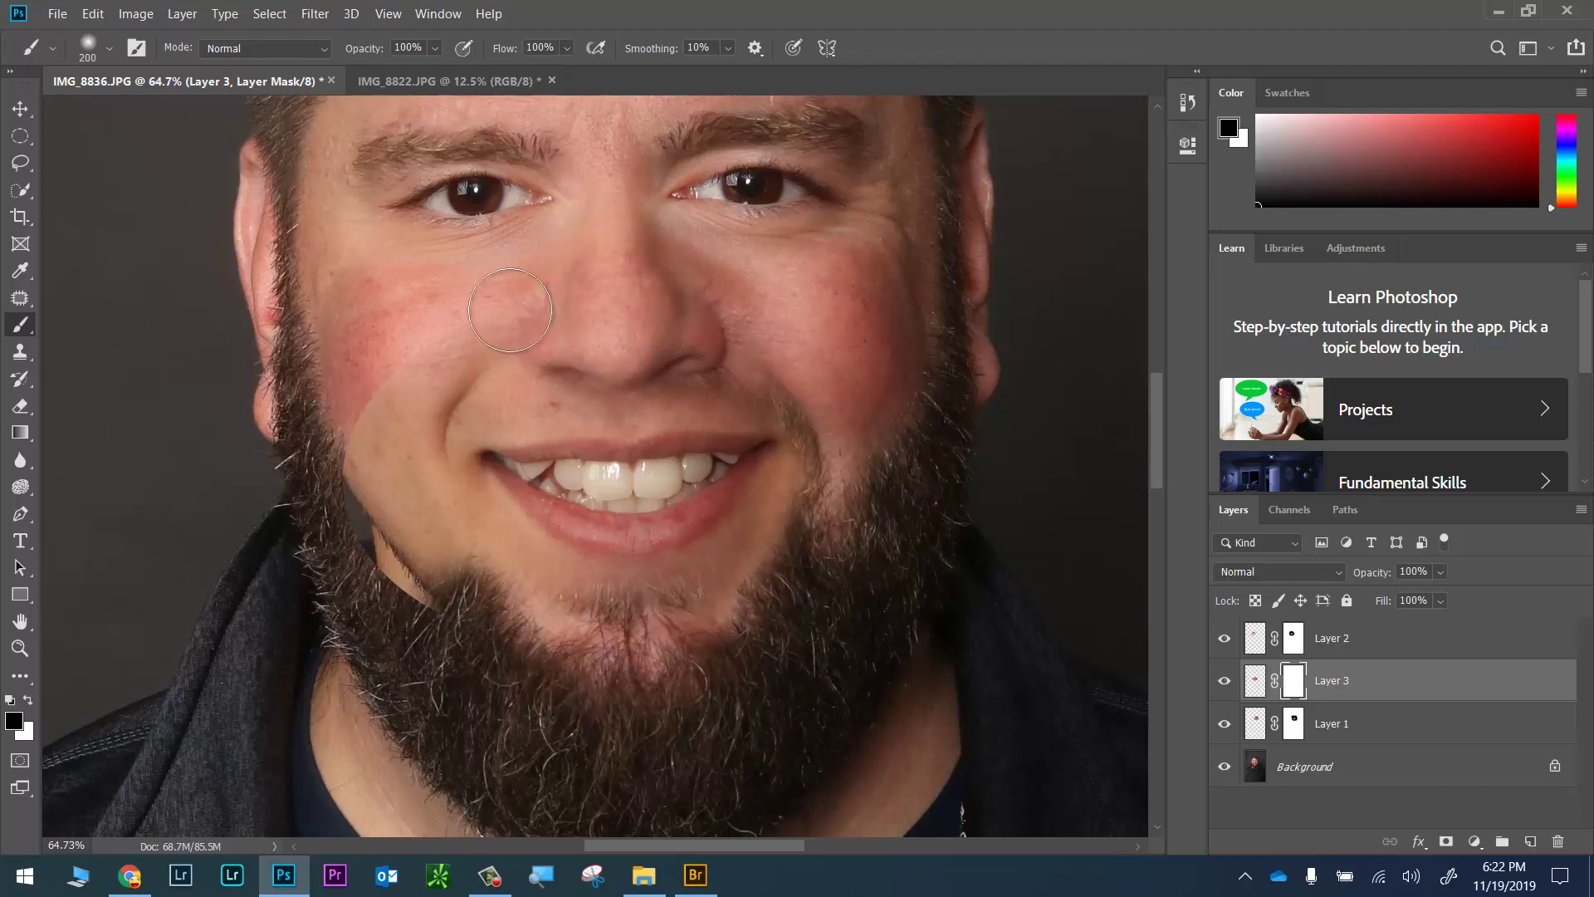
pyautogui.moveTo(724, 380)
pyautogui.mouseDown()
pyautogui.moveTo(464, 398)
pyautogui.moveTo(701, 380)
pyautogui.moveTo(496, 383)
pyautogui.moveTo(377, 476)
pyautogui.moveTo(338, 613)
pyautogui.moveTo(356, 445)
pyautogui.moveTo(387, 546)
pyautogui.moveTo(432, 452)
pyautogui.moveTo(452, 565)
pyautogui.moveTo(445, 511)
pyautogui.moveTo(482, 596)
pyautogui.moveTo(583, 614)
pyautogui.moveTo(480, 553)
pyautogui.moveTo(450, 526)
pyautogui.moveTo(456, 506)
pyautogui.moveTo(529, 601)
pyautogui.moveTo(755, 584)
pyautogui.moveTo(835, 455)
pyautogui.moveTo(812, 614)
pyautogui.moveTo(800, 386)
pyautogui.moveTo(675, 366)
pyautogui.moveTo(521, 373)
pyautogui.moveTo(419, 427)
pyautogui.moveTo(397, 582)
pyautogui.moveTo(439, 704)
pyautogui.moveTo(720, 698)
pyautogui.moveTo(686, 635)
pyautogui.mouseUp()
# Scale Layer 3 to about 102.9% width and 105.4% height, nudging the mouth slightly to the left
pyautogui.press('v')
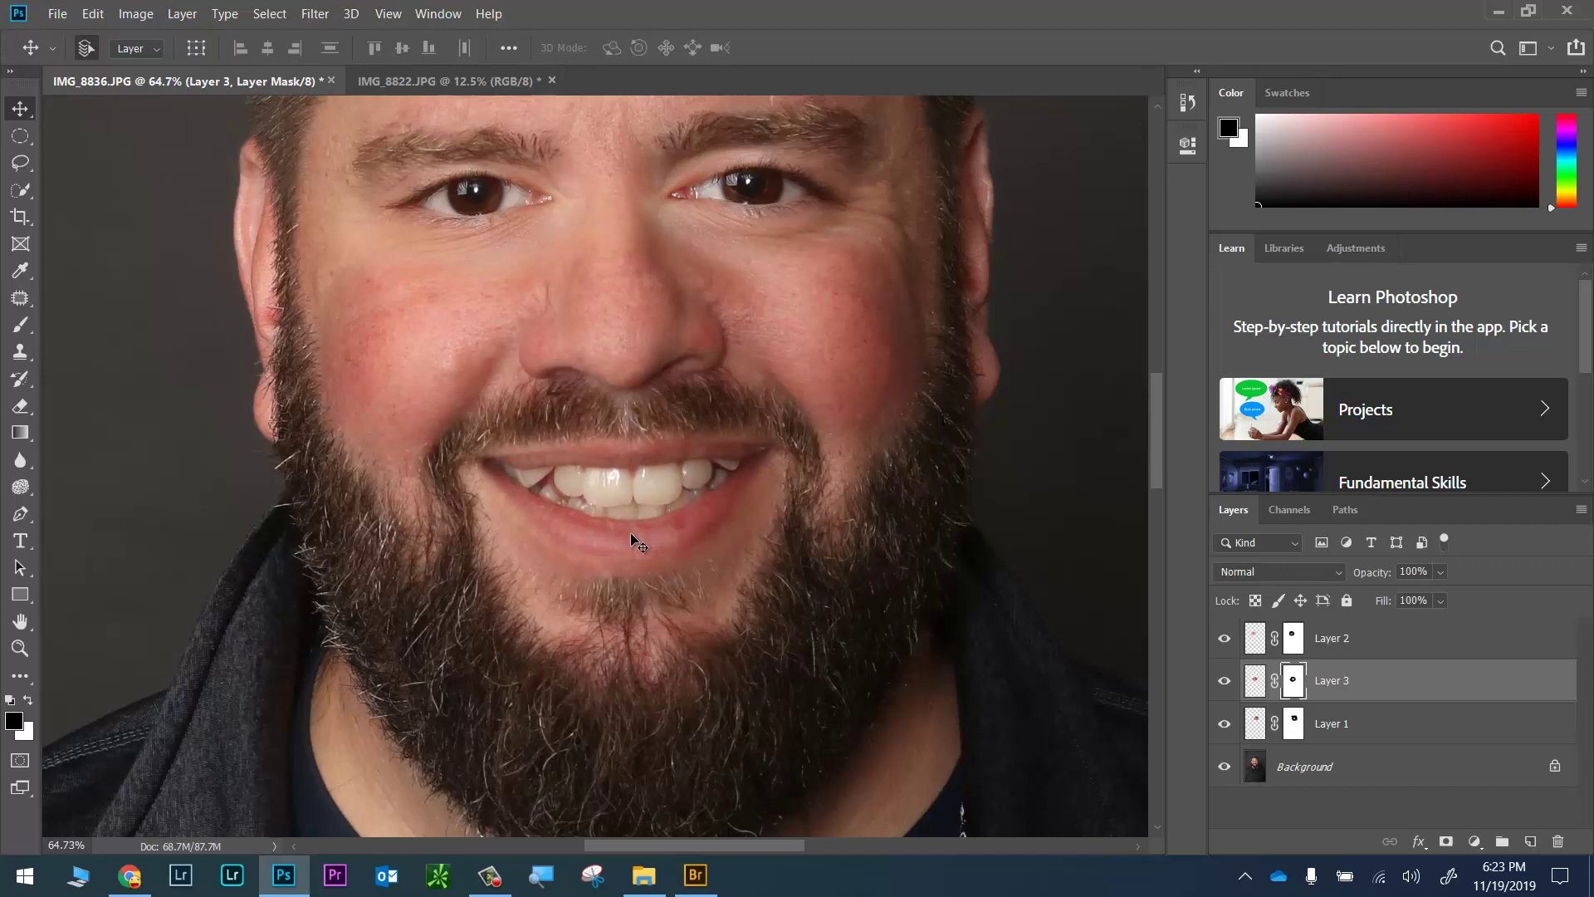
pyautogui.hotkey('ctrl', 't')
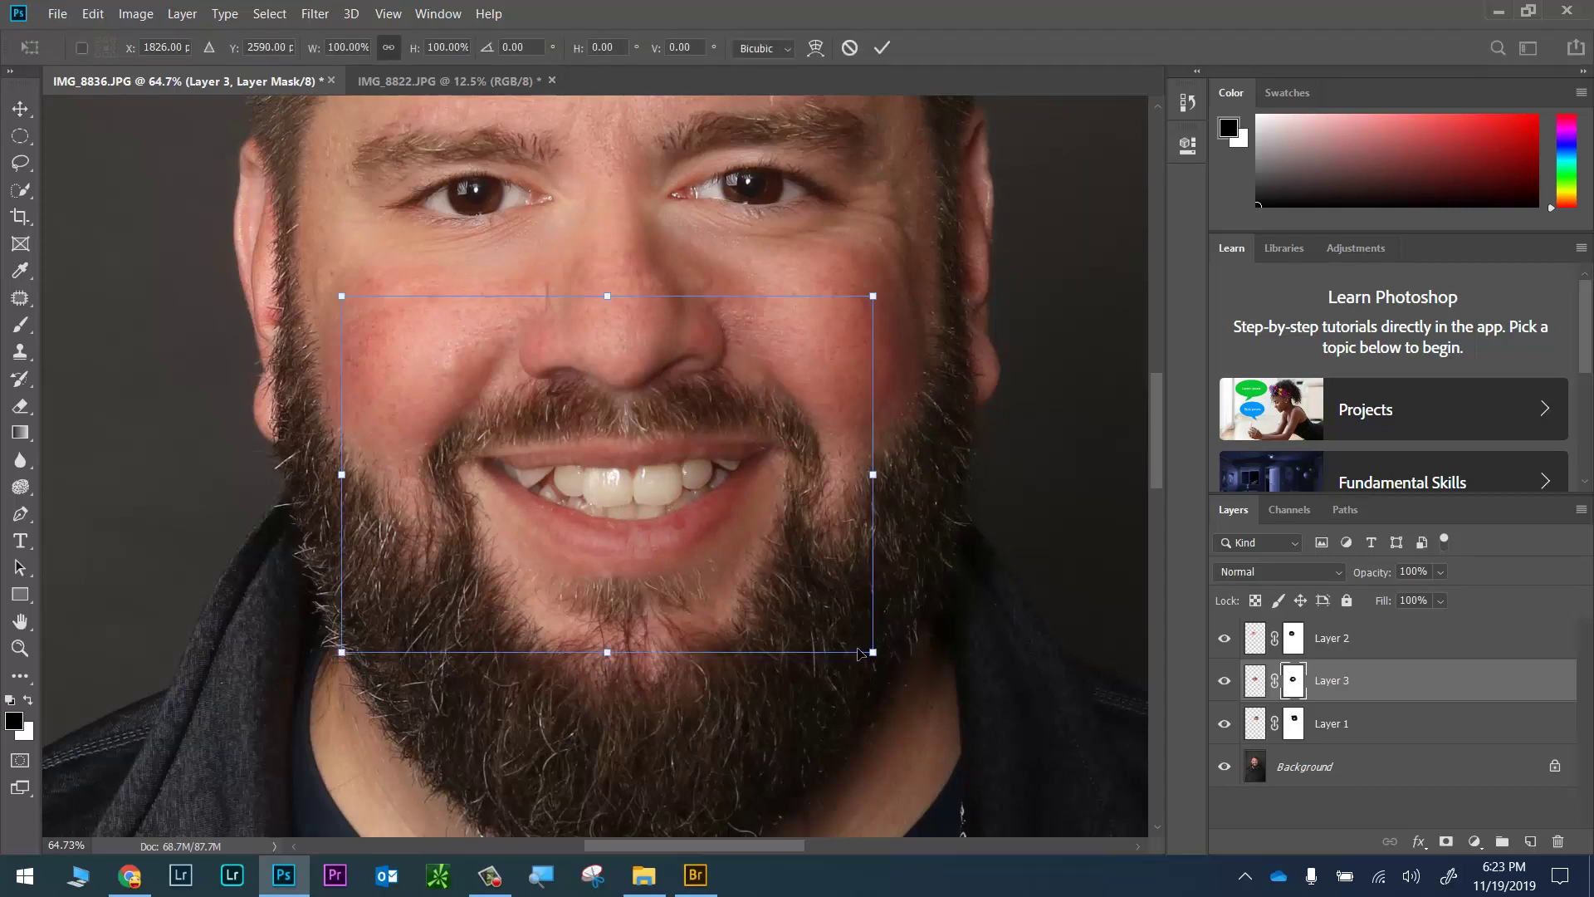
pyautogui.moveTo(872, 651); pyautogui.dragTo(889, 661)
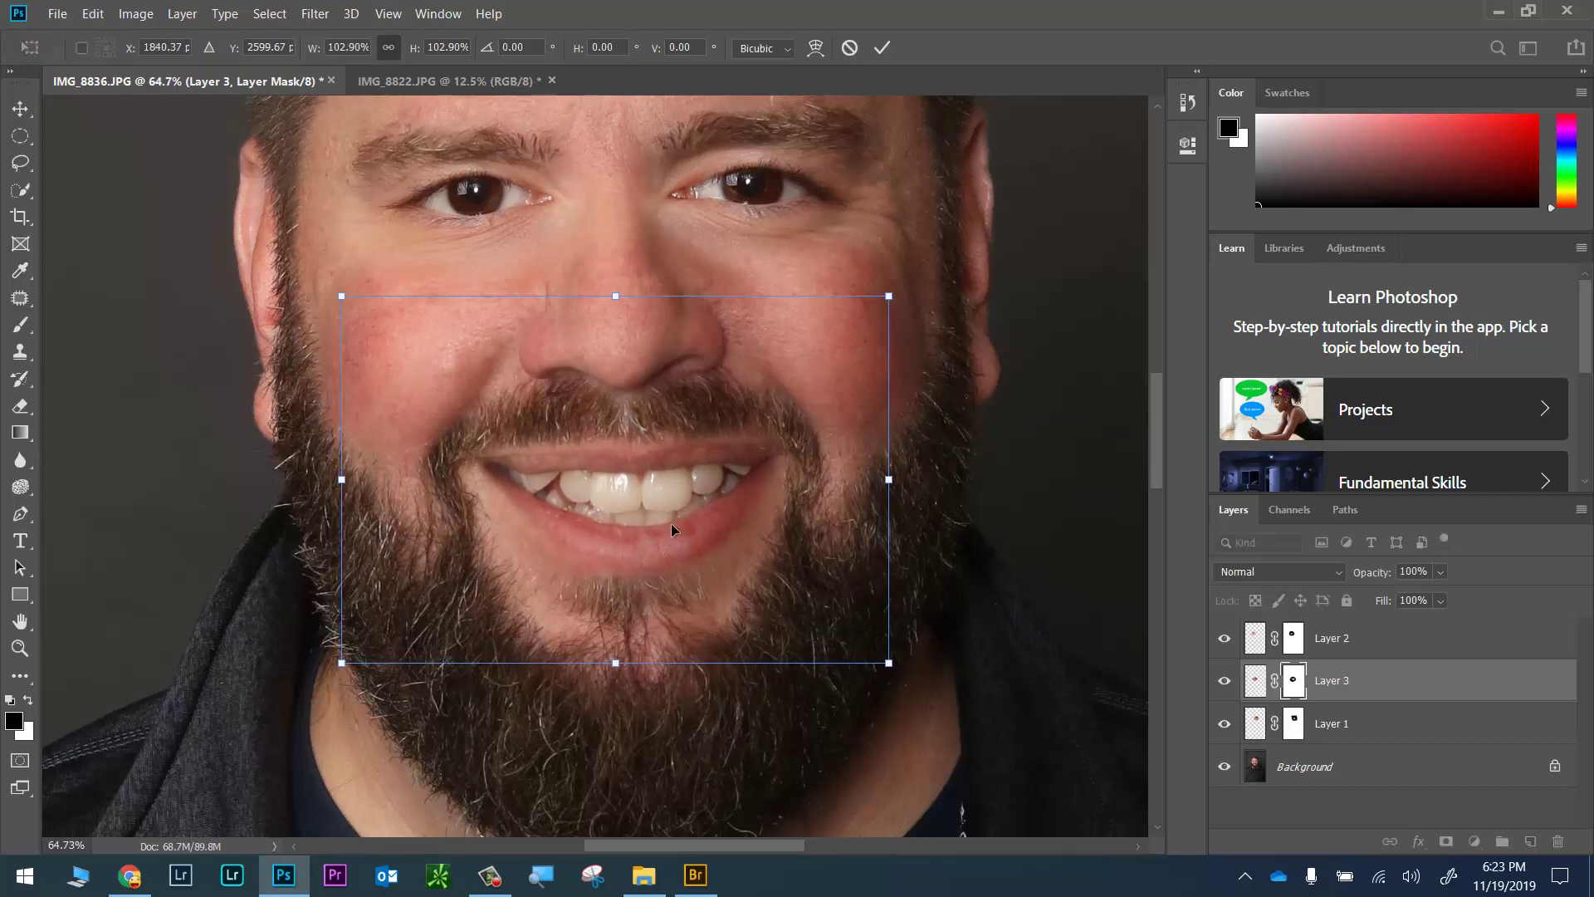
pyautogui.press('Left')
pyautogui.press('Left')
pyautogui.press('Left')
pyautogui.press('Left')
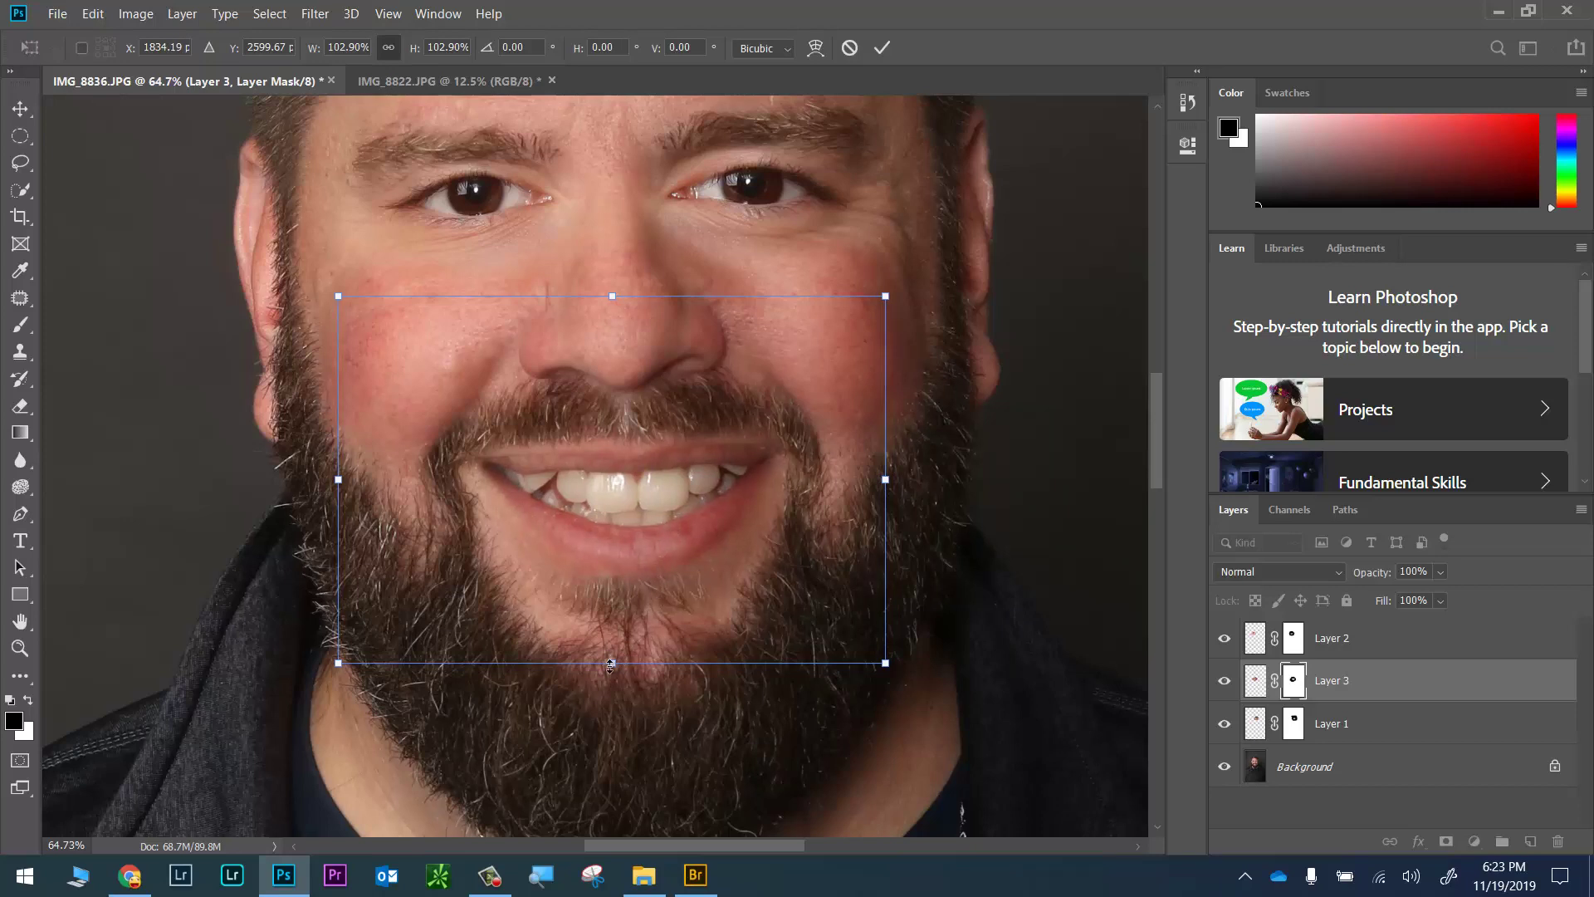
pyautogui.moveTo(612, 670); pyautogui.dragTo(613, 672)
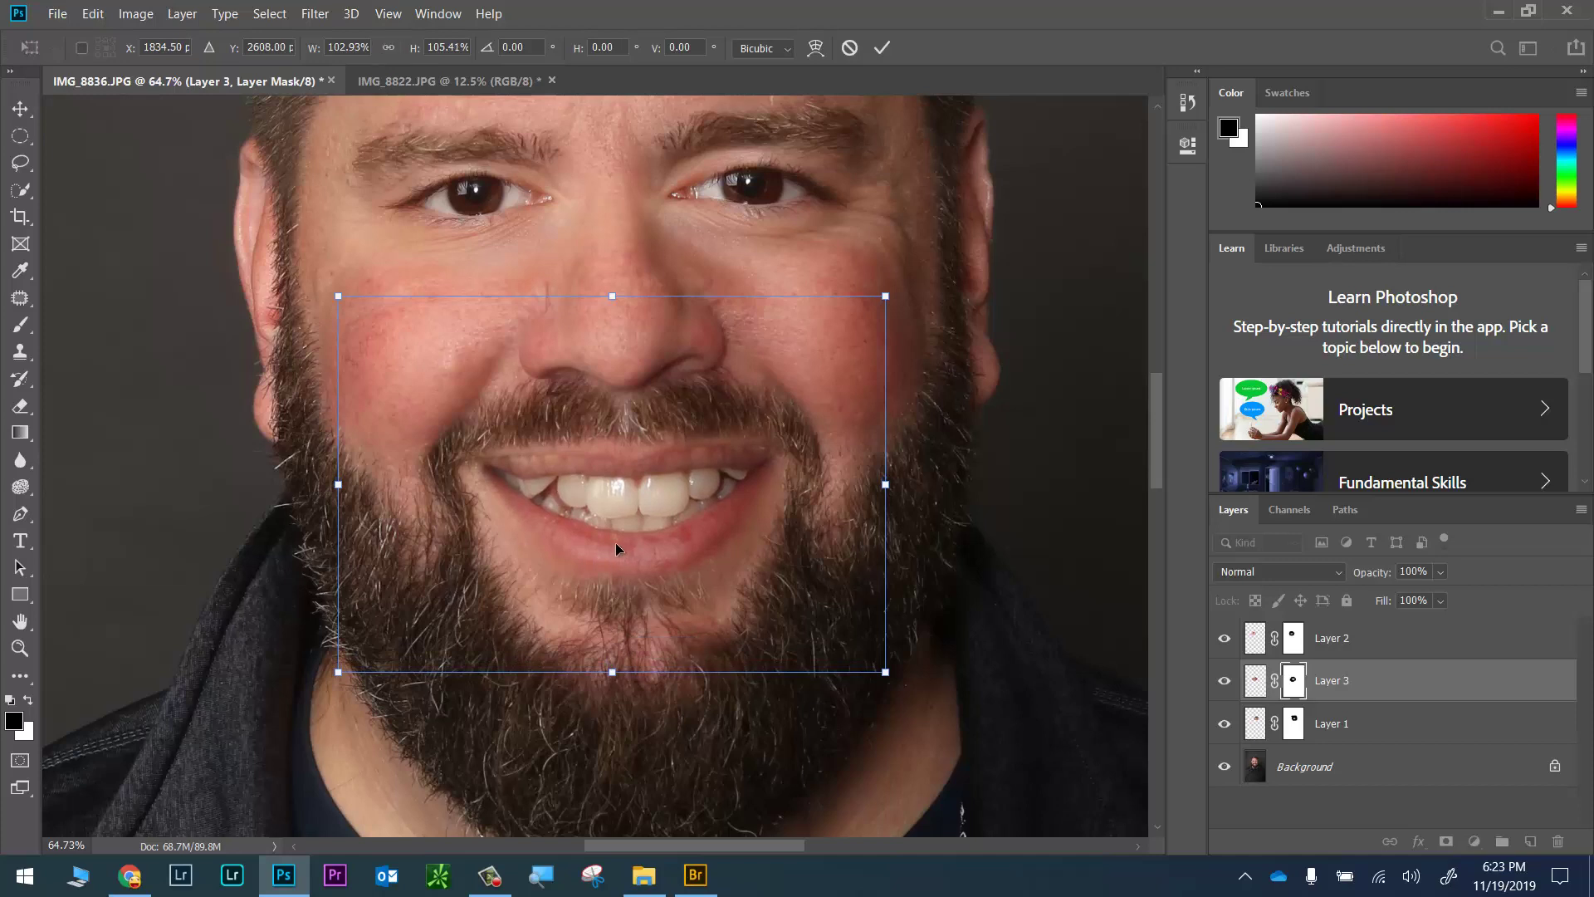
# Nudge Layer 3 up 11 px and left about 3 px to align the mouth, and apply the transform
pyautogui.press('Up')
pyautogui.press('Up')
pyautogui.press('Up')
pyautogui.press('Up')
pyautogui.press('Up')
pyautogui.press('Up')
pyautogui.press('Up')
pyautogui.press('Up')
pyautogui.press('Up')
pyautogui.press('Up')
pyautogui.press('Up')
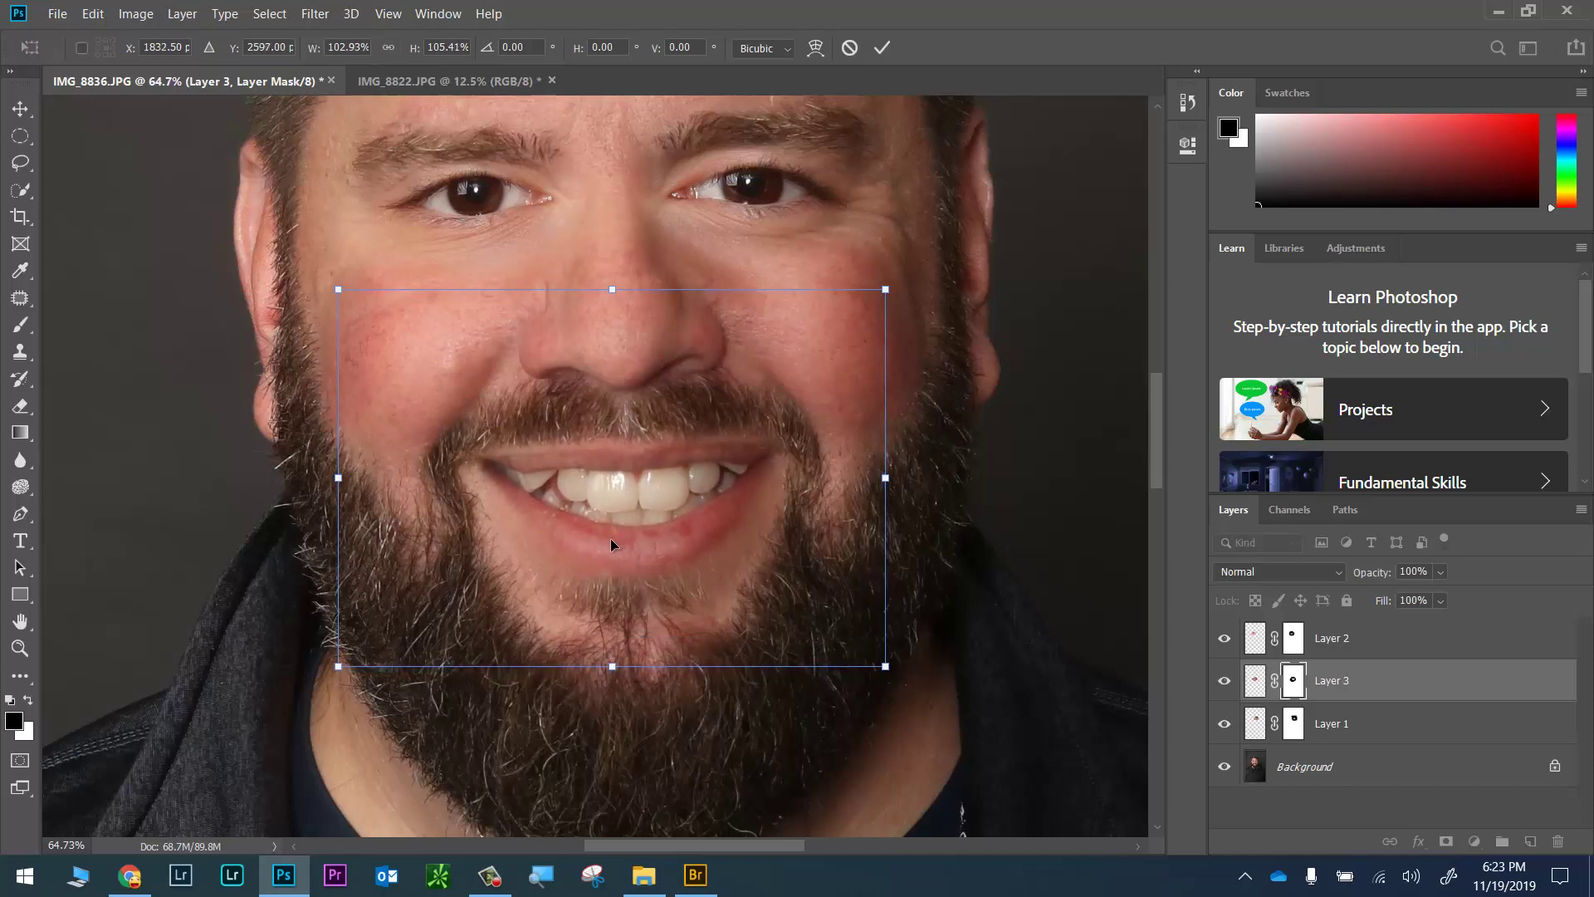
pyautogui.press('Left')
pyautogui.press('Left')
pyautogui.press('Left')
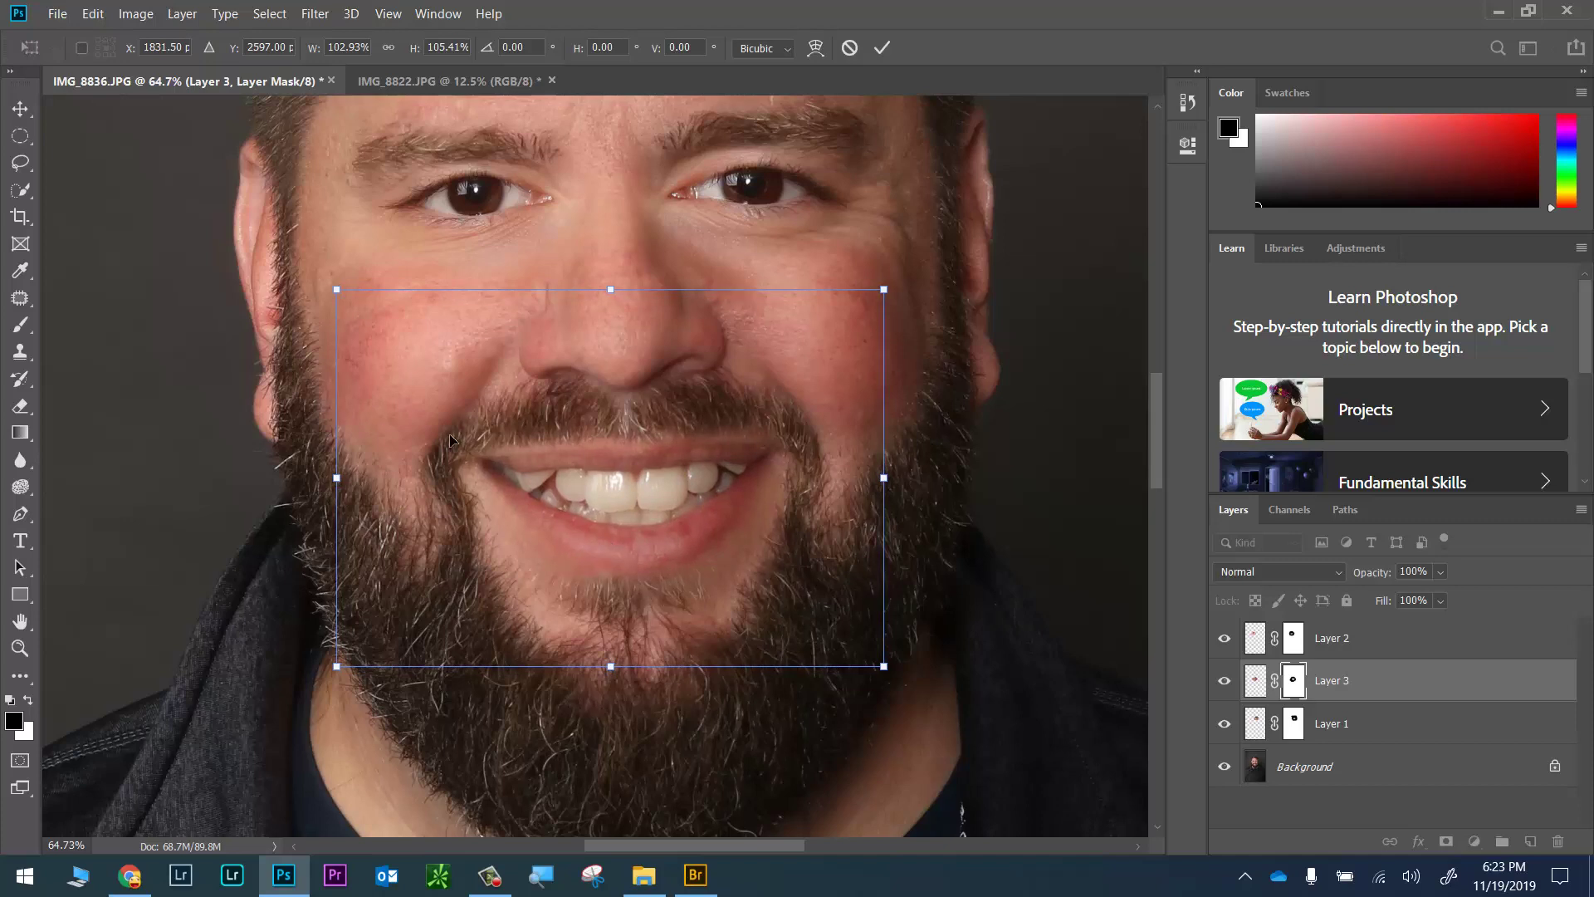
pyautogui.press('Return')
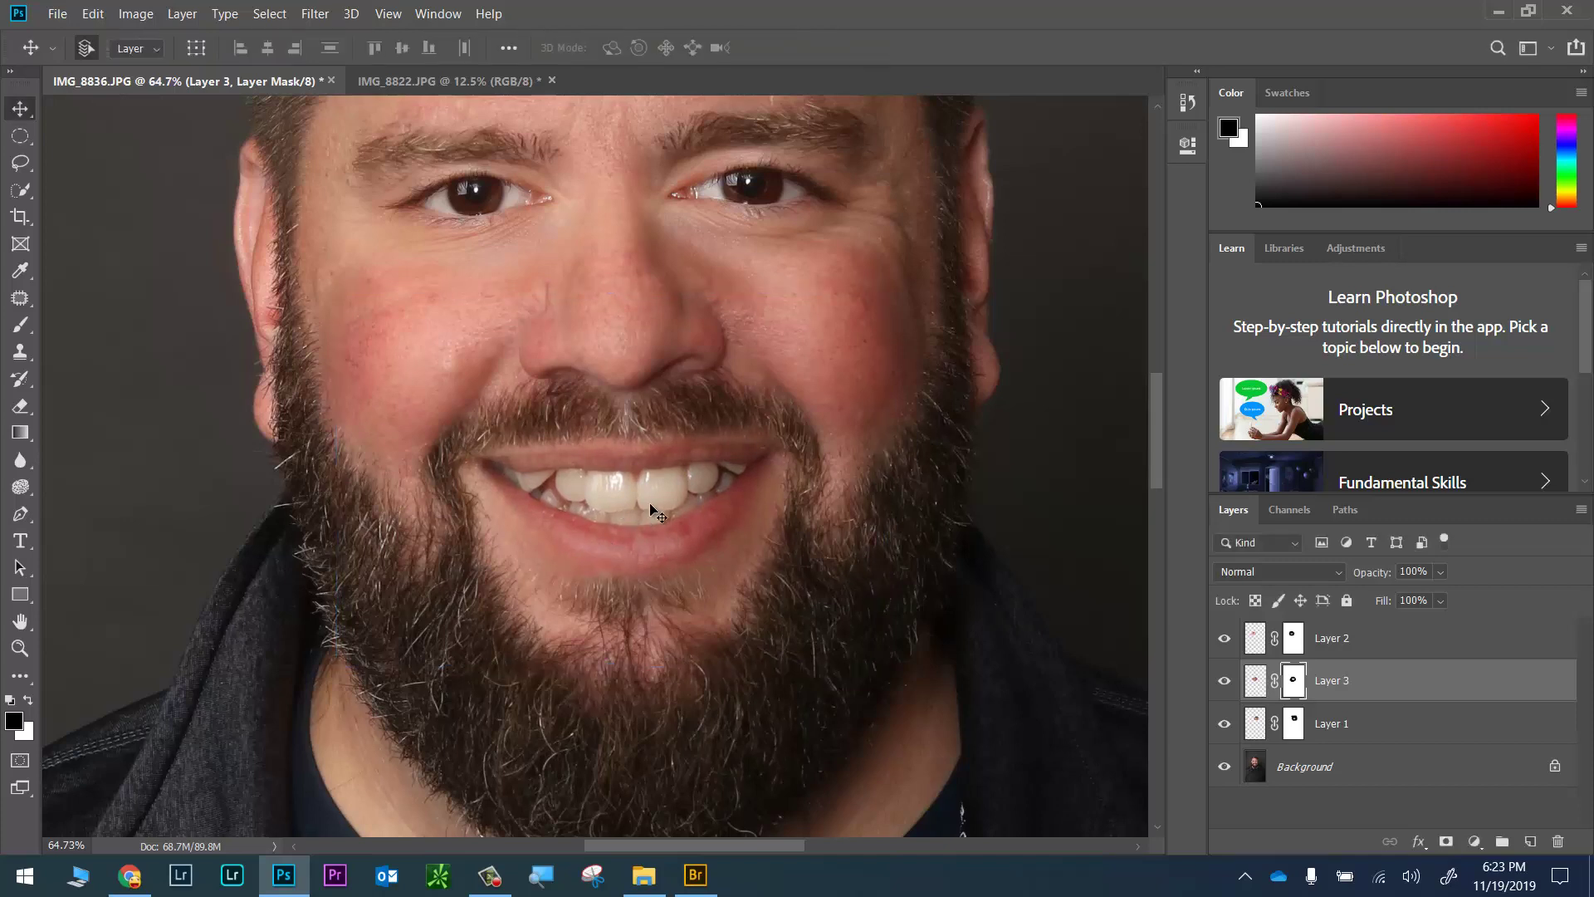
pyautogui.scroll(-3, 630, 507)
pyautogui.scroll(-2, 630, 496)
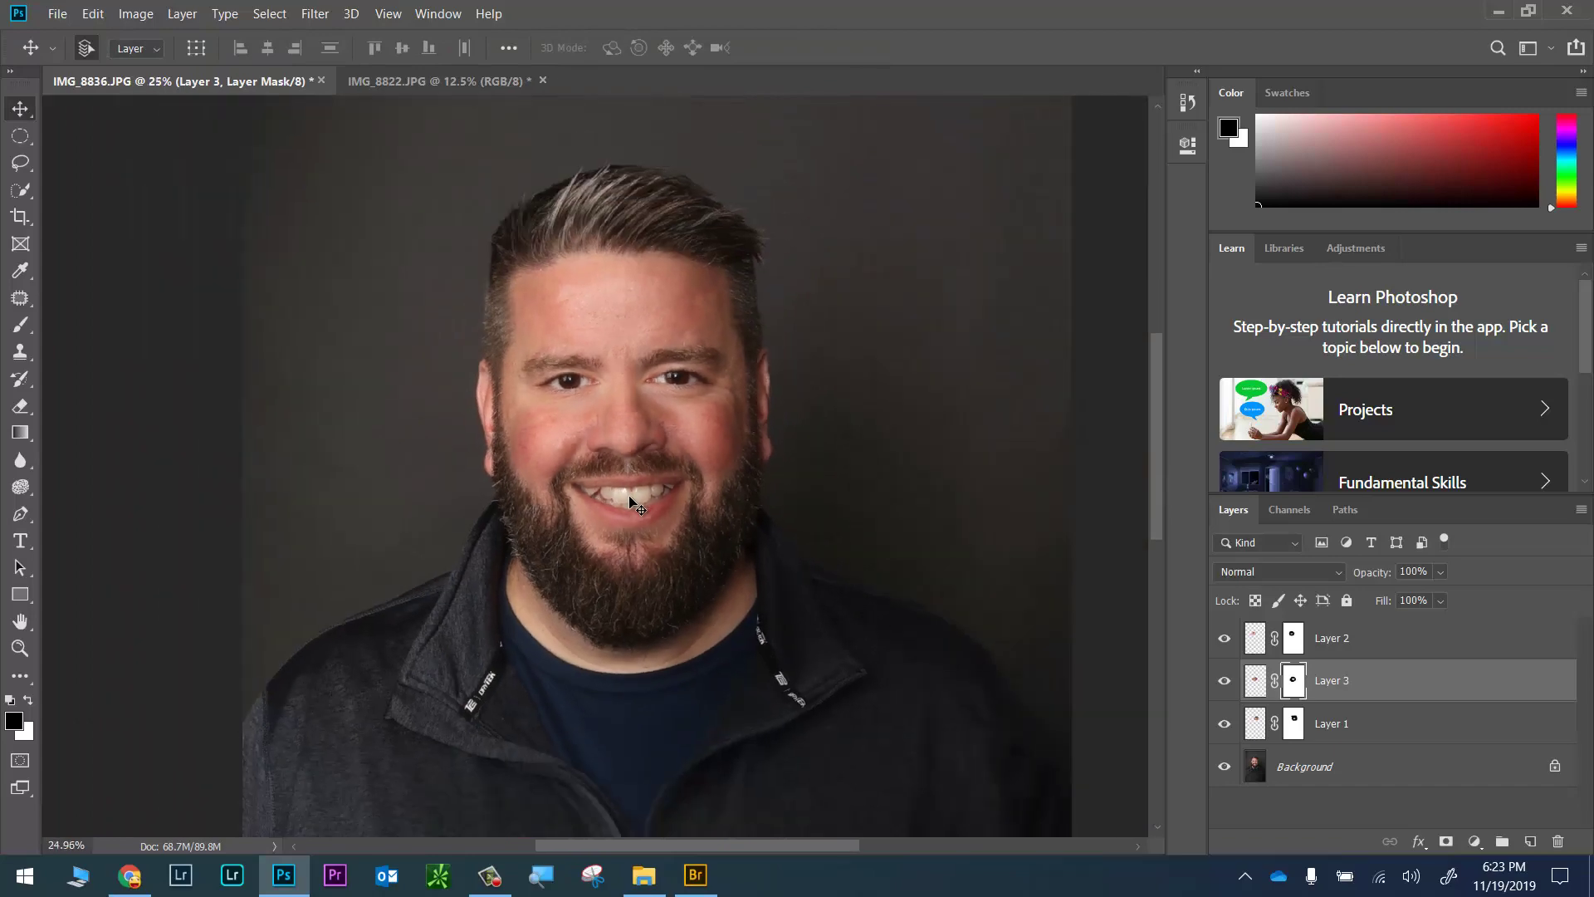
pyautogui.scroll(2, 606, 468)
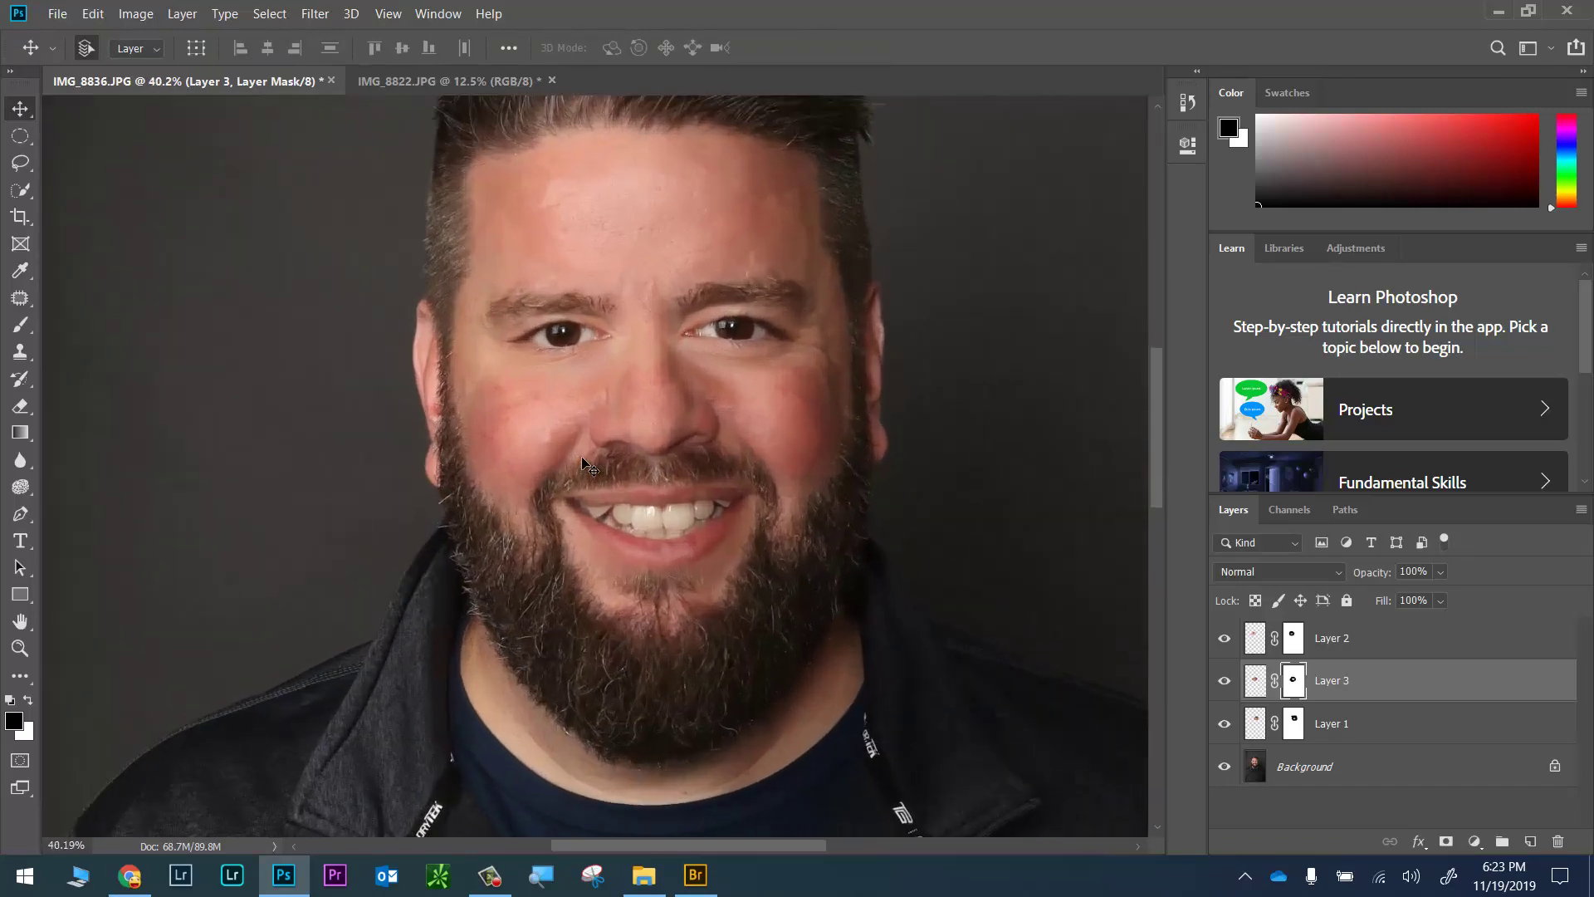
pyautogui.scroll(2, 671, 387)
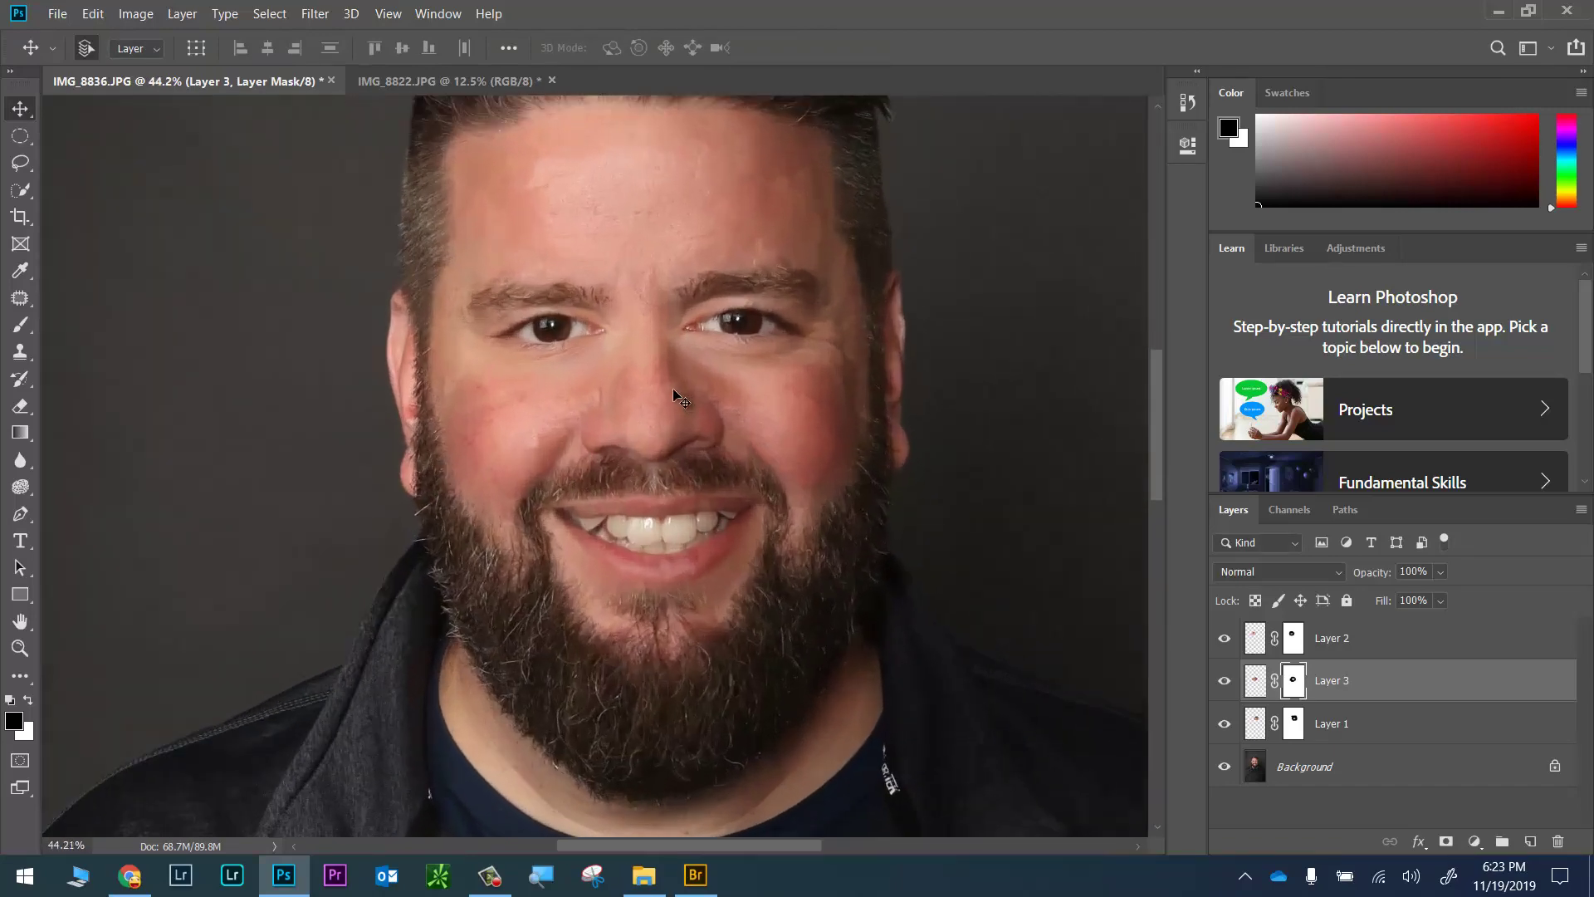
pyautogui.scroll(1, 545, 434)
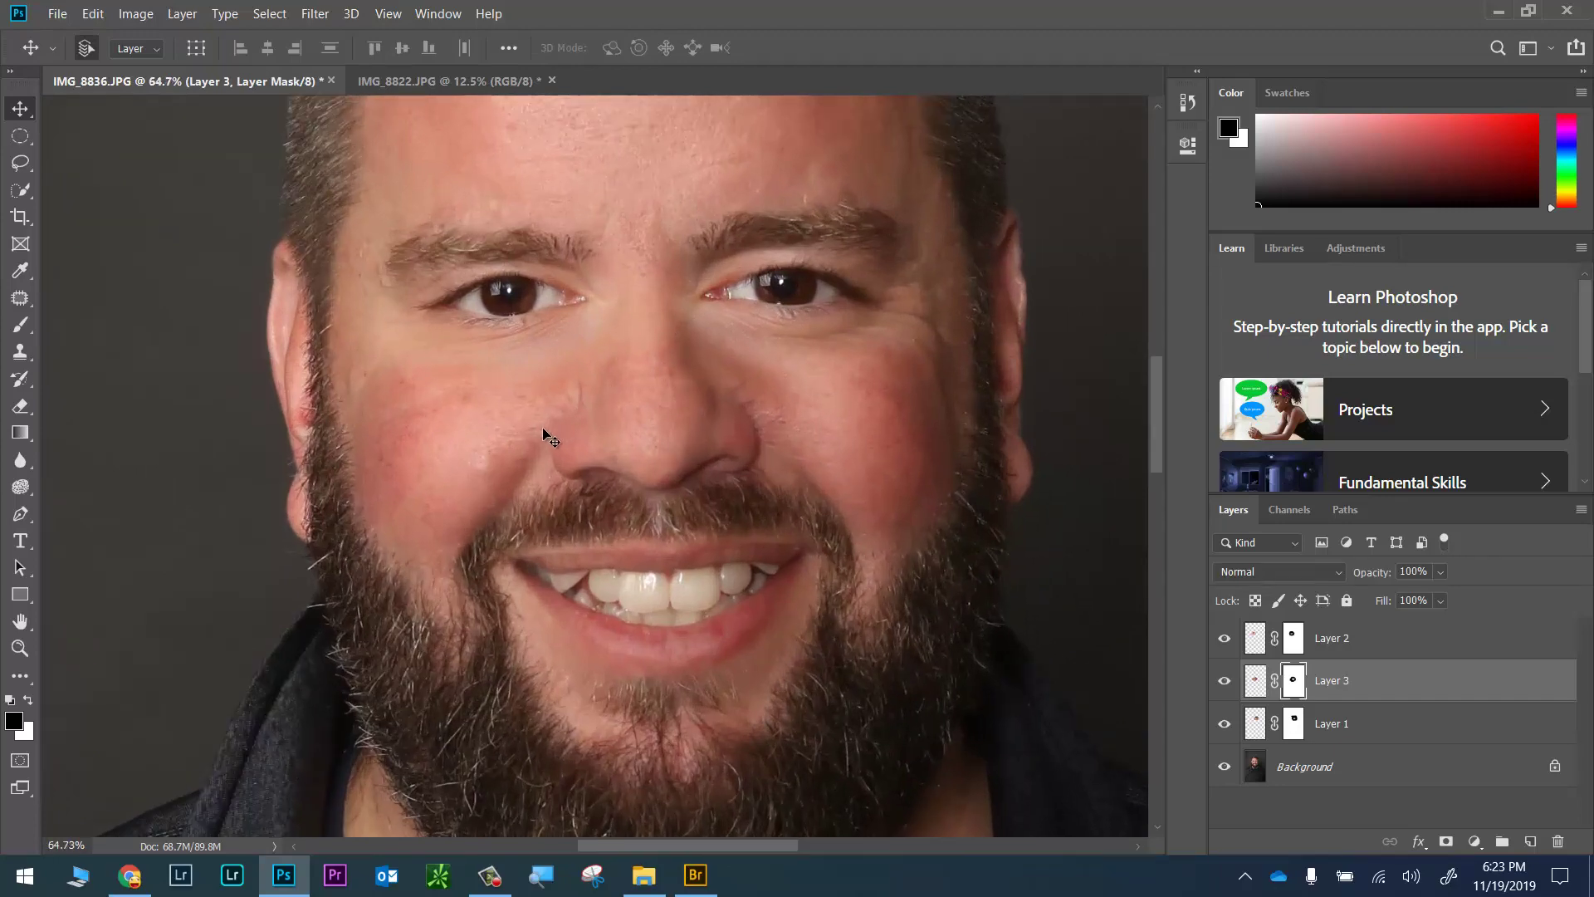
# Close the IMG_8822.JPG document
pyautogui.scroll(-1, 549, 430)
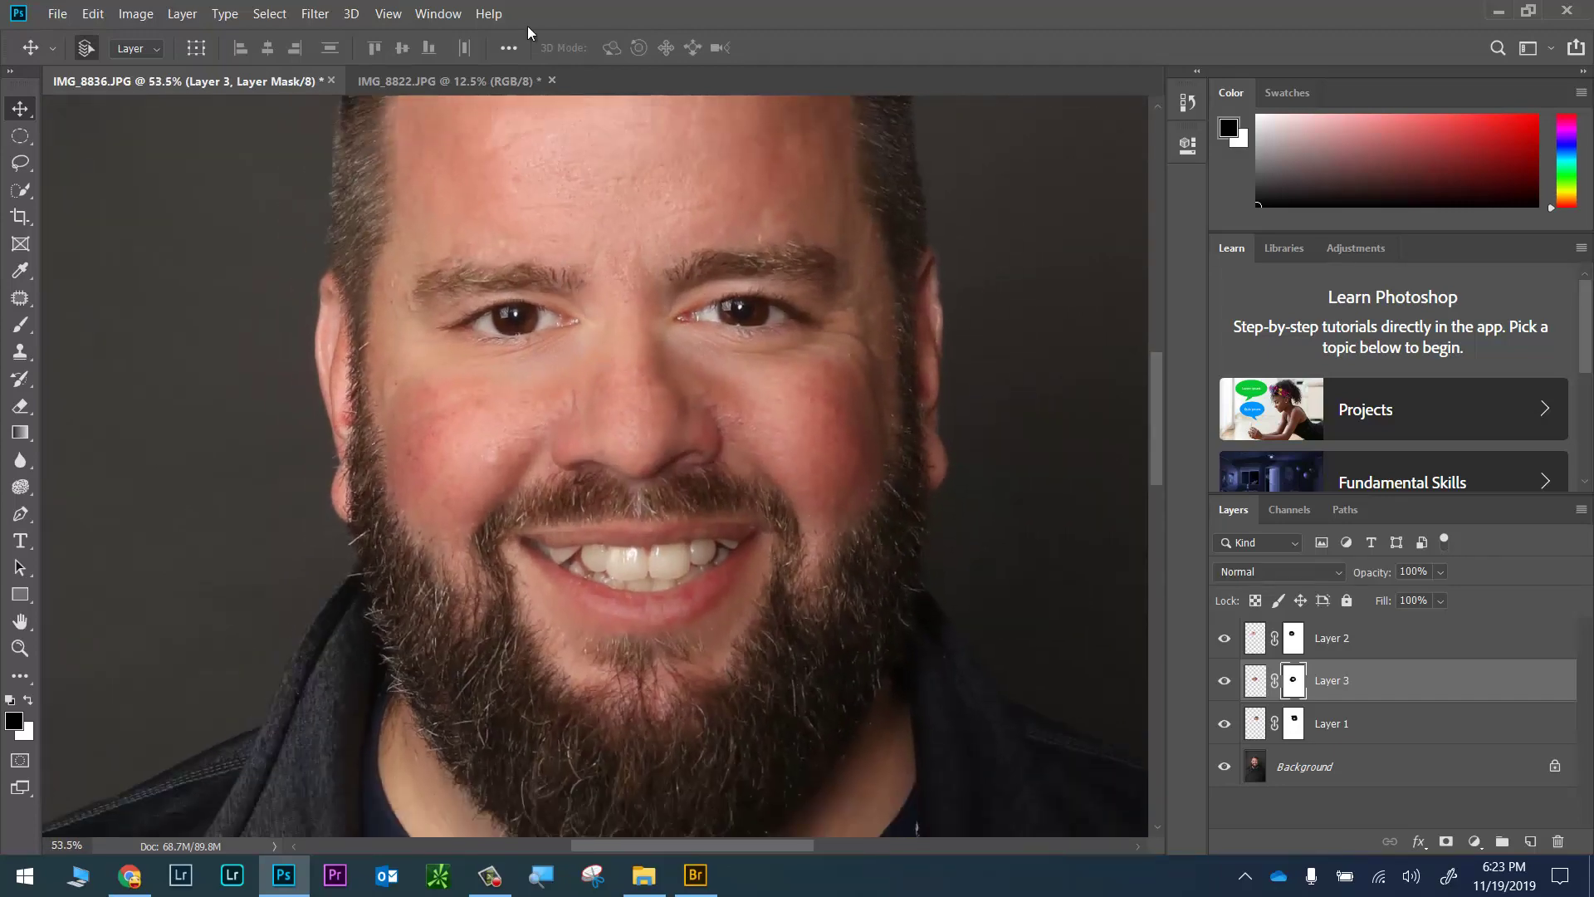
pyautogui.click(427, 80)
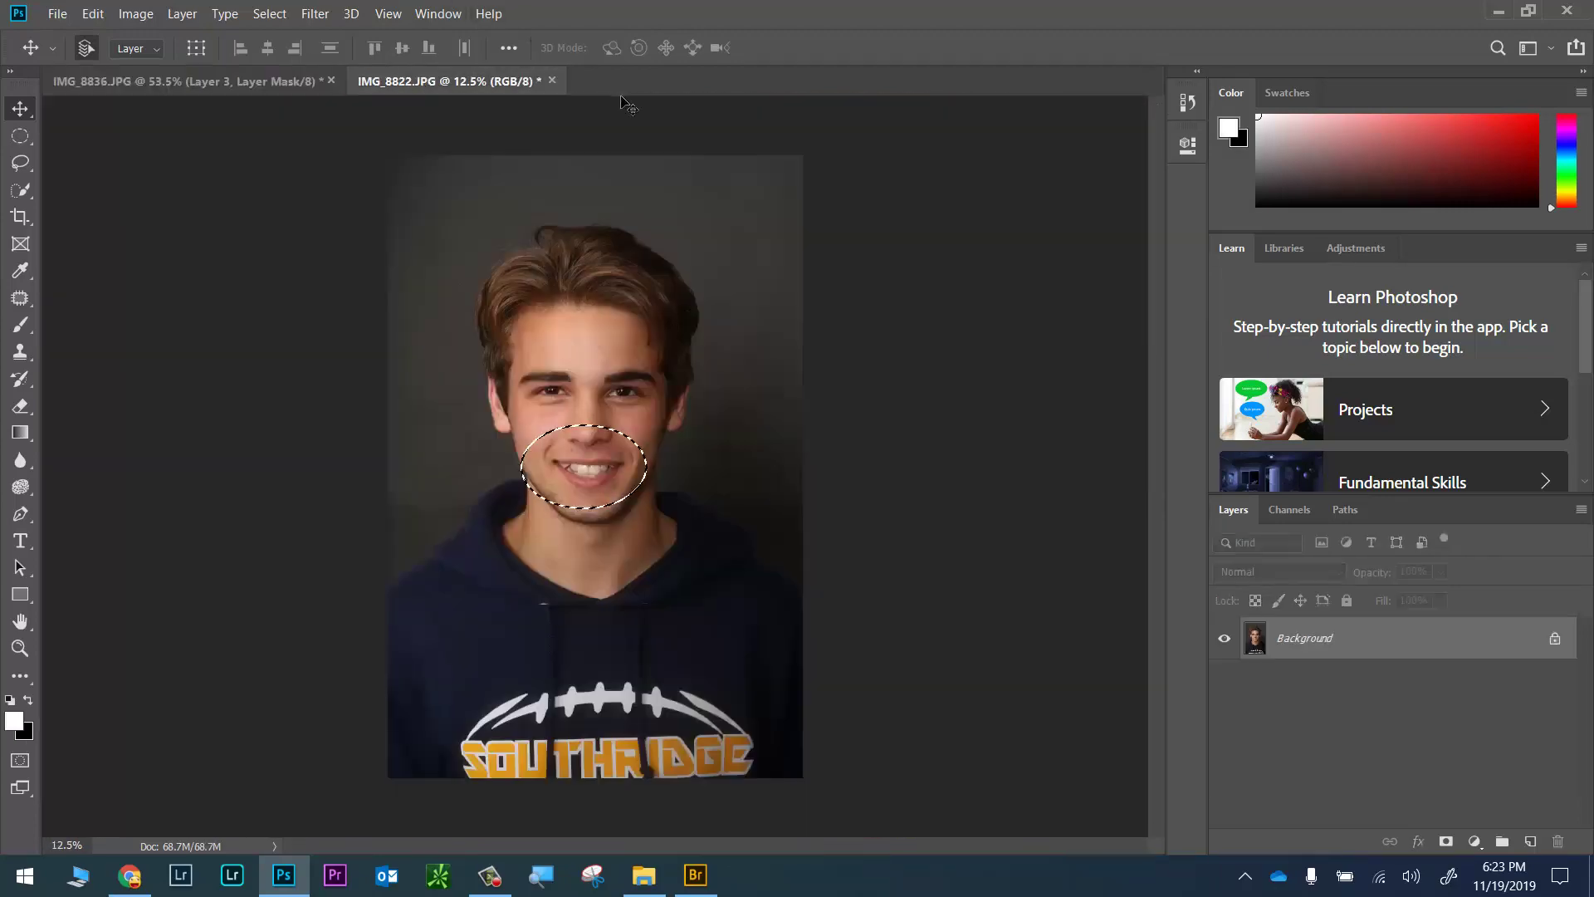
pyautogui.click(551, 80)
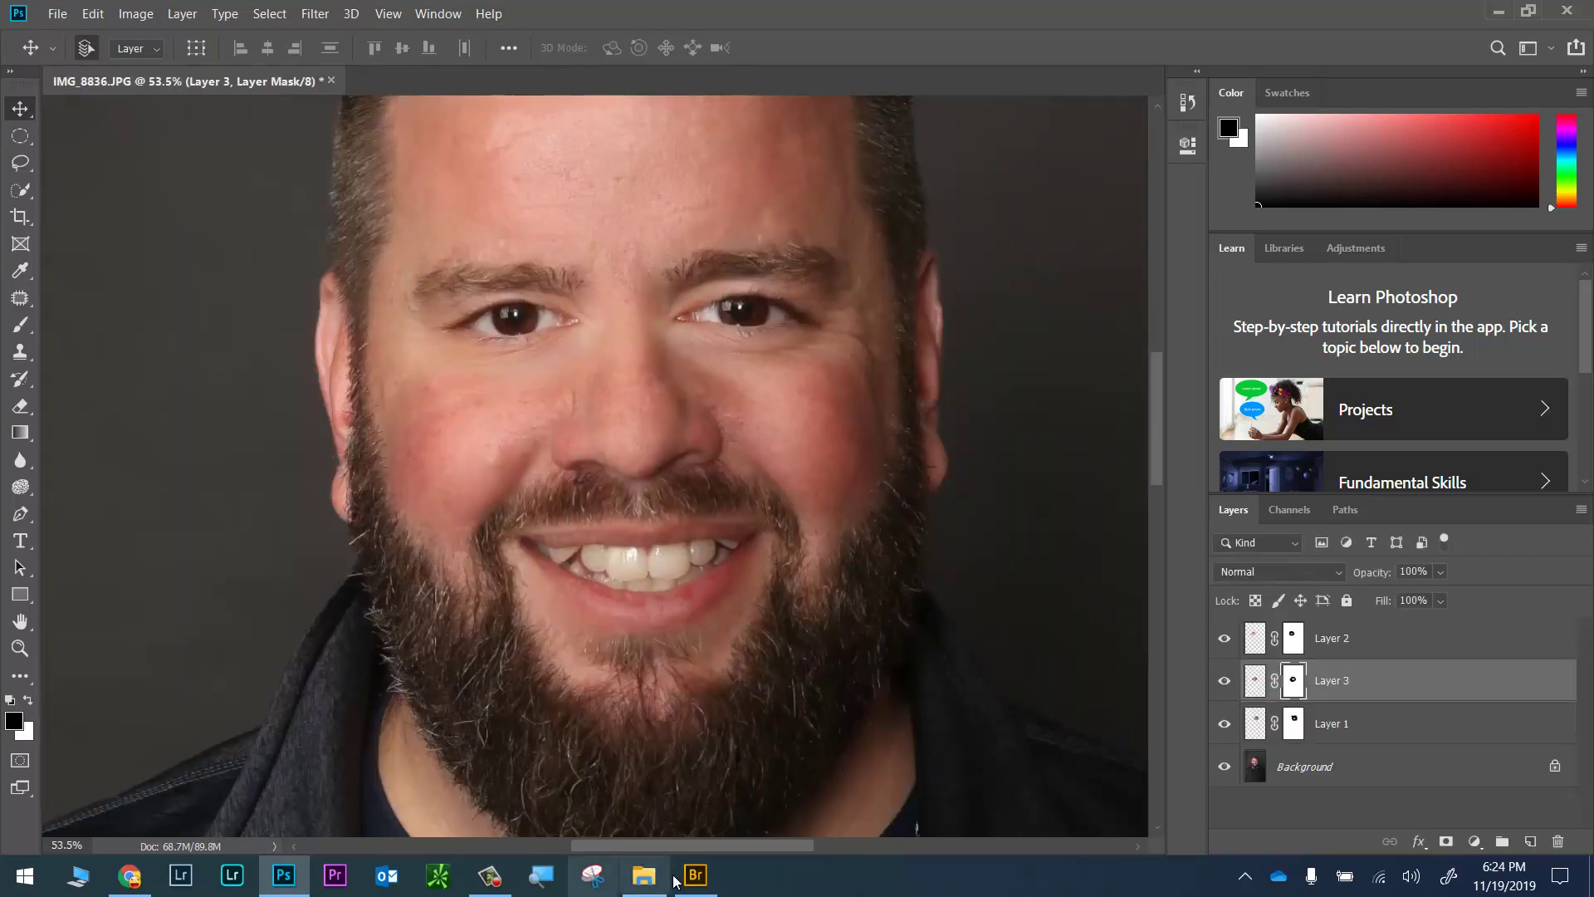
# Switch to Adobe Bridge, preview several portraits in the Class Photos folder, and open IMG_8834.JPG in Photoshop
pyautogui.moveTo(684, 879)
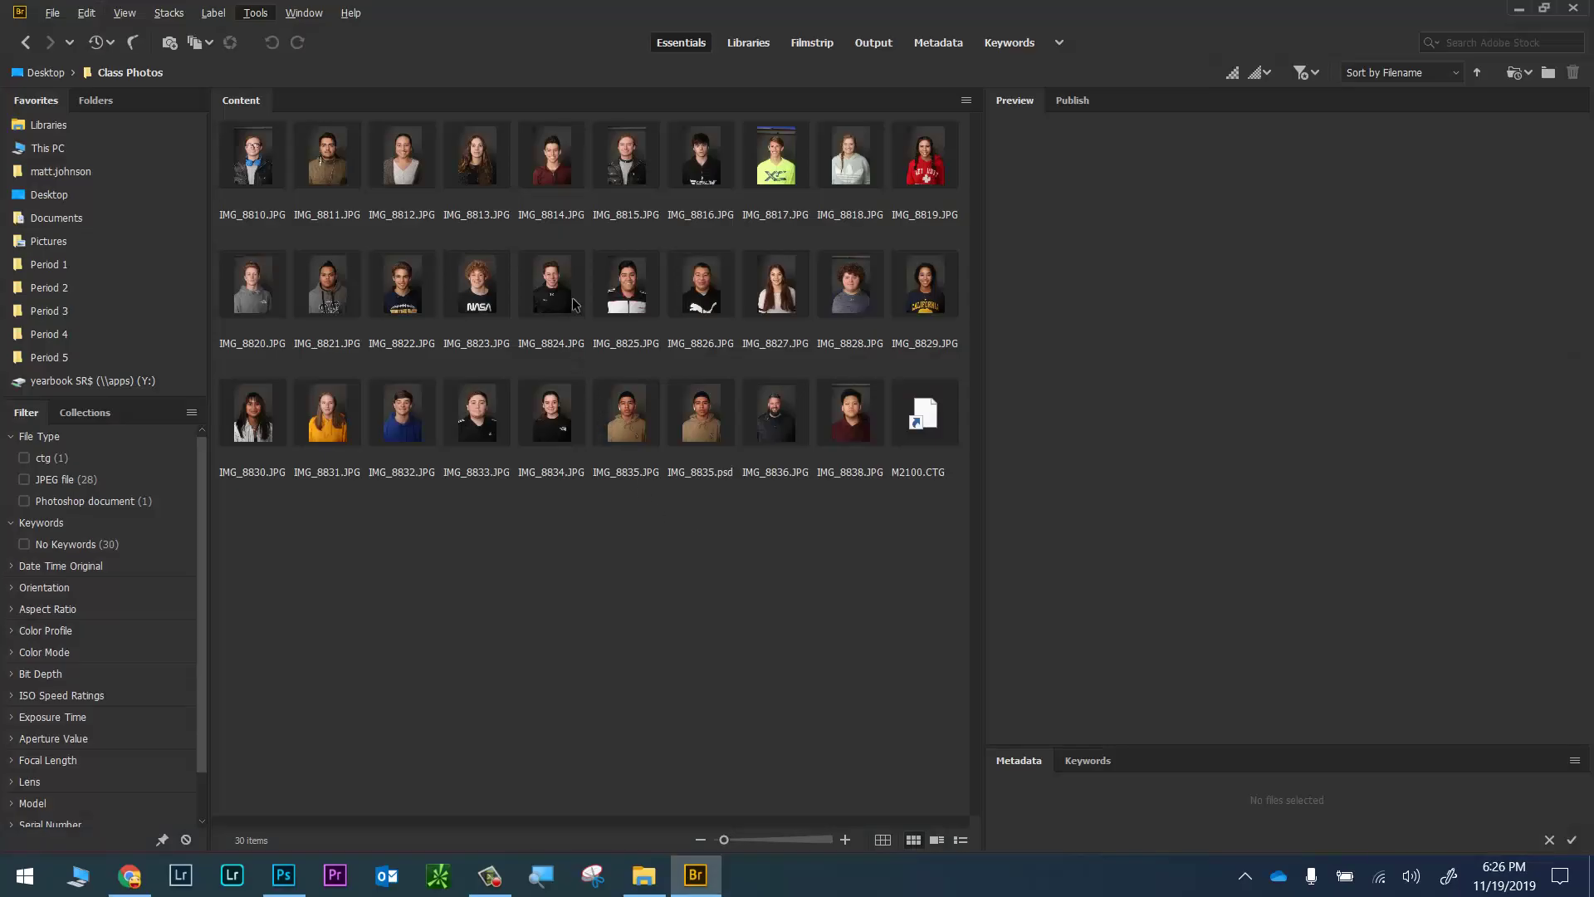
pyautogui.click(629, 301)
pyautogui.click(554, 292)
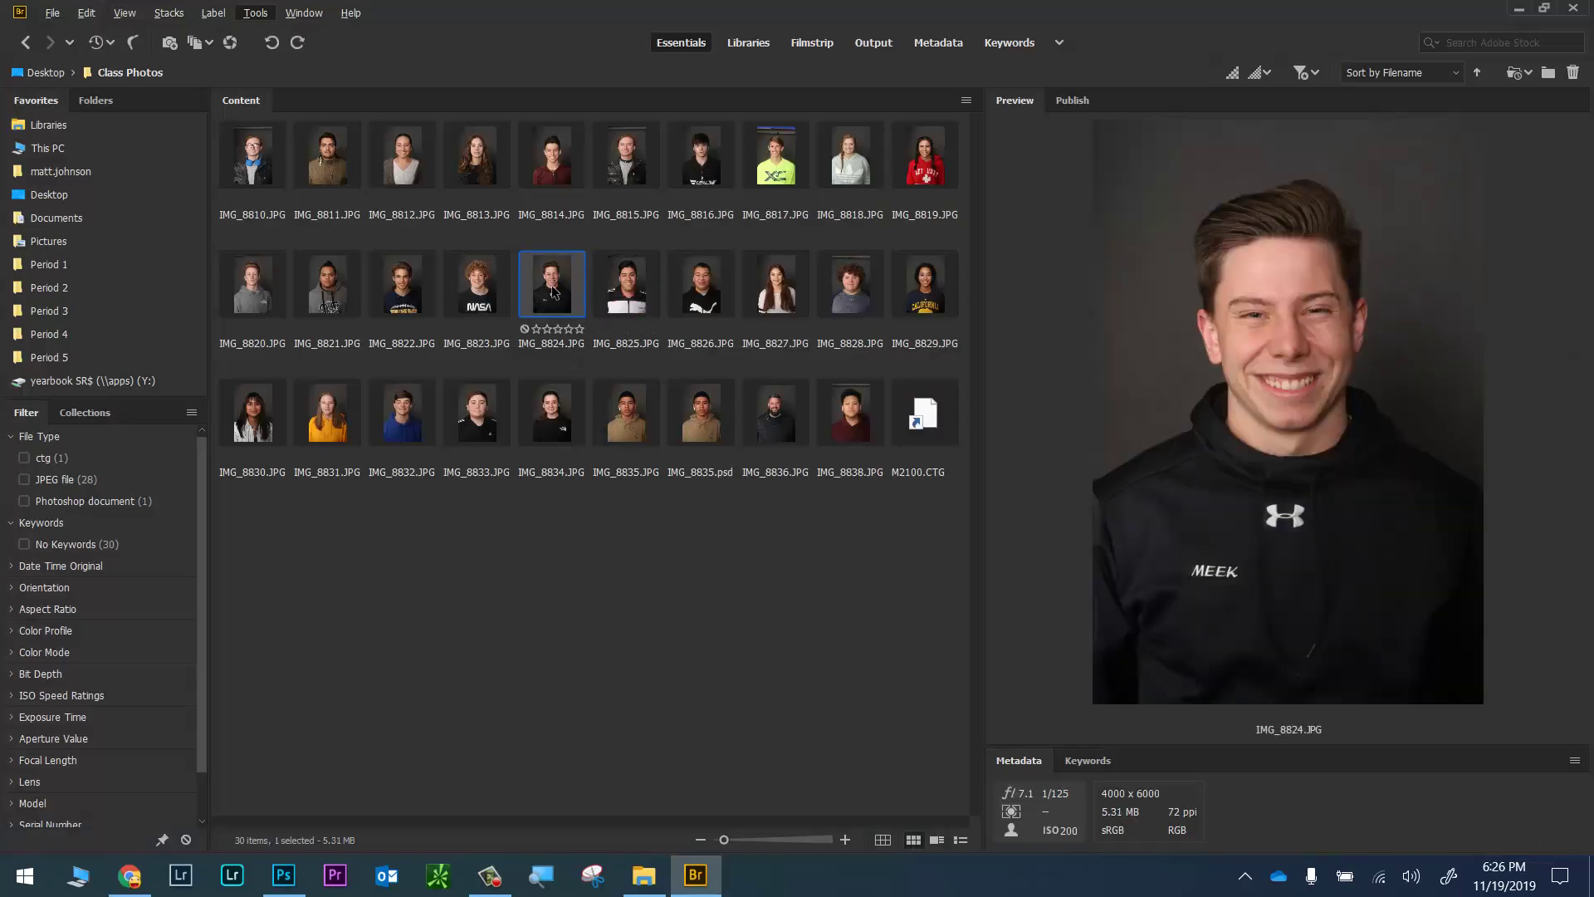
pyautogui.click(487, 283)
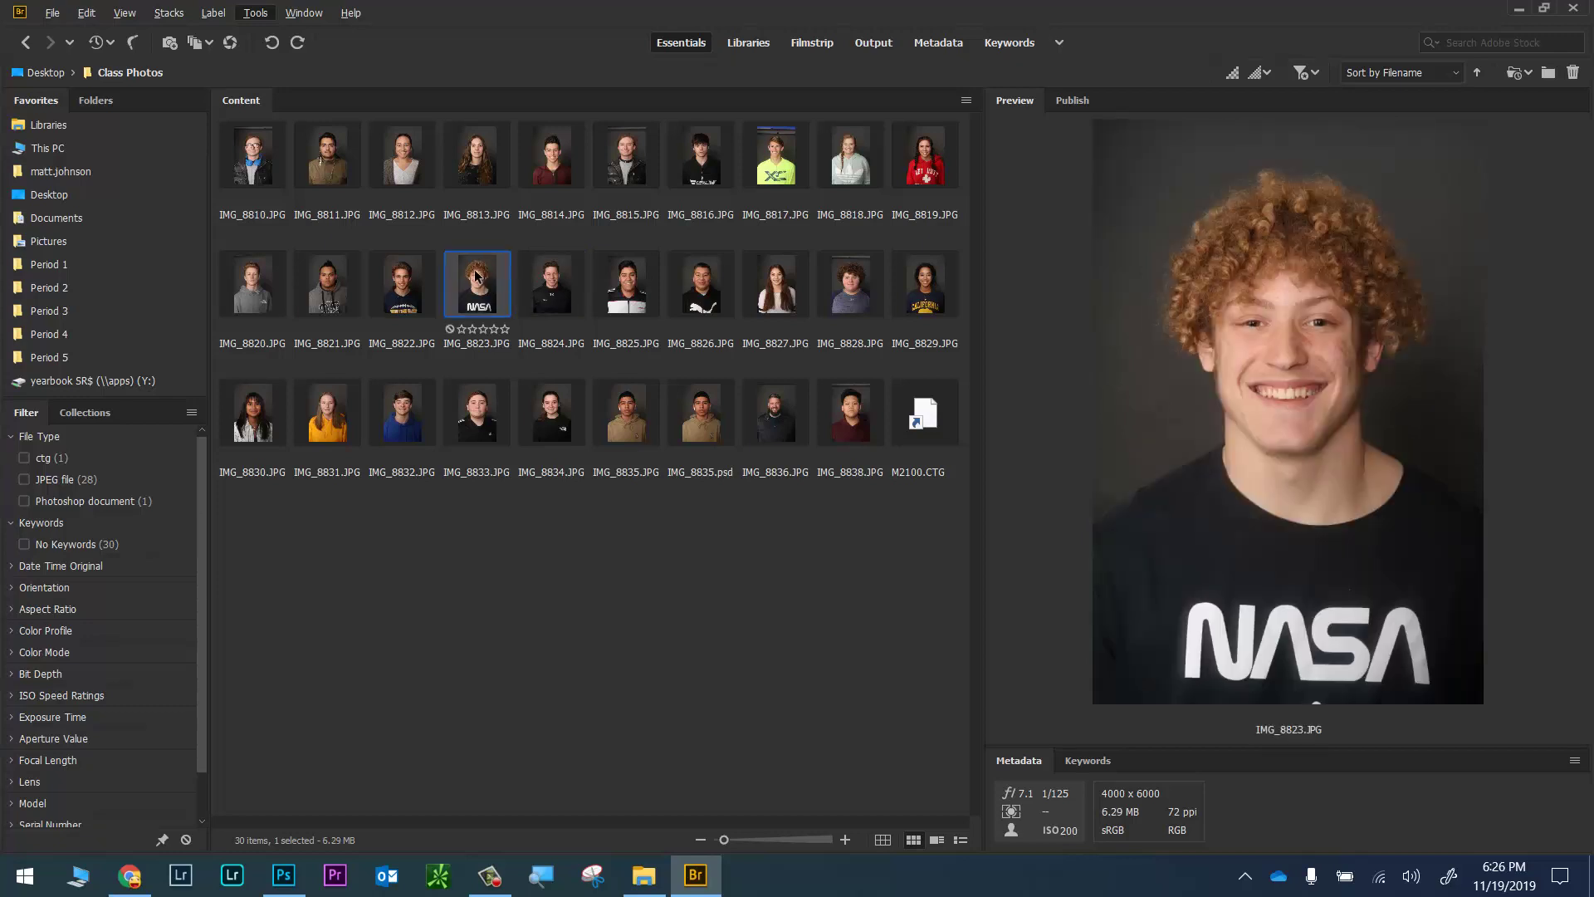
pyautogui.click(638, 166)
pyautogui.click(551, 178)
pyautogui.click(486, 176)
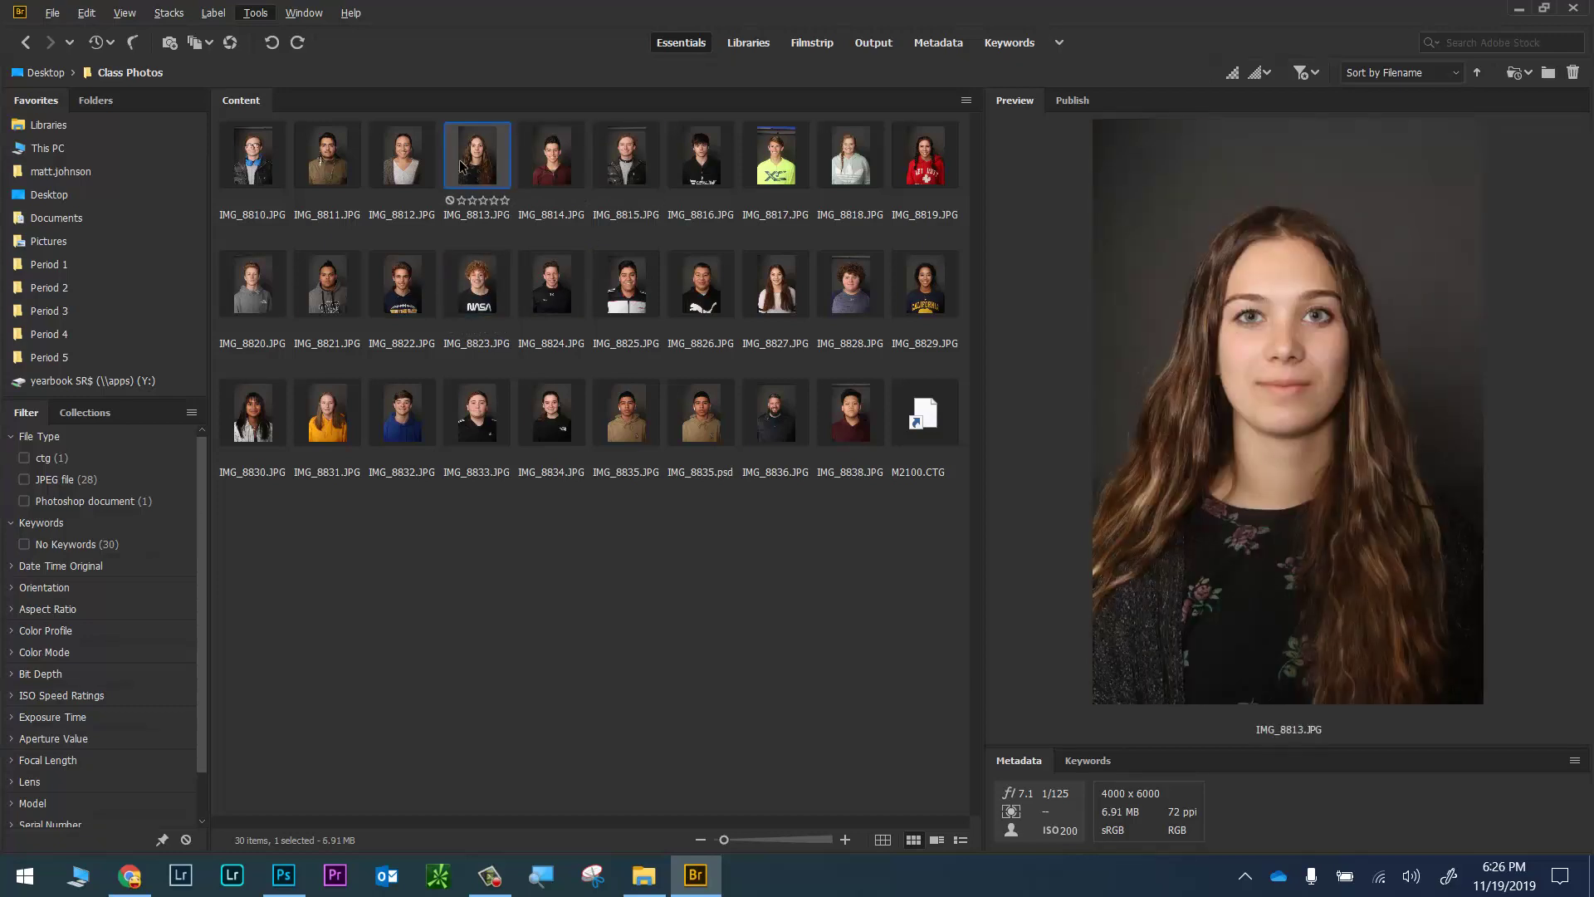
pyautogui.click(410, 154)
pyautogui.click(344, 179)
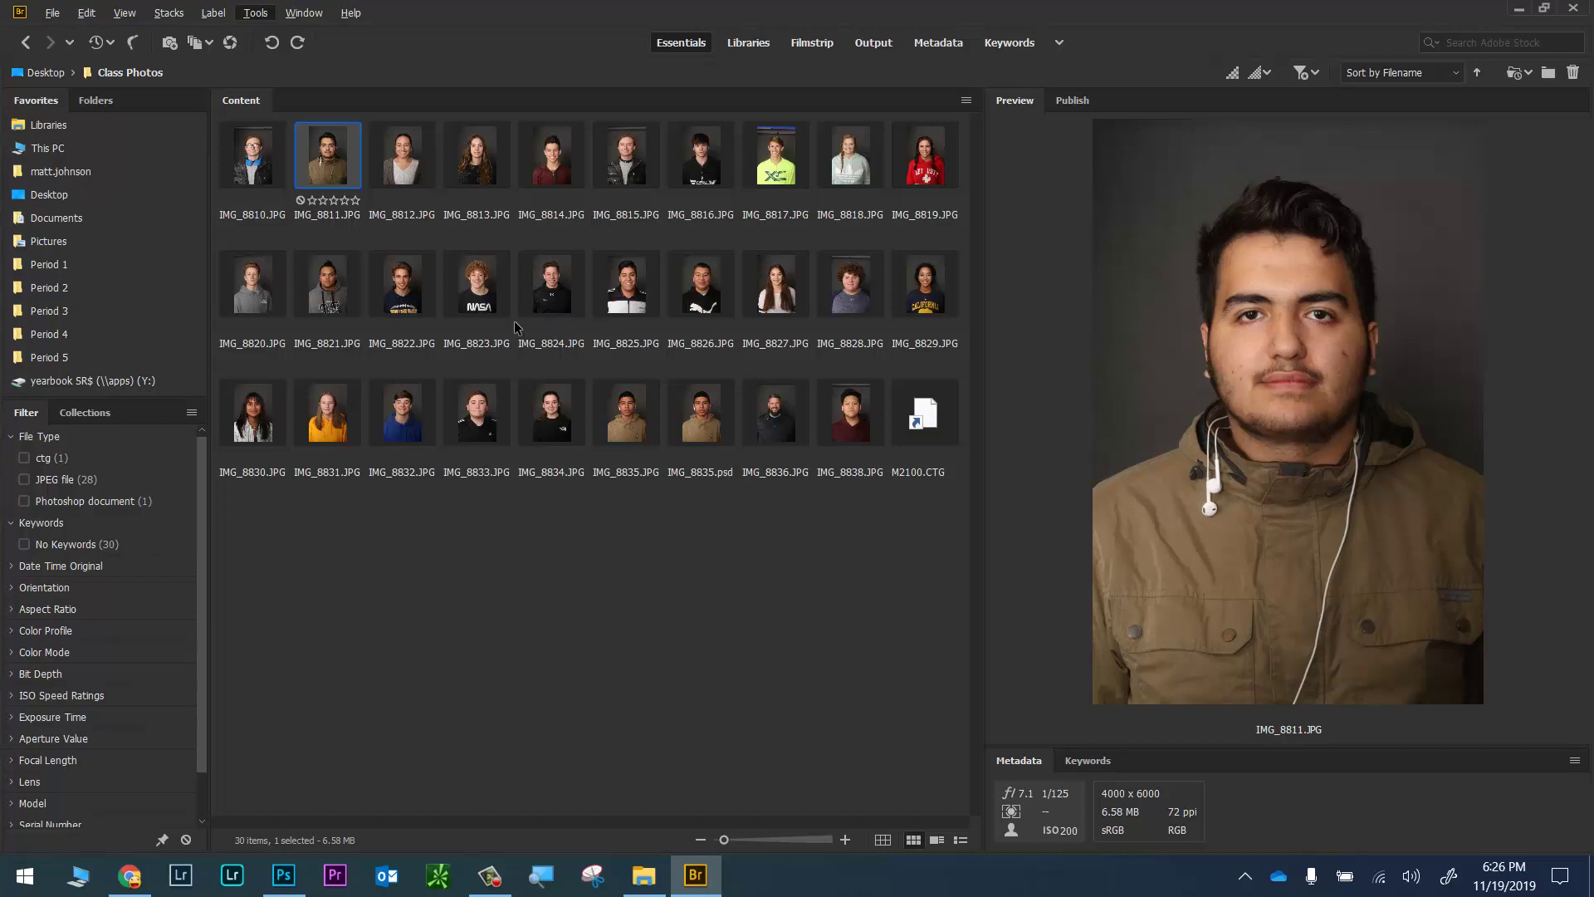
pyautogui.click(553, 407)
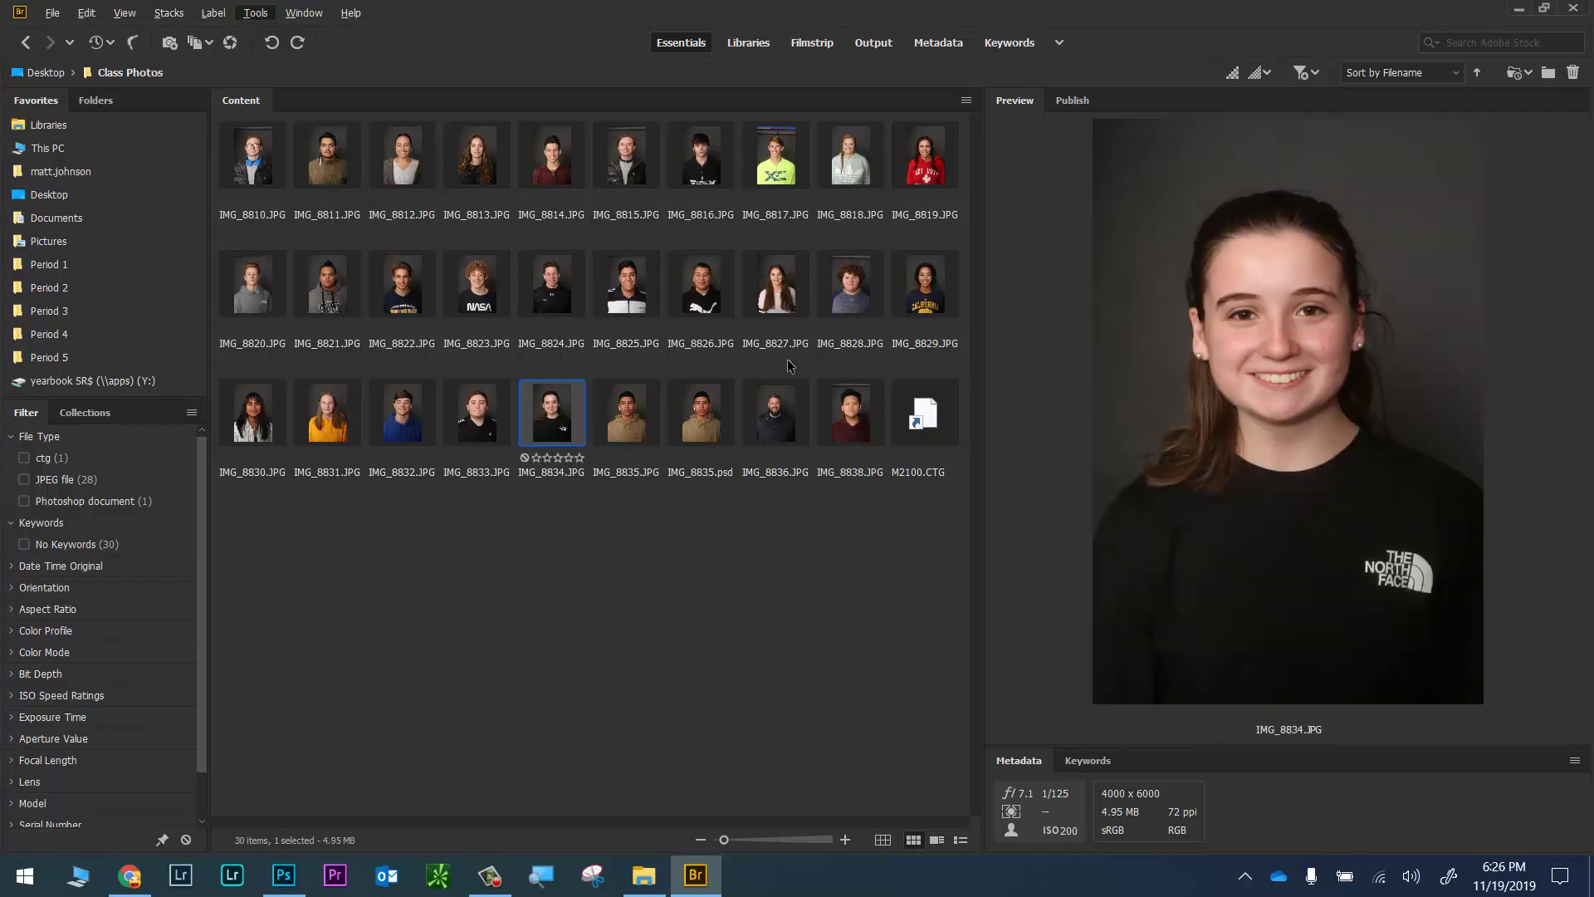
pyautogui.doubleClick(539, 419)
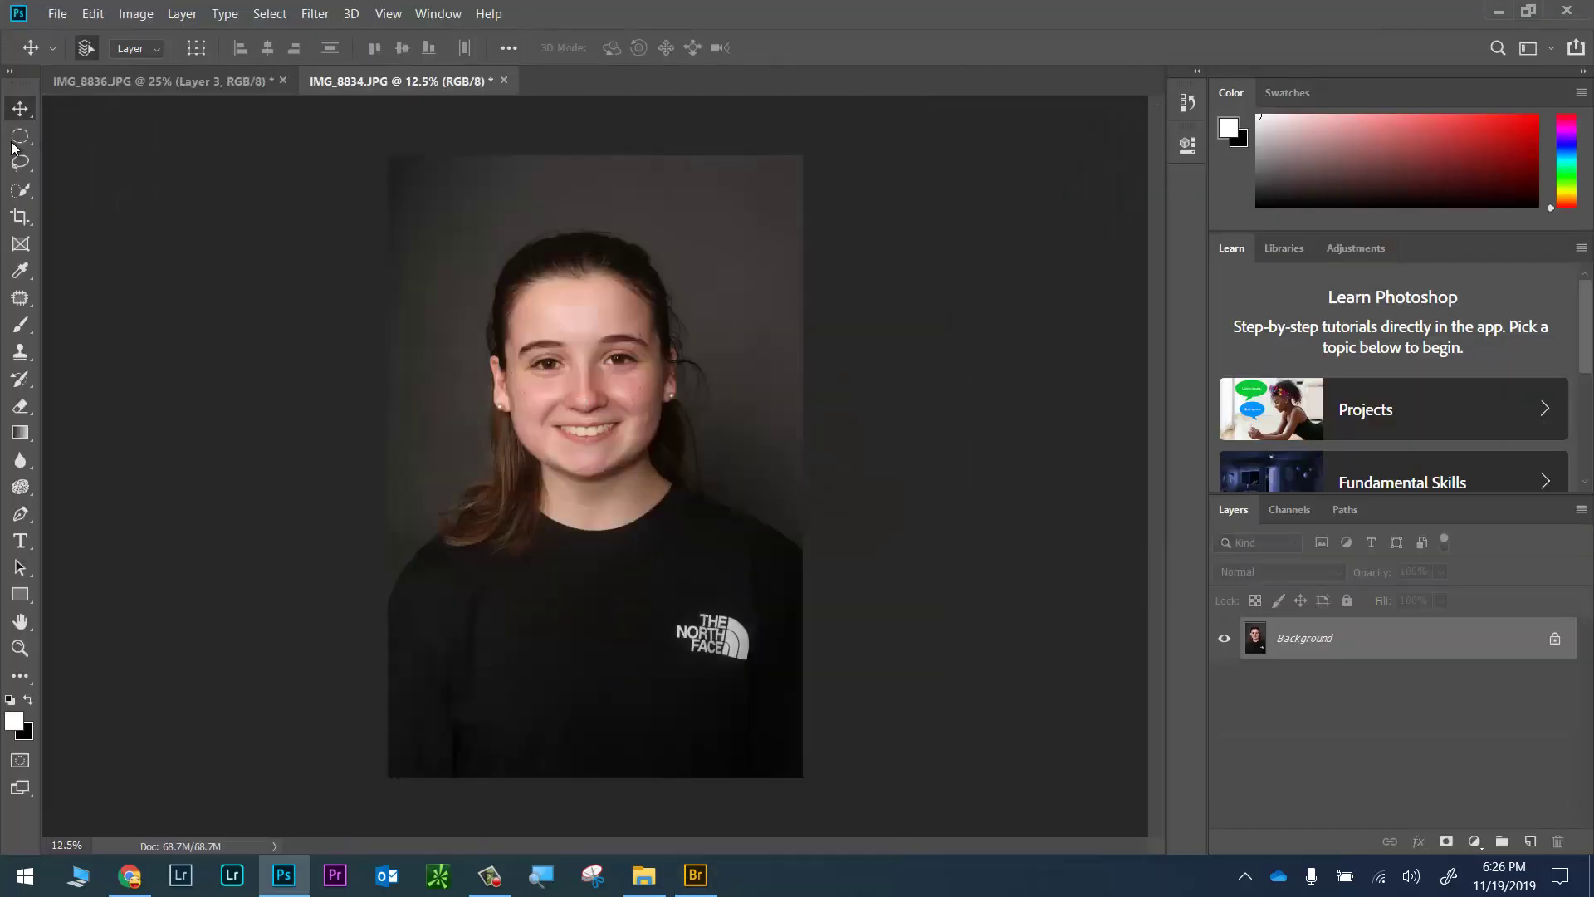
# Make an elliptical selection around the nose and mouth in IMG_8834.JPG and move it onto the man's face in IMG_8836.JPG
pyautogui.click(18, 137)
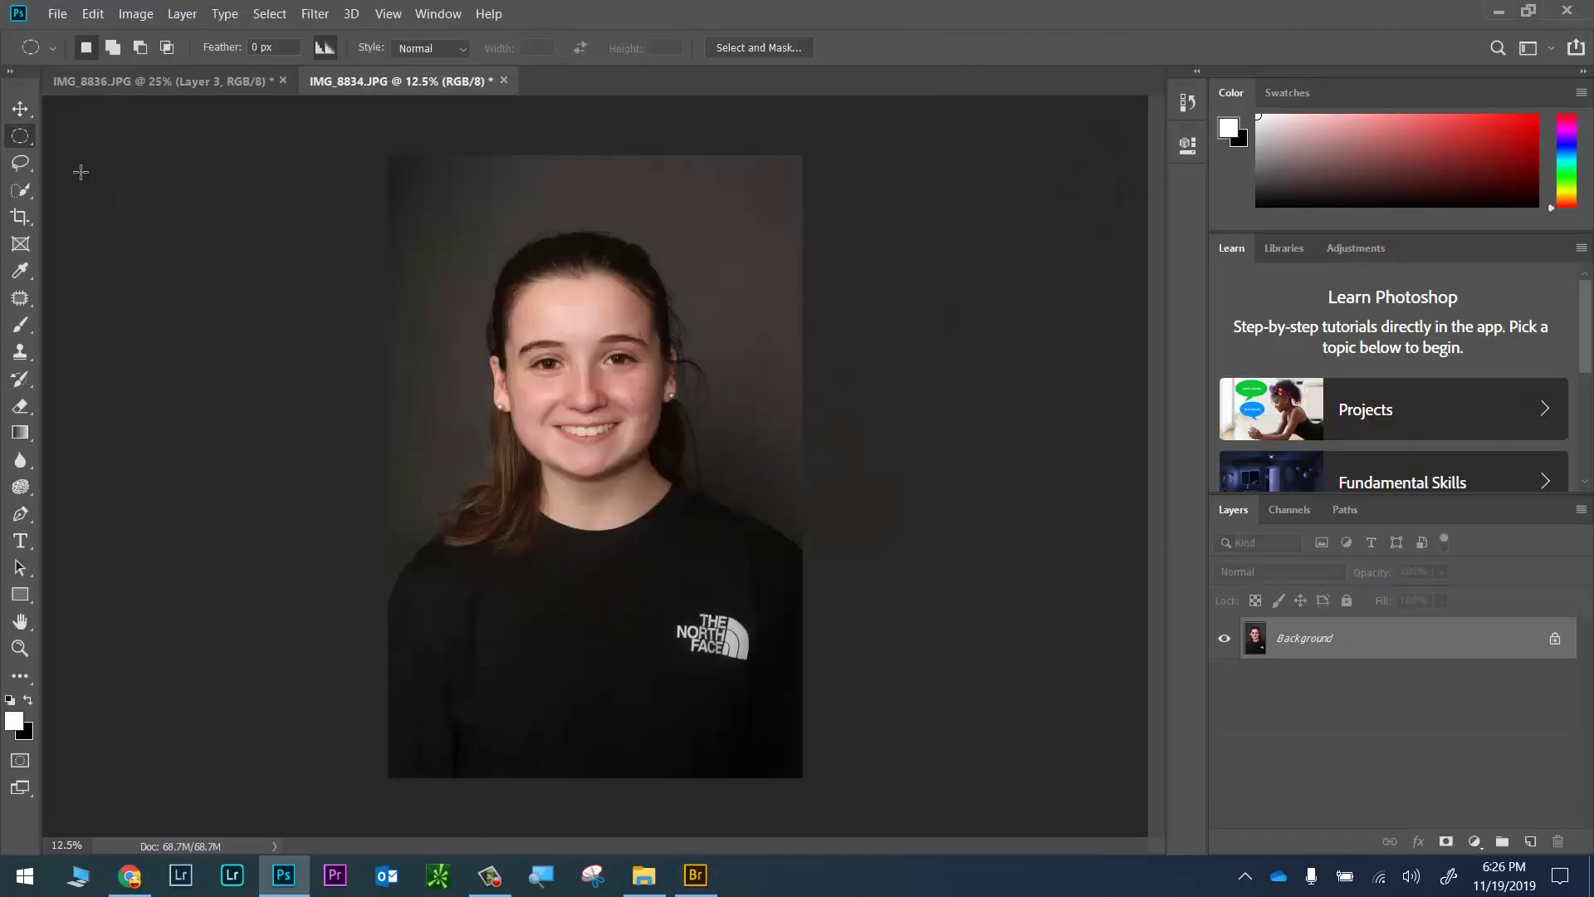
pyautogui.moveTo(545, 337); pyautogui.dragTo(631, 443)
pyautogui.moveTo(598, 372); pyautogui.dragTo(437, 440)
pyautogui.click(22, 113)
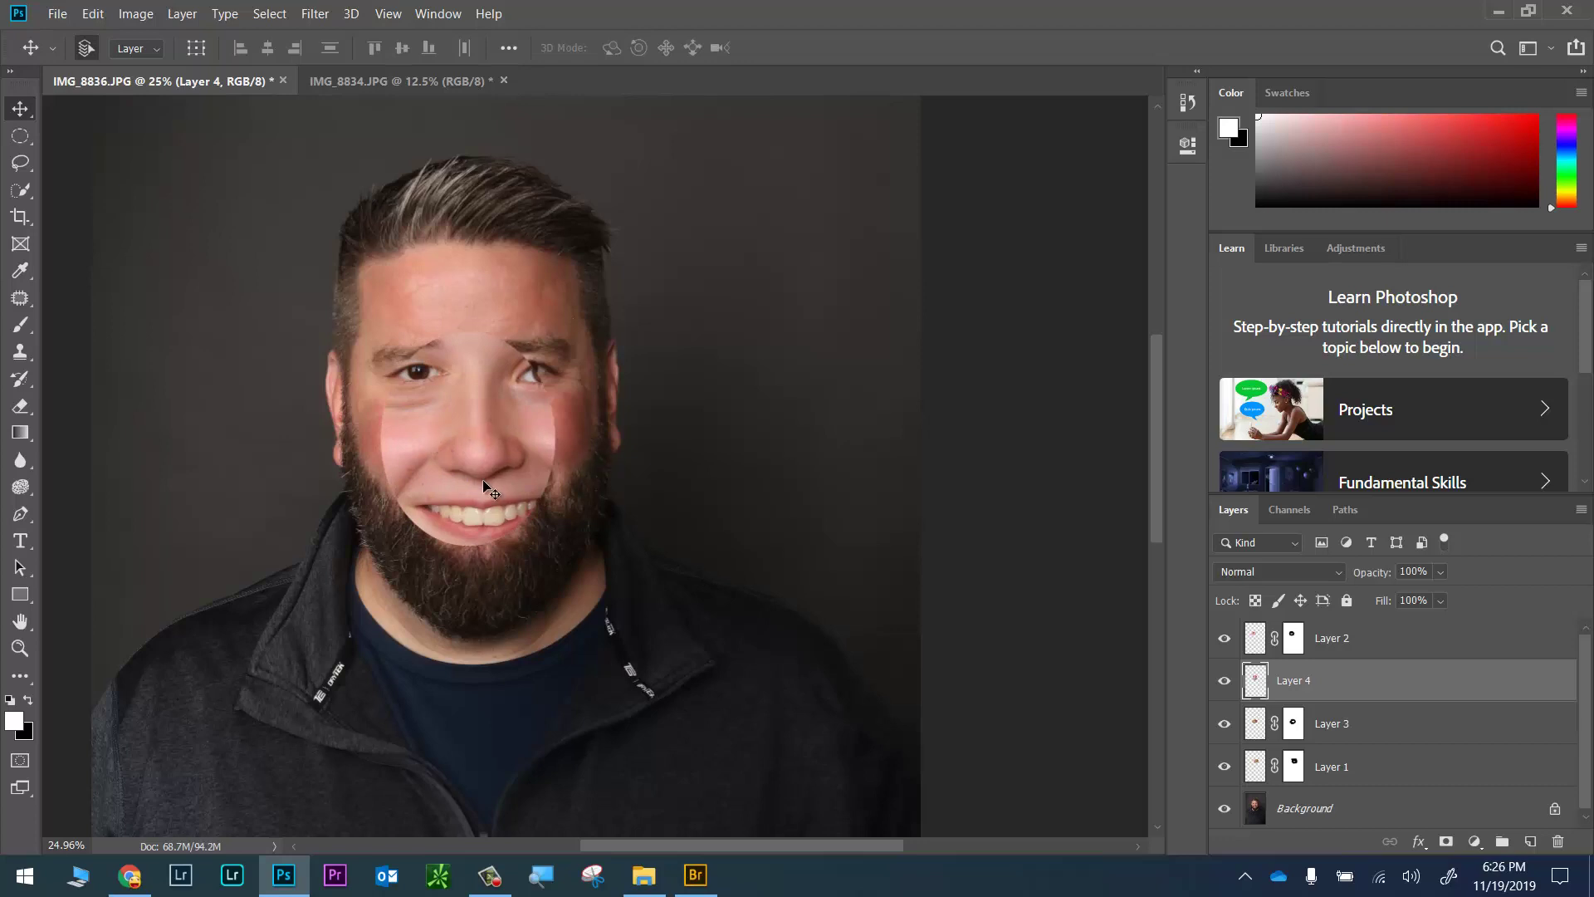
# Lower Layer 4's opacity to 60% and position its nose over the man's nose
pyautogui.press('6')
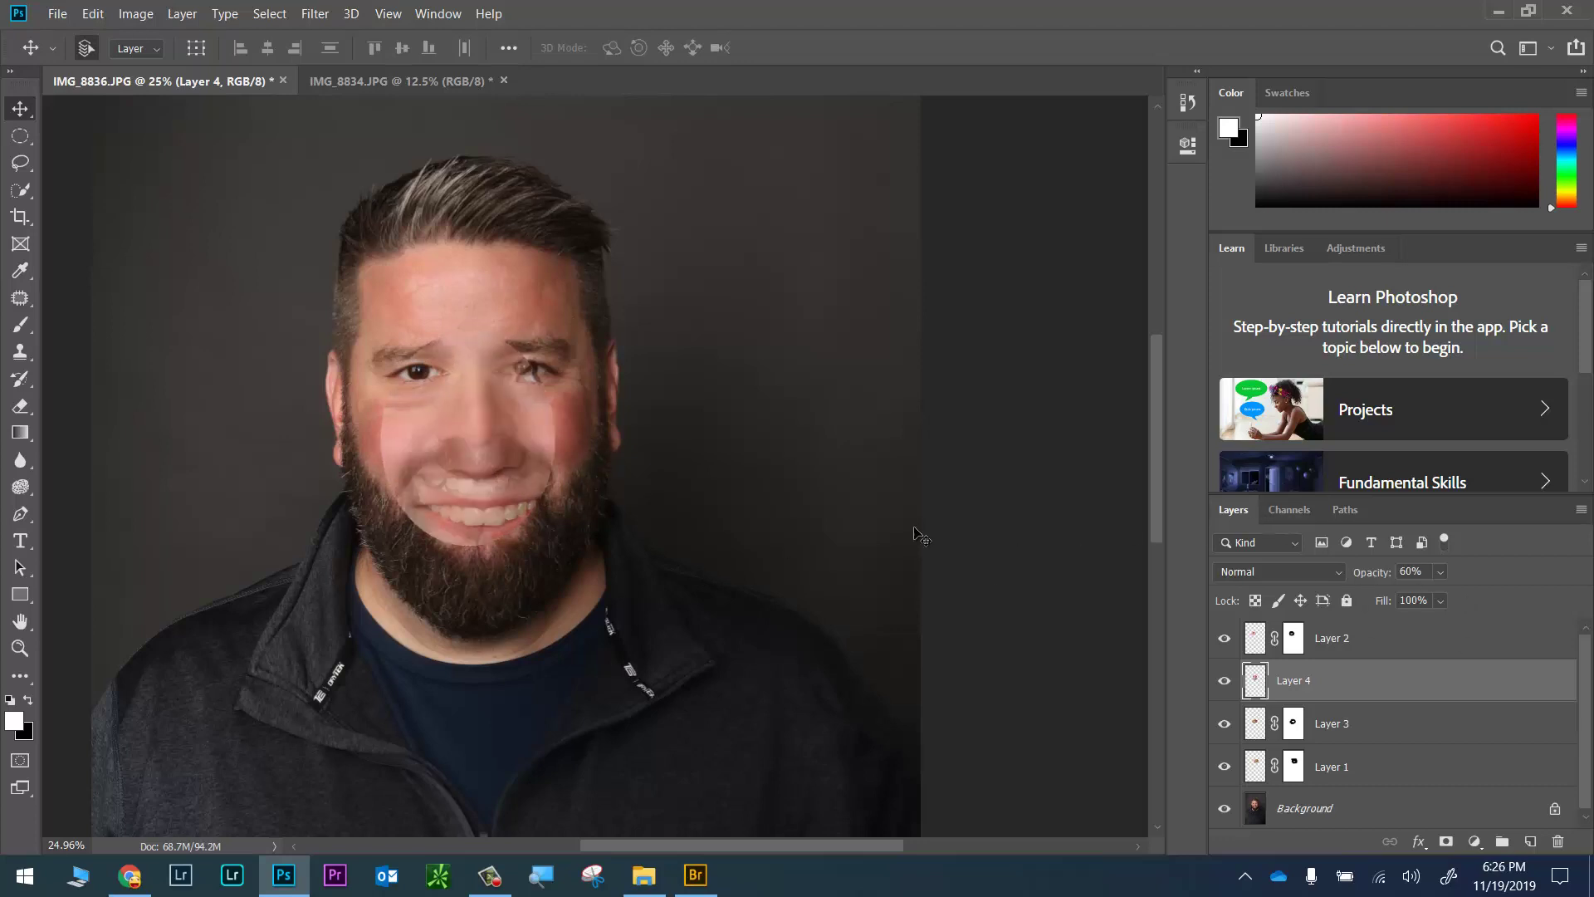
pyautogui.scroll(3, 723, 523)
pyautogui.moveTo(404, 427); pyautogui.dragTo(400, 386)
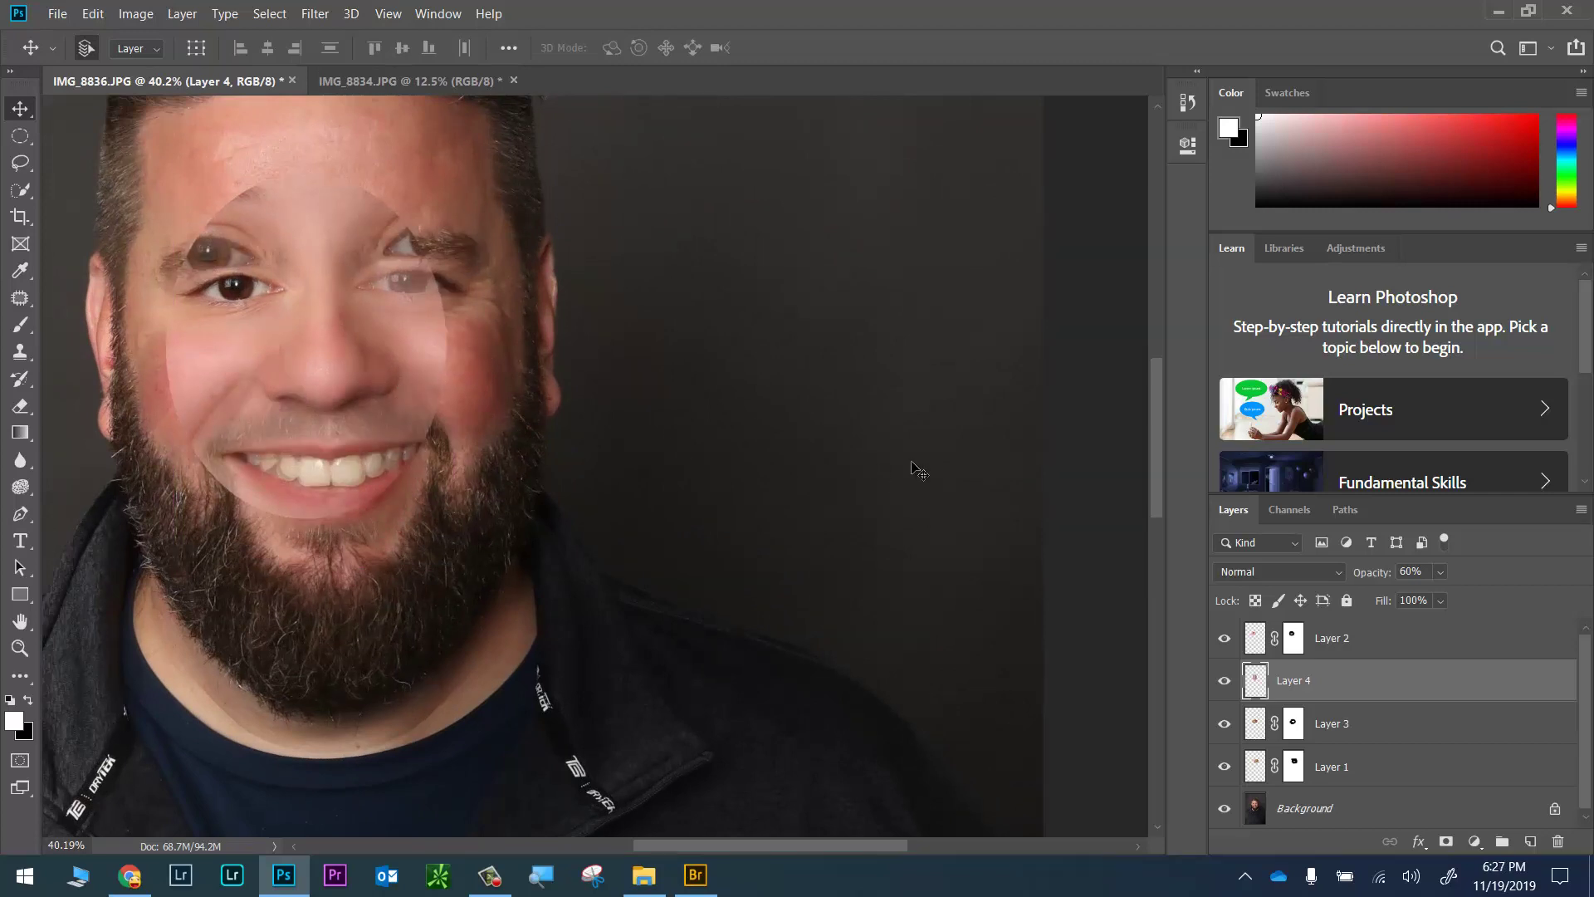
# Restore Layer 4's opacity to 100% and add a white layer mask to it
pyautogui.press('0')
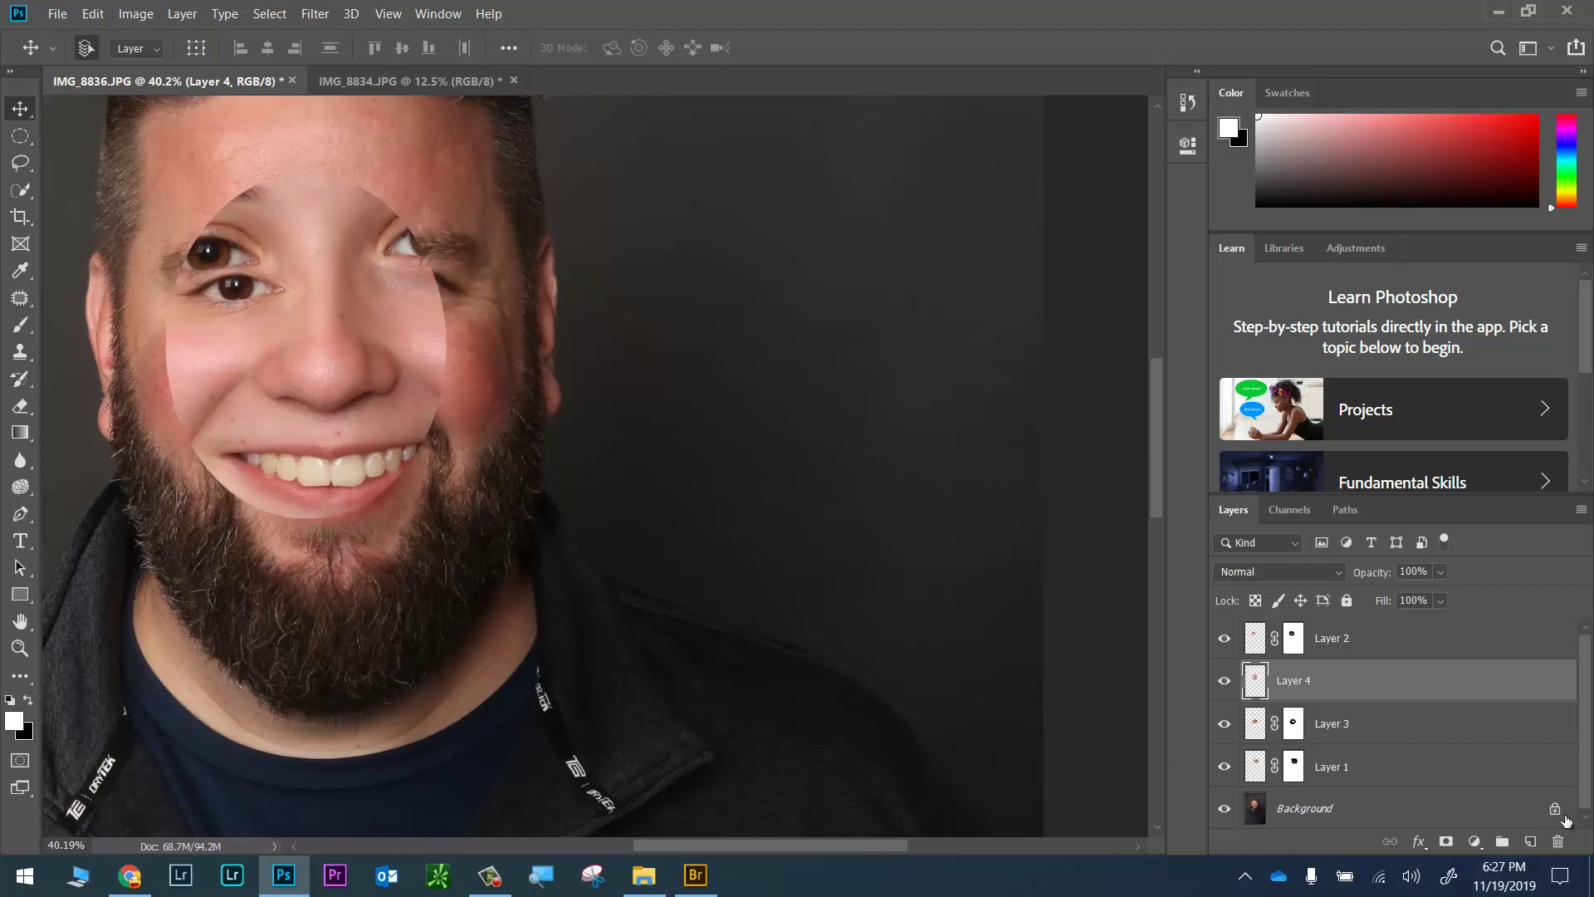
pyautogui.click(1447, 842)
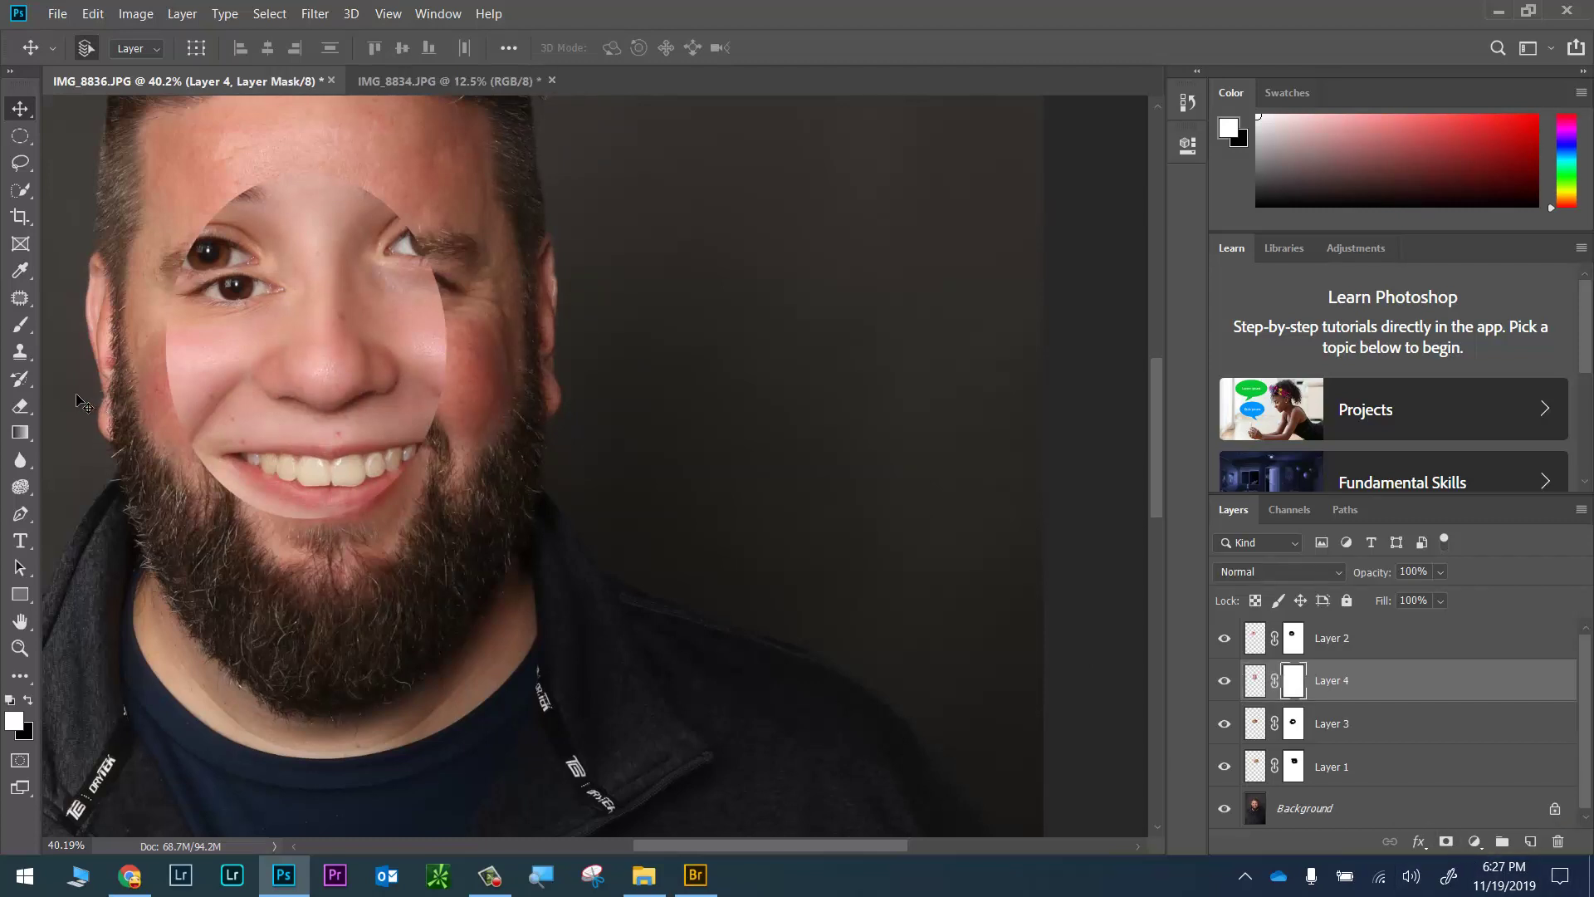
# Paint black on Layer 4's mask with a soft brush, enlarged to 400 px, to hide the copied eyes, cheeks and mouth around the nose
pyautogui.press('b')
pyautogui.press('x')
pyautogui.moveTo(274, 449)
pyautogui.mouseDown()
pyautogui.moveTo(375, 469)
pyautogui.moveTo(294, 468)
pyautogui.moveTo(417, 447)
pyautogui.moveTo(220, 435)
pyautogui.moveTo(319, 462)
pyautogui.moveTo(325, 482)
pyautogui.moveTo(217, 478)
pyautogui.mouseUp()
pyautogui.press(']')
pyautogui.press(']')
pyautogui.moveTo(184, 397)
pyautogui.mouseDown()
pyautogui.moveTo(178, 343)
pyautogui.moveTo(226, 246)
pyautogui.moveTo(243, 230)
pyautogui.moveTo(216, 312)
pyautogui.moveTo(258, 257)
pyautogui.moveTo(332, 225)
pyautogui.moveTo(258, 198)
pyautogui.moveTo(302, 196)
pyautogui.moveTo(378, 224)
pyautogui.moveTo(438, 317)
pyautogui.moveTo(344, 226)
pyautogui.moveTo(470, 380)
pyautogui.moveTo(412, 461)
pyautogui.moveTo(276, 480)
pyautogui.moveTo(440, 480)
pyautogui.moveTo(340, 331)
pyautogui.mouseUp()
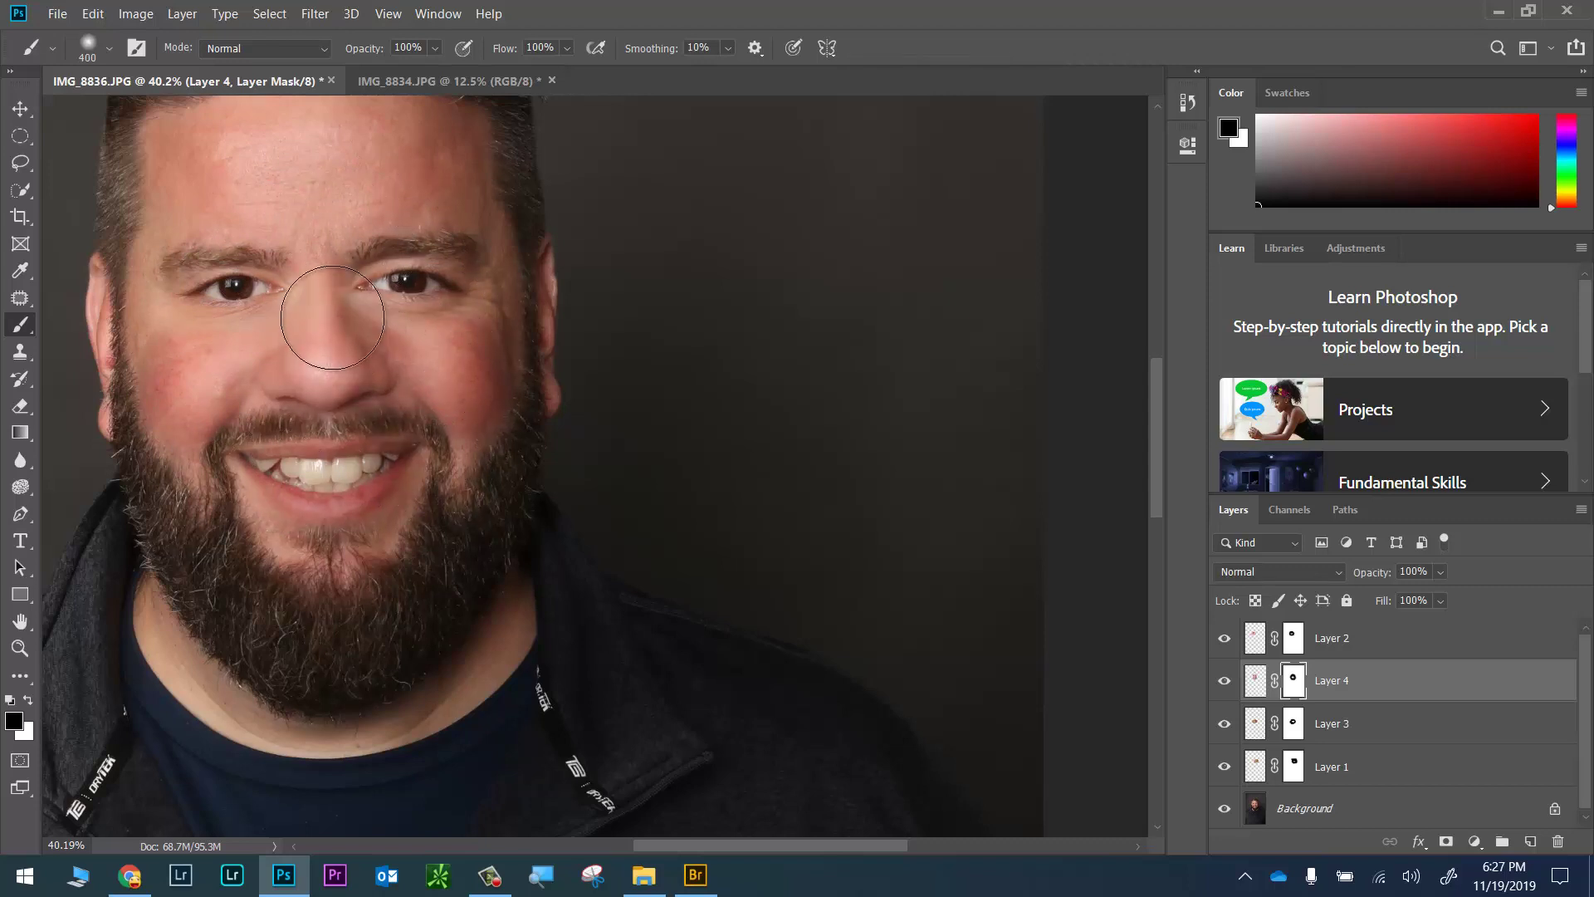
# Paint white on Layer 4's mask with a 200 px brush to bring back parts of the copied nose
pyautogui.press('x')
pyautogui.press('[')
pyautogui.press('[')
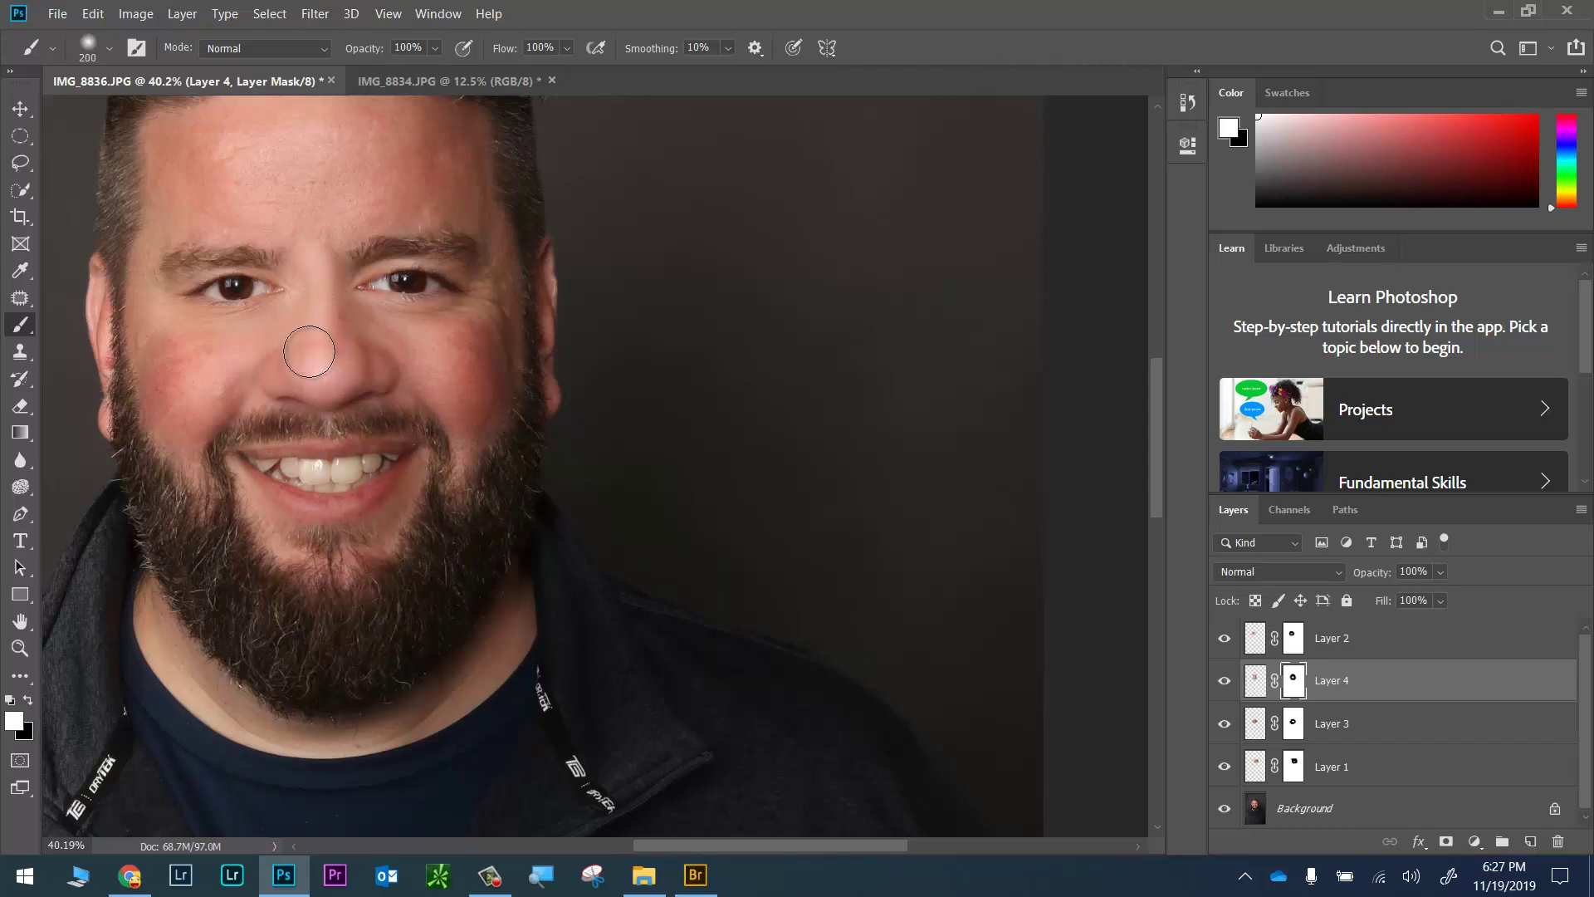
pyautogui.press('x')
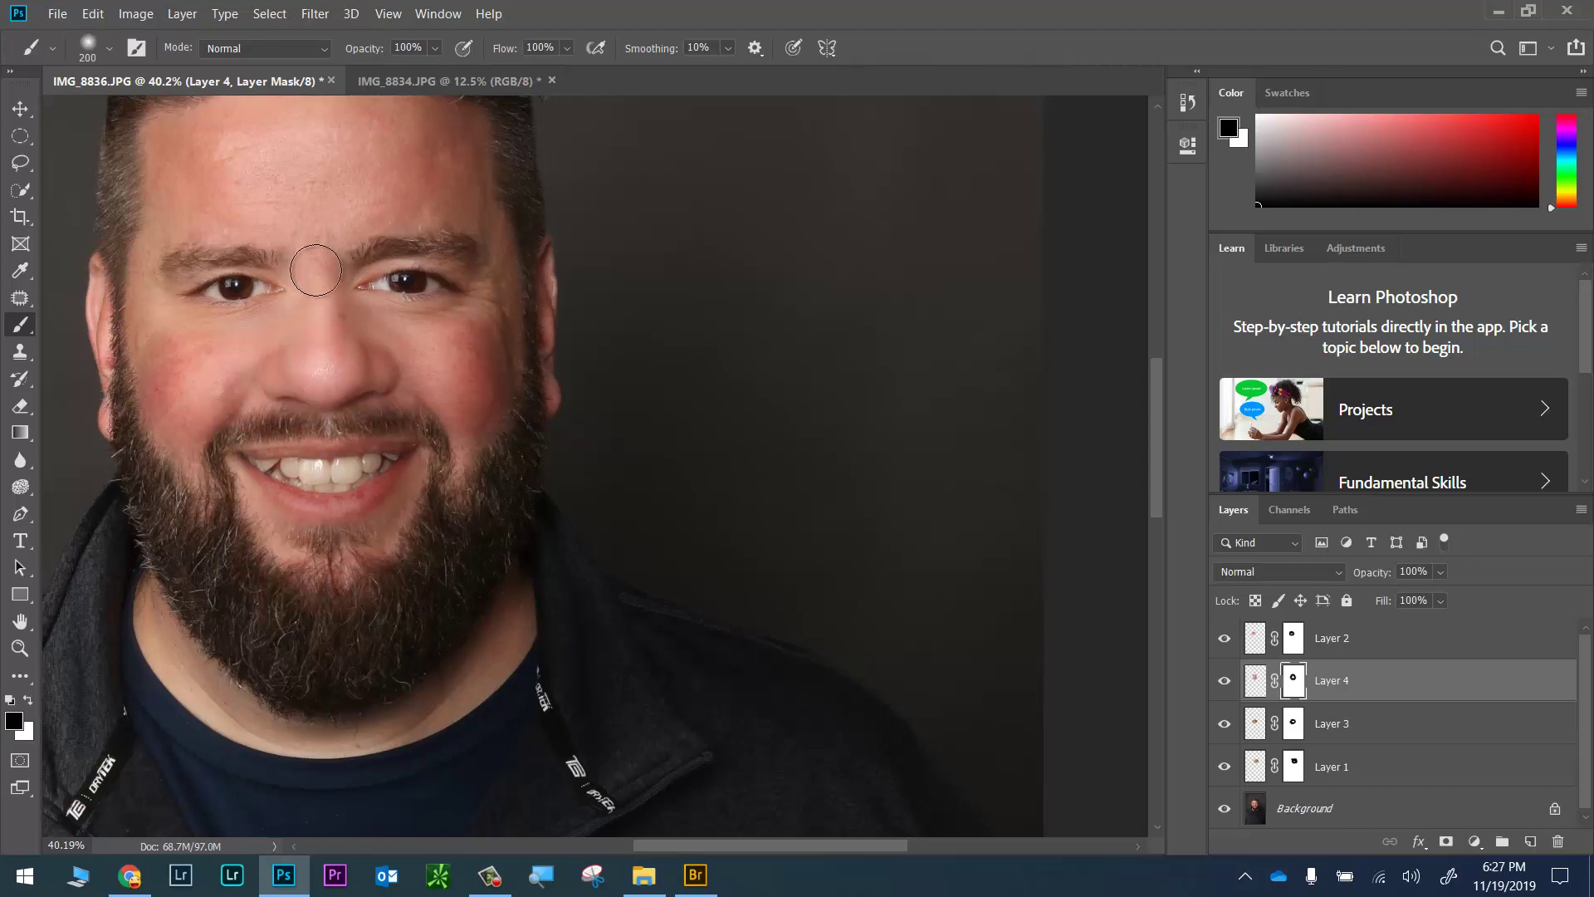
# Refine Layer 4's mask with a smaller brush along the nostrils and the upper edge of the moustache
pyautogui.scroll(2, 187, 438)
pyautogui.scroll(2, 189, 440)
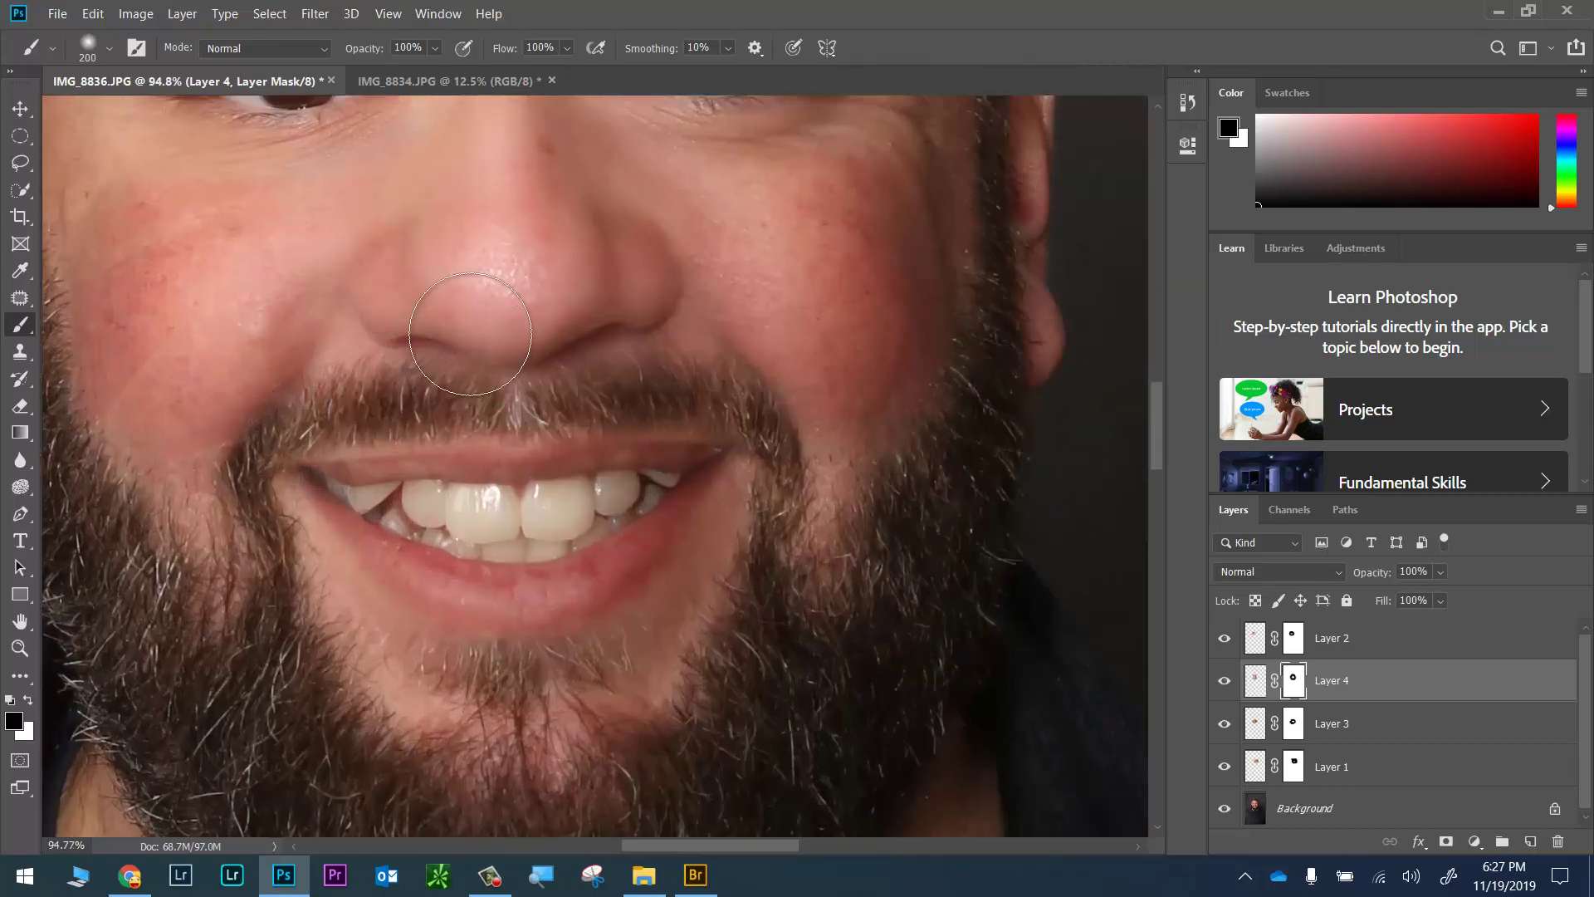
pyautogui.press('x')
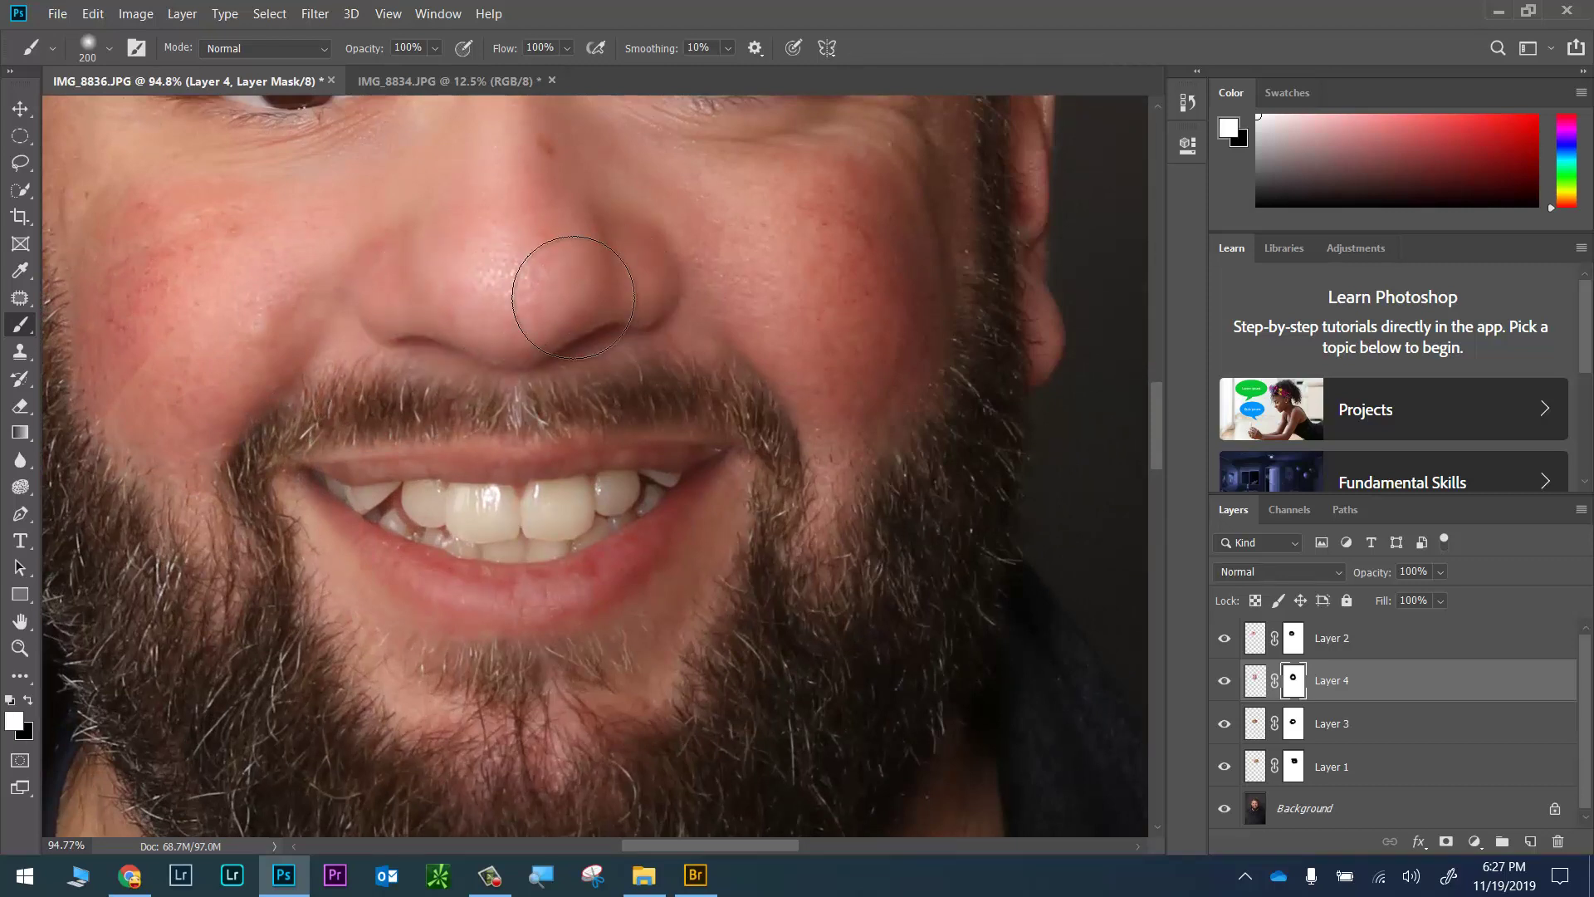
pyautogui.press('[')
pyautogui.press('[')
pyautogui.press('[')
pyautogui.press('[')
pyautogui.press('[')
pyautogui.moveTo(434, 388)
pyautogui.mouseDown()
pyautogui.moveTo(413, 378)
pyautogui.moveTo(457, 378)
pyautogui.moveTo(349, 370)
pyautogui.moveTo(455, 399)
pyautogui.moveTo(673, 361)
pyautogui.moveTo(772, 381)
pyautogui.moveTo(703, 357)
pyautogui.moveTo(718, 339)
pyautogui.moveTo(626, 398)
pyautogui.mouseUp()
pyautogui.press('x')
pyautogui.hotkey('ctrl', '0')
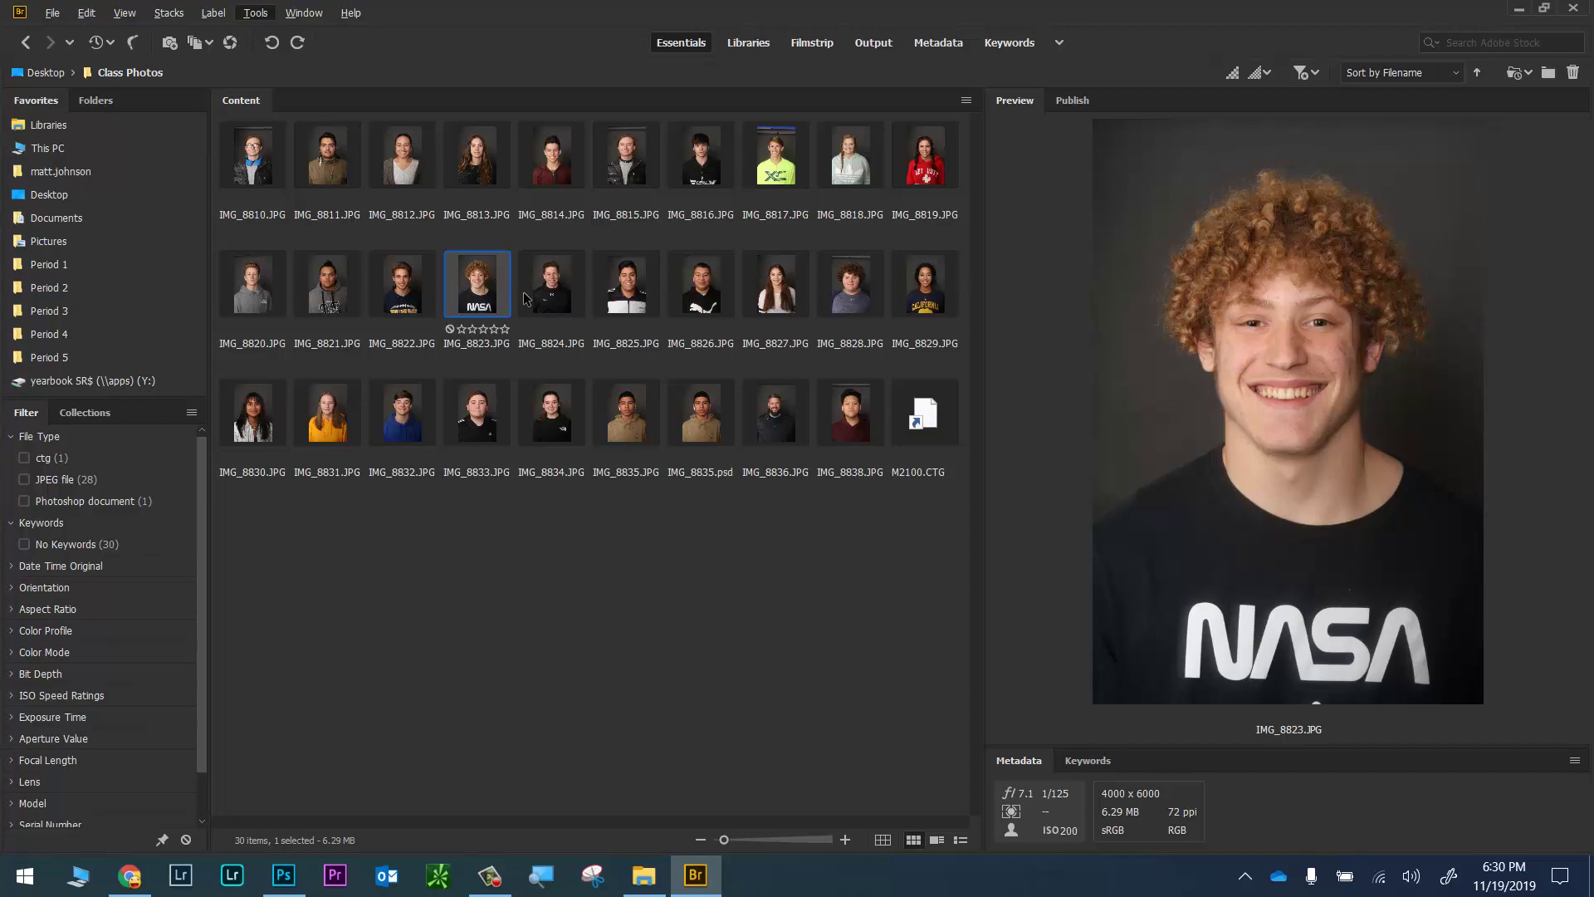
# Open IMG_8823.JPG from Bridge and move its elliptically selected curly-haired head over the man's head in IMG_8836.JPG
pyautogui.doubleClick(480, 281)
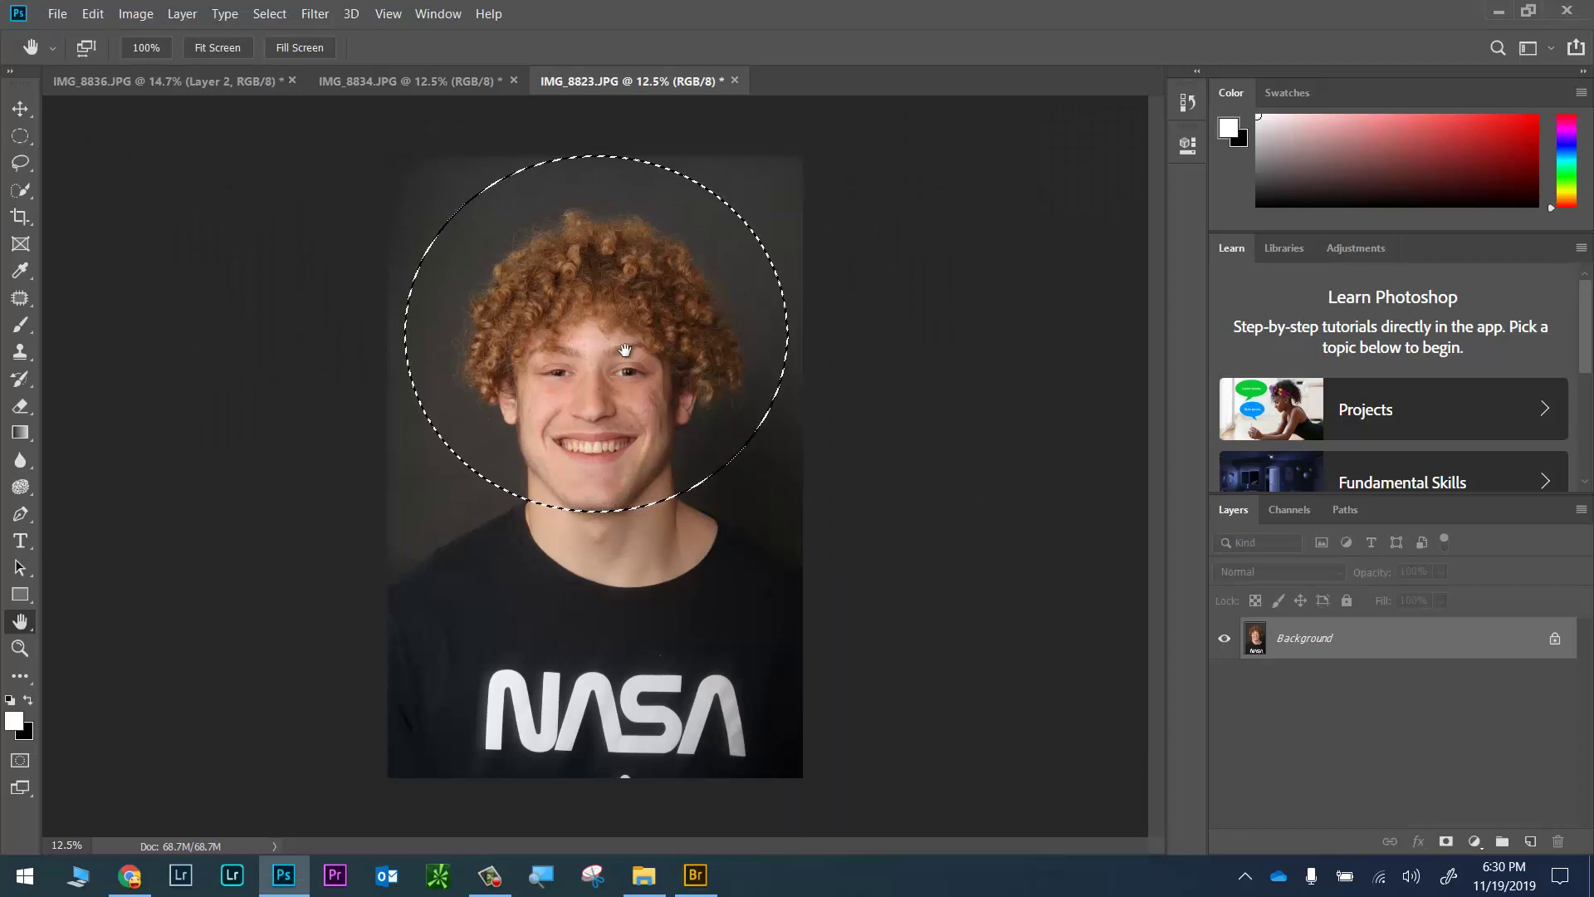
pyautogui.press('v')
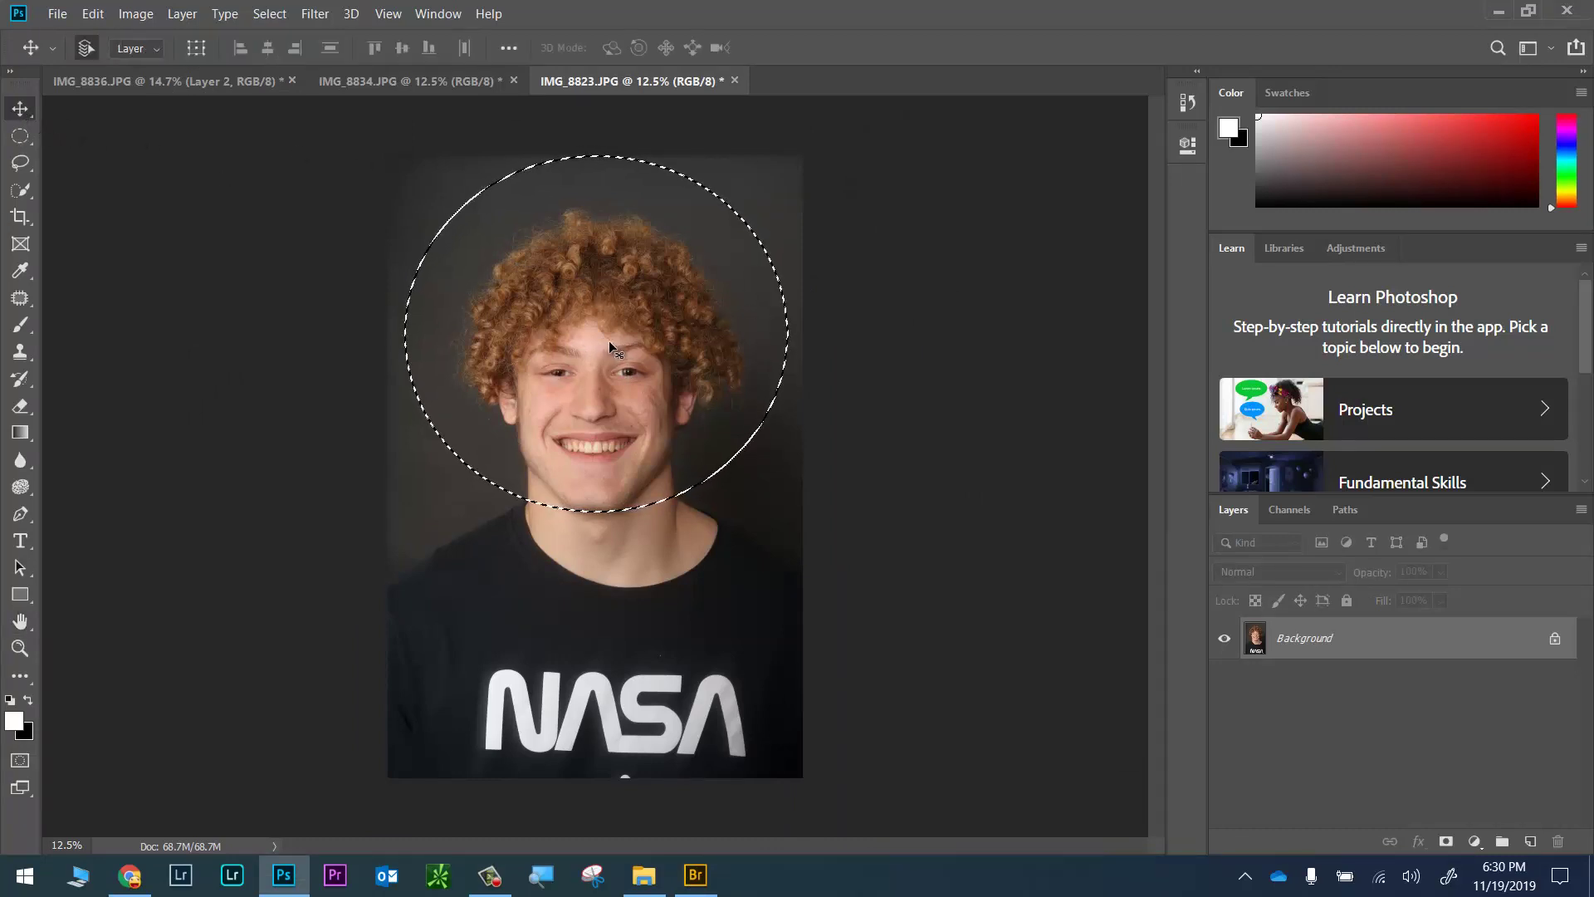
pyautogui.moveTo(610, 341); pyautogui.dragTo(531, 221)
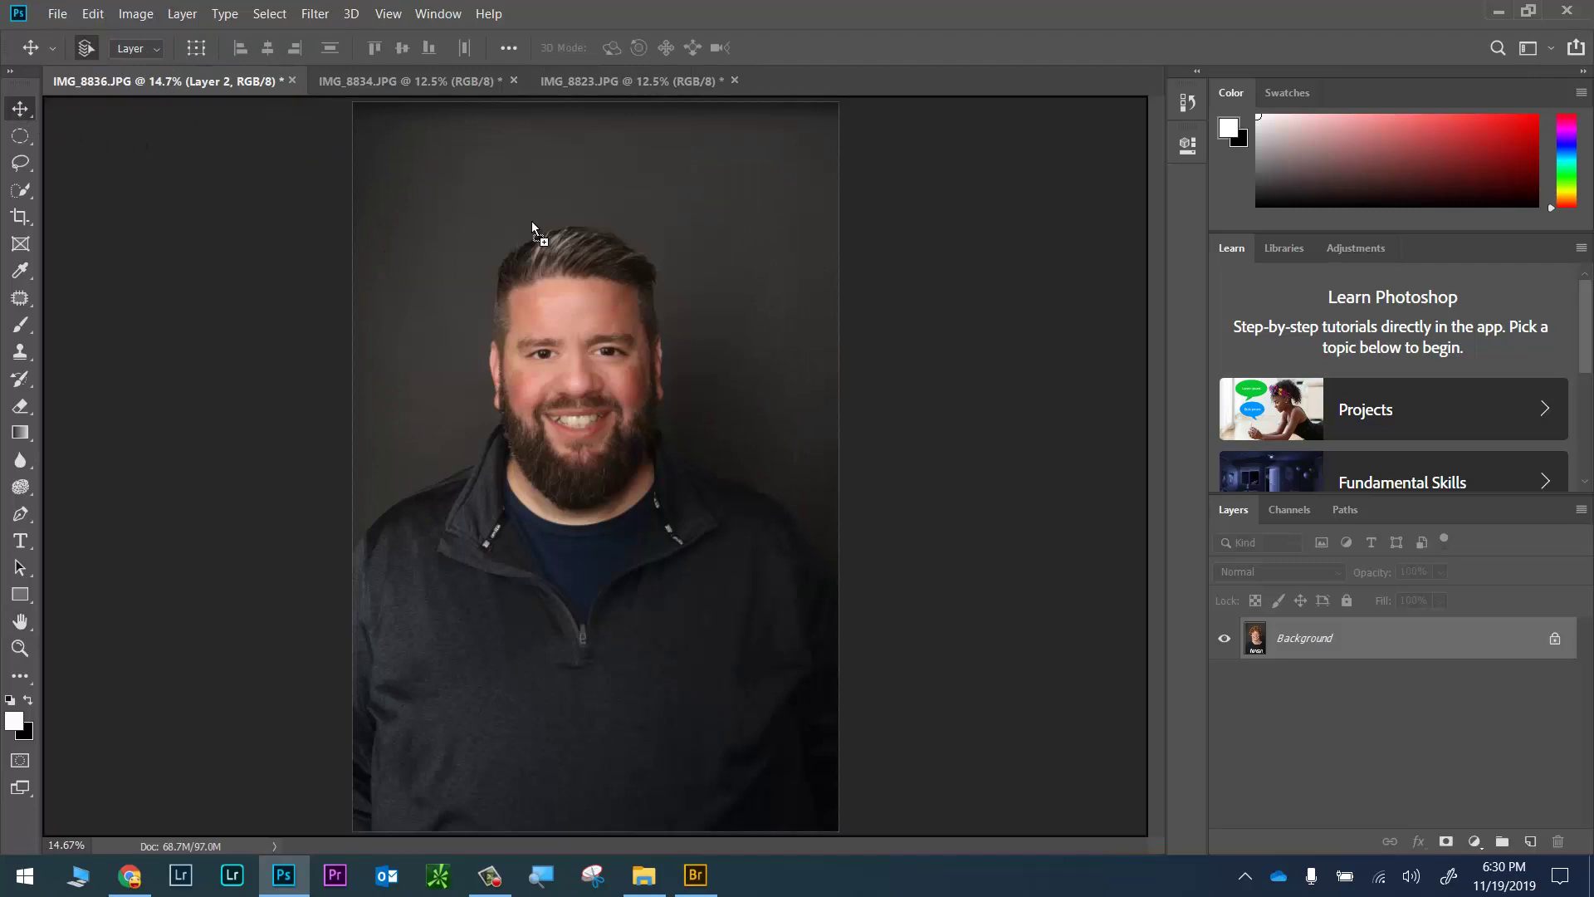
pyautogui.moveTo(575, 300); pyautogui.dragTo(607, 344)
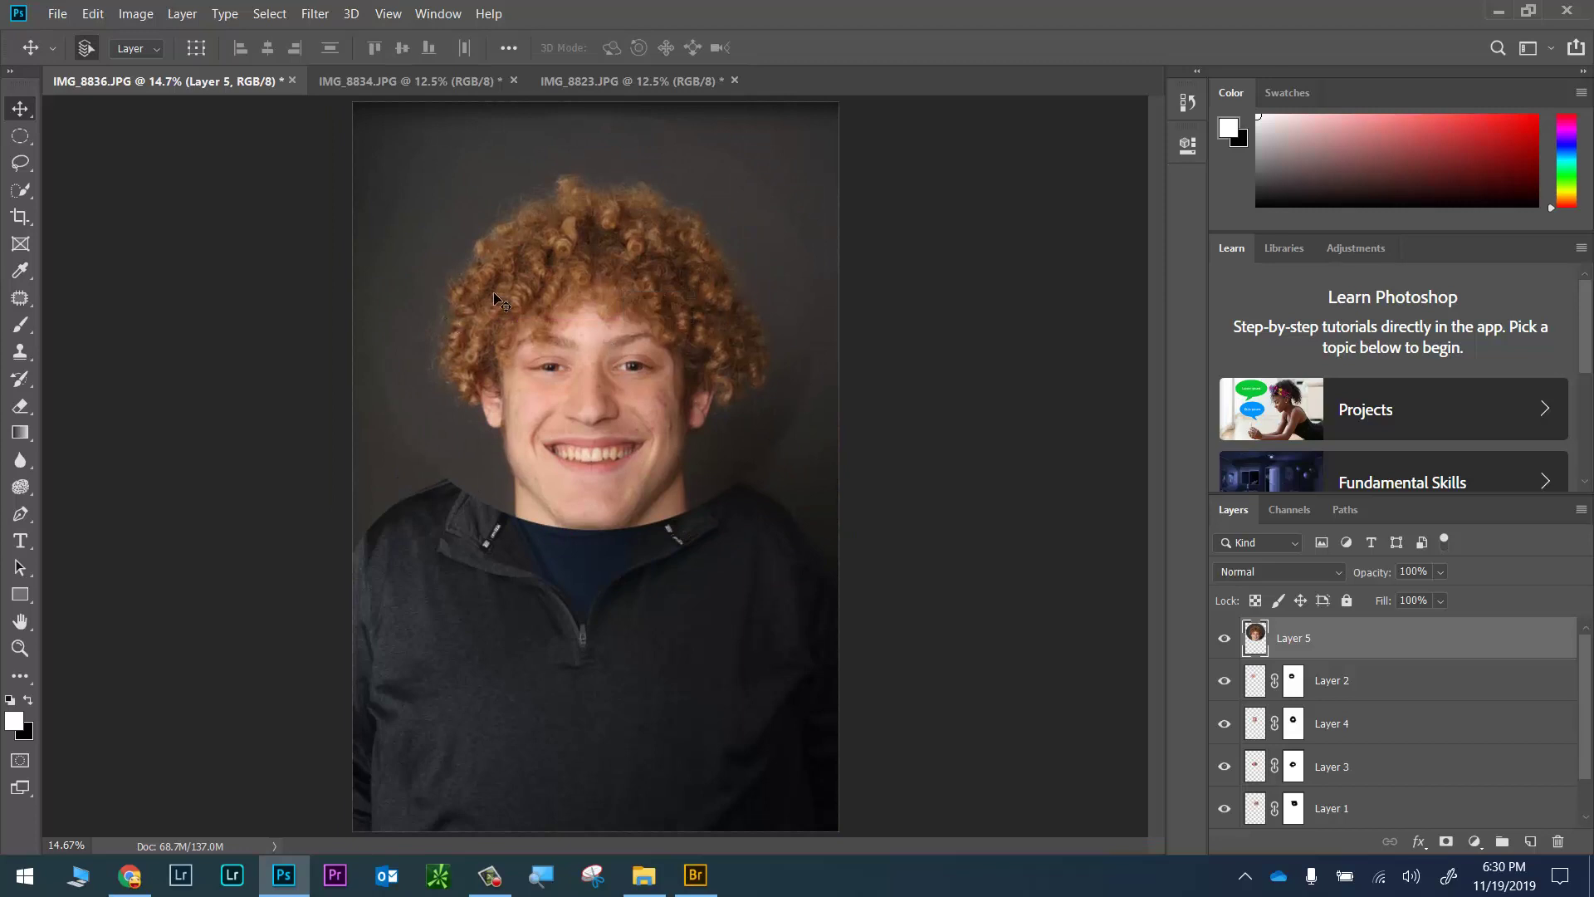
# Add a white mask to Layer 5 and paint black with a 900 px soft brush to hide everything except the curly hair
pyautogui.click(1445, 842)
pyautogui.press('x')
pyautogui.press('b')
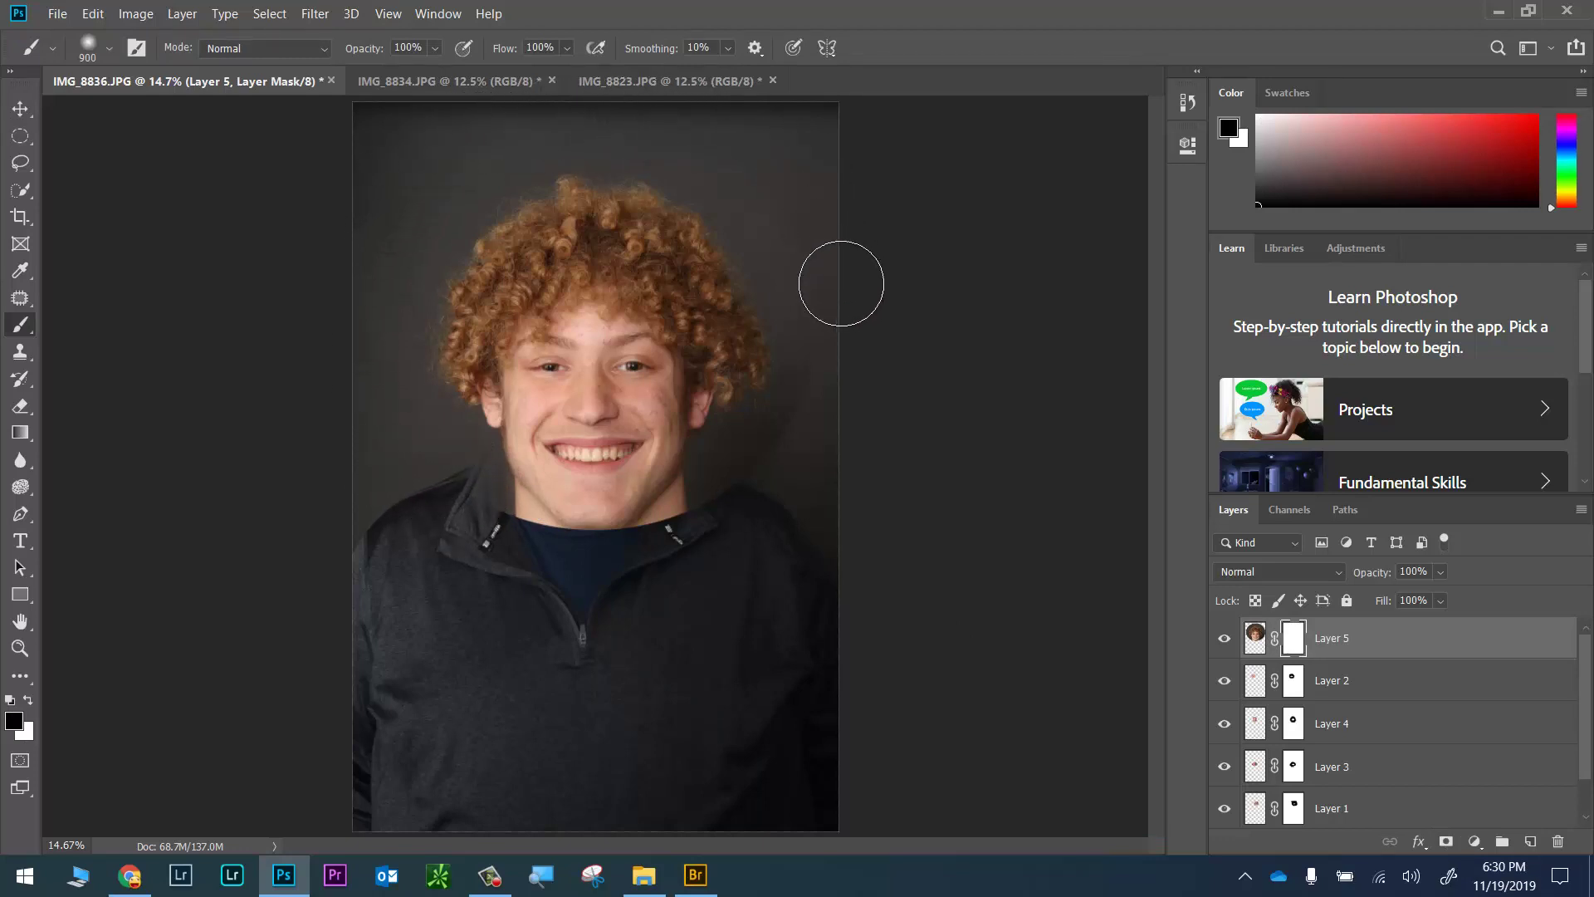
pyautogui.moveTo(701, 488)
pyautogui.mouseDown()
pyautogui.moveTo(531, 521)
pyautogui.moveTo(615, 535)
pyautogui.moveTo(479, 520)
pyautogui.moveTo(502, 504)
pyautogui.moveTo(536, 388)
pyautogui.moveTo(539, 419)
pyautogui.moveTo(547, 357)
pyautogui.moveTo(565, 405)
pyautogui.moveTo(592, 353)
pyautogui.moveTo(612, 349)
pyautogui.moveTo(622, 380)
pyautogui.moveTo(633, 368)
pyautogui.moveTo(659, 464)
pyautogui.moveTo(673, 380)
pyautogui.moveTo(670, 430)
pyautogui.moveTo(672, 391)
pyautogui.moveTo(601, 359)
pyautogui.moveTo(511, 431)
pyautogui.moveTo(512, 406)
pyautogui.moveTo(508, 421)
pyautogui.moveTo(583, 455)
pyautogui.moveTo(652, 442)
pyautogui.moveTo(523, 472)
pyautogui.moveTo(646, 463)
pyautogui.moveTo(636, 433)
pyautogui.moveTo(616, 459)
pyautogui.moveTo(678, 514)
pyautogui.moveTo(680, 500)
pyautogui.moveTo(573, 529)
pyautogui.moveTo(526, 474)
pyautogui.moveTo(595, 542)
pyautogui.moveTo(700, 487)
pyautogui.moveTo(614, 469)
pyautogui.moveTo(586, 420)
pyautogui.mouseUp()
# Nudge the curly hair left over the man's head and scale Layer 5 proportionally to about 84.79%
pyautogui.press('v')
pyautogui.moveTo(612, 243); pyautogui.dragTo(602, 239)
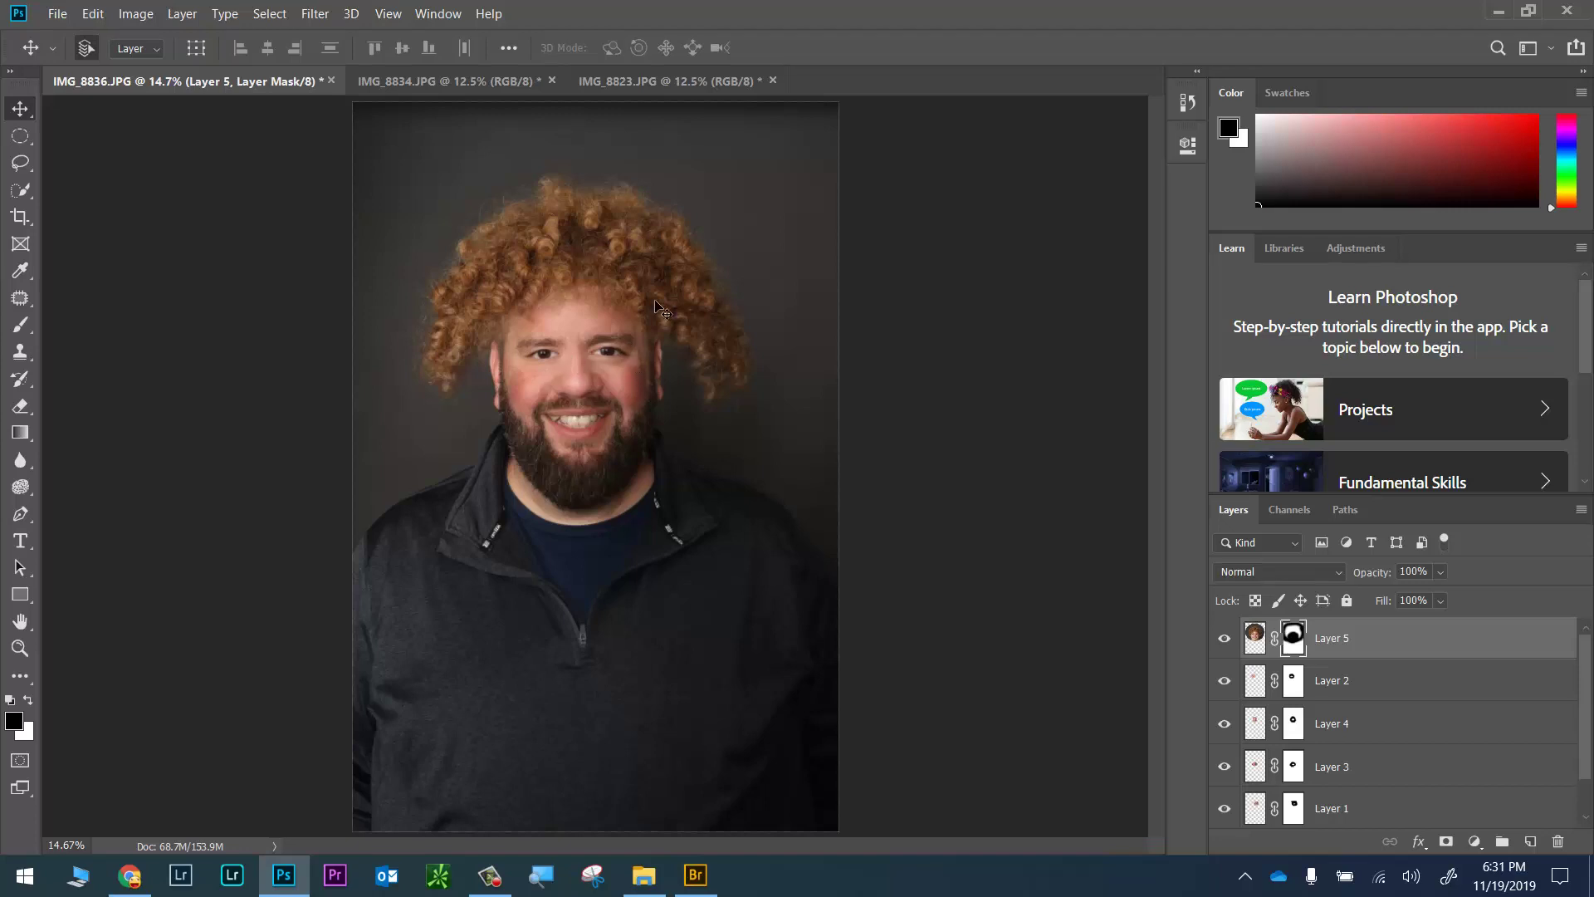
pyautogui.hotkey('ctrl', 't')
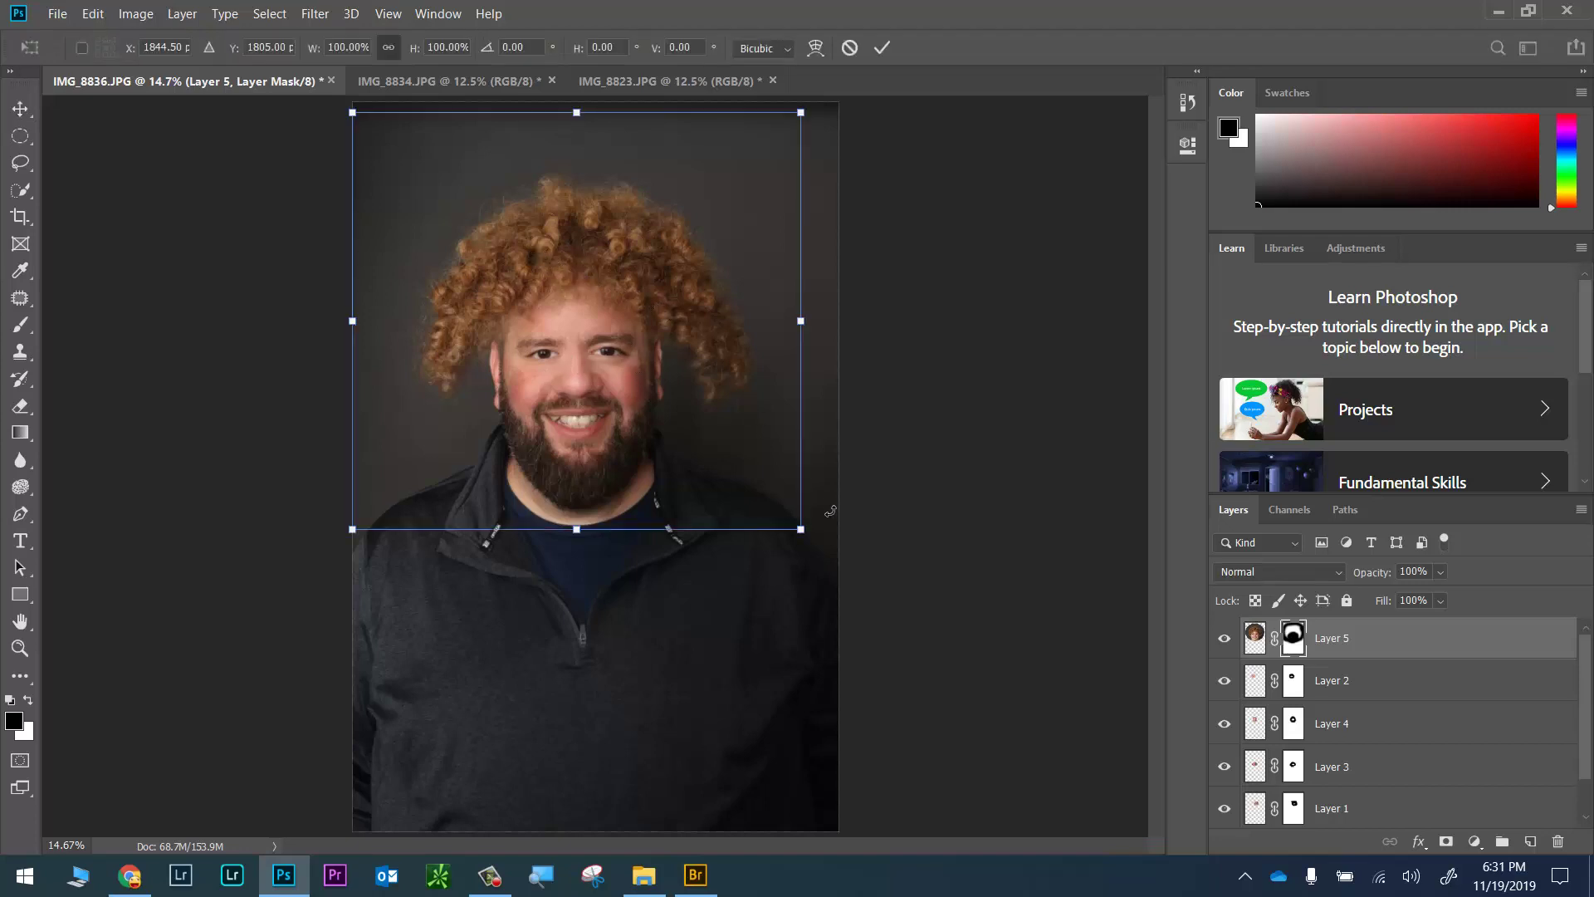
pyautogui.moveTo(795, 525); pyautogui.dragTo(731, 465)
pyautogui.moveTo(589, 322); pyautogui.dragTo(595, 345)
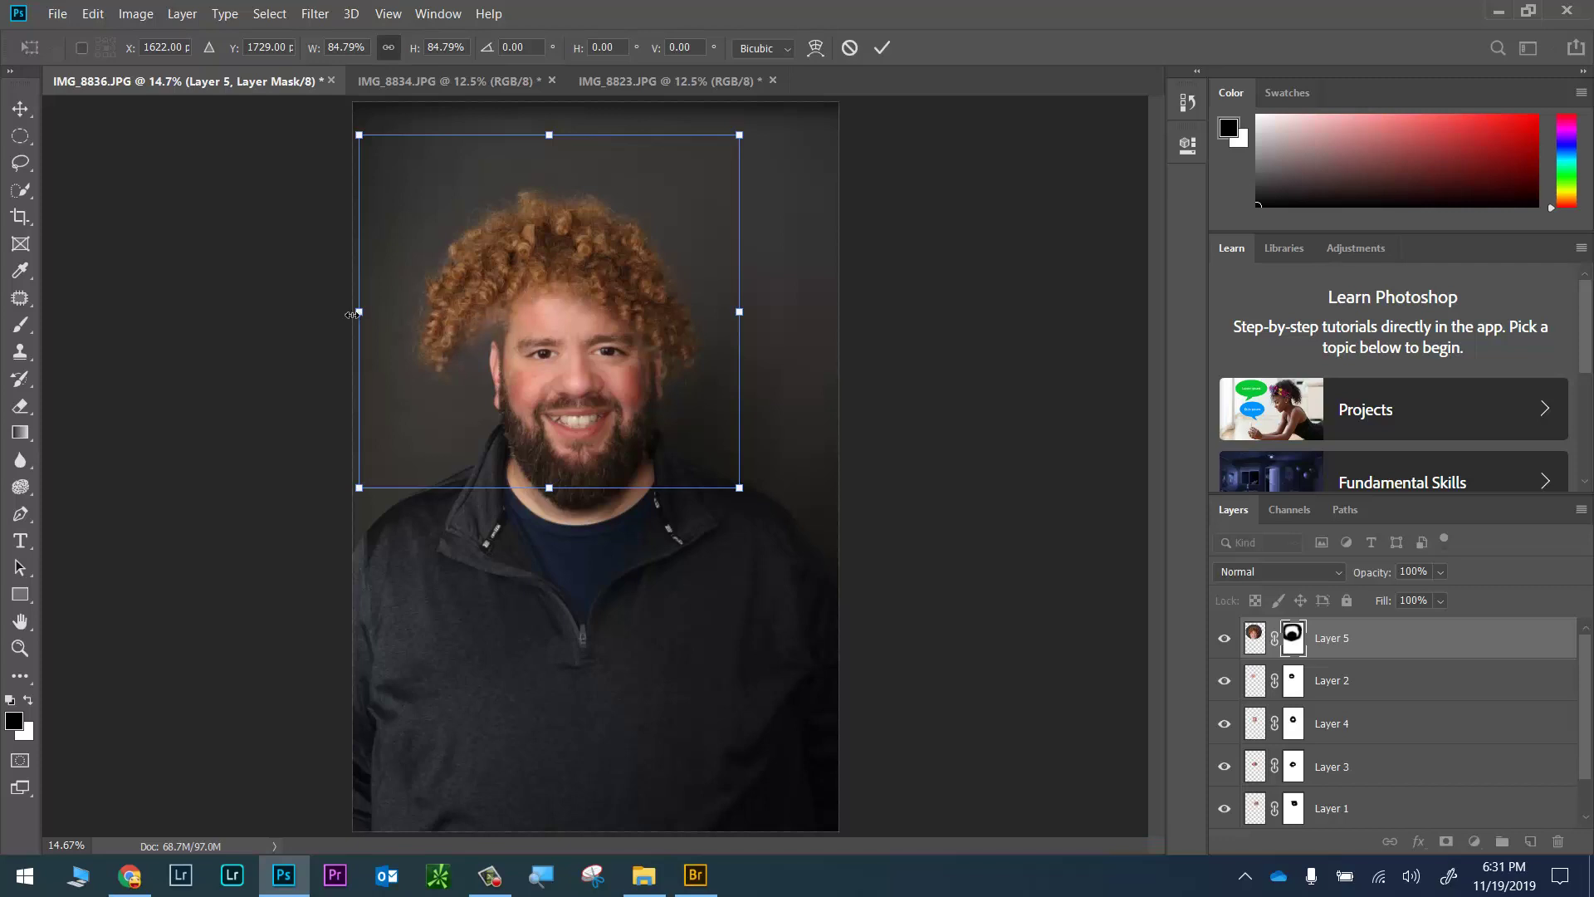
# Narrow Layer 5 from both sides to about 63.54% width to fit the hair to the man's head
pyautogui.moveTo(356, 313); pyautogui.dragTo(418, 312)
pyautogui.moveTo(740, 311); pyautogui.dragTo(714, 312)
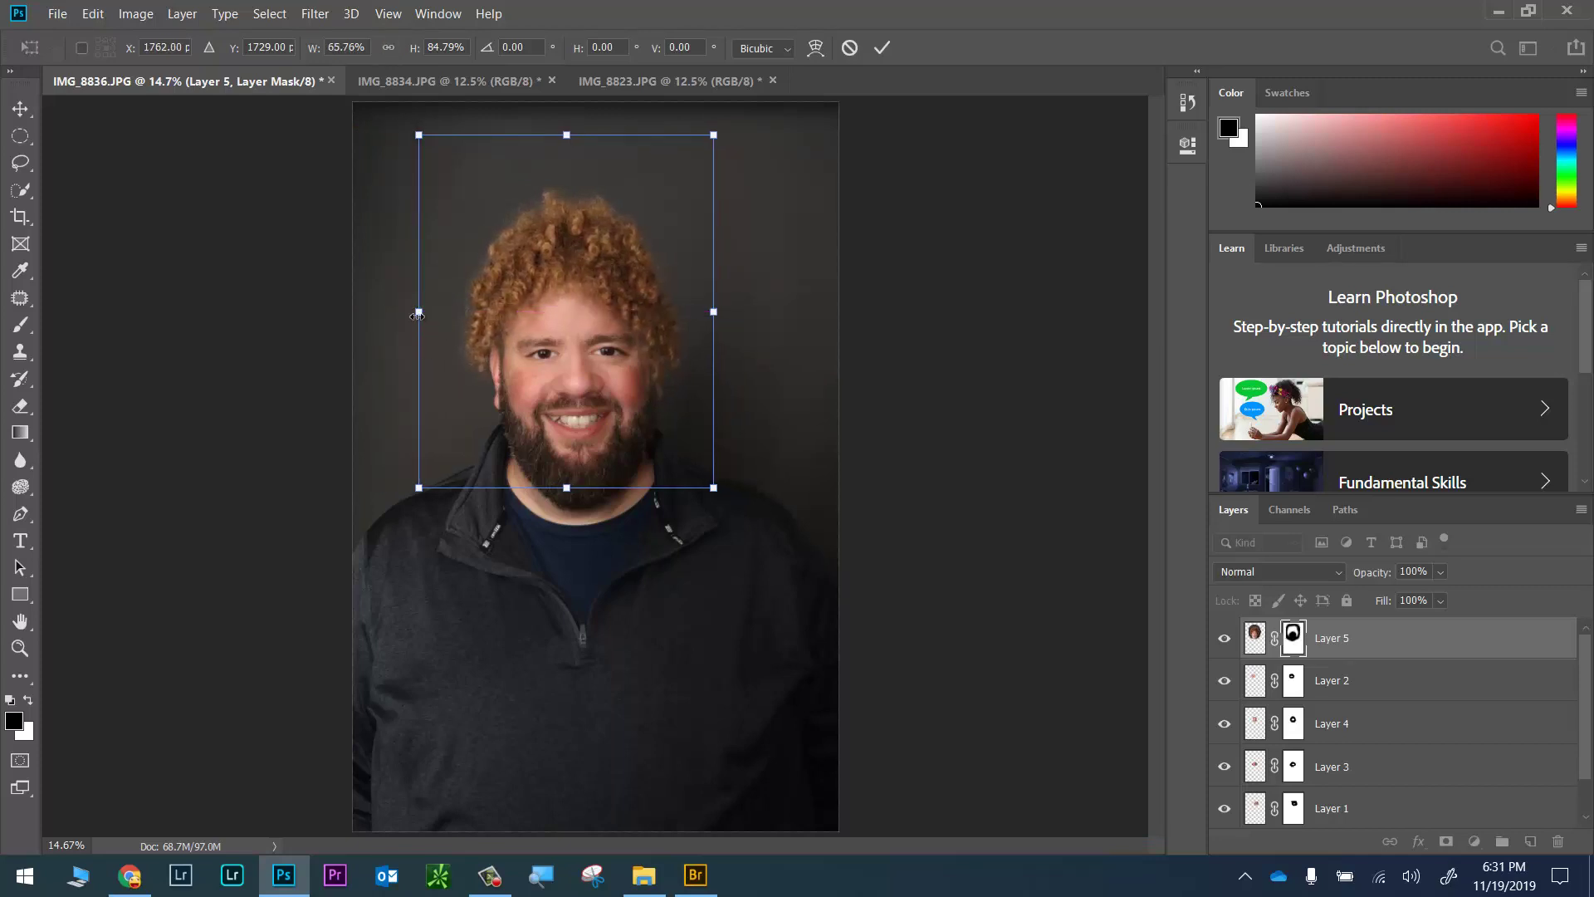
pyautogui.moveTo(418, 312); pyautogui.dragTo(429, 311)
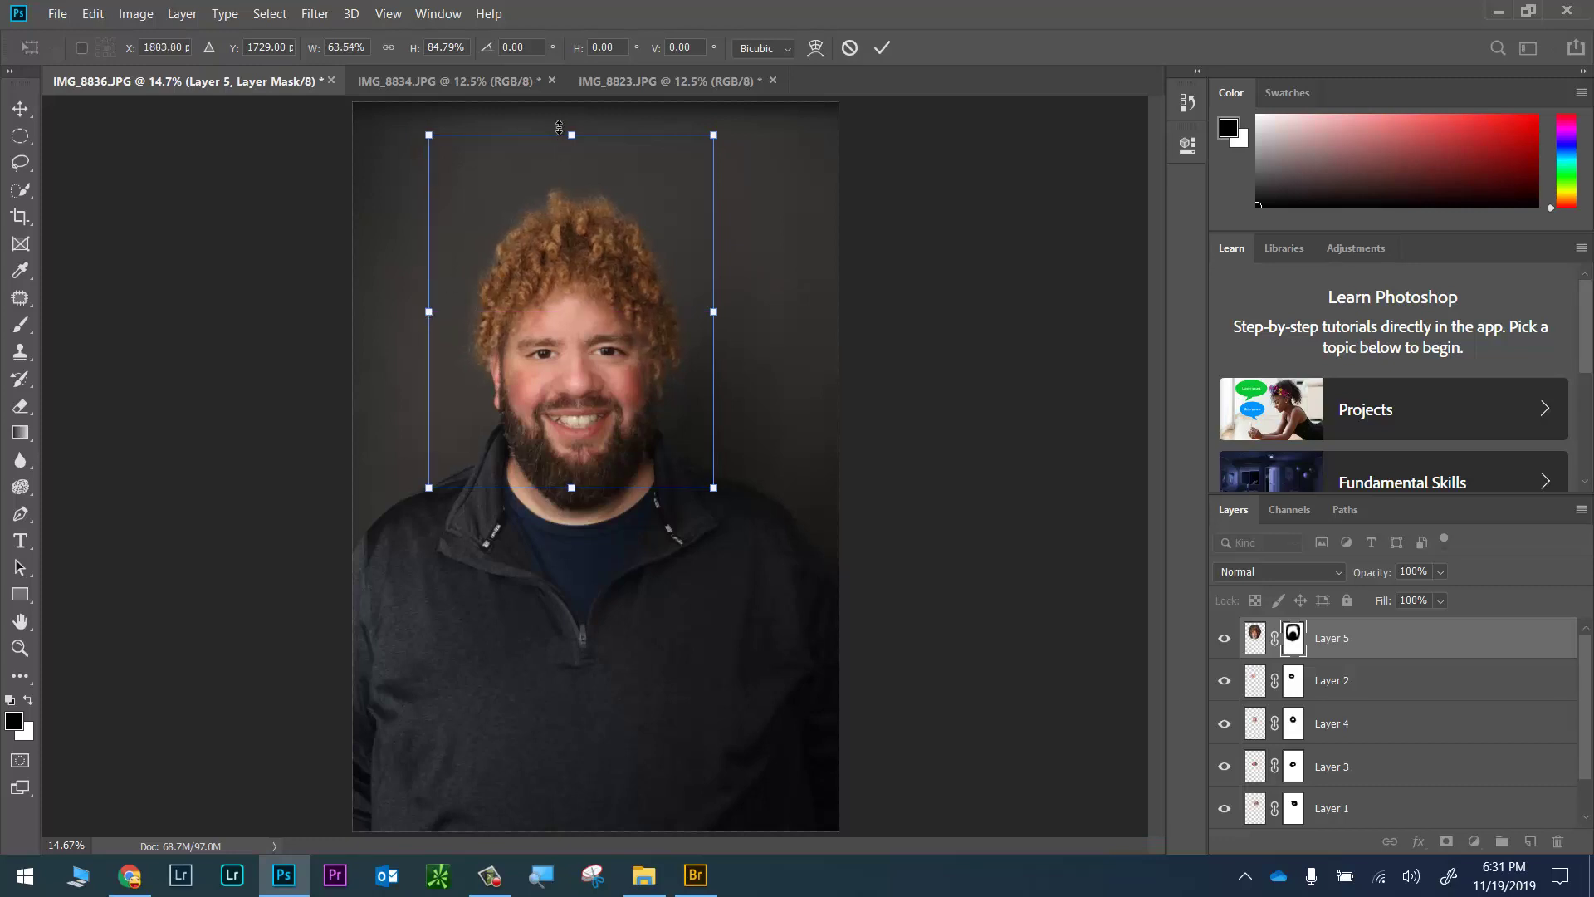
# Reduce Layer 5's height to about 73.08%, reposition the hair on the man's forehead, and apply the transform
pyautogui.moveTo(571, 137); pyautogui.dragTo(580, 187)
pyautogui.moveTo(564, 270); pyautogui.dragTo(570, 246)
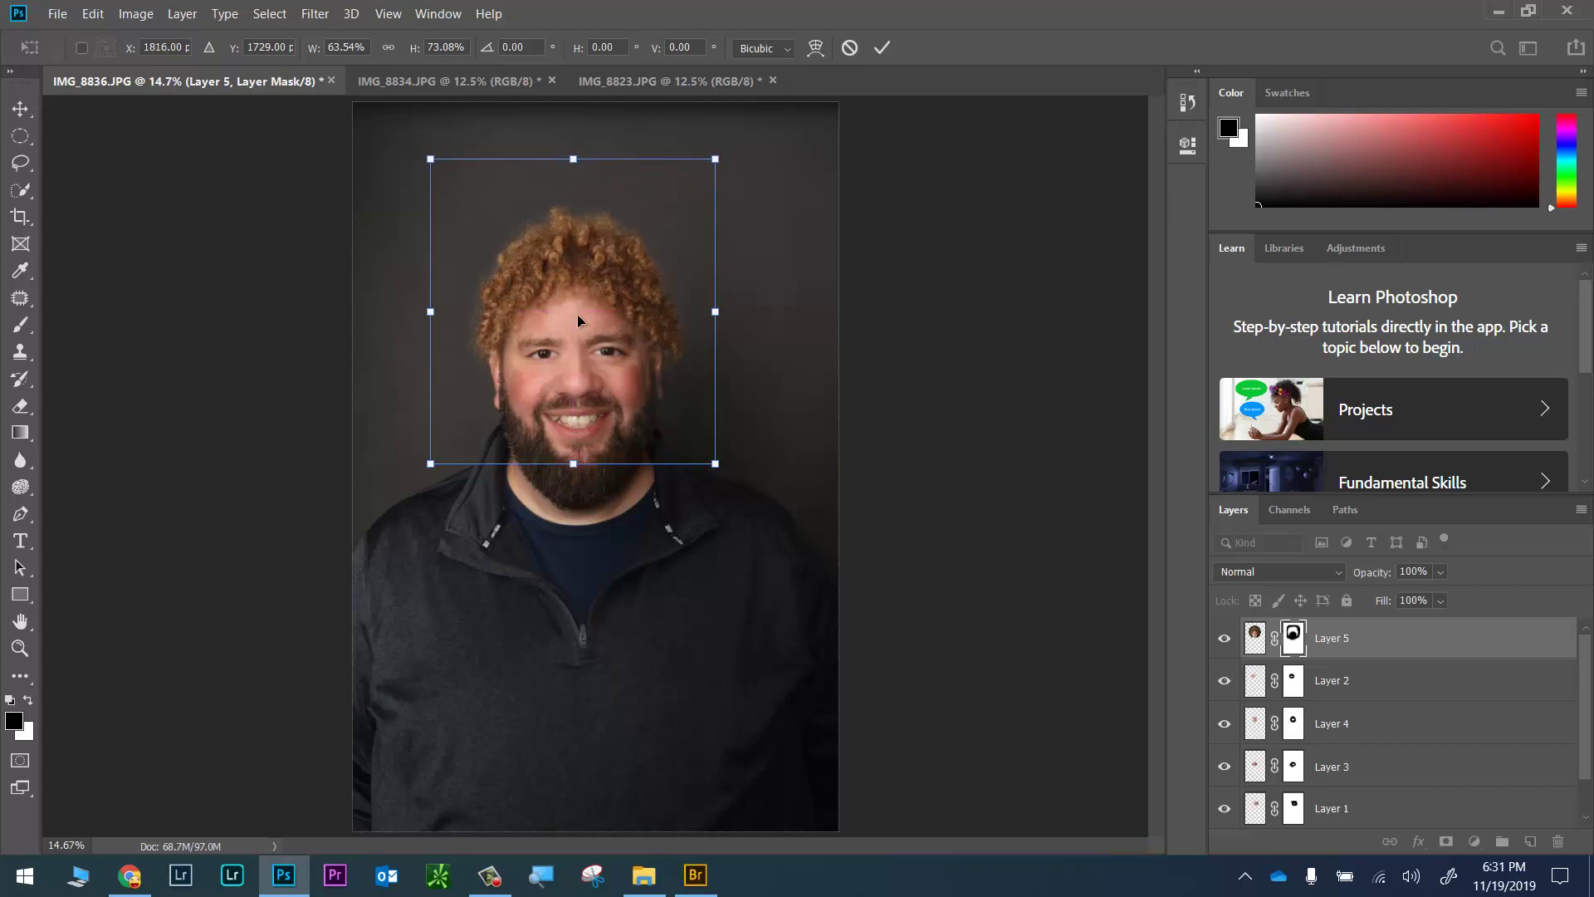
pyautogui.press('Return')
pyautogui.scroll(1, 562, 340)
pyautogui.scroll(3, 563, 339)
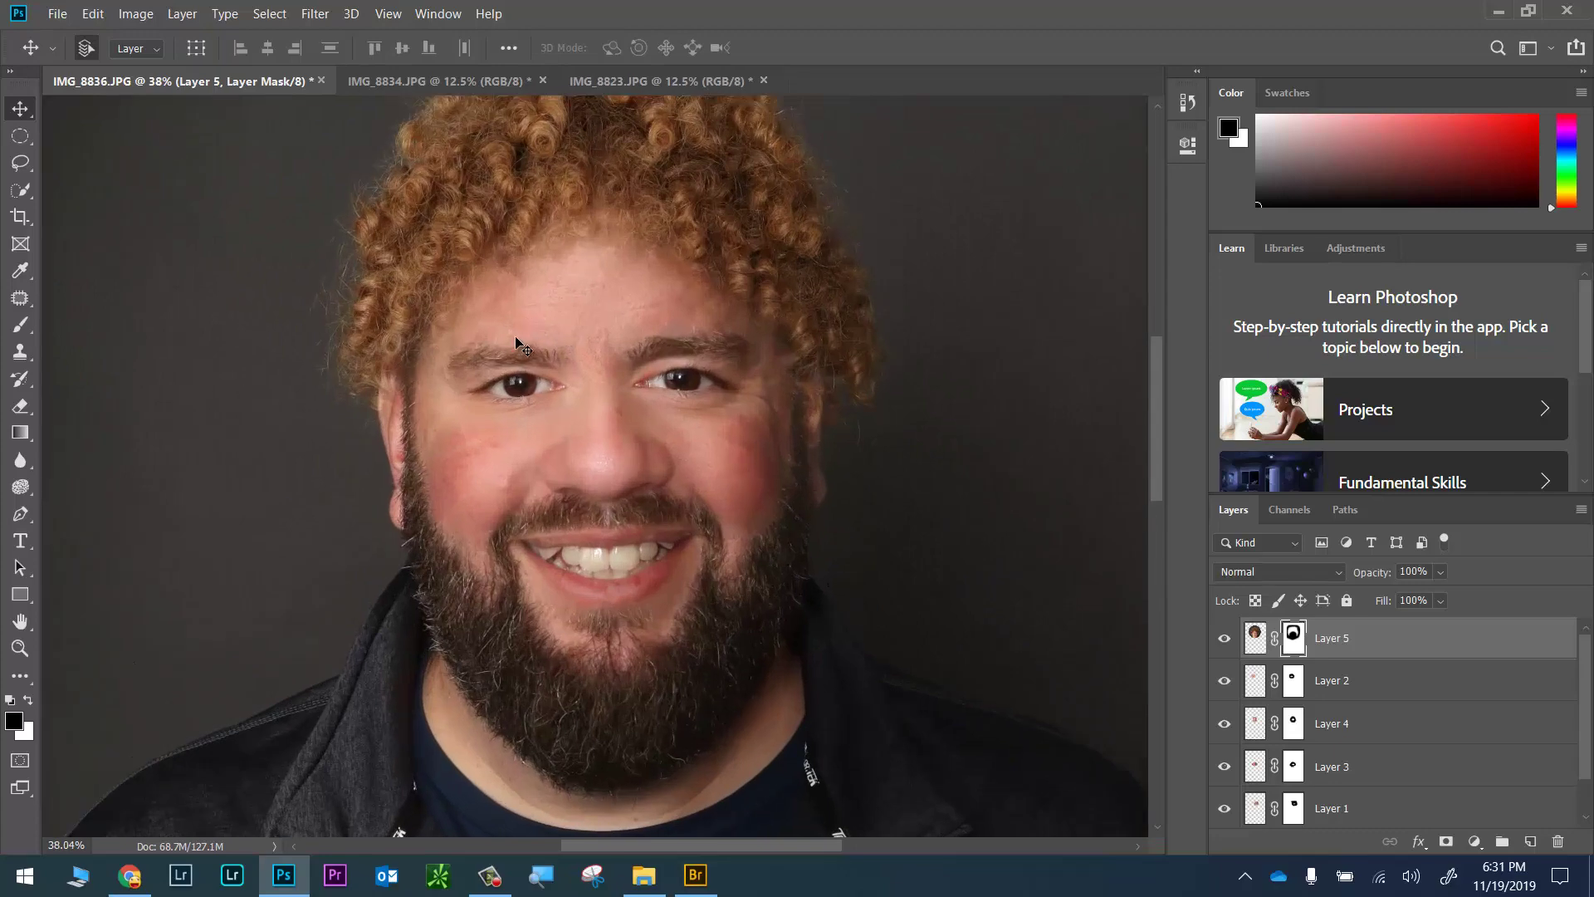
pyautogui.scroll(-2, 521, 332)
pyautogui.scroll(-1, 516, 323)
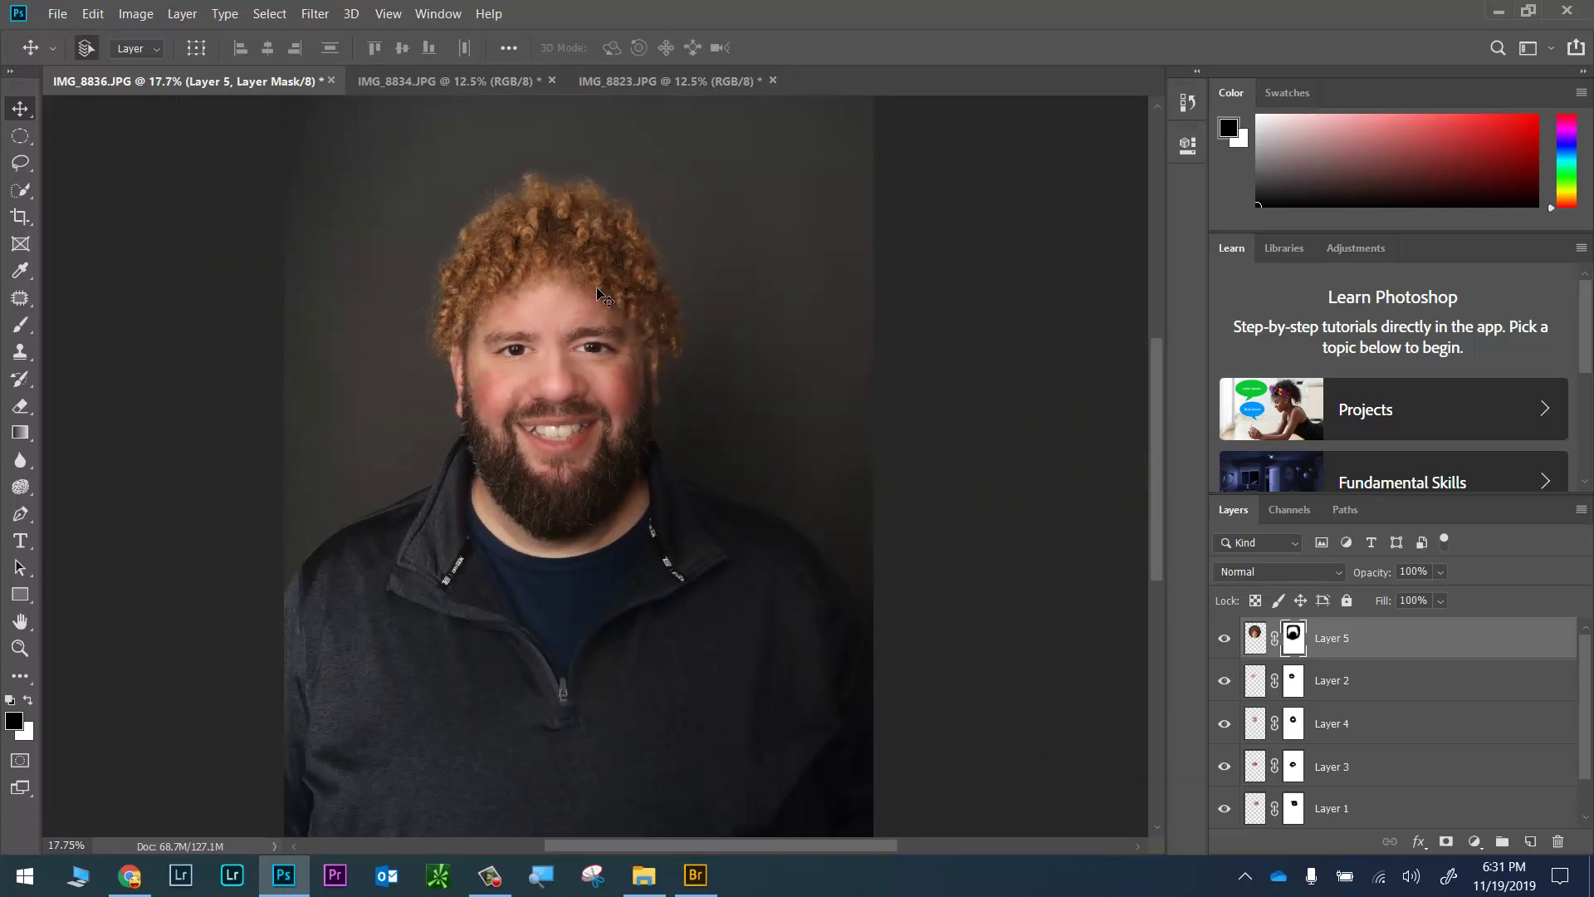
# Clear the selection in IMG_8823.JPG and copy the whole curly-haired portrait into IMG_8836.JPG as a new layer
pyautogui.scroll(-2, 551, 266)
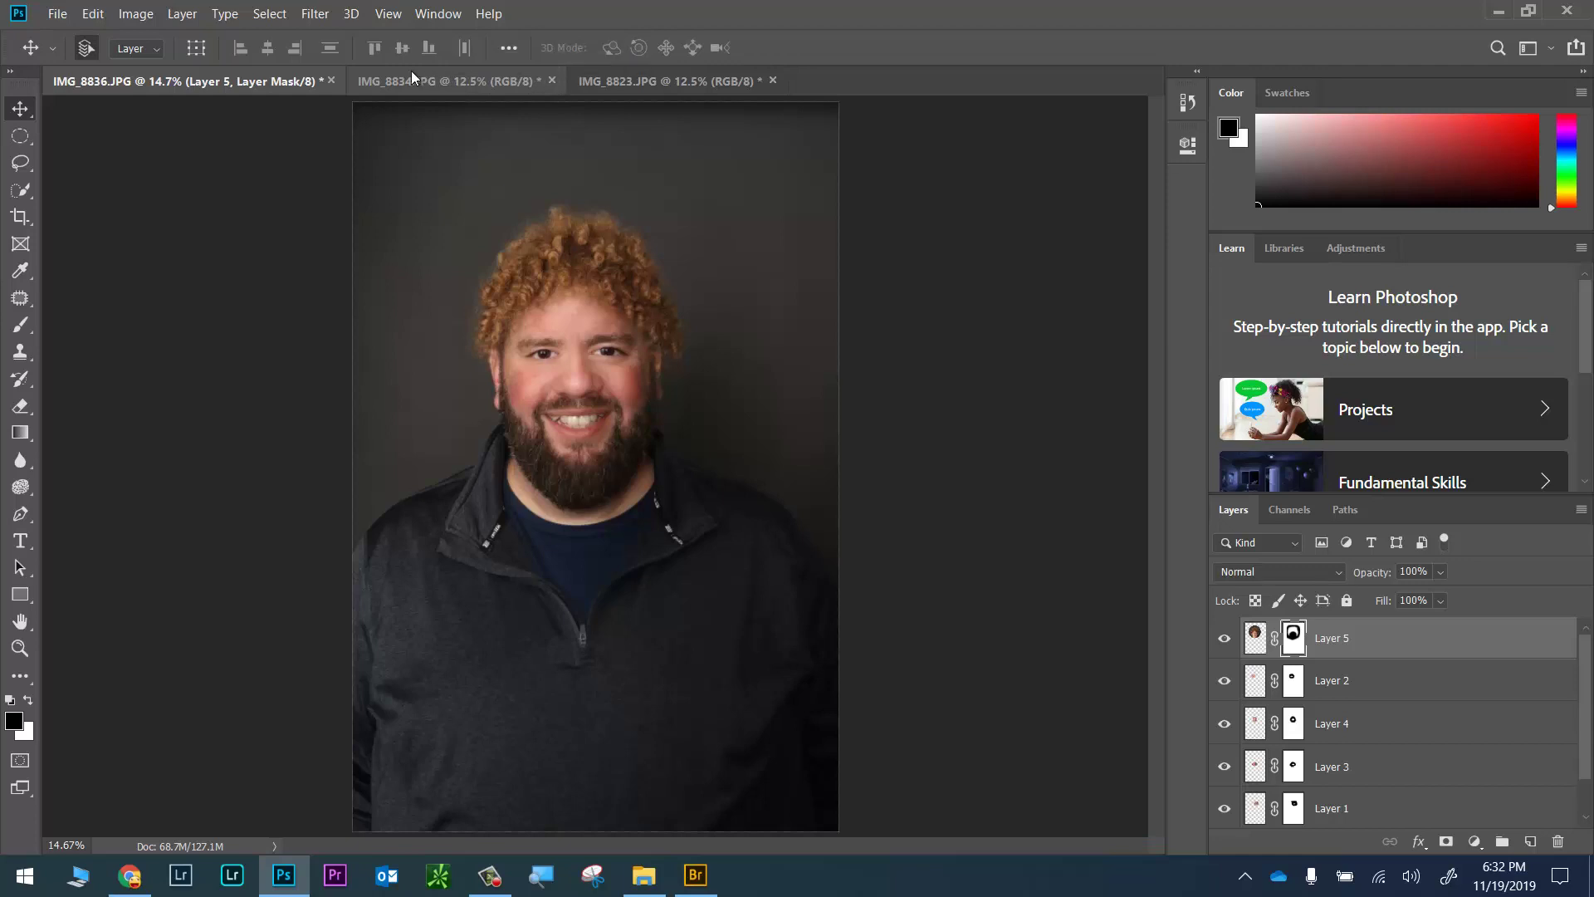
pyautogui.click(641, 81)
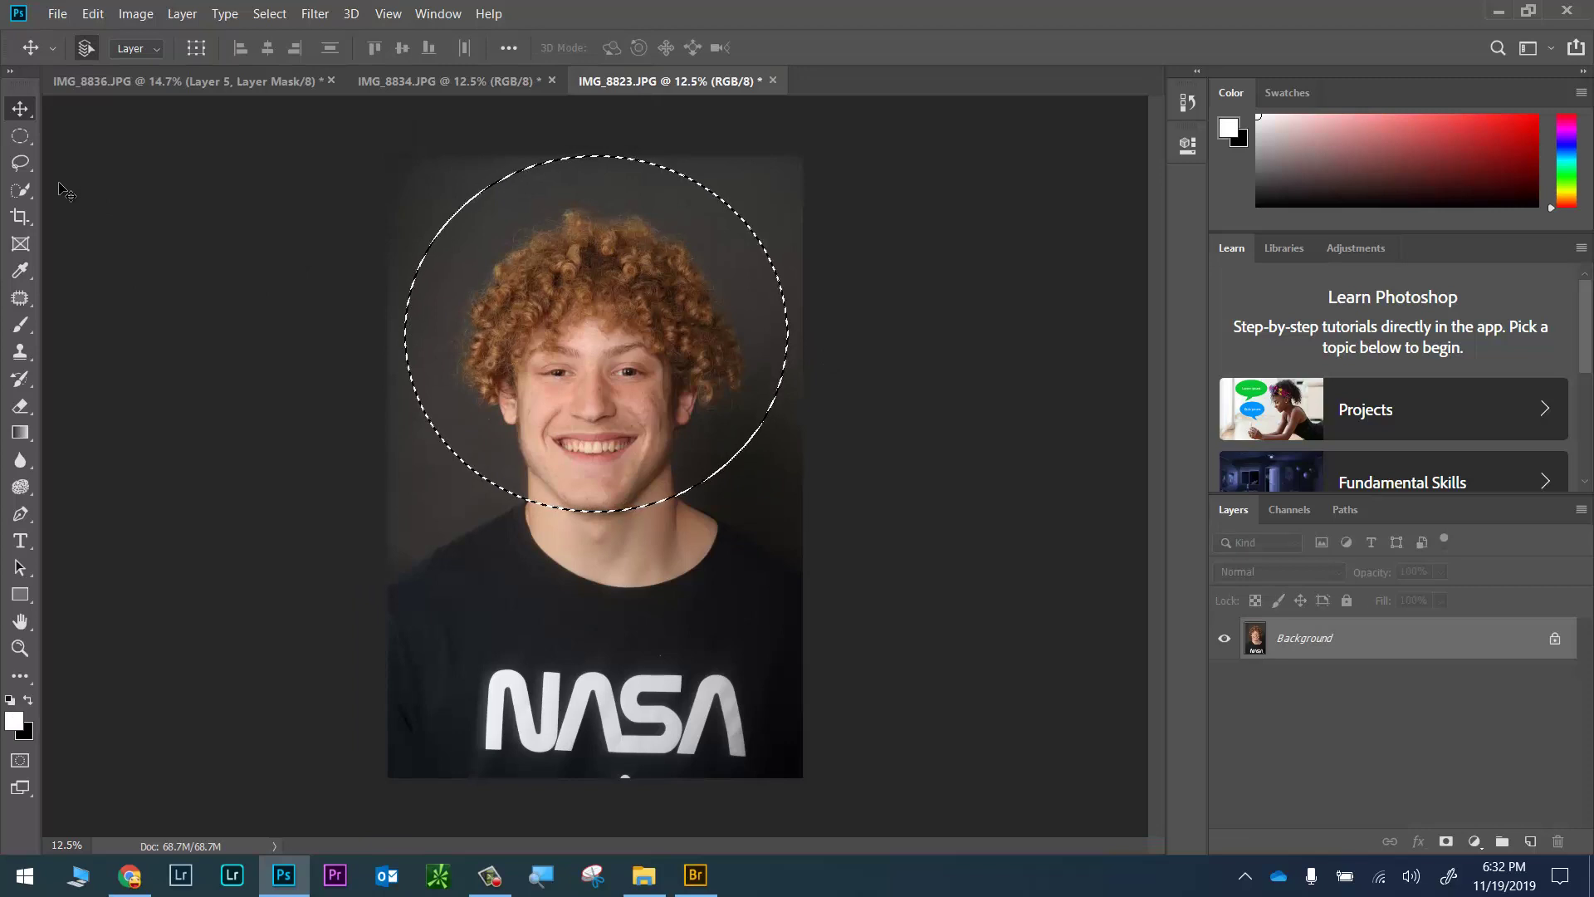
pyautogui.hotkey('ctrl', 'd')
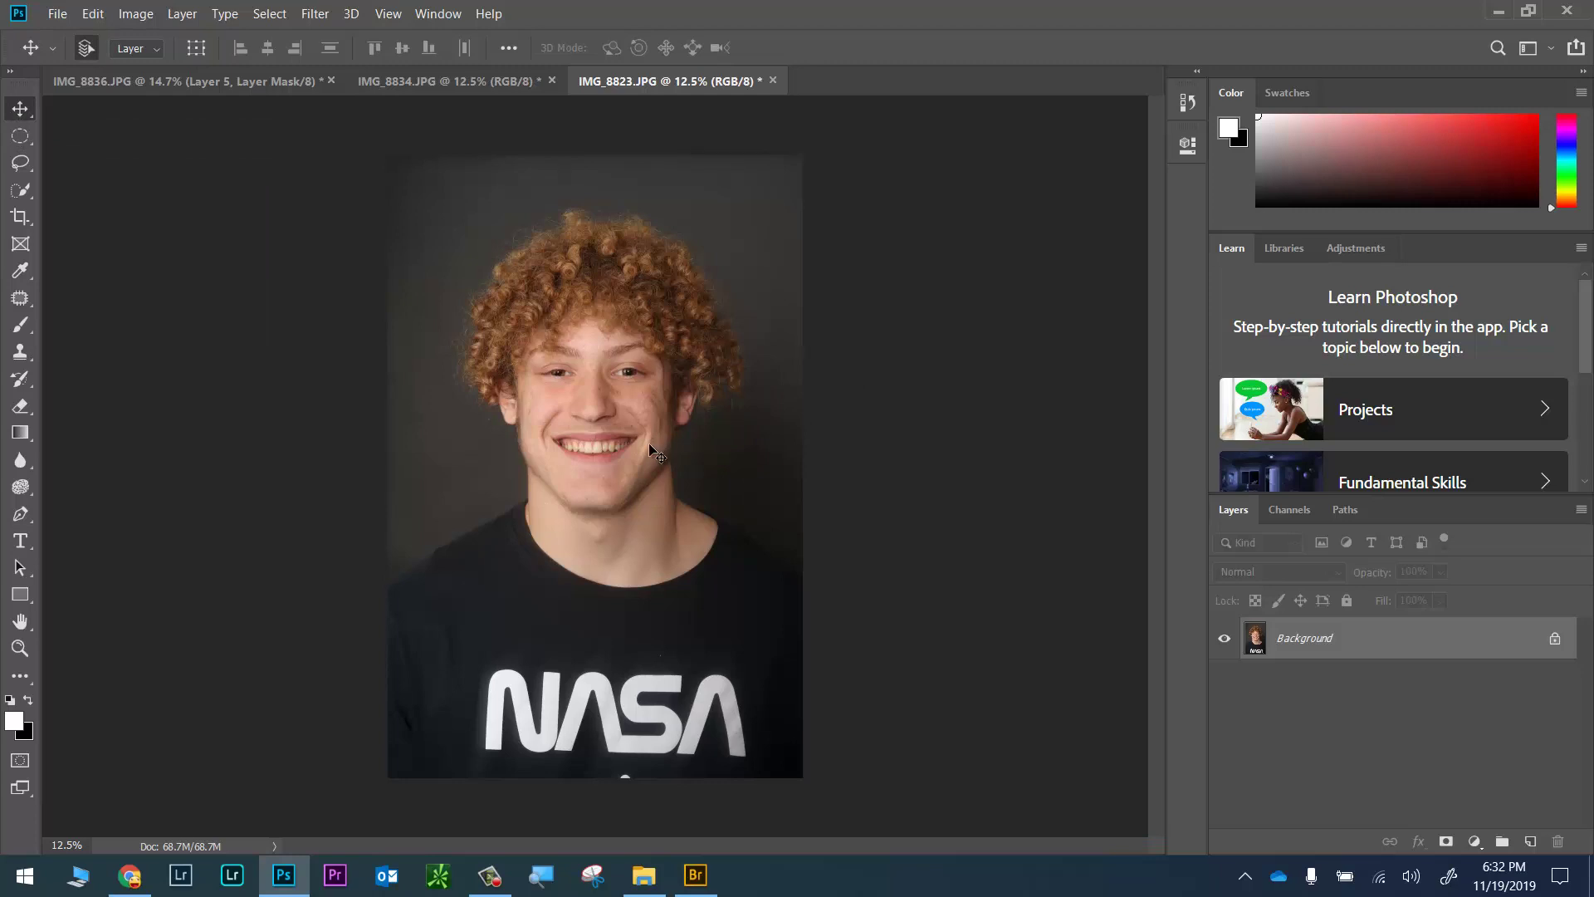
pyautogui.moveTo(656, 453); pyautogui.dragTo(592, 515)
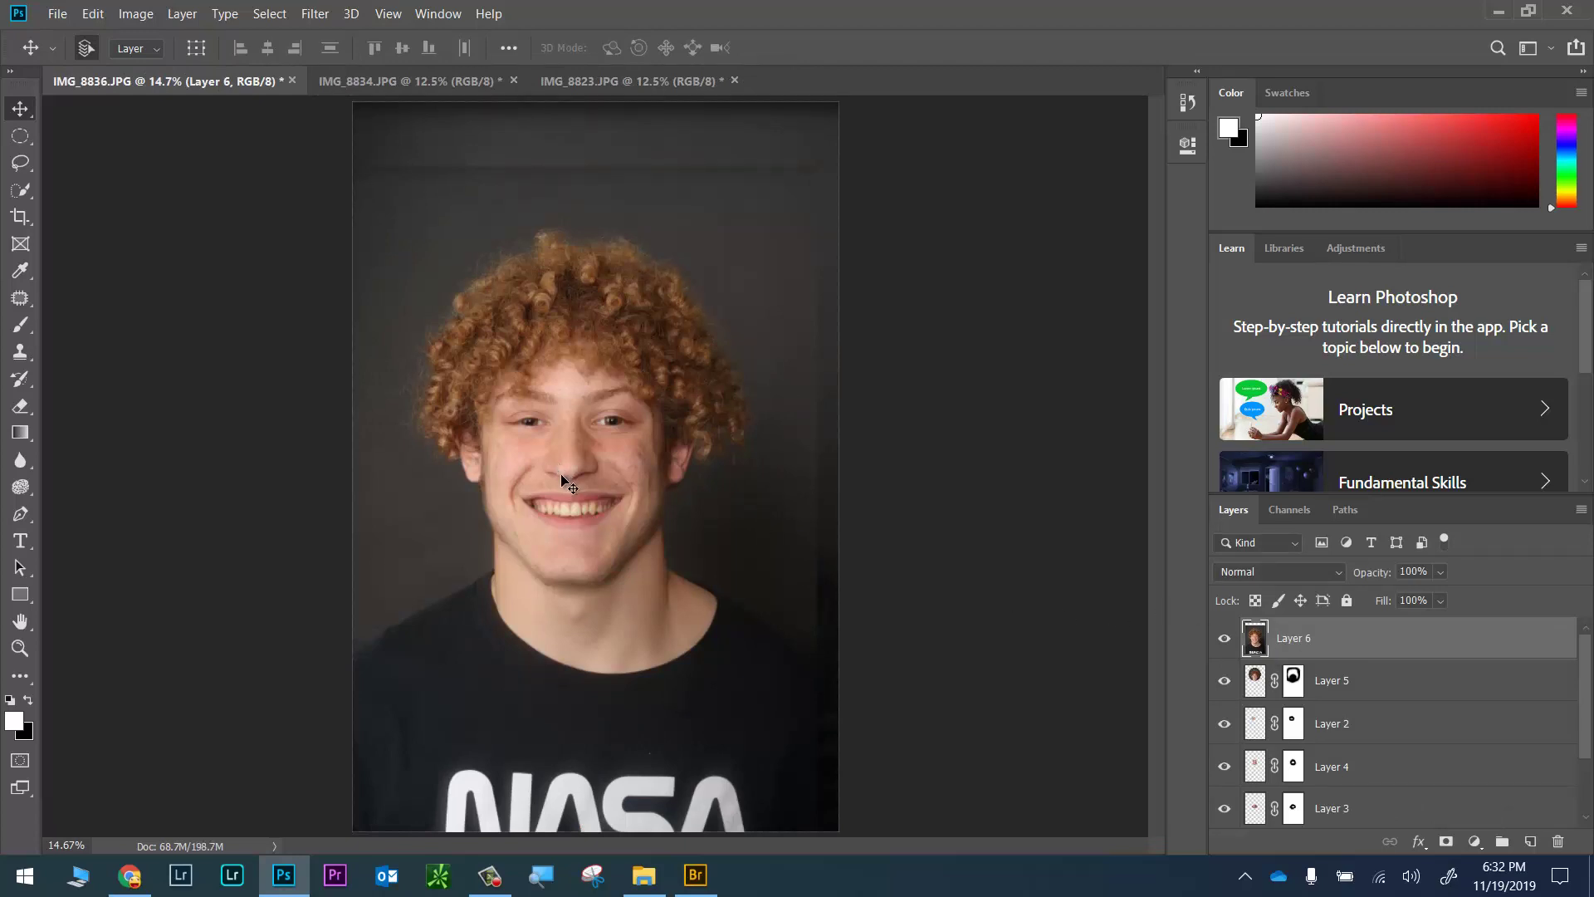
# Scale the curly-haired portrait layer proportionally to about 19.16%, keeping it in the lower-left corner of the photo, and apply the transform
pyautogui.hotkey('ctrl', 't')
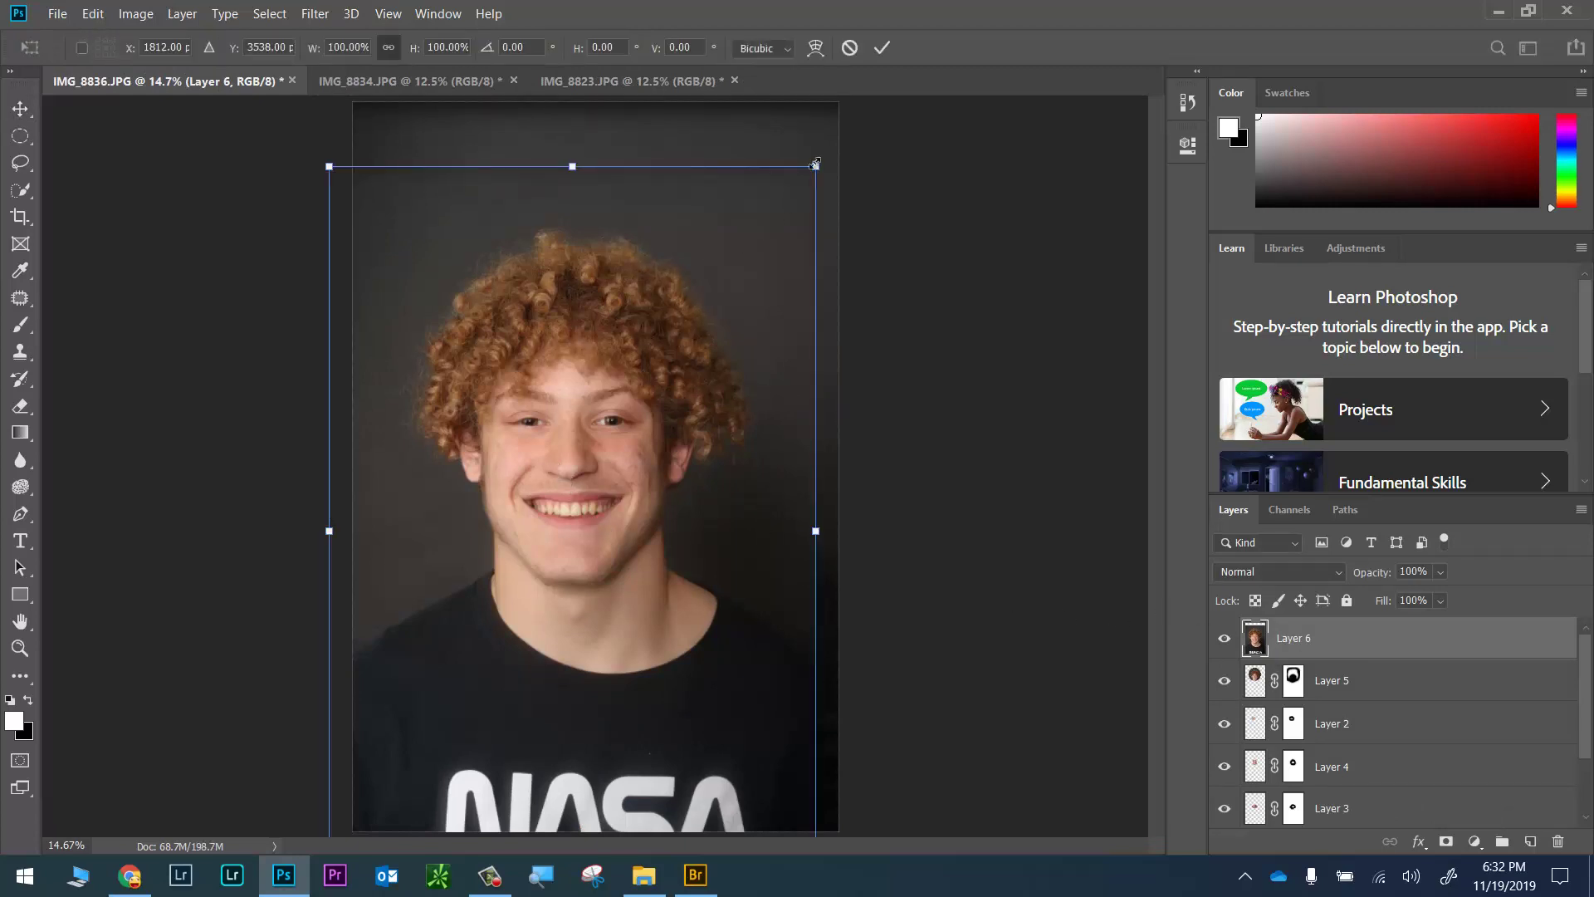
pyautogui.moveTo(815, 164); pyautogui.dragTo(500, 630)
pyautogui.hotkey('ctrl', '-')
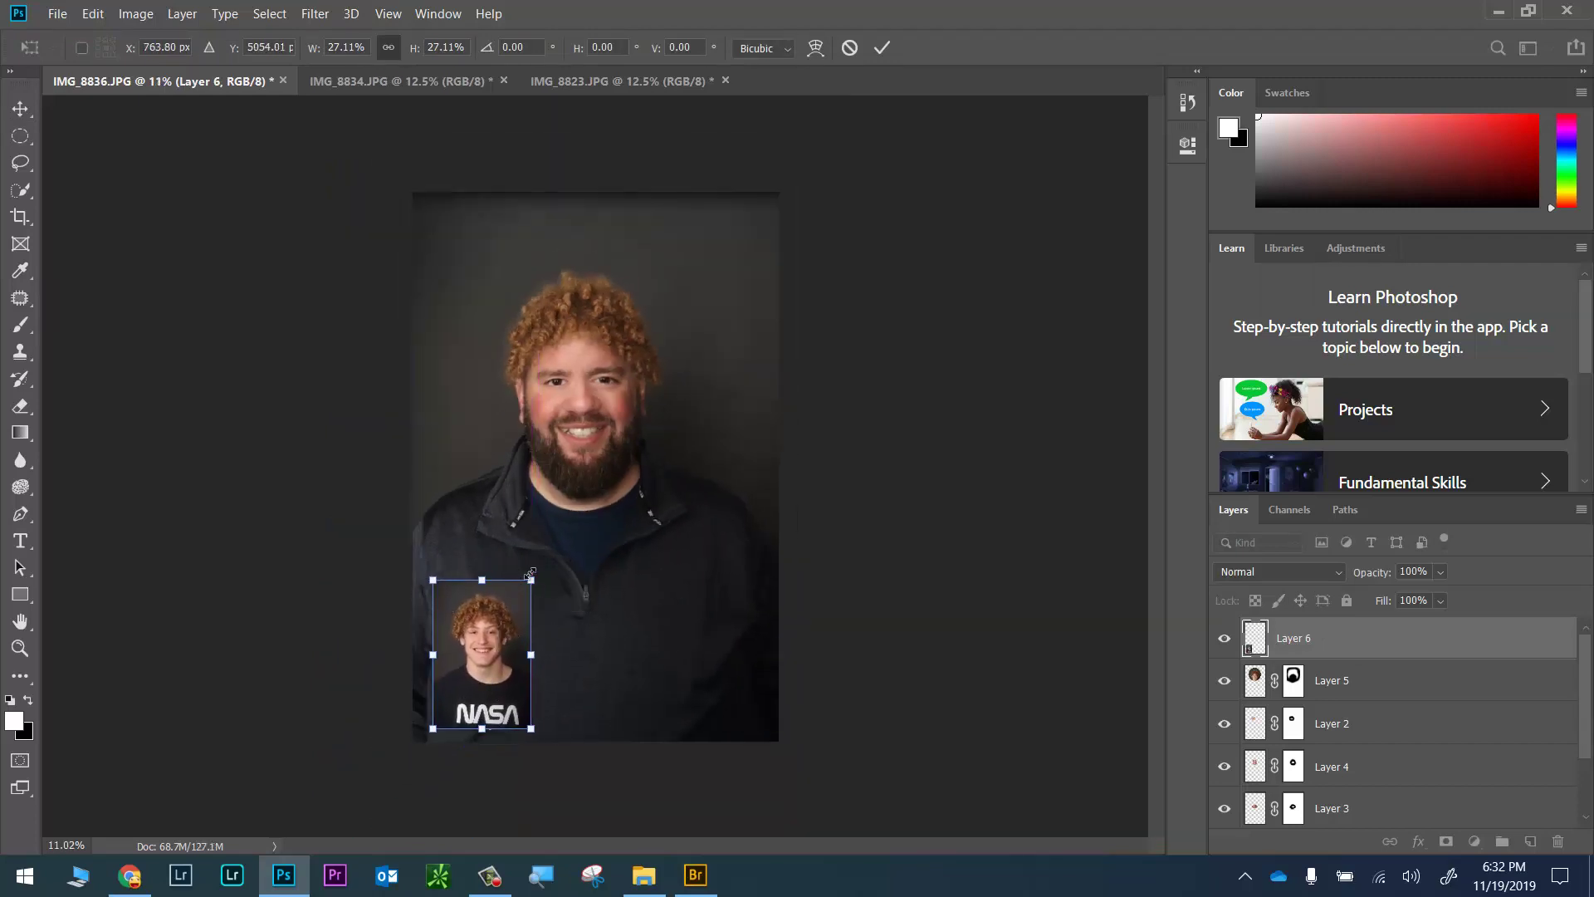
pyautogui.moveTo(524, 578); pyautogui.dragTo(502, 625)
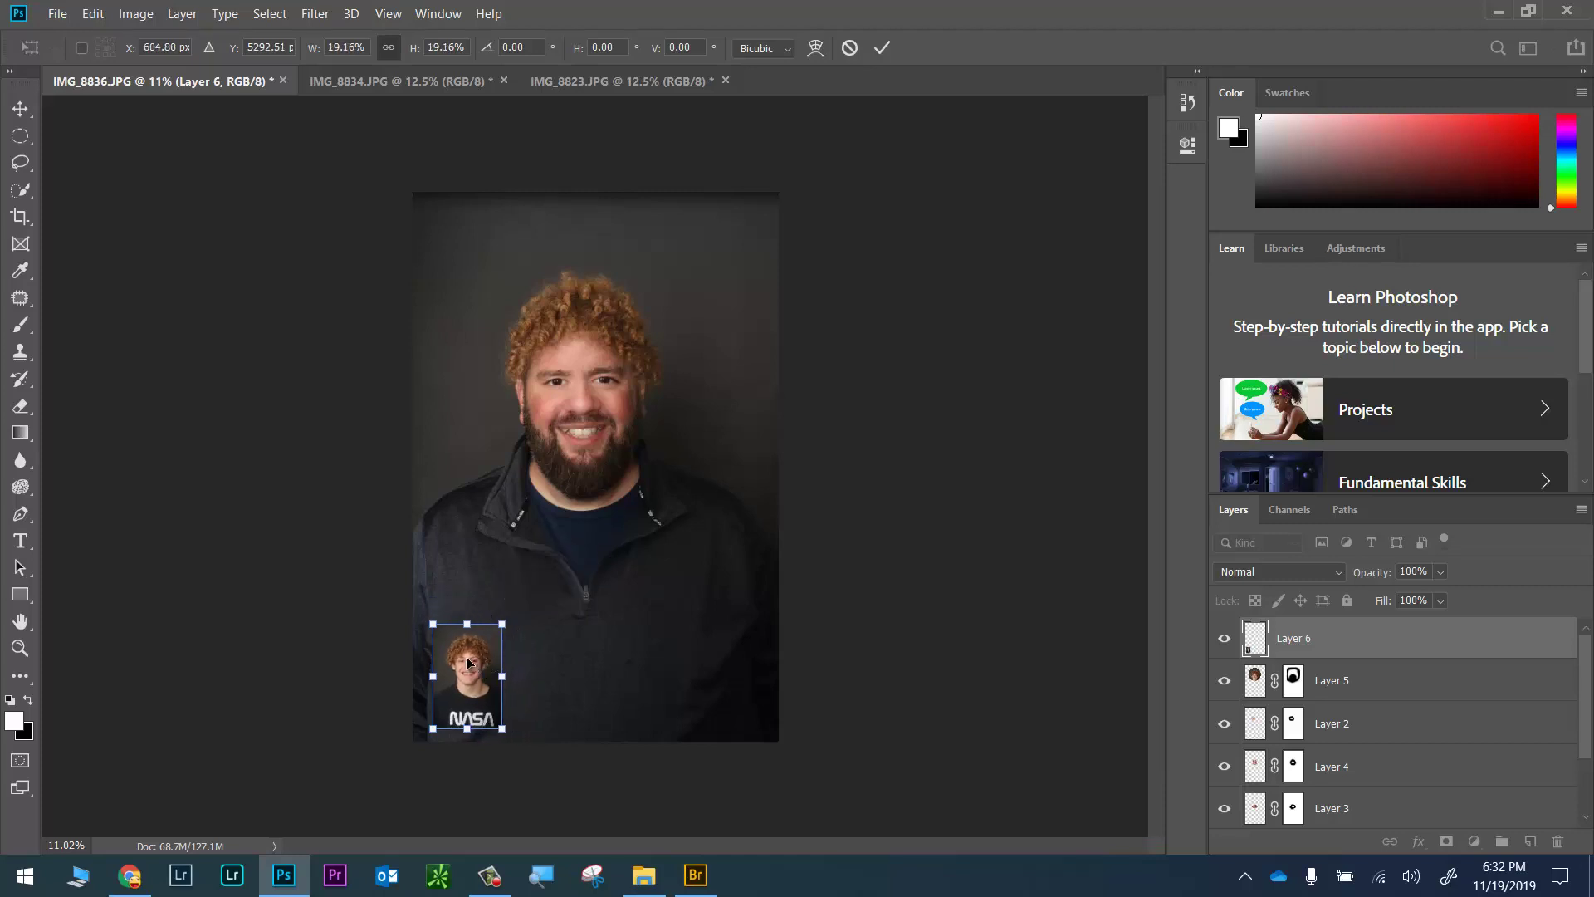
pyautogui.press('Return')
# Clear the selection in IMG_8834.JPG, copy the whole portrait into IMG_8836.JPG and shift it right of the small curly-haired portrait
pyautogui.click(430, 79)
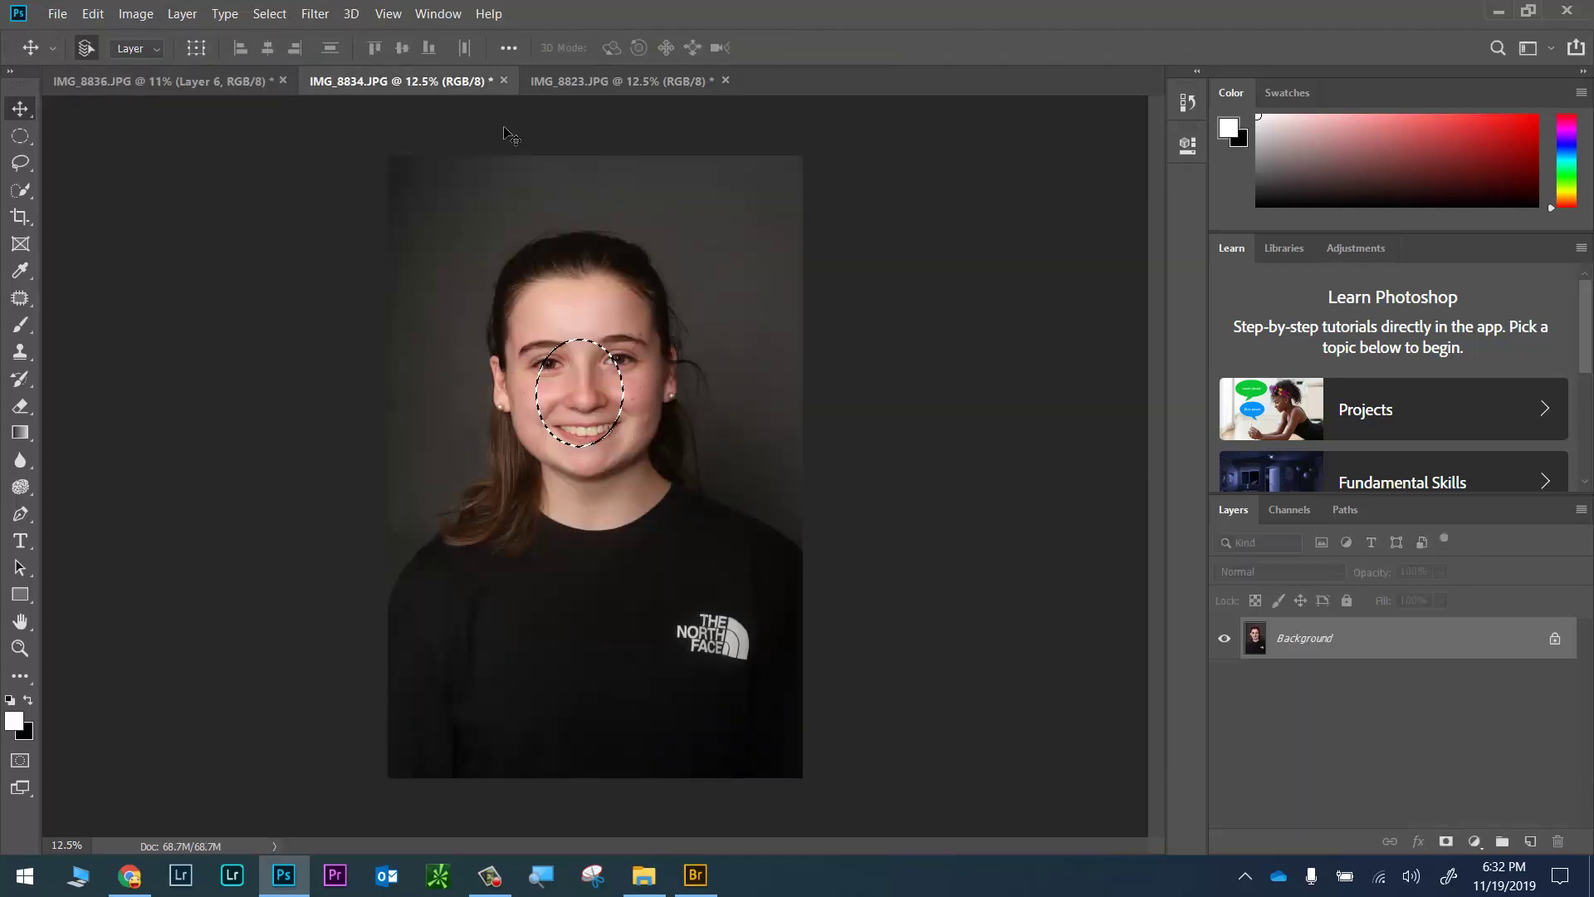
pyautogui.hotkey('ctrl', 'd')
pyautogui.moveTo(651, 411); pyautogui.dragTo(647, 529)
pyautogui.moveTo(643, 588); pyautogui.dragTo(685, 506)
# Scale the copied IMG_8834 portrait to about 19.07%, line it up closely beside the curly-haired thumbnail, and apply the transform
pyautogui.hotkey('ctrl', 't')
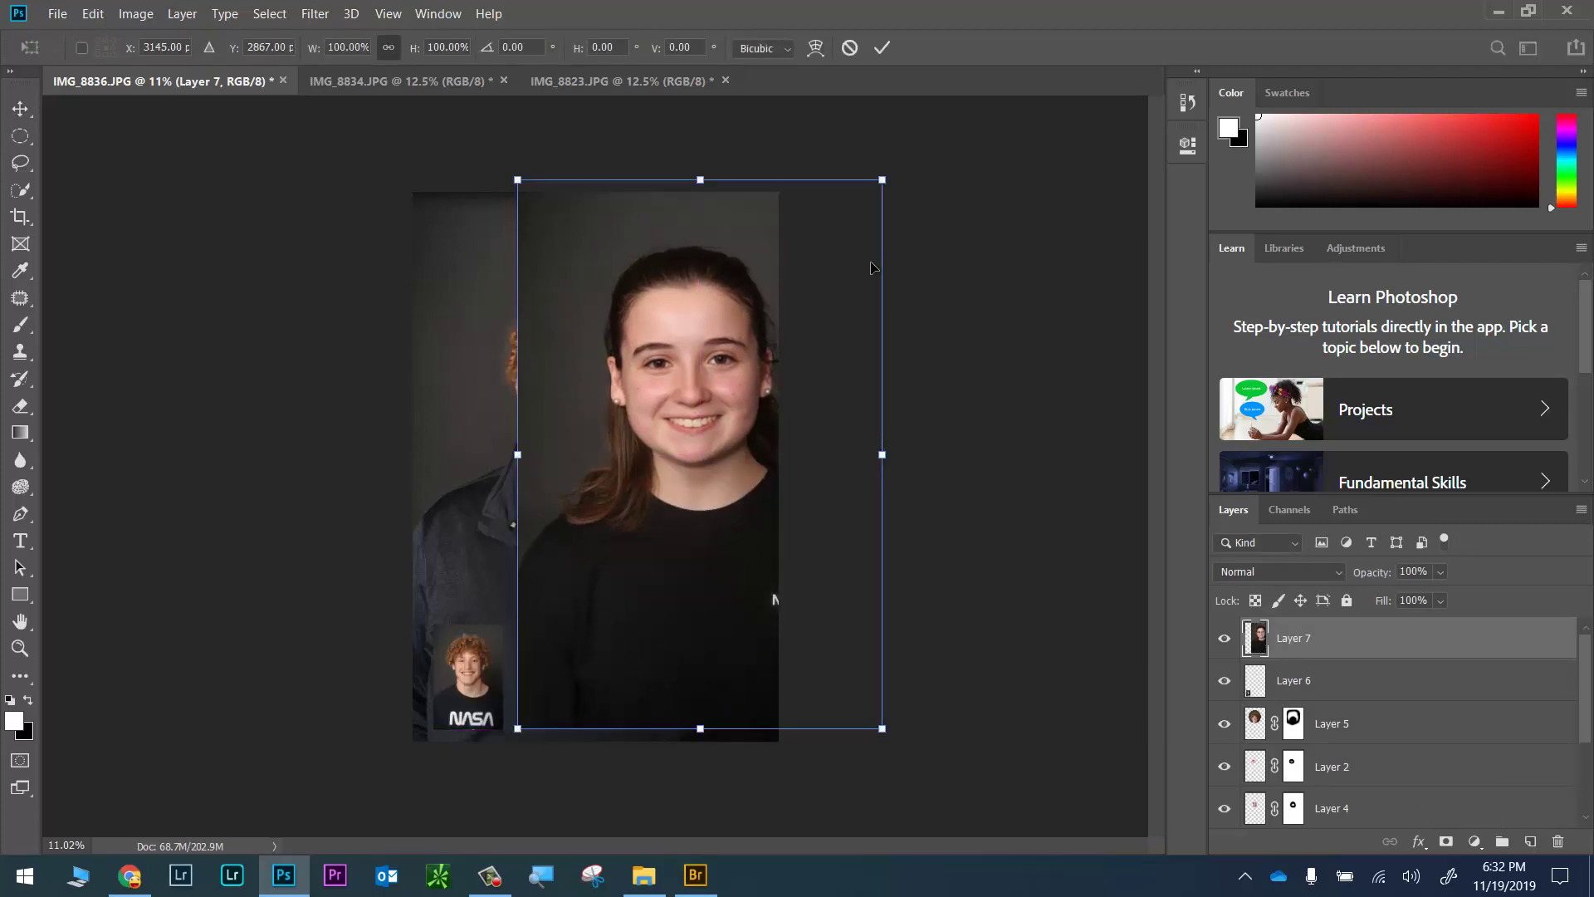
pyautogui.moveTo(887, 175); pyautogui.dragTo(609, 633)
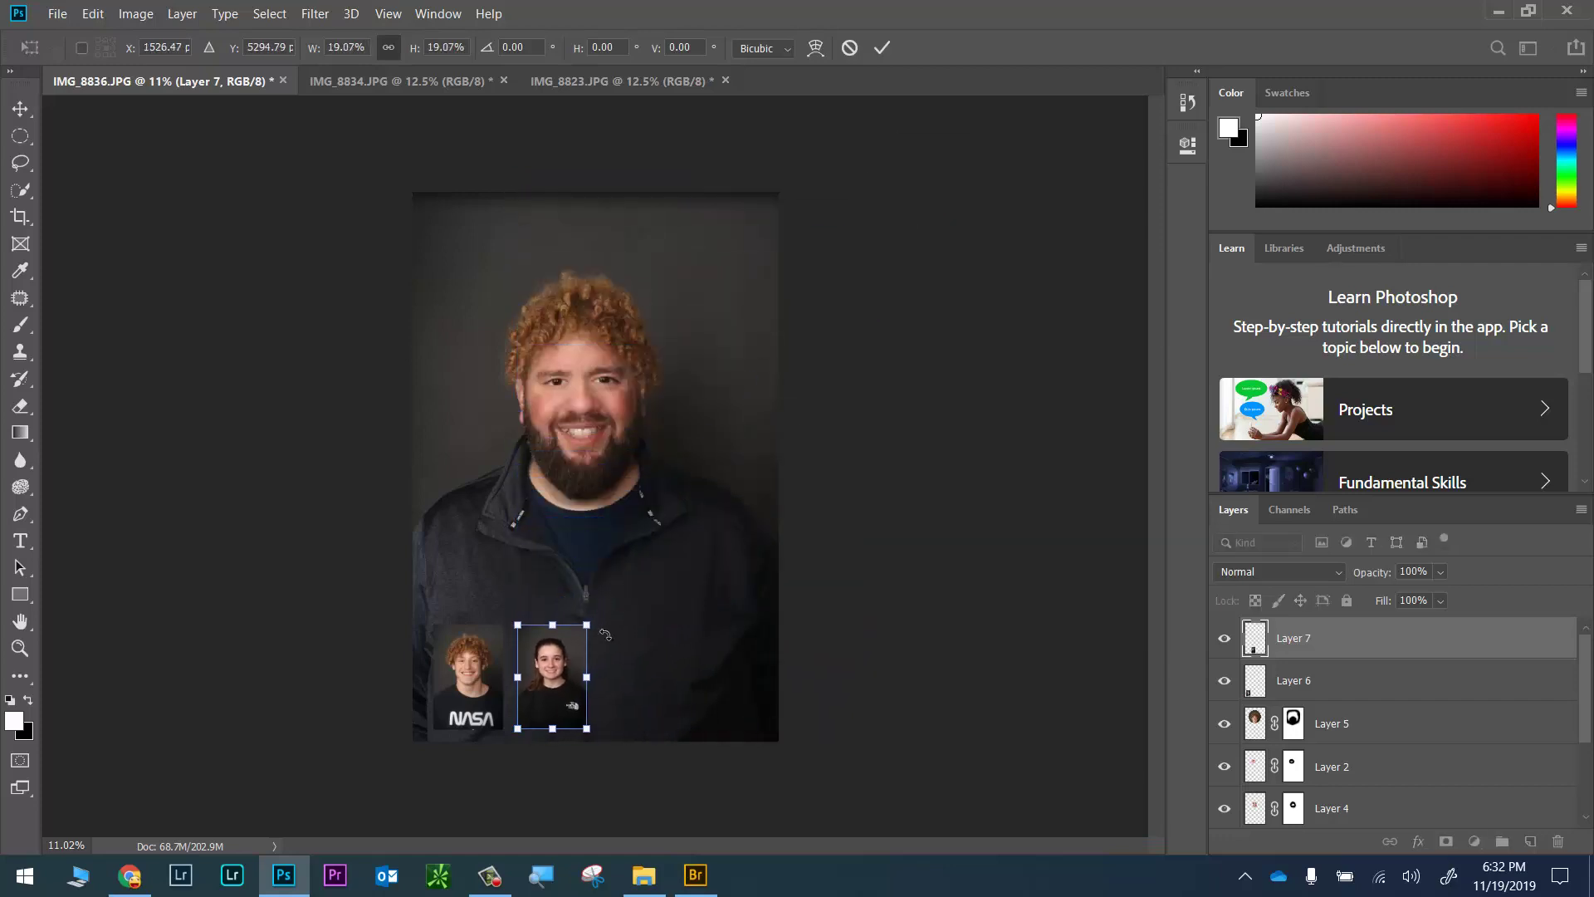
pyautogui.scroll(3, 606, 638)
pyautogui.scroll(5, 572, 662)
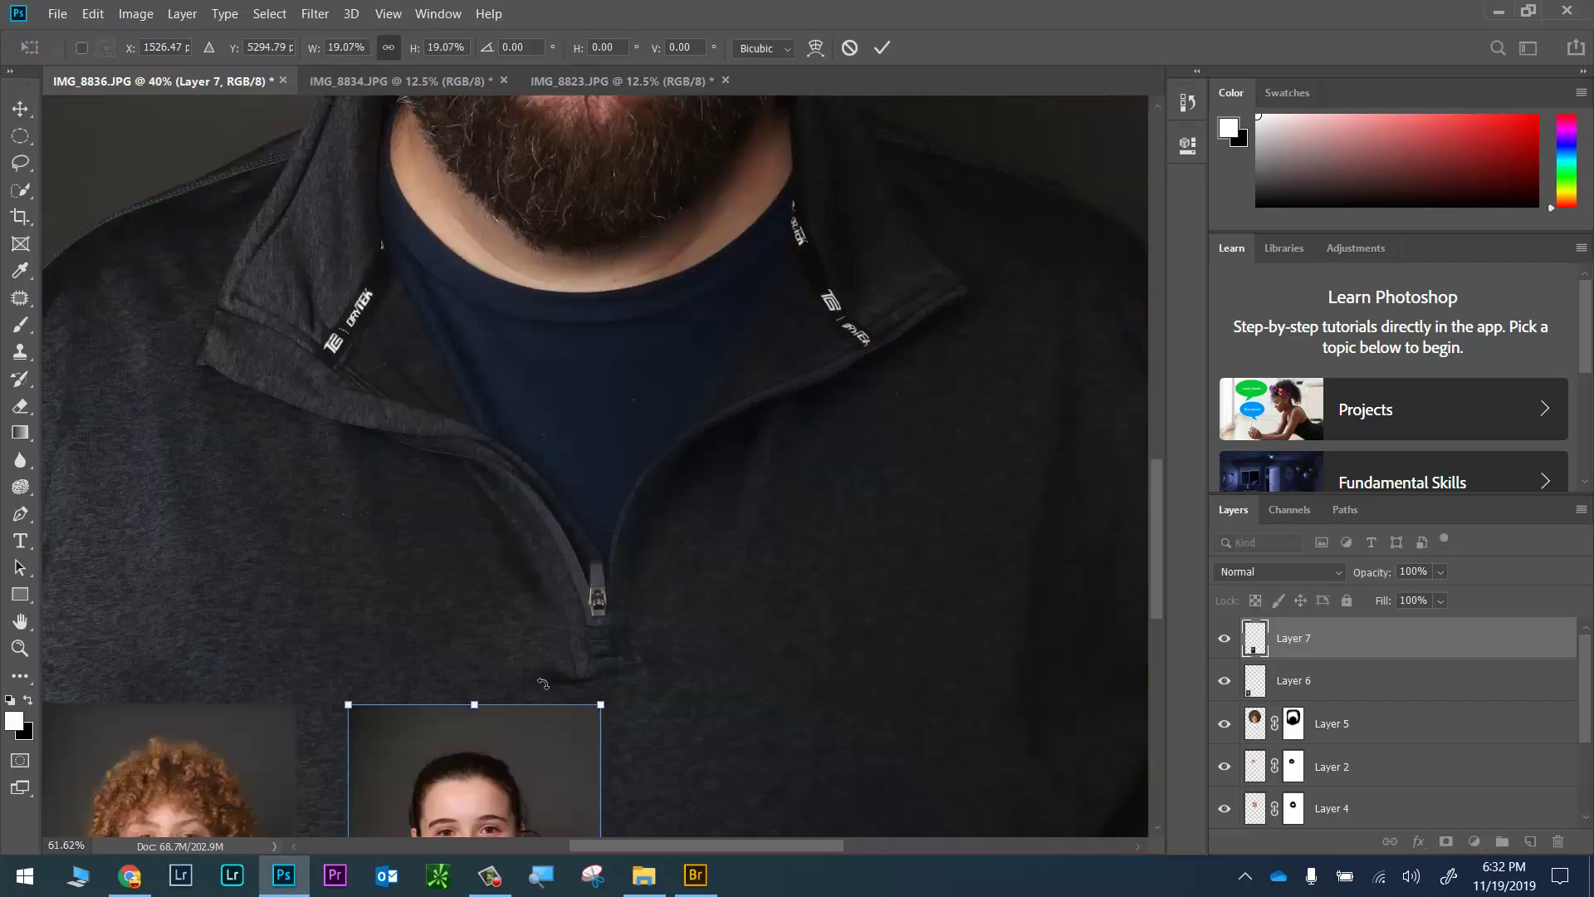
pyautogui.moveTo(536, 681); pyautogui.dragTo(587, 238)
pyautogui.moveTo(503, 552); pyautogui.dragTo(444, 548)
pyautogui.scroll(-2, 444, 549)
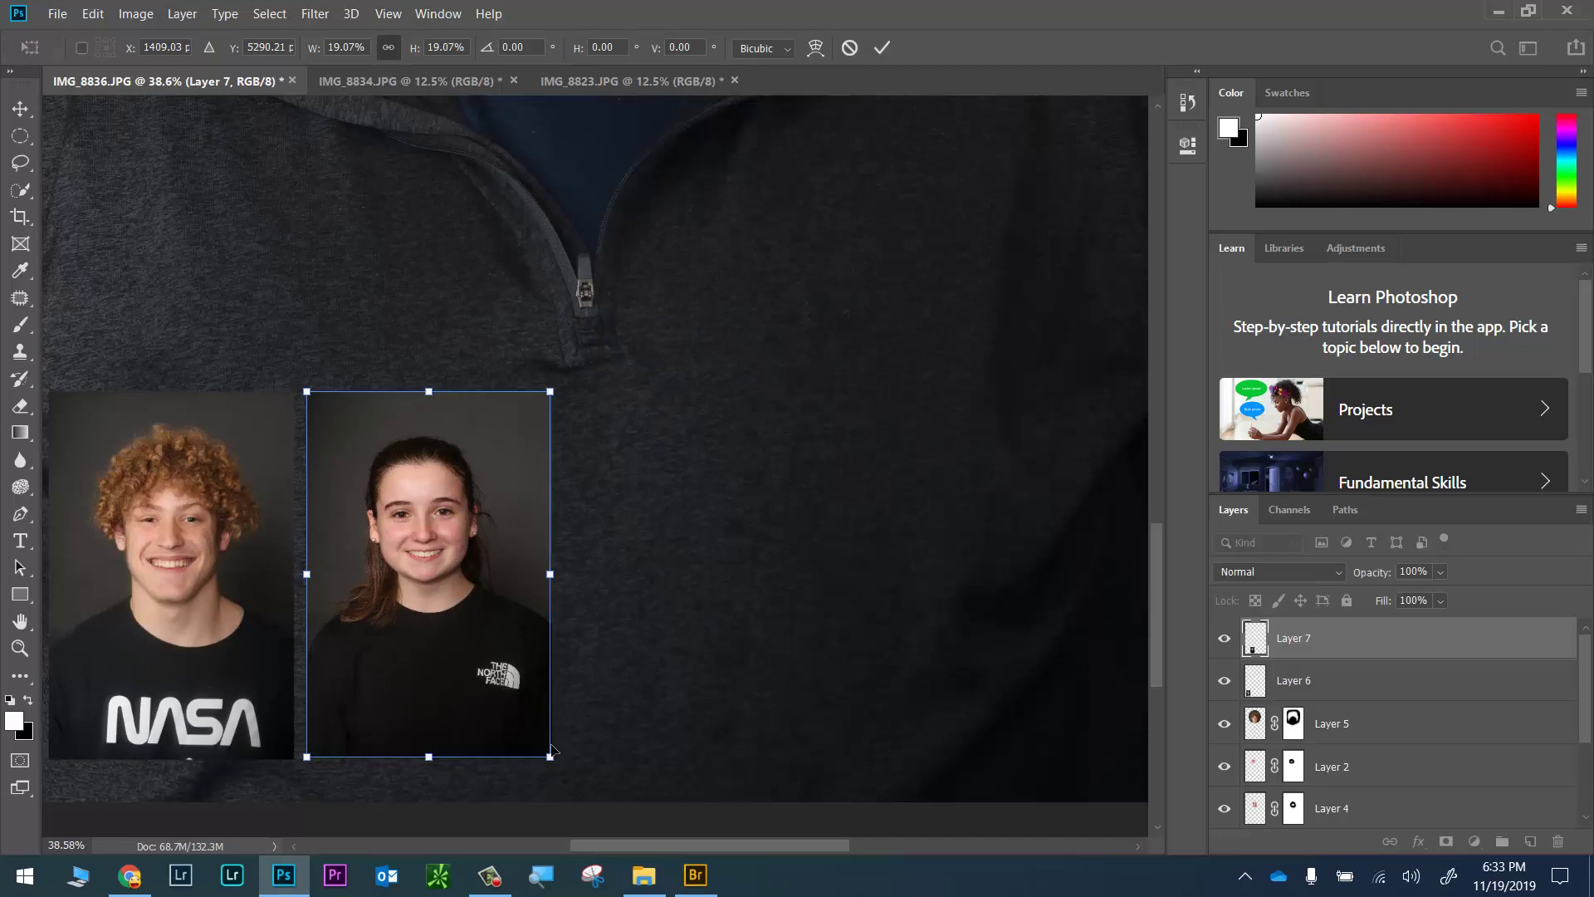
pyautogui.press('Return')
# Save the layered composite as the Photoshop file IMG_8836 in the Class Photos folder
pyautogui.scroll(-3, 766, 642)
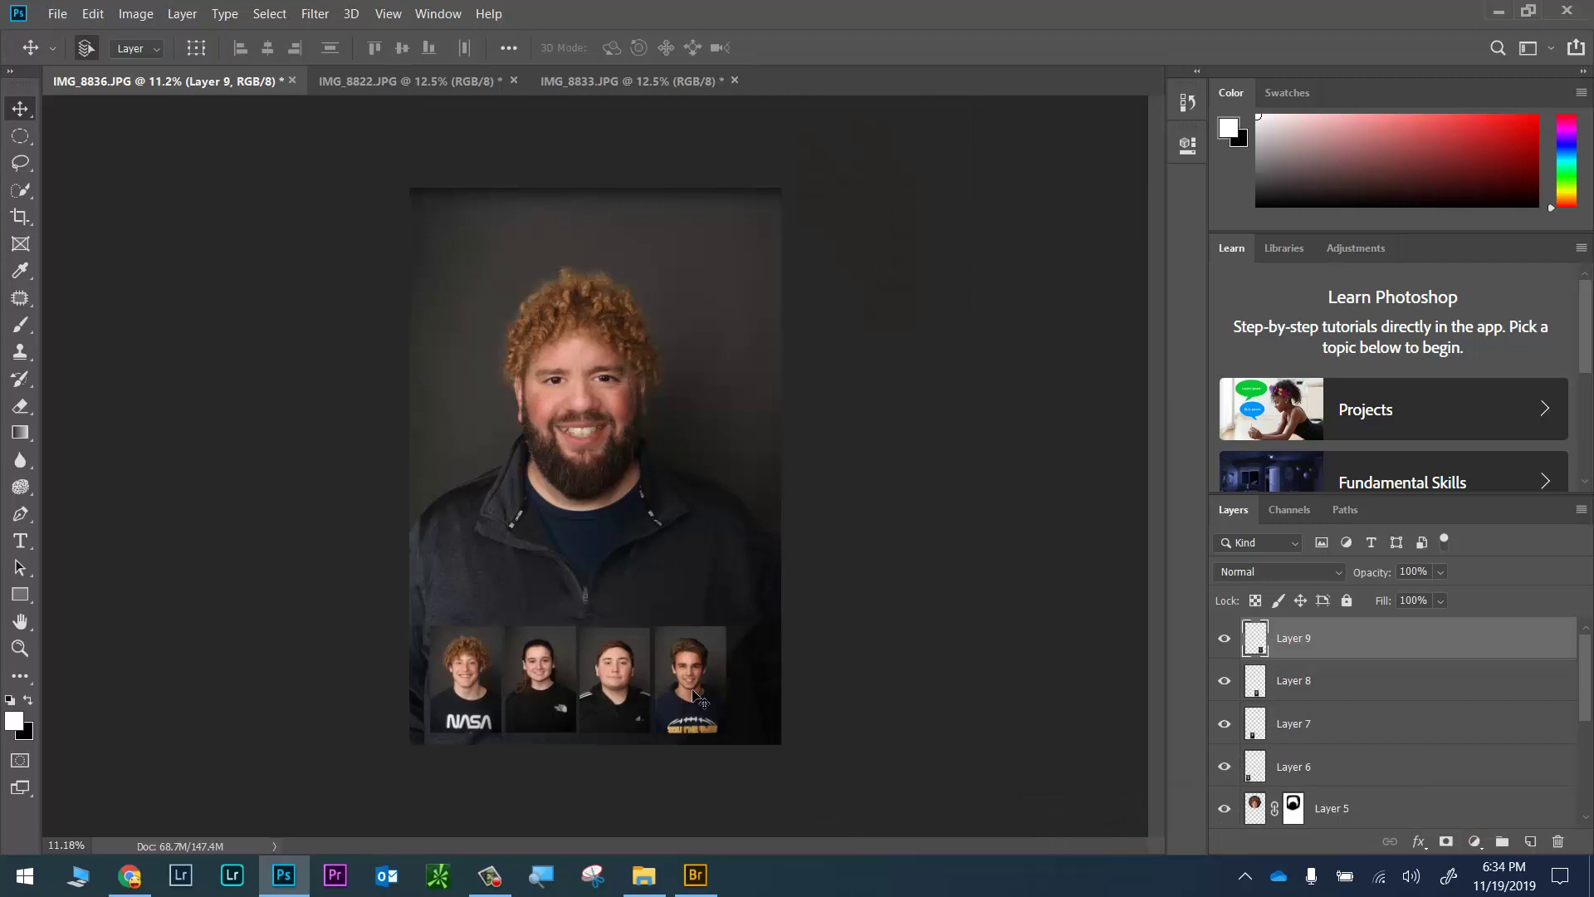
pyautogui.click(56, 14)
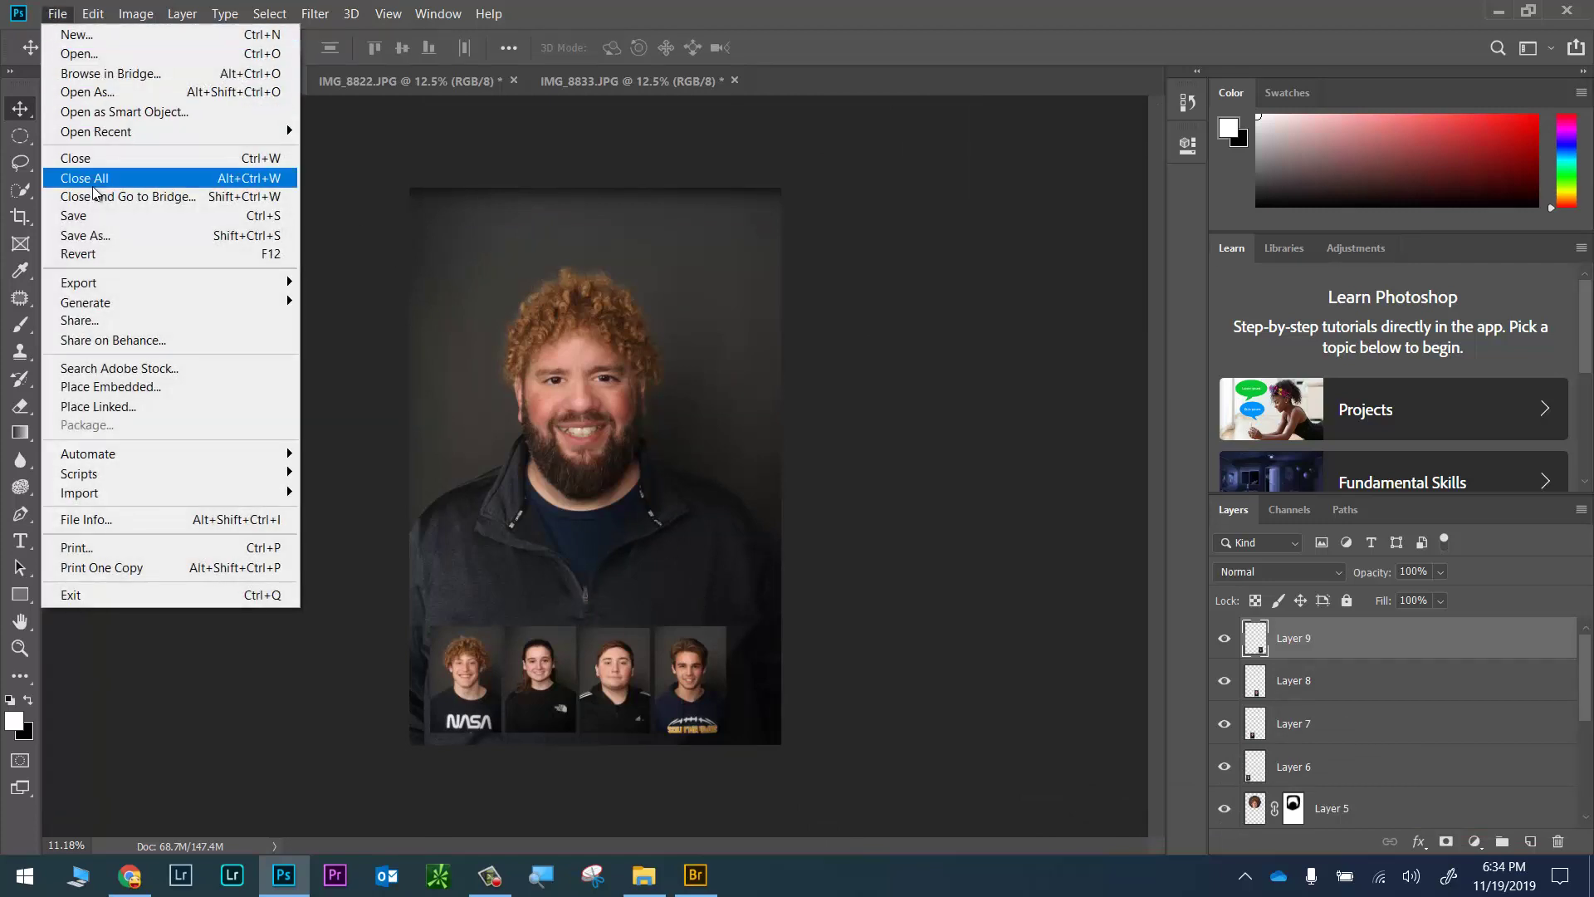
pyautogui.click(167, 225)
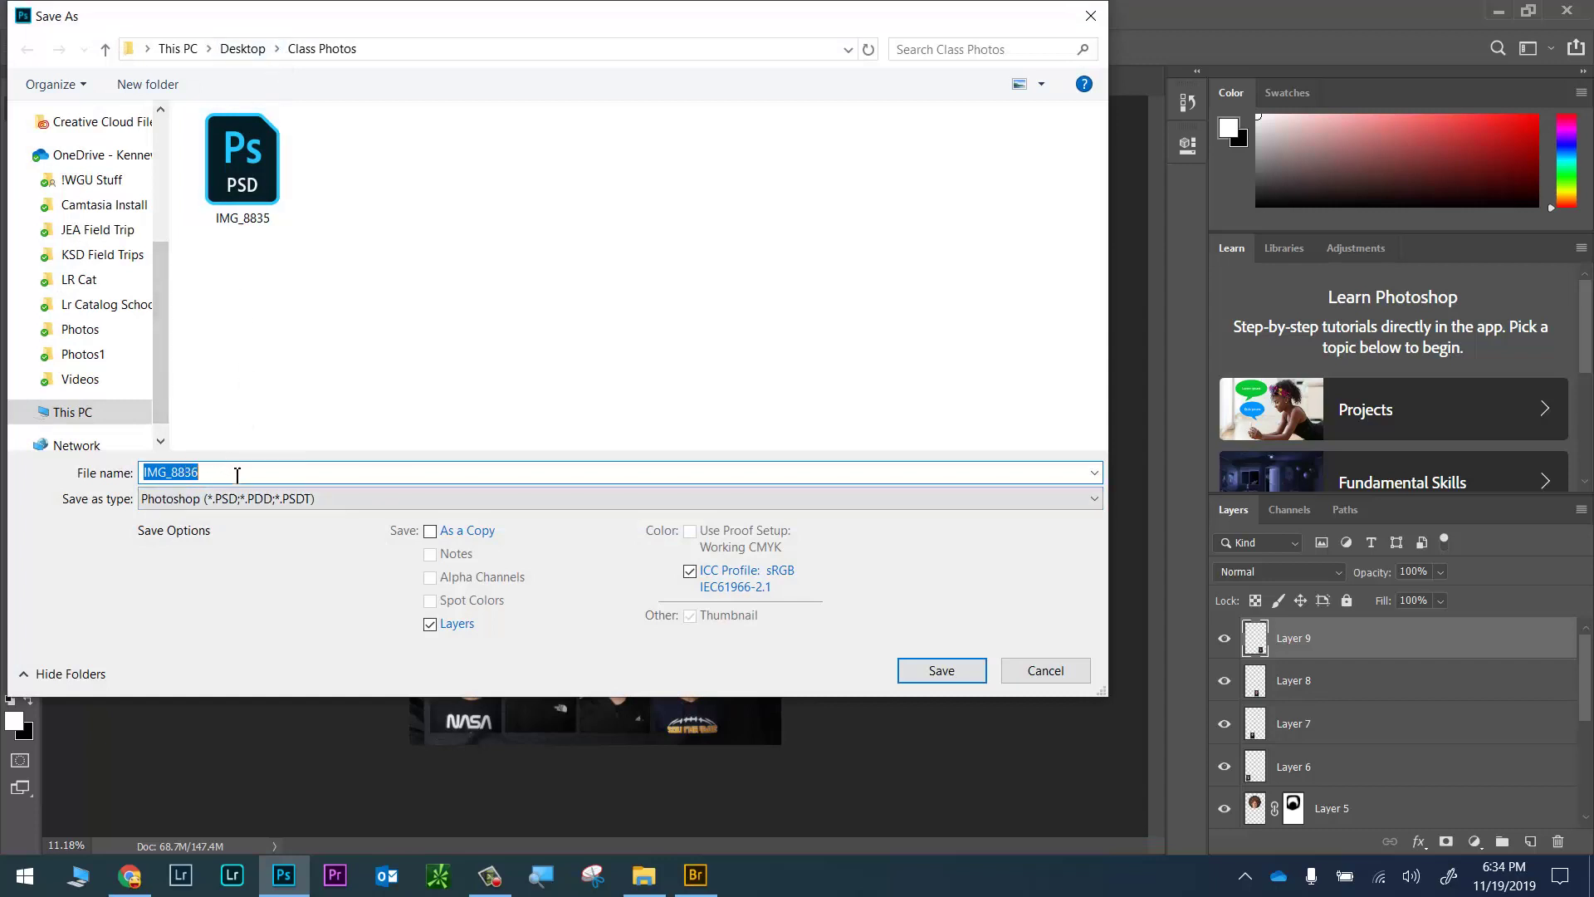
pyautogui.click(965, 672)
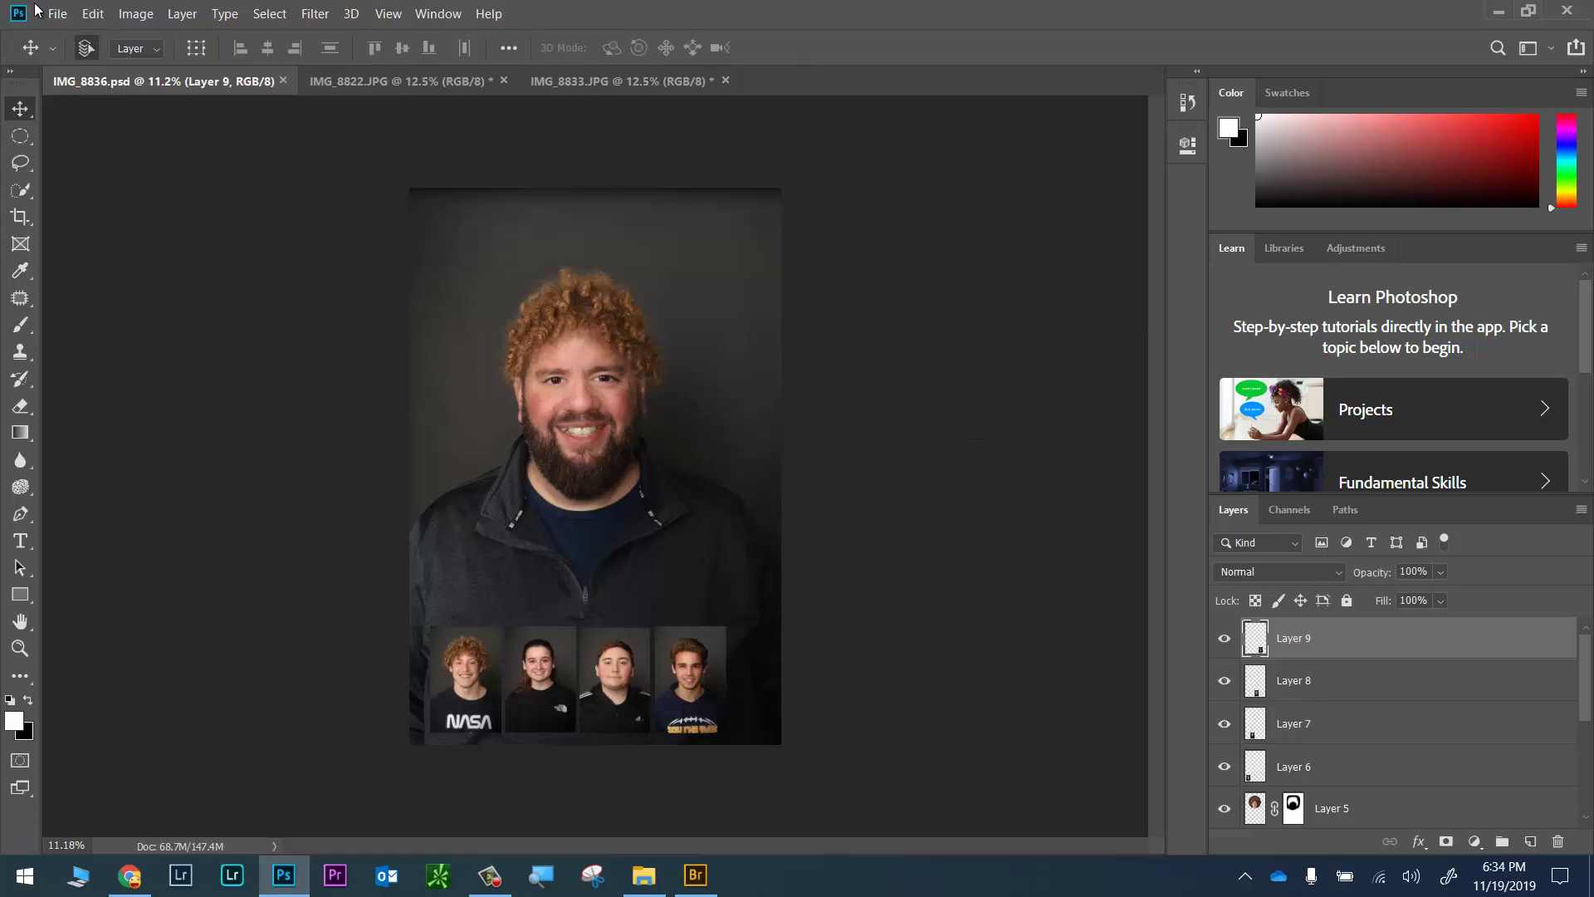
# Save a JPEG version named "Finished Combination Project" in the Class Photos folder with quality 10 and the Progressive format
pyautogui.click(57, 14)
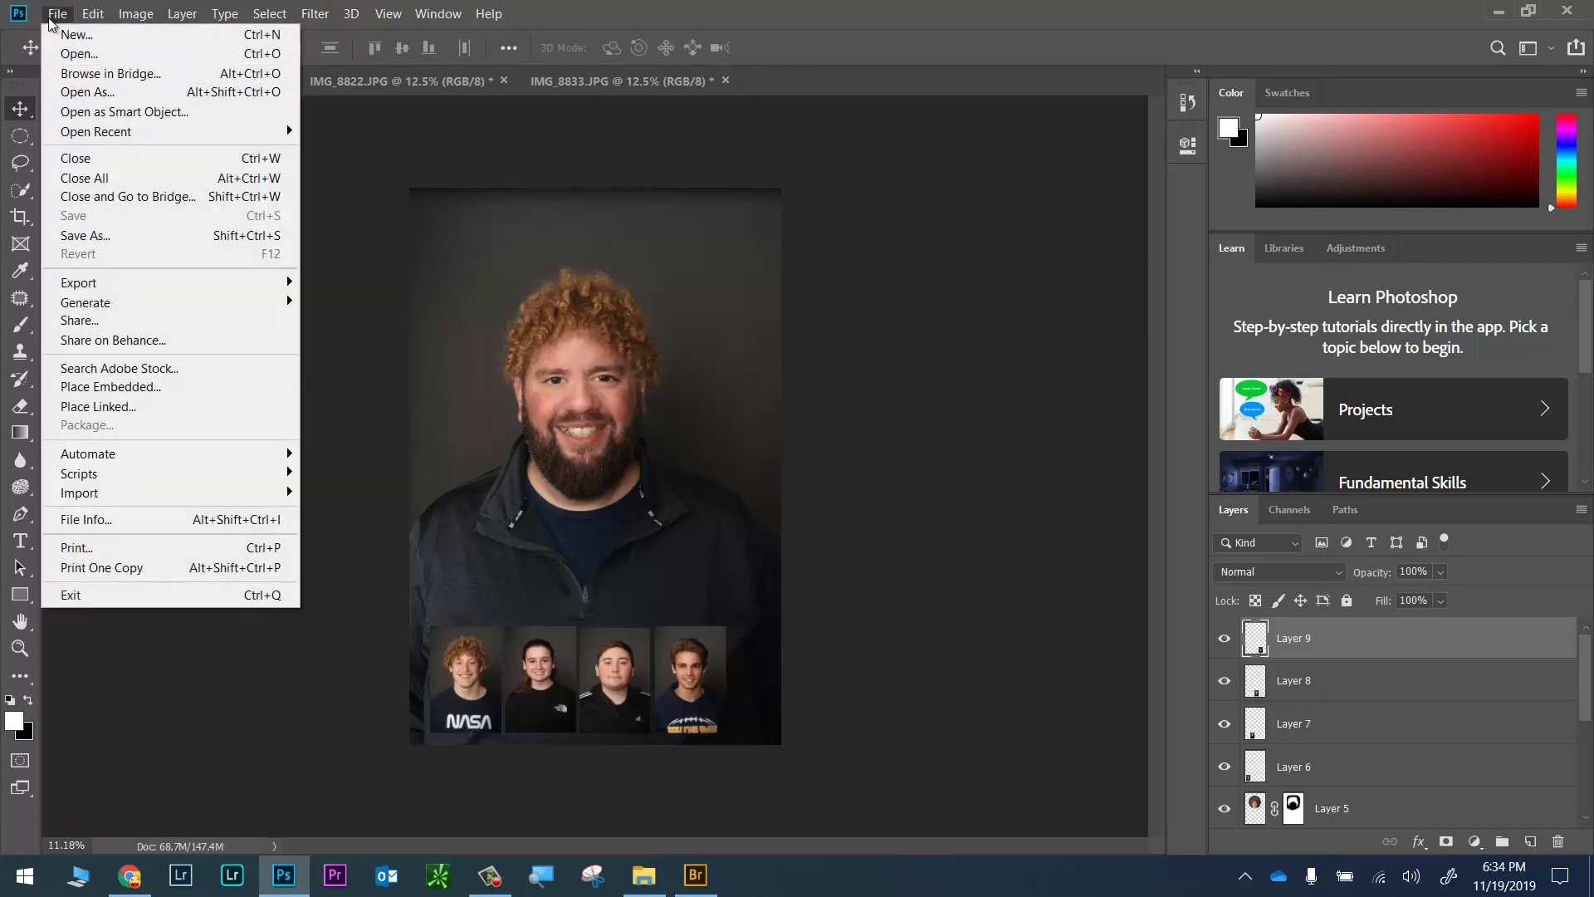
pyautogui.click(107, 236)
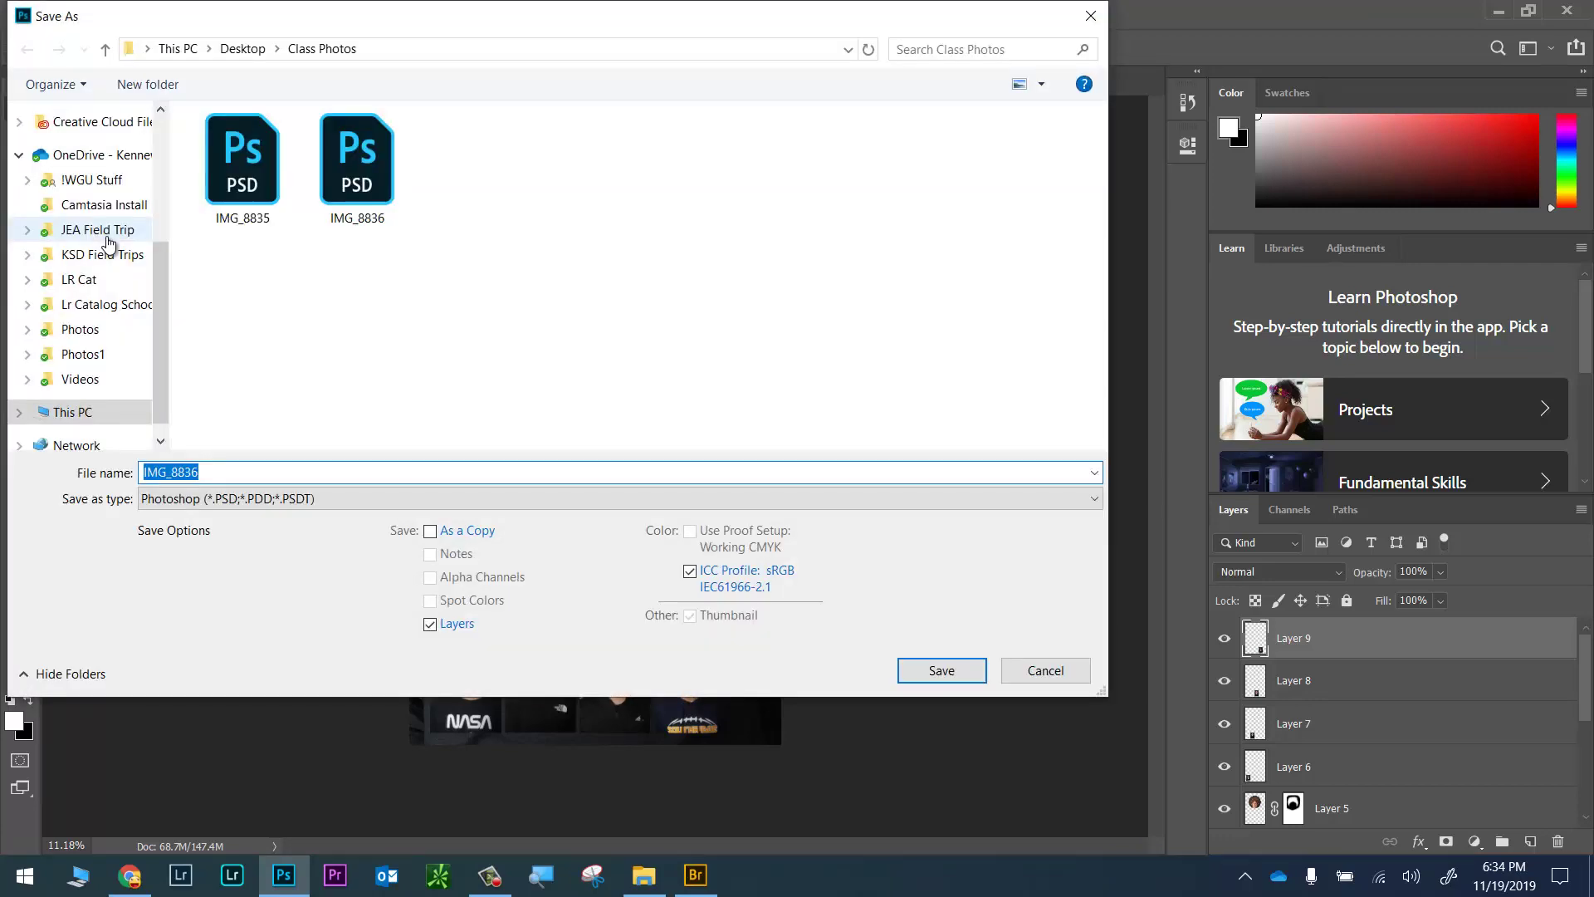
pyautogui.click(266, 499)
pyautogui.click(232, 580)
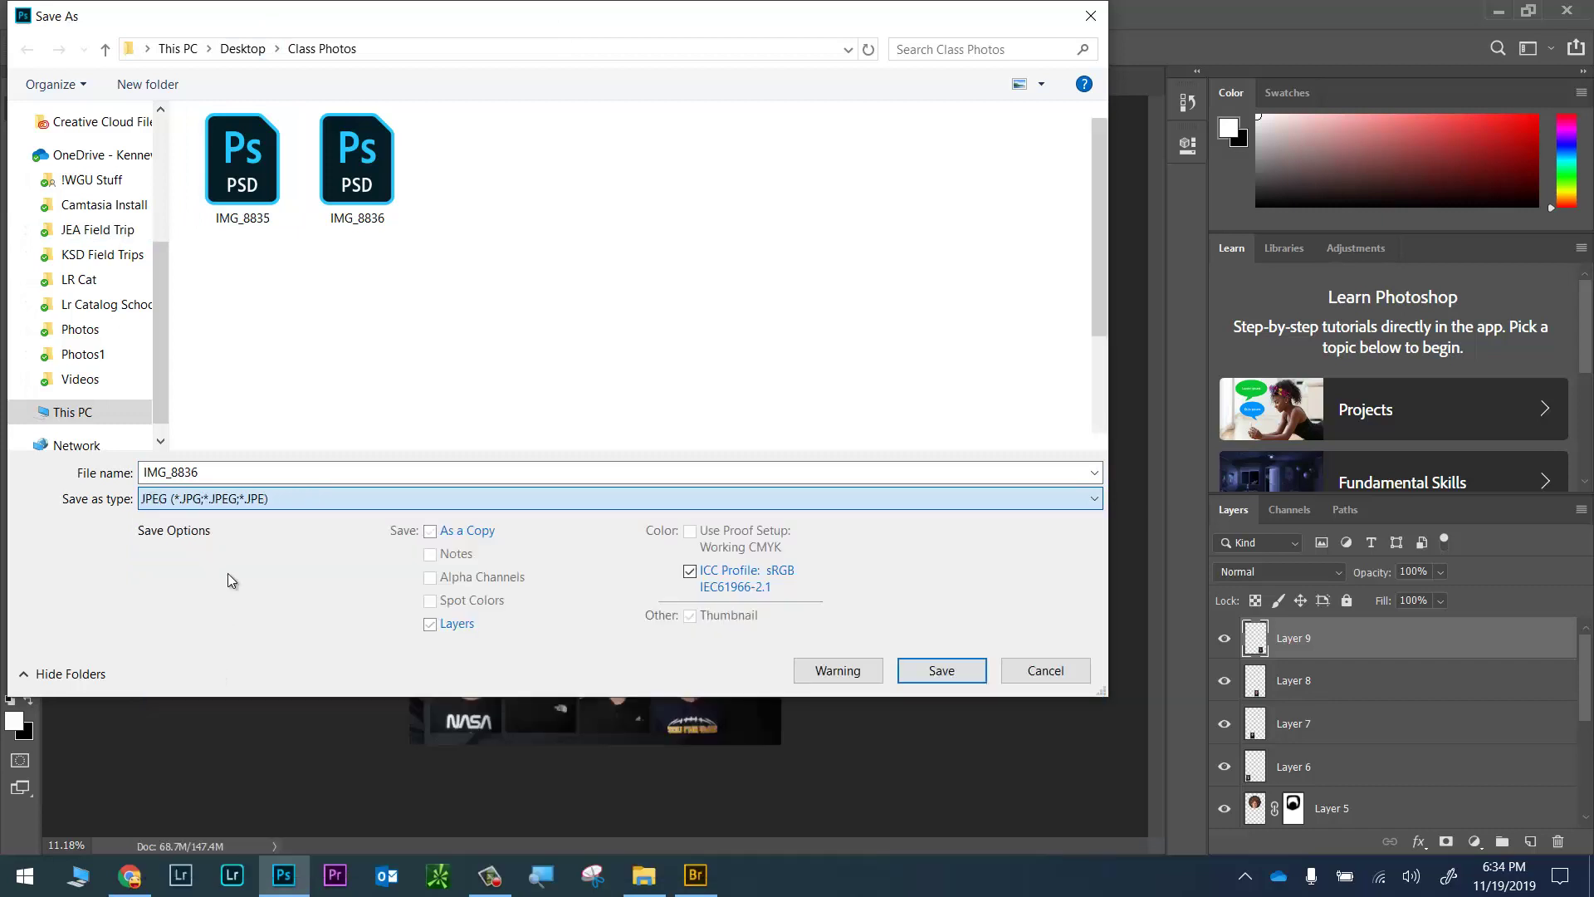
pyautogui.click(246, 470)
pyautogui.doubleClick(252, 480)
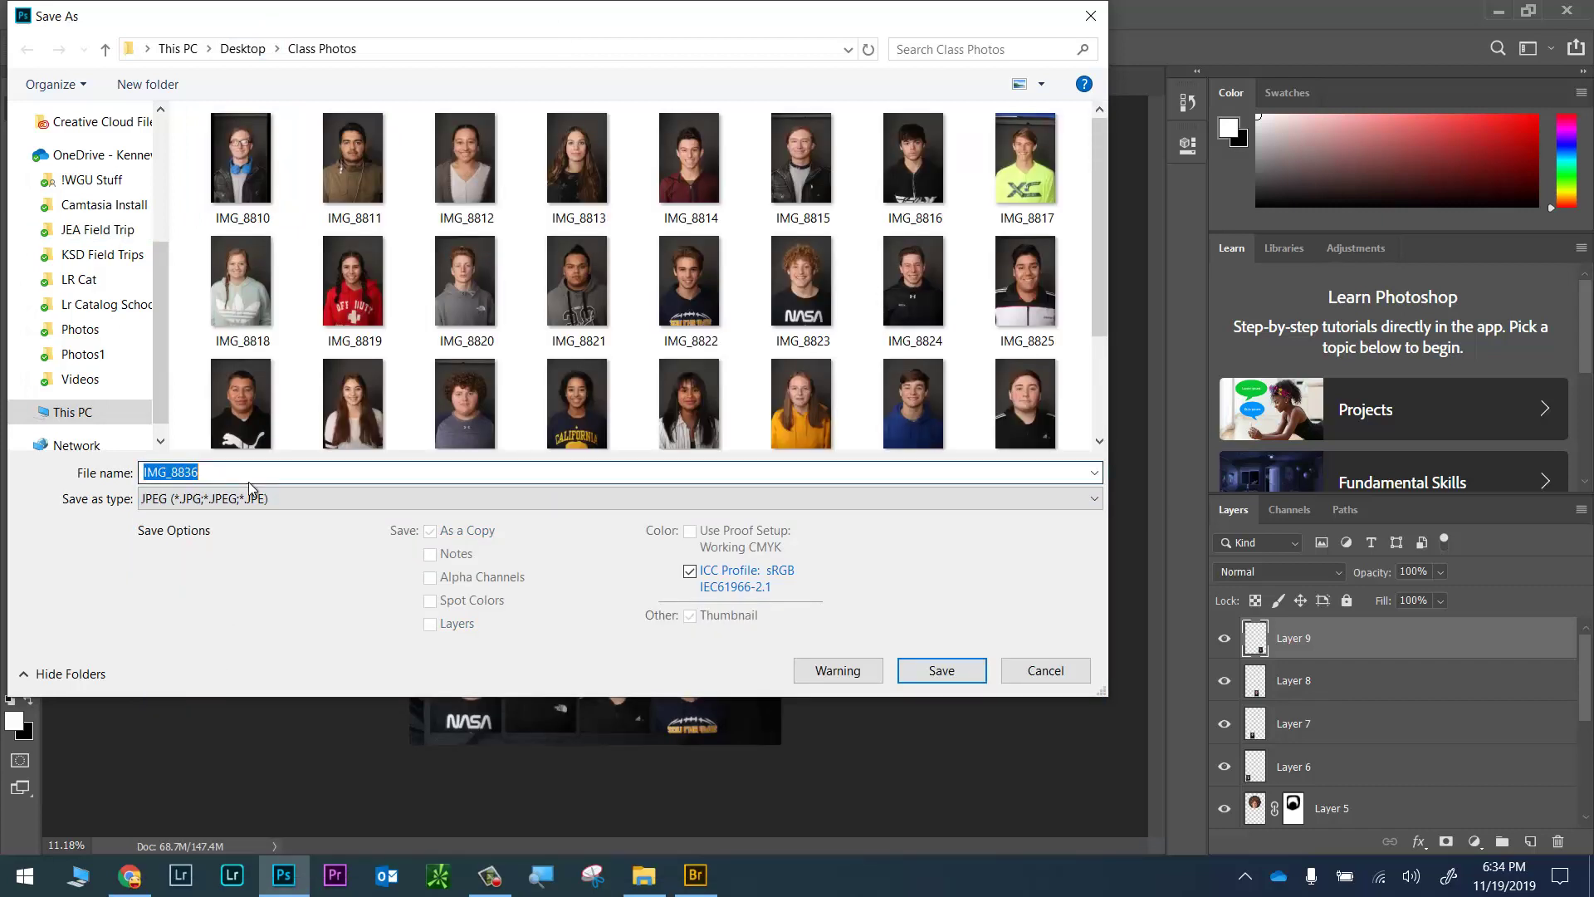
pyautogui.write('Finished Combination Project')
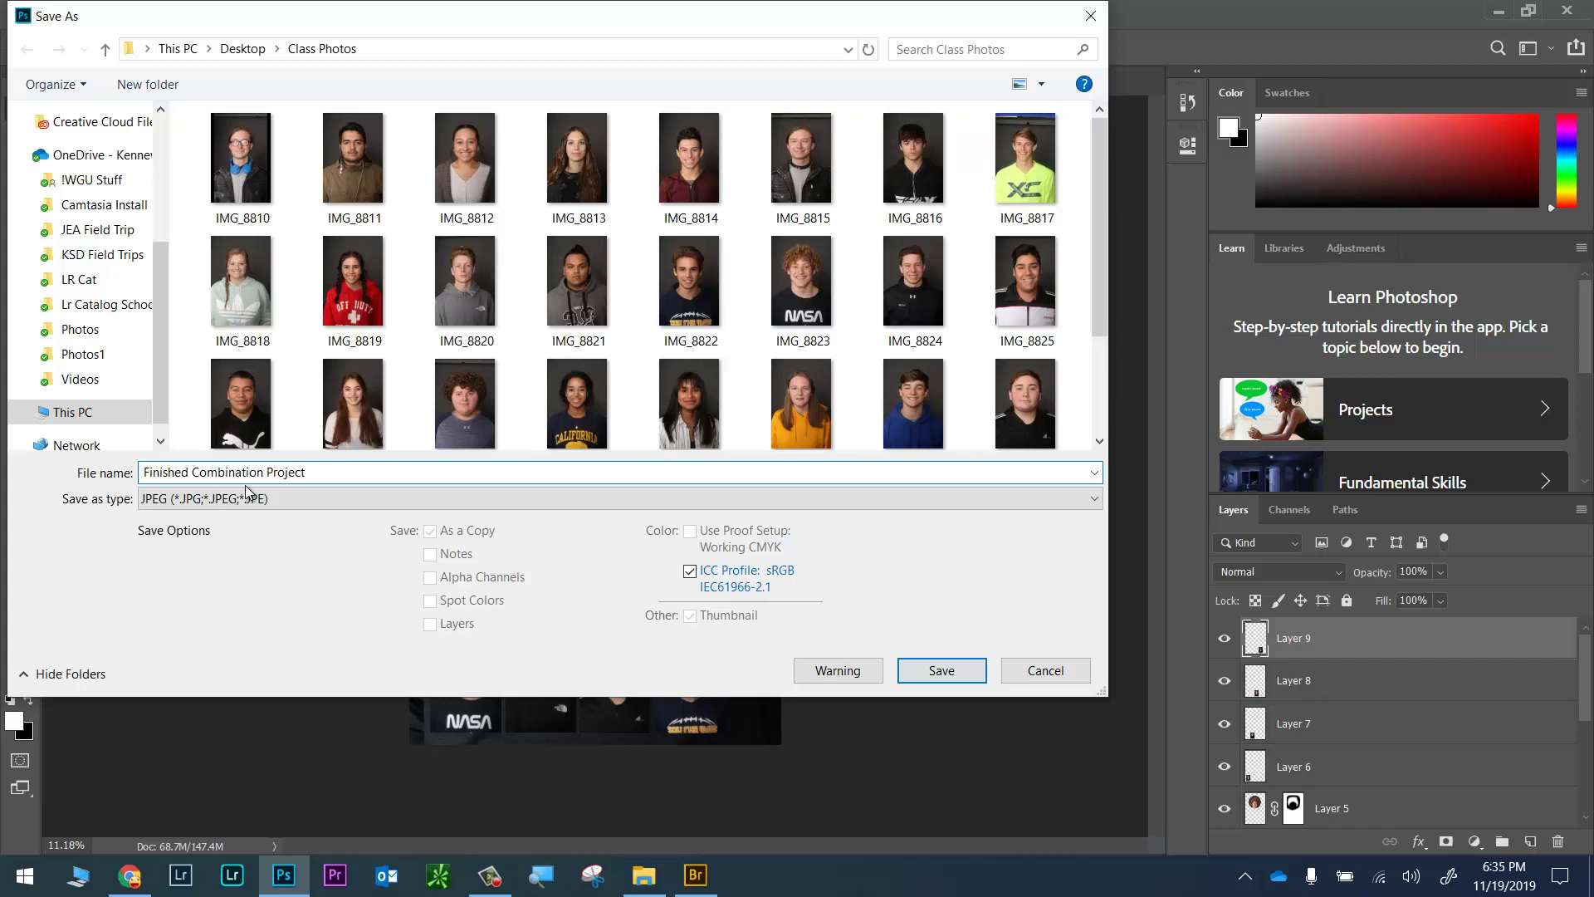
pyautogui.press('Return')
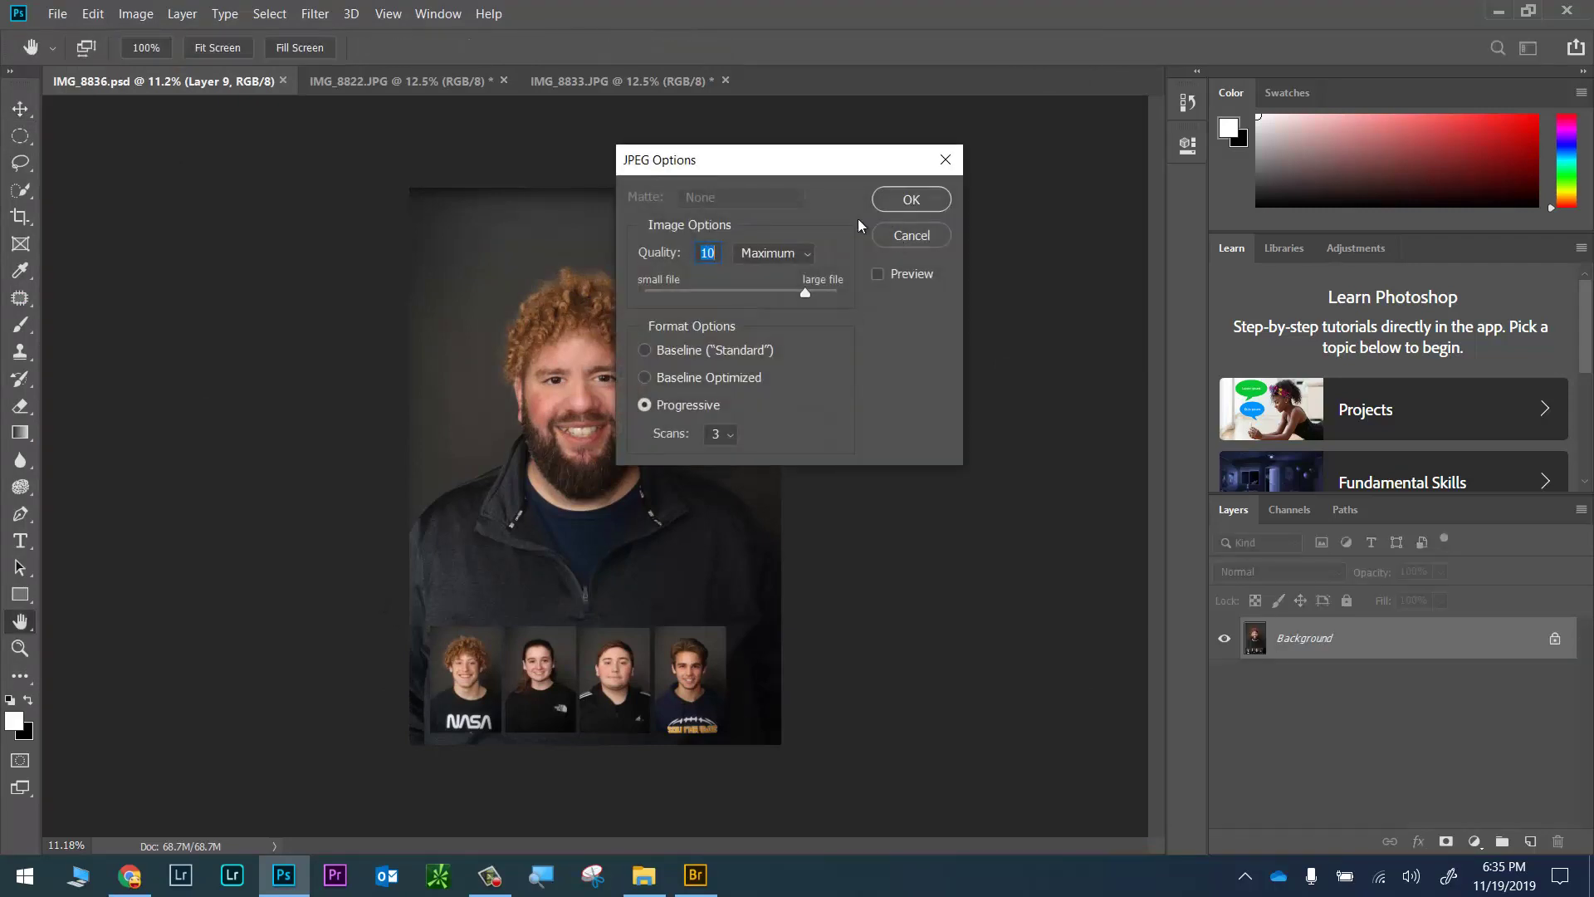
pyautogui.click(912, 200)
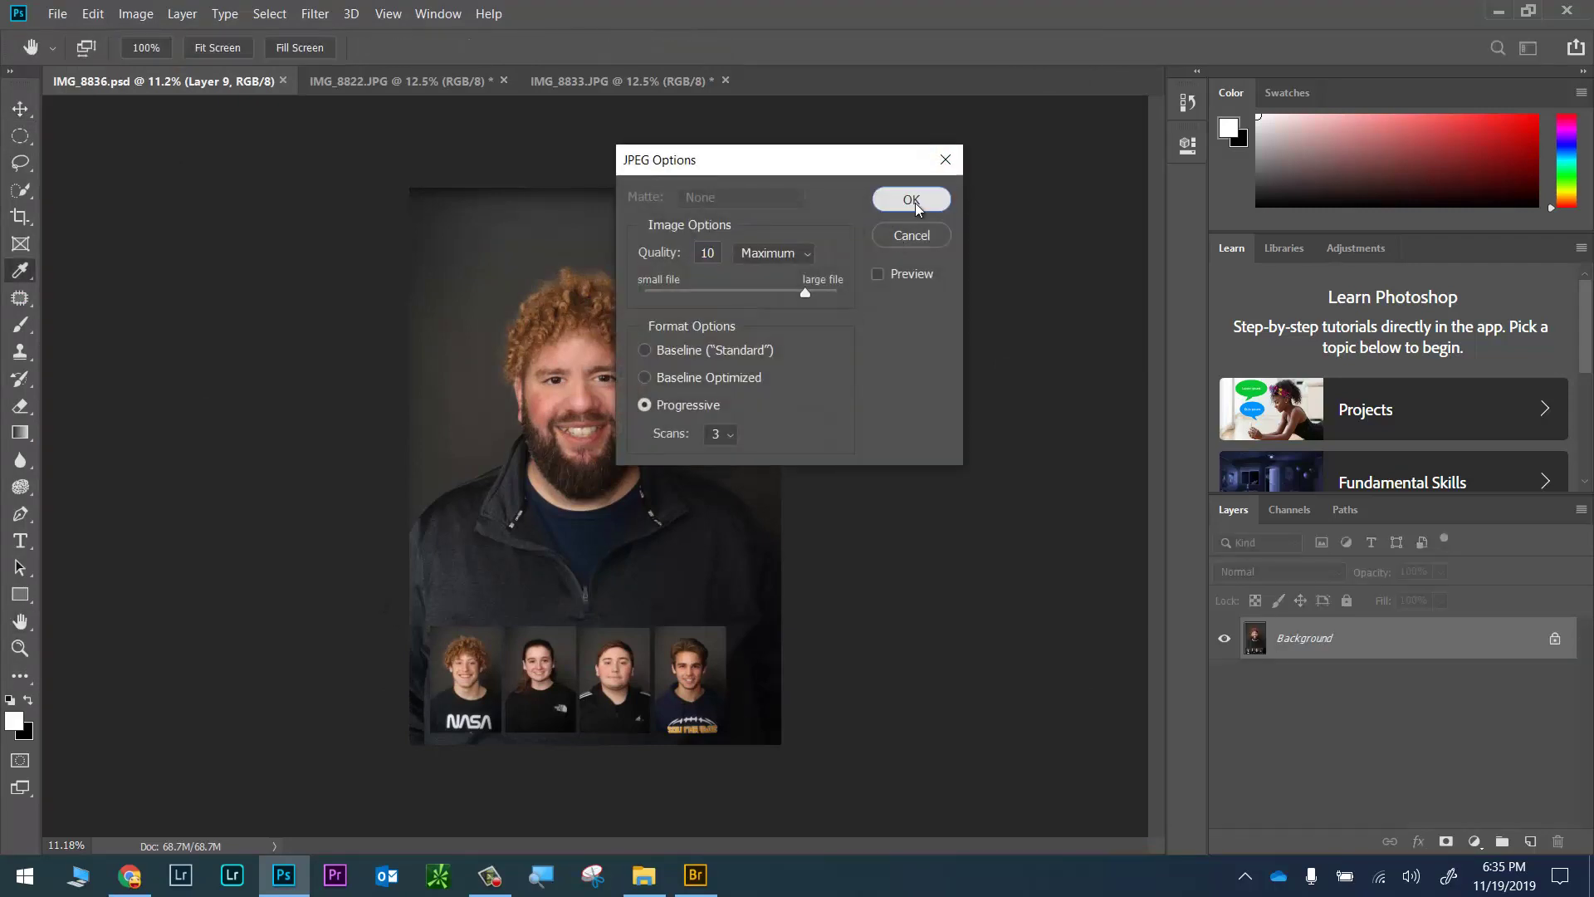